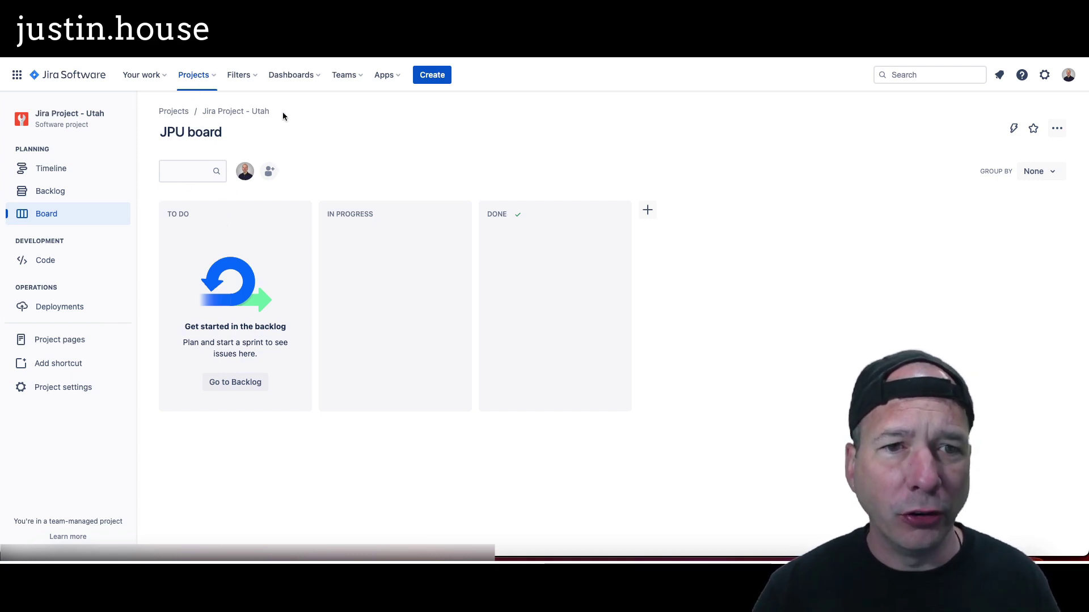
Step: Start creating a new Jira project and pick the Scrum template
{"action": "left_click", "coordinate": [210, 75]}
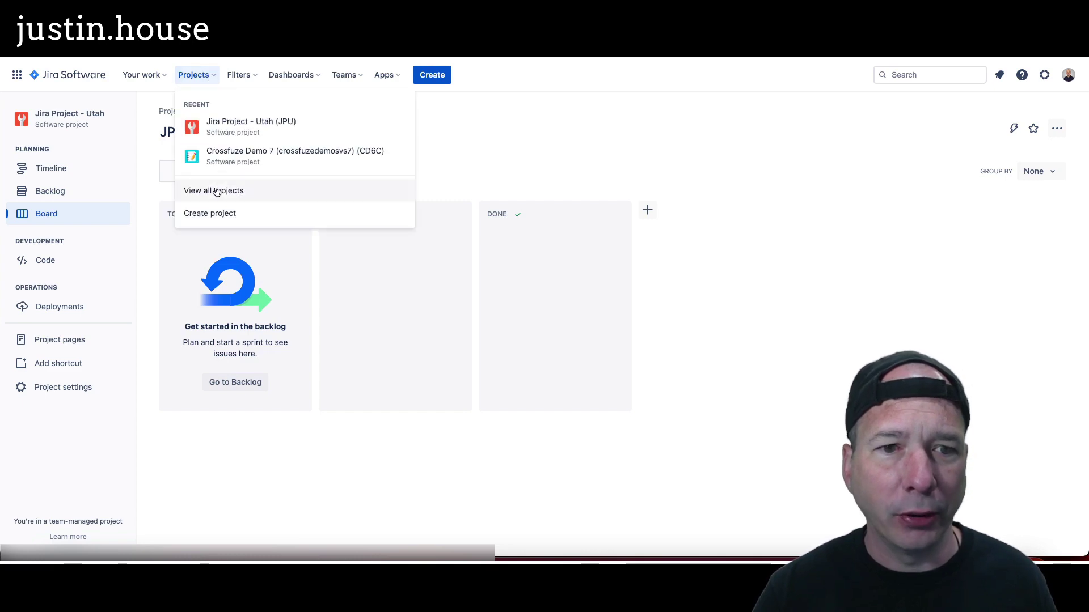
{"action": "left_click", "coordinate": [216, 214]}
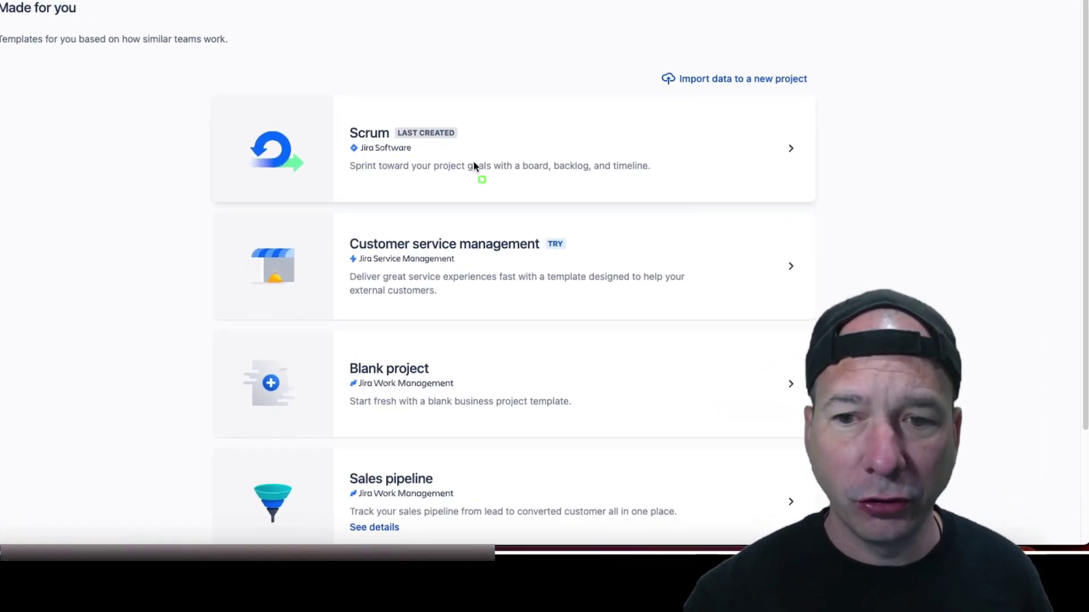
{"action": "left_click_drag", "start_coordinate": [208, 77], "coordinate": [534, 194]}
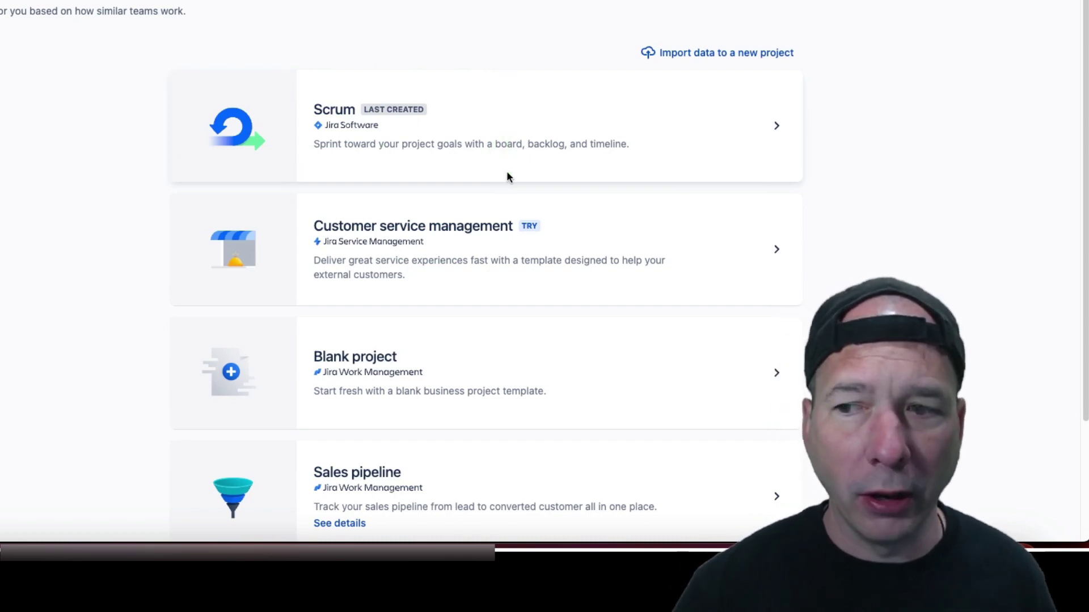
{"action": "left_click", "coordinate": [776, 127]}
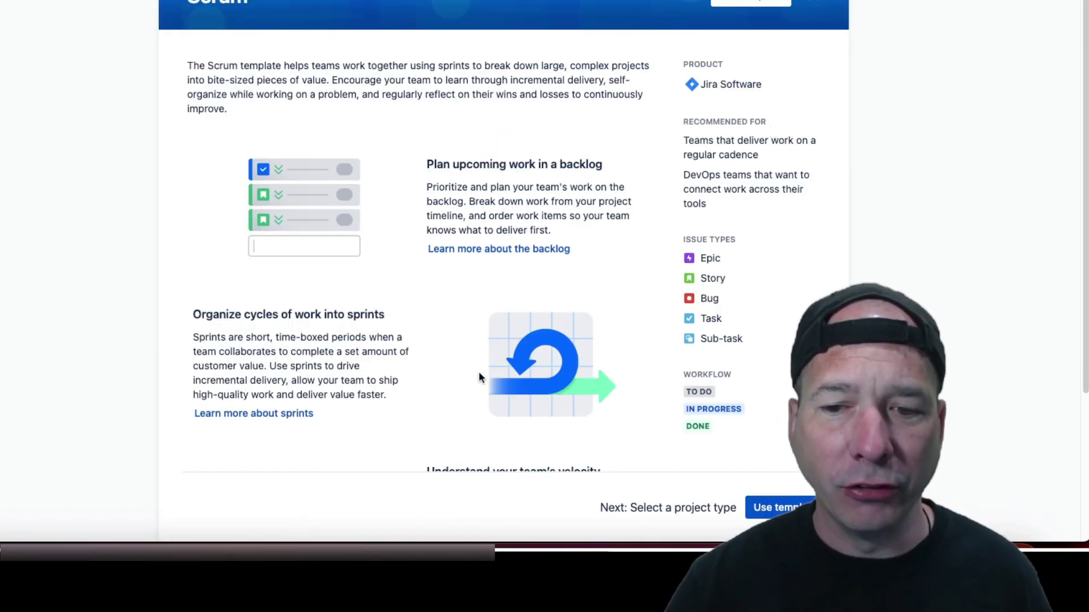
Step: Use the Scrum template and compare the team-managed and company-managed project types
{"action": "scroll", "coordinate": [482, 377], "scroll_direction": "down", "scroll_amount": 3}
{"action": "left_click", "coordinate": [781, 491]}
{"action": "scroll", "coordinate": [124, 371], "scroll_direction": "down", "scroll_amount": 2}
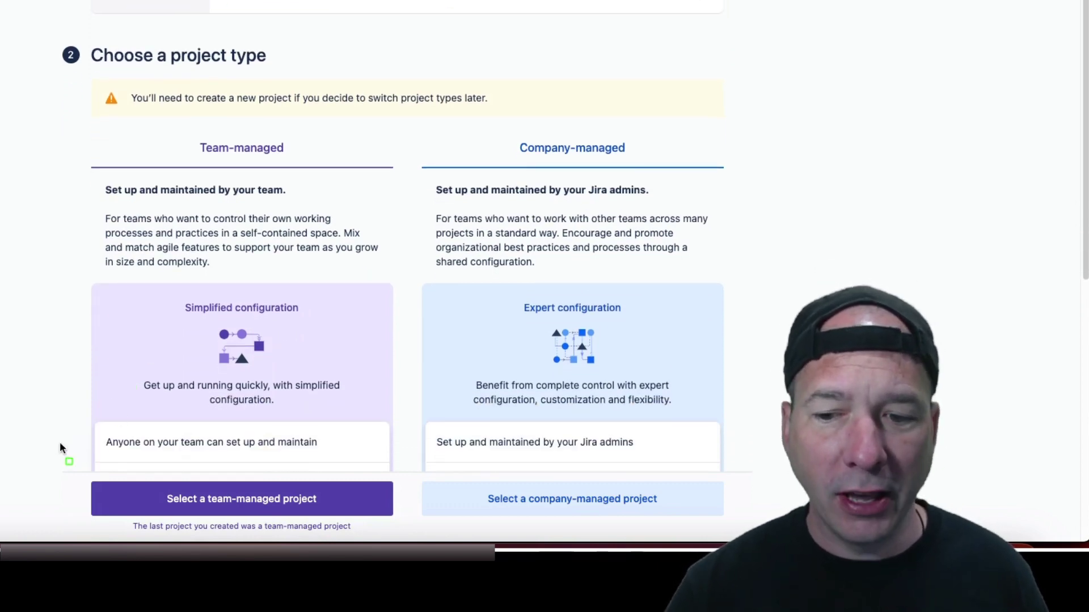
{"action": "left_click_drag", "start_coordinate": [318, 529], "coordinate": [398, 537]}
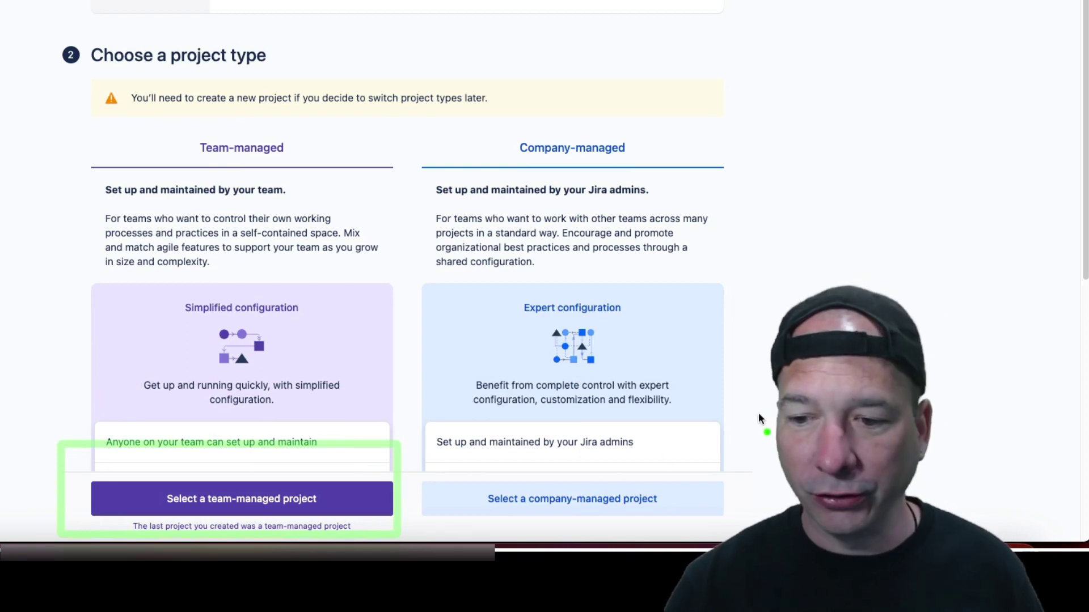
{"action": "mouse_move", "coordinate": [754, 408]}
{"action": "left_mouse_down"}
{"action": "mouse_move", "coordinate": [673, 413]}
{"action": "mouse_move", "coordinate": [631, 467]}
{"action": "left_mouse_up"}
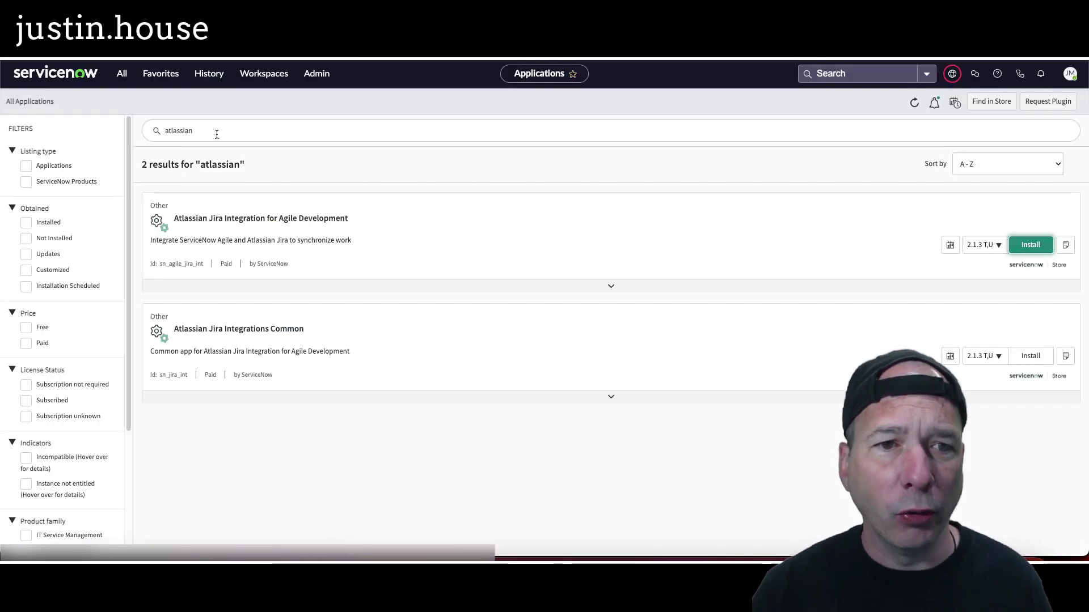
Step: Search All Applications for 'agile development' to confirm Agile Development 2.0 is installed
{"action": "left_click_drag", "start_coordinate": [216, 134], "coordinate": [164, 129]}
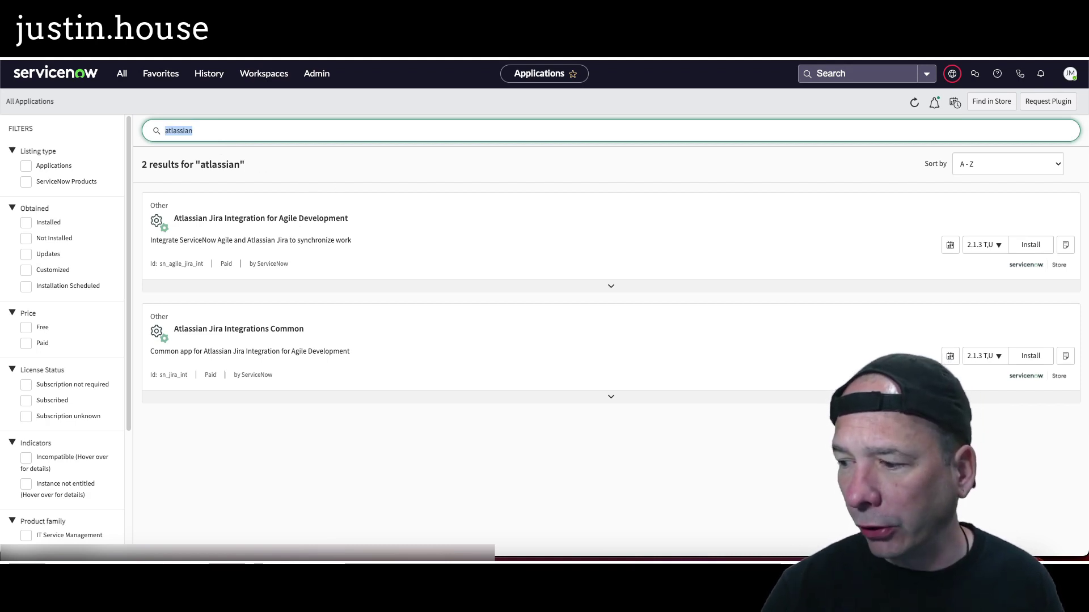
{"action": "type", "text": "ag"}
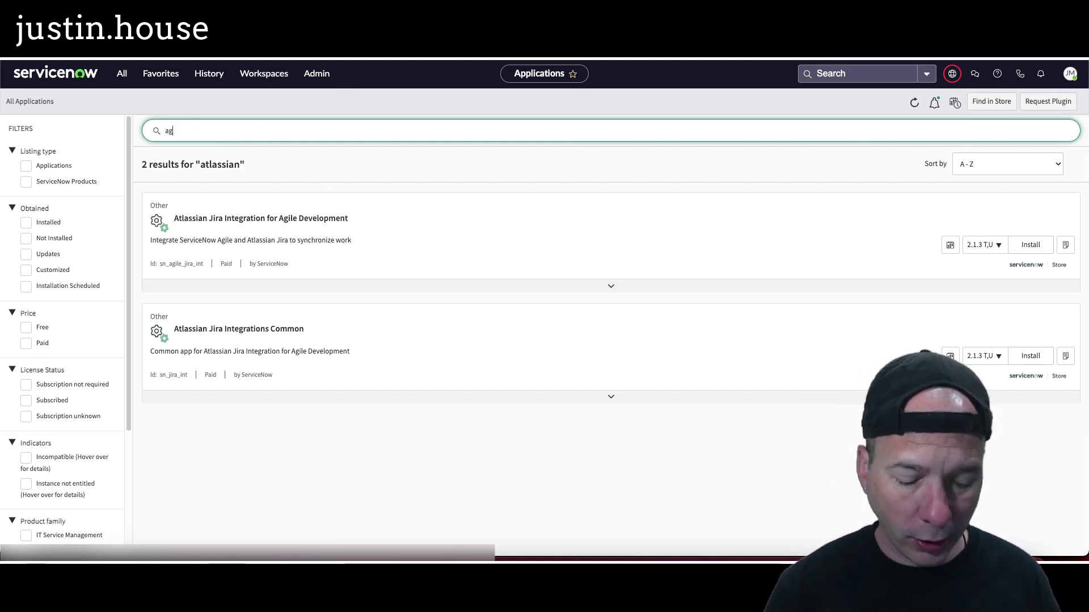
{"action": "type", "text": "ile development"}
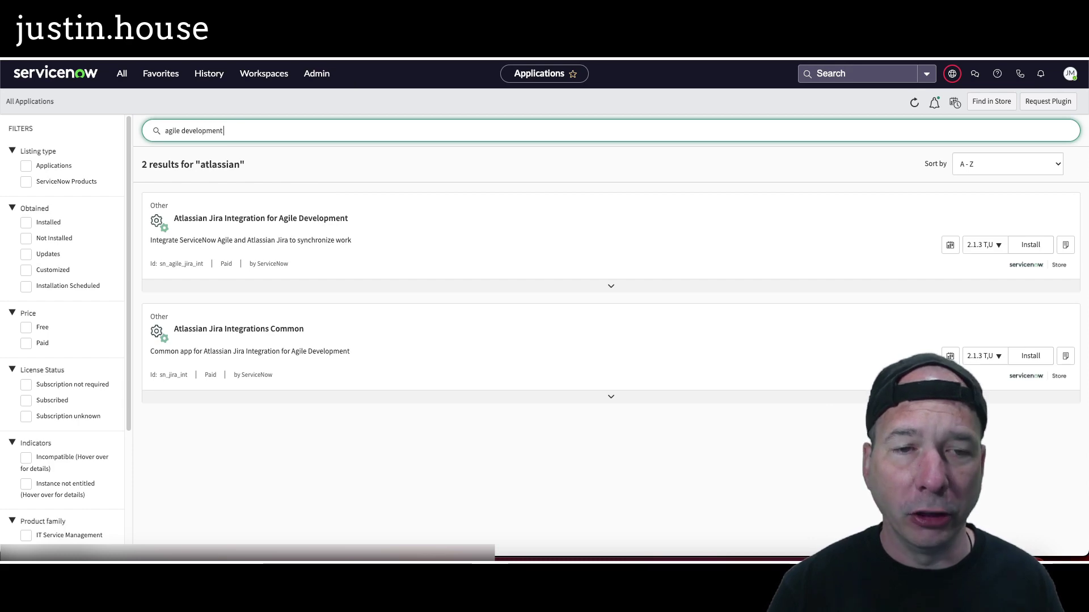
{"action": "key", "text": "Return"}
{"action": "scroll", "coordinate": [892, 322], "scroll_direction": "down", "scroll_amount": 4}
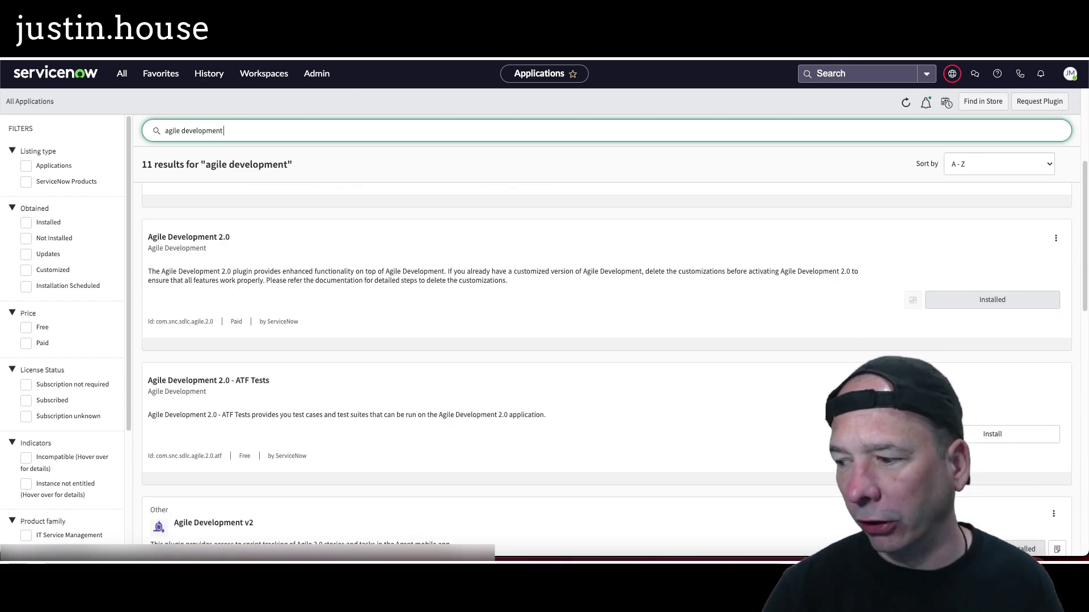
Step: Search for 'jira spoke' and 'integrations -' to check the Jira prerequisites
{"action": "triple_click", "coordinate": [171, 123]}
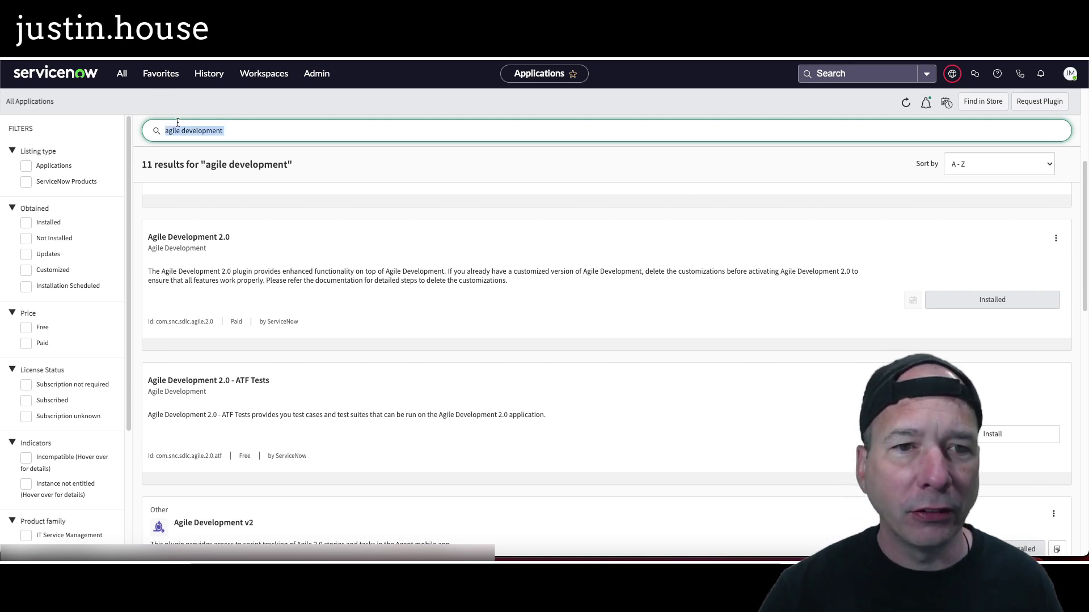
{"action": "type", "text": "jira spoke"}
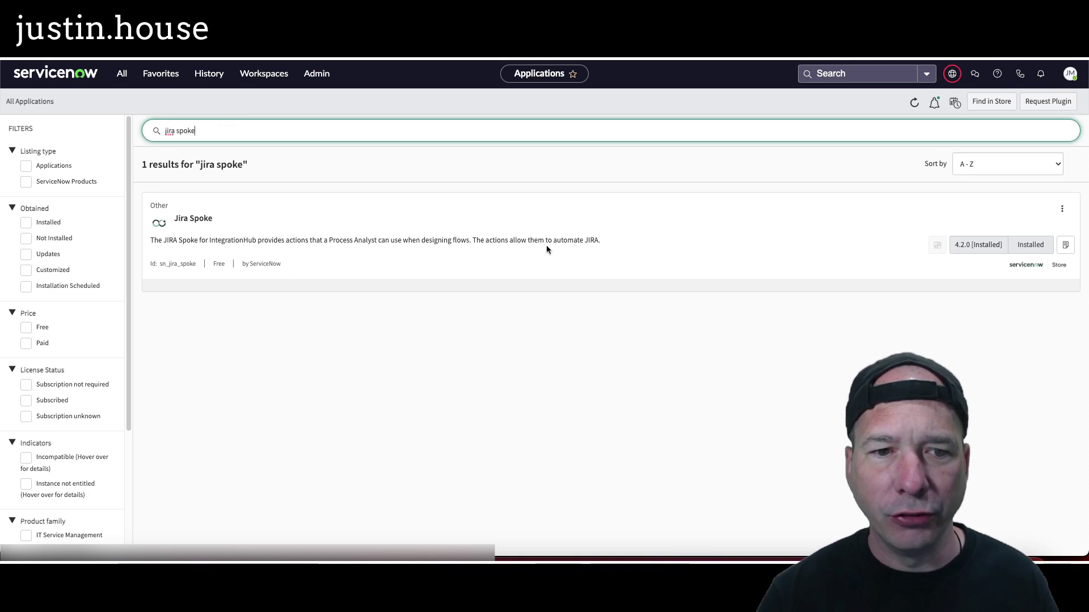
{"action": "triple_click", "coordinate": [230, 130]}
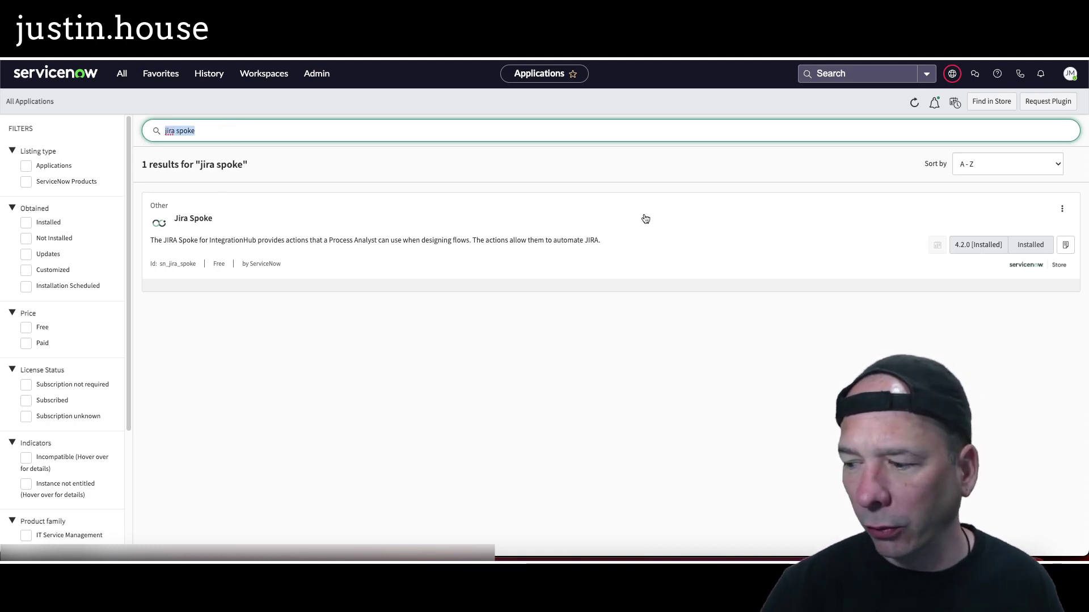
{"action": "type", "text": "integr"}
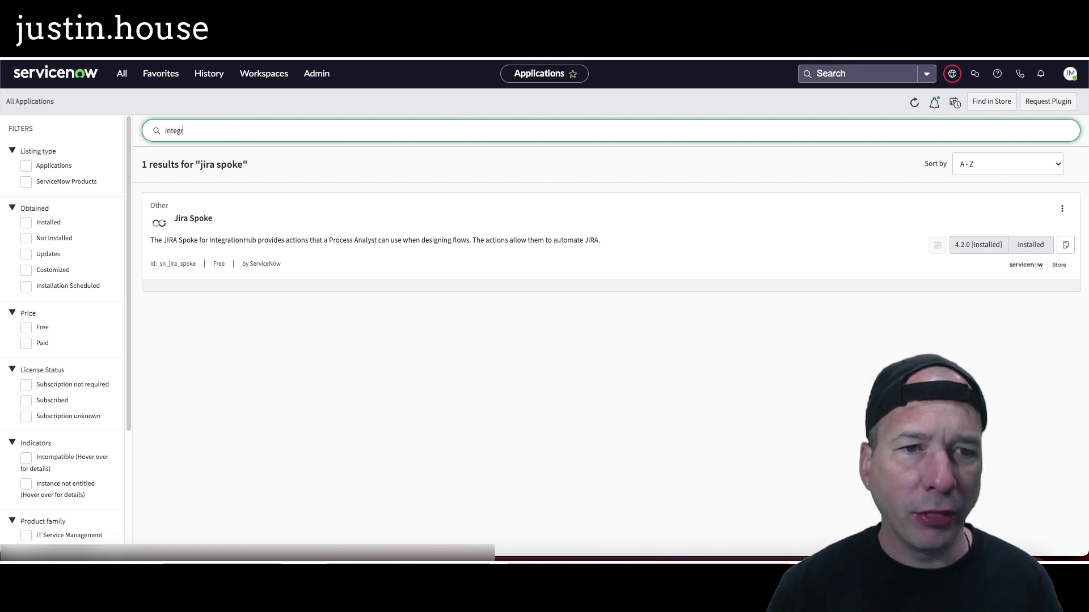
{"action": "type", "text": "ations -"}
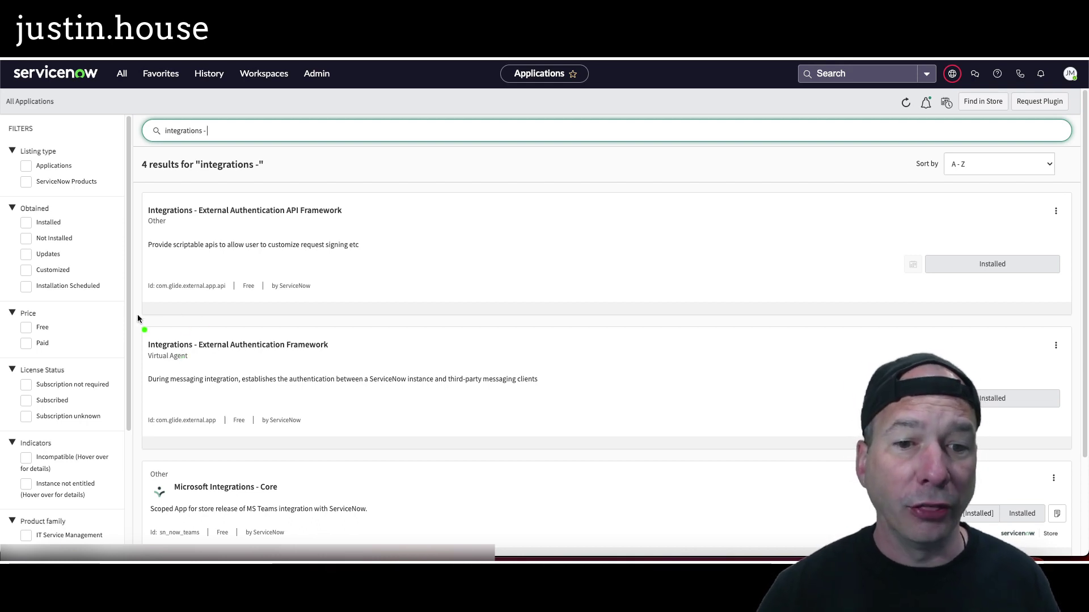
{"action": "left_click_drag", "start_coordinate": [138, 318], "coordinate": [347, 442]}
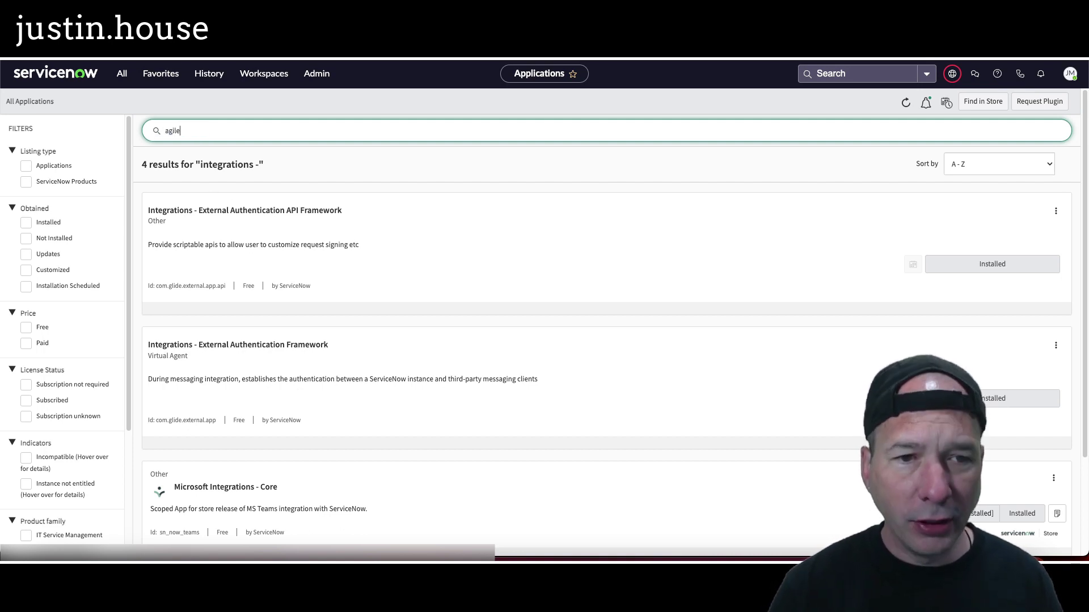
{"action": "key", "text": "BackSpace"}
{"action": "key", "text": "BackSpace"}
{"action": "key", "text": "BackSpace"}
{"action": "key", "text": "BackSpace"}
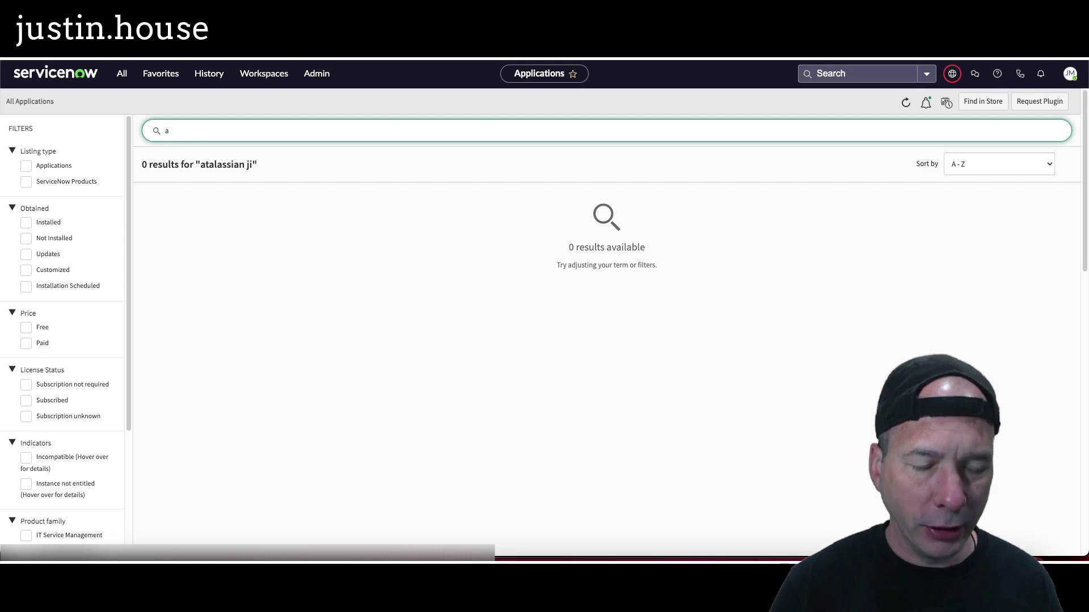
Step: Find the Atlassian Jira apps and start installing Atlassian Jira Integration for Agile Development 2.1.3
{"action": "type", "text": "tlassian"}
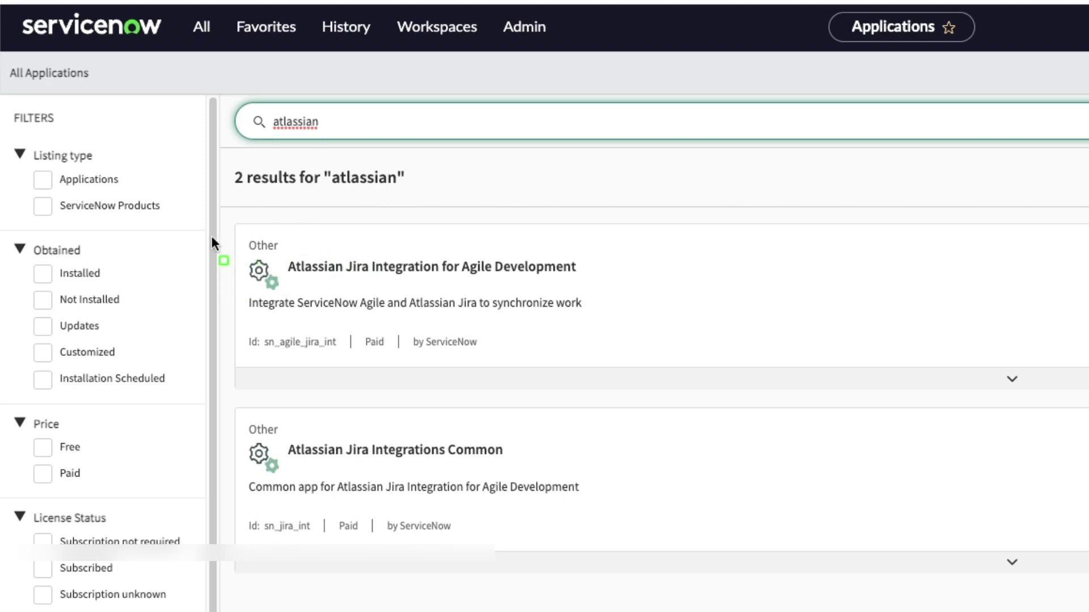
{"action": "left_click_drag", "start_coordinate": [227, 224], "coordinate": [622, 347]}
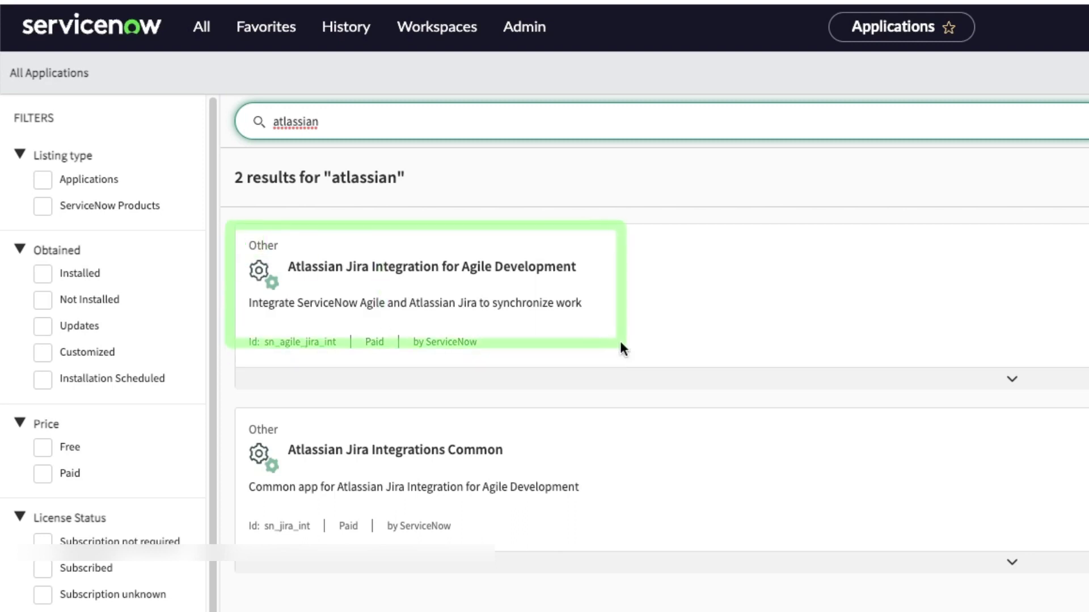
{"action": "left_click_drag", "start_coordinate": [225, 385], "coordinate": [593, 531]}
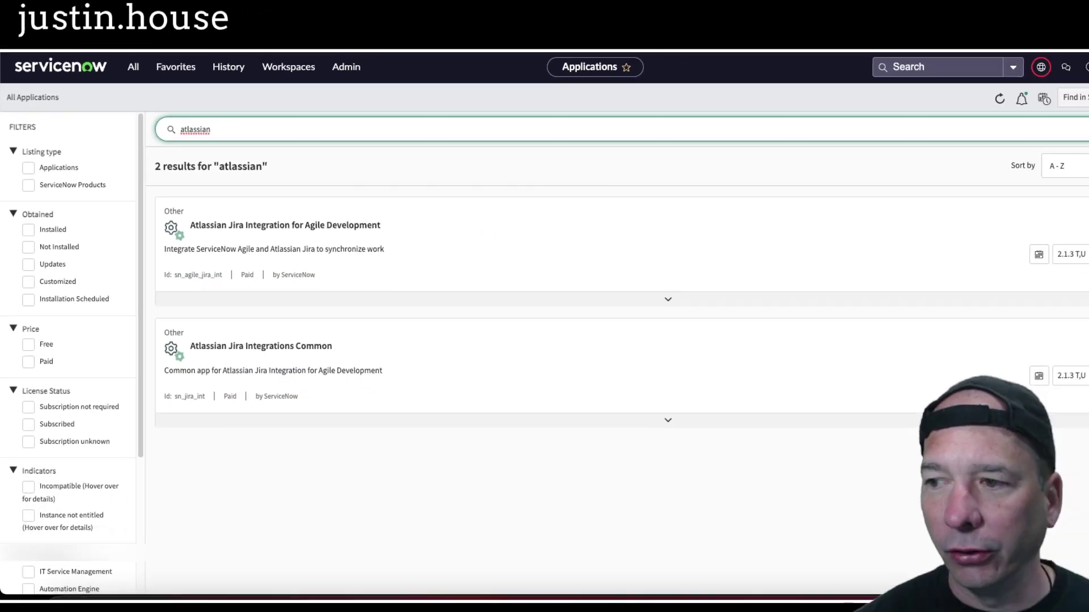
{"action": "left_click", "coordinate": [1080, 297]}
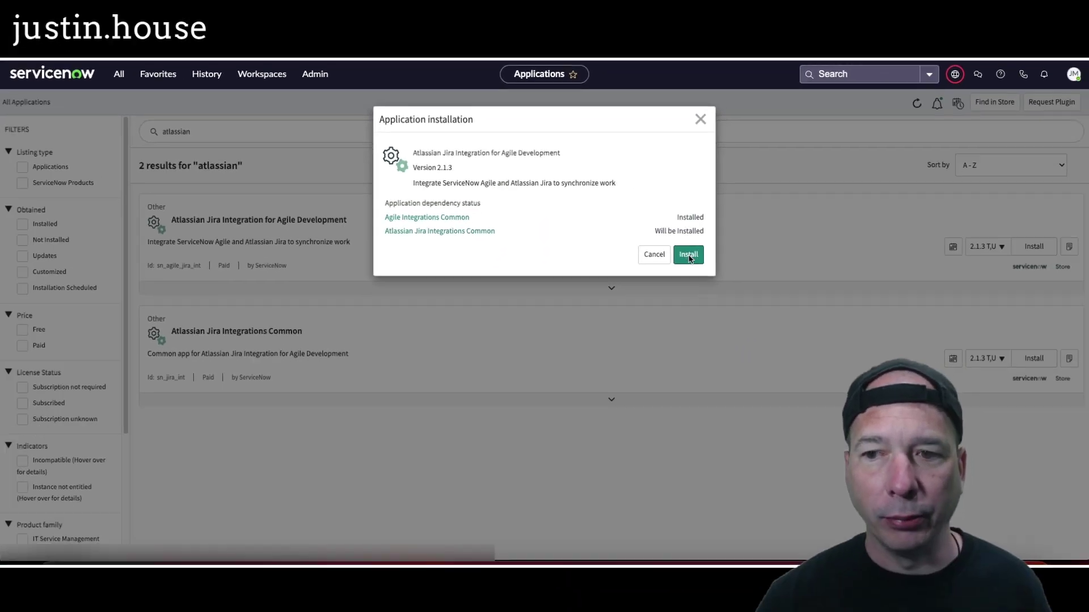
Step: Install Atlassian Jira Integration for Agile Development with Atlassian Jira Integrations Common, both version 2.1.3
{"action": "left_click", "coordinate": [689, 255]}
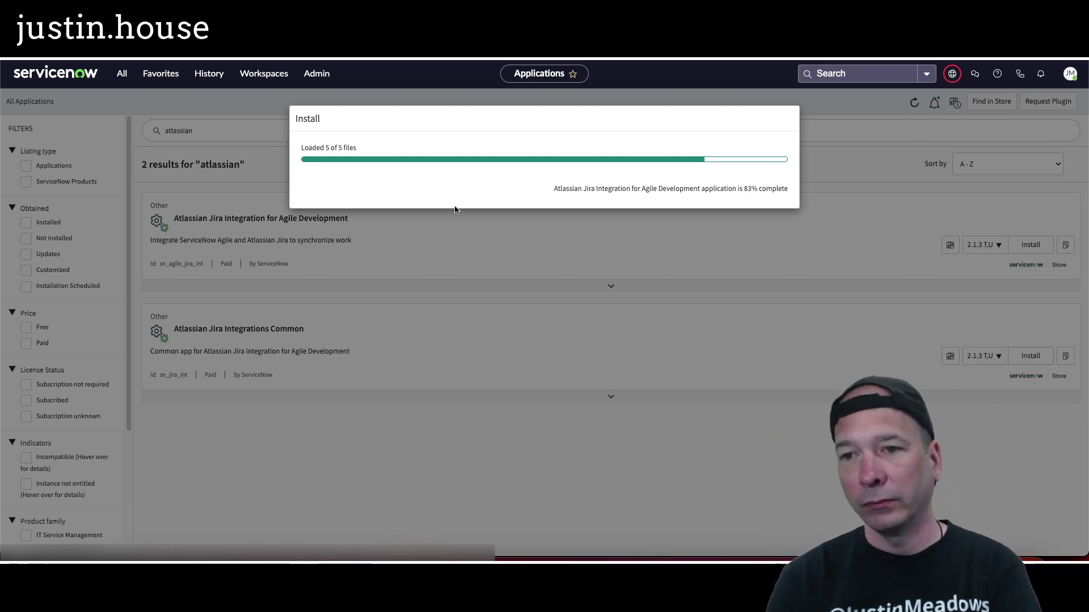
{"action": "left_click_drag", "start_coordinate": [703, 146], "coordinate": [789, 171]}
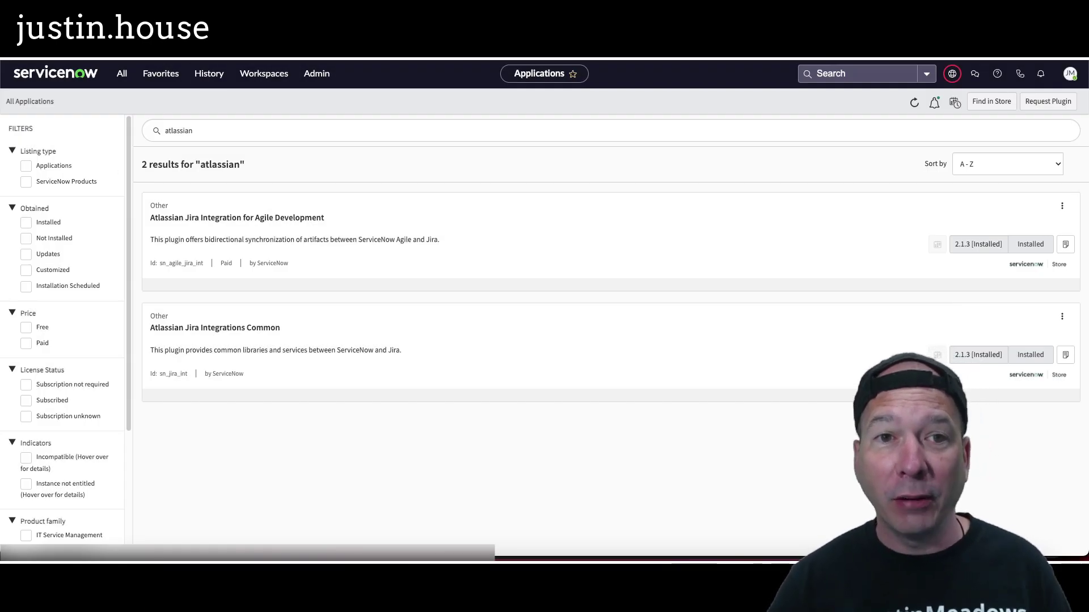
{"action": "left_click", "coordinate": [244, 57]}
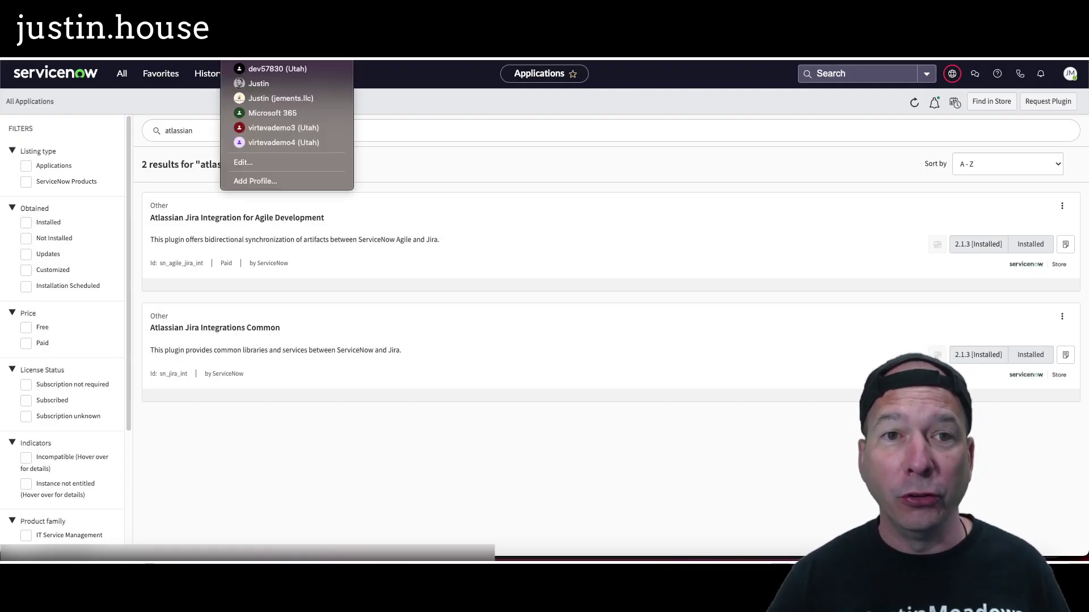
Step: Review the Jira–Agile Development setup tasks in the docs, then return to Jira's Access settings
{"action": "left_click", "coordinate": [259, 83]}
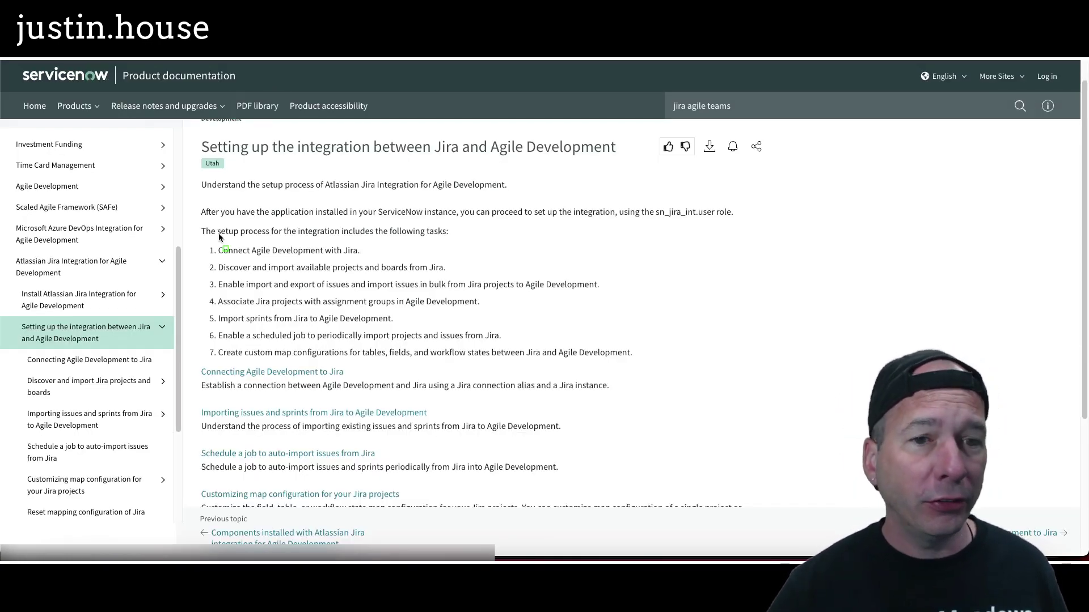
{"action": "mouse_move", "coordinate": [191, 194]}
{"action": "left_mouse_down"}
{"action": "mouse_move", "coordinate": [440, 386]}
{"action": "mouse_move", "coordinate": [597, 399]}
{"action": "mouse_move", "coordinate": [648, 389]}
{"action": "mouse_move", "coordinate": [659, 372]}
{"action": "left_mouse_up"}
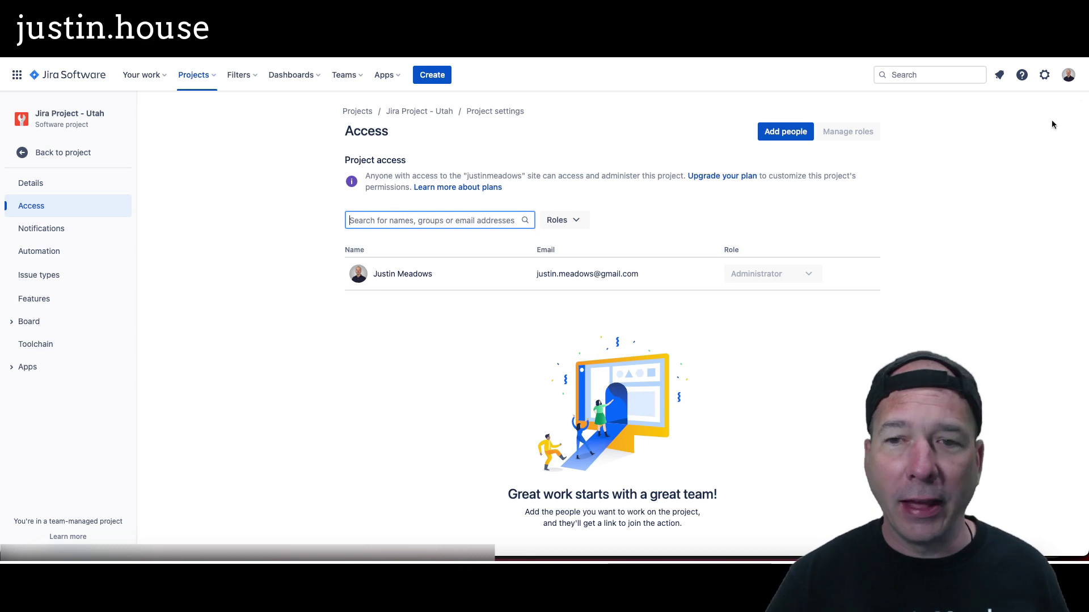
{"action": "left_click", "coordinate": [1069, 75]}
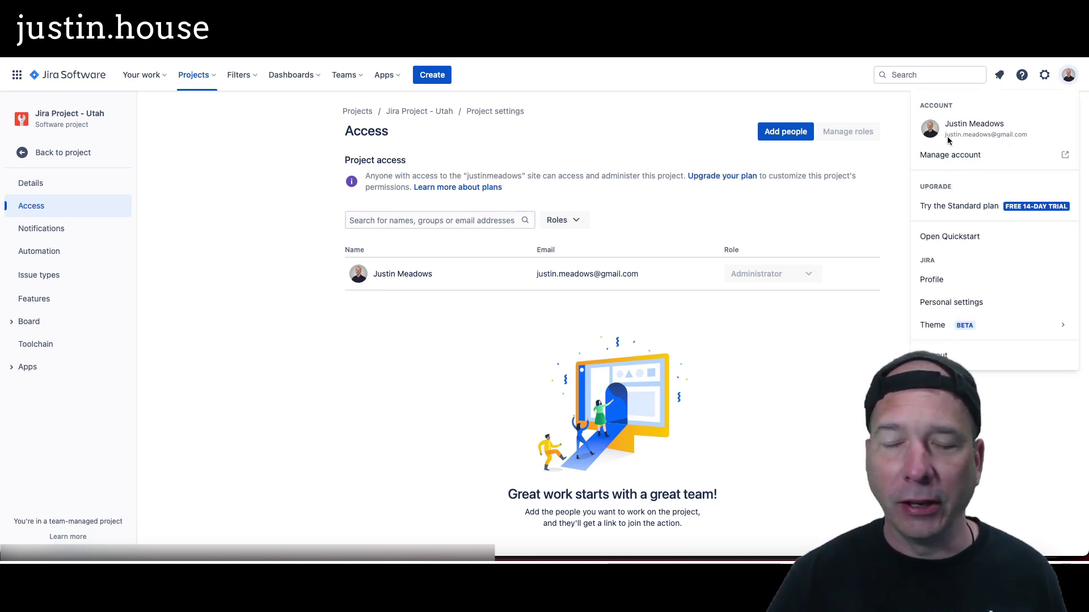
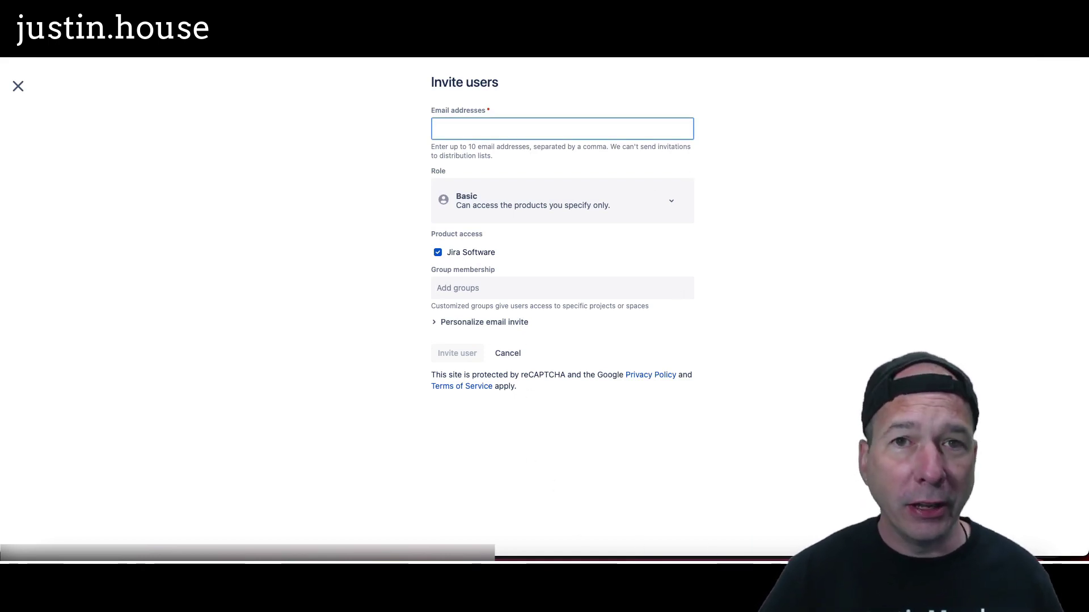
Step: Check the Microsoft 365 active users list in another browser profile, then switch back
{"action": "left_click", "coordinate": [241, 7]}
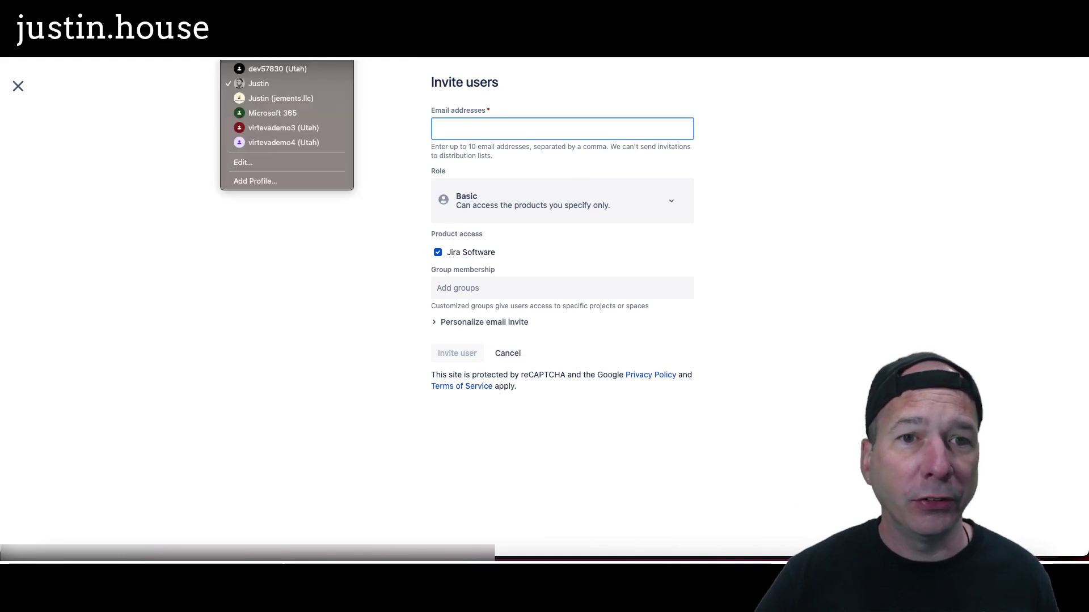
{"action": "left_click", "coordinate": [272, 112]}
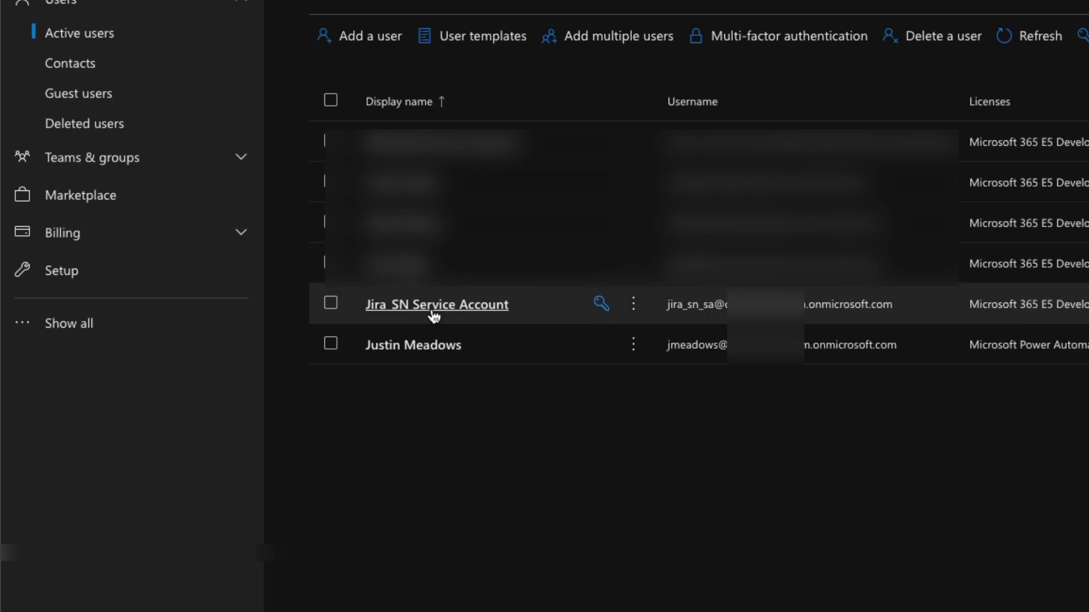
{"action": "left_click", "coordinate": [397, 0]}
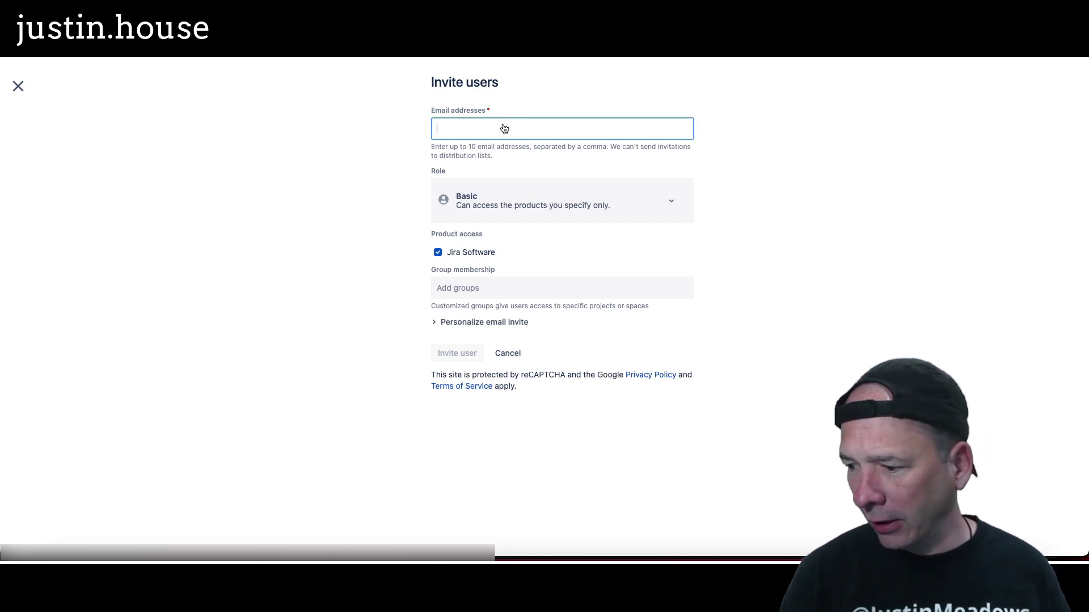
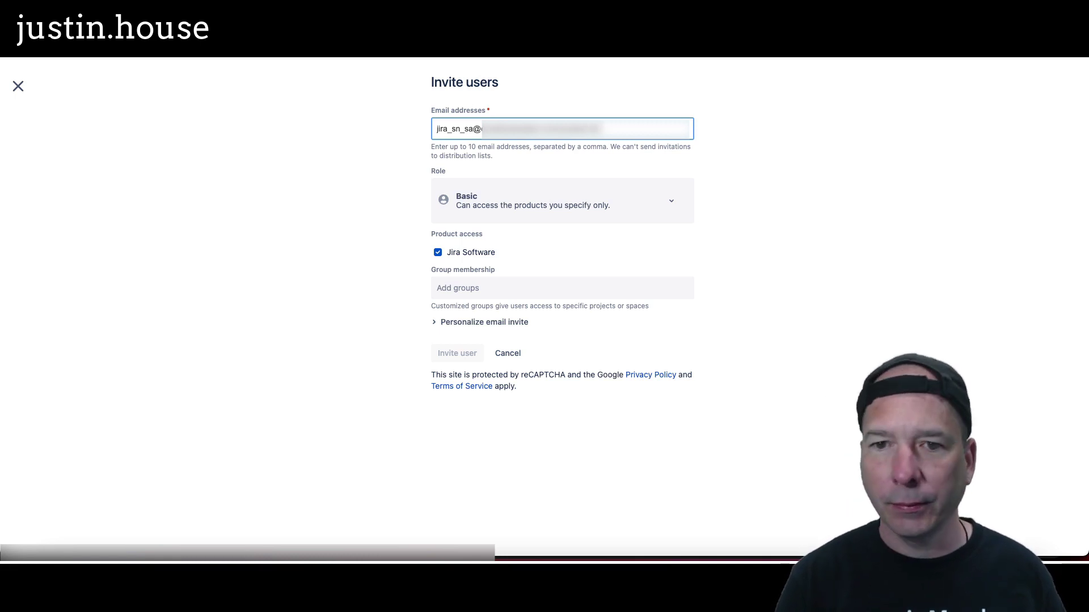
Step: Invite the service account's e-mail address as a Basic user with no groups
{"action": "left_click", "coordinate": [546, 192]}
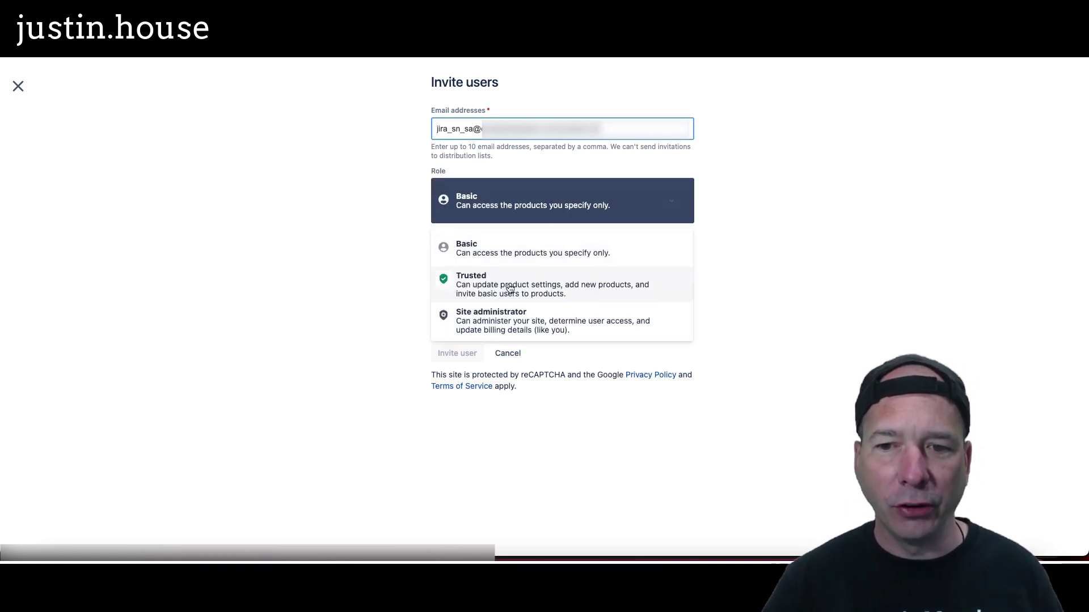
{"action": "left_click", "coordinate": [507, 202]}
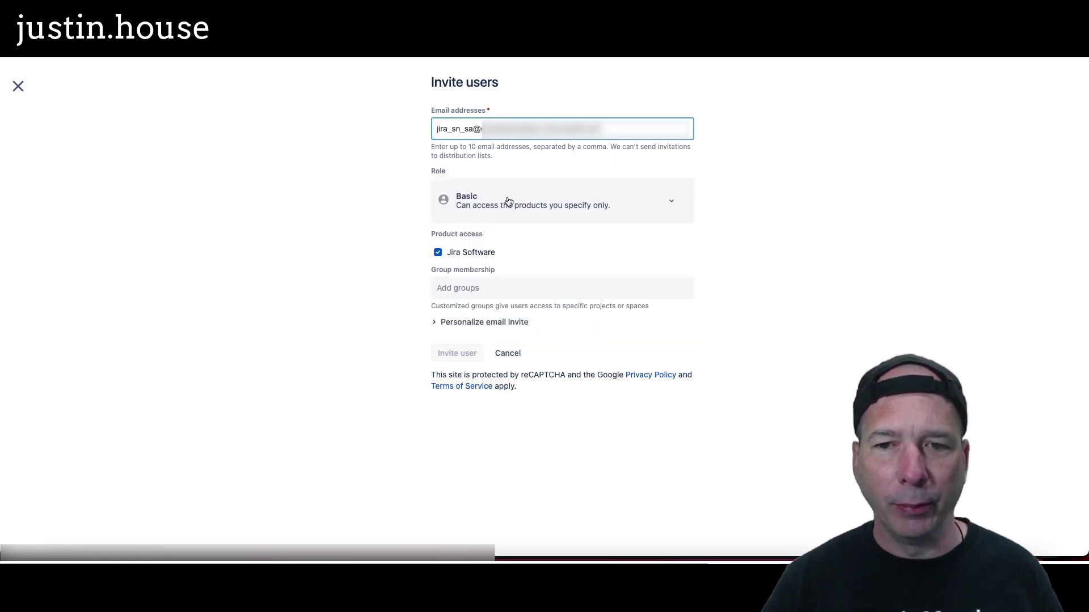
{"action": "left_click", "coordinate": [500, 291]}
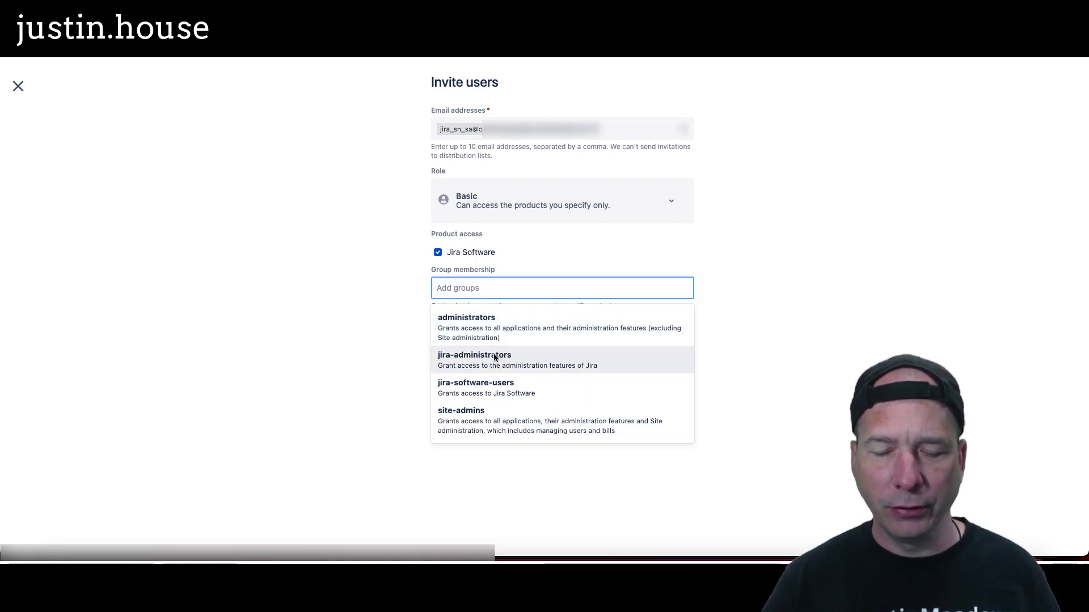
{"action": "left_click", "coordinate": [410, 319]}
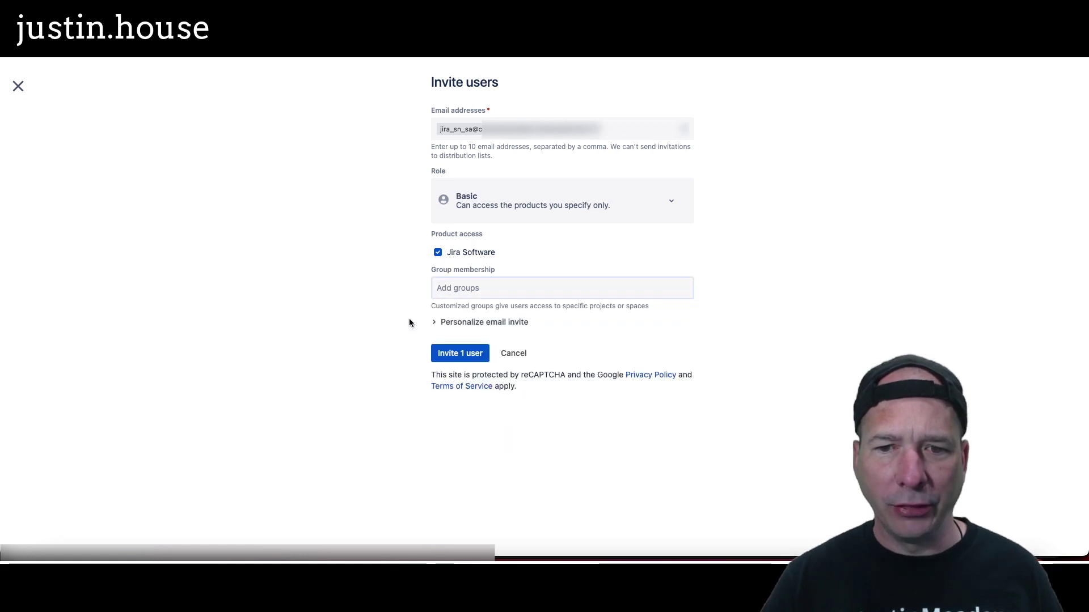
{"action": "left_click", "coordinate": [460, 354]}
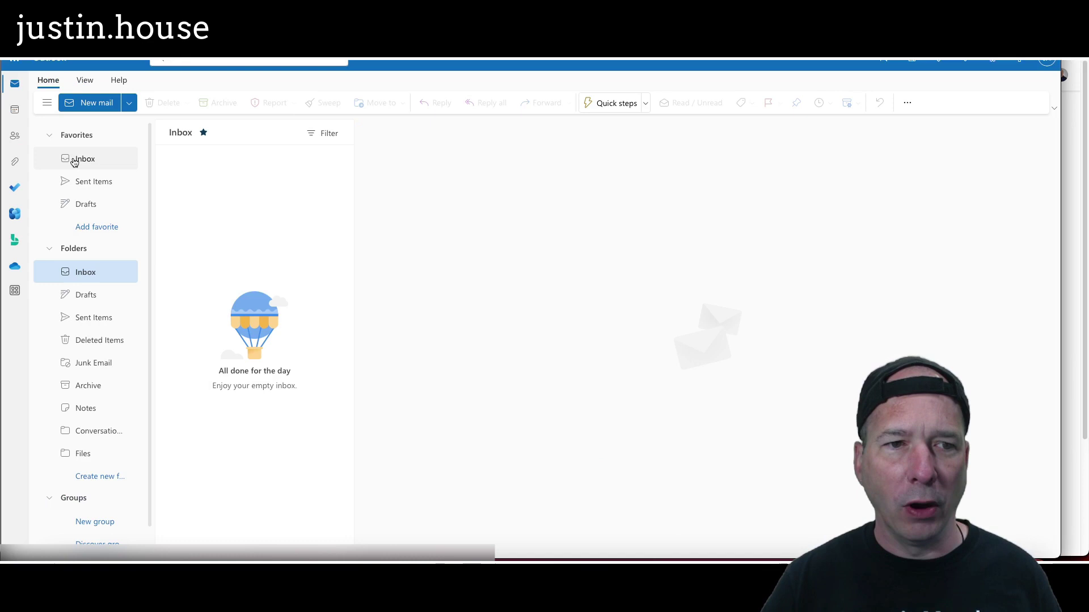
Step: Open the Atlassian invitation e-mail in the Outlook inbox and join the team
{"action": "left_click", "coordinate": [74, 162]}
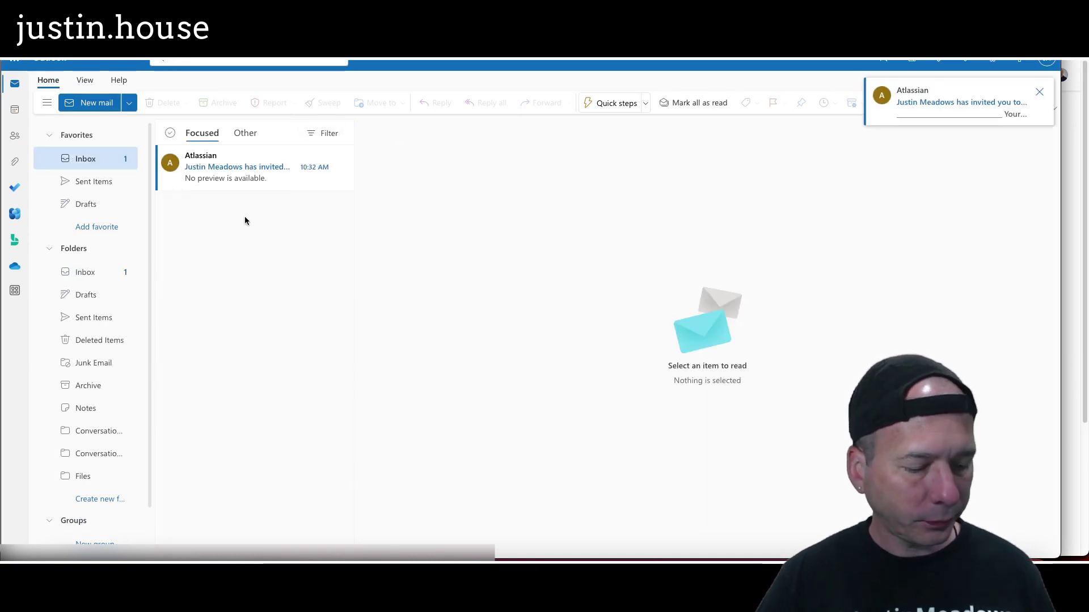
{"action": "left_click", "coordinate": [243, 174]}
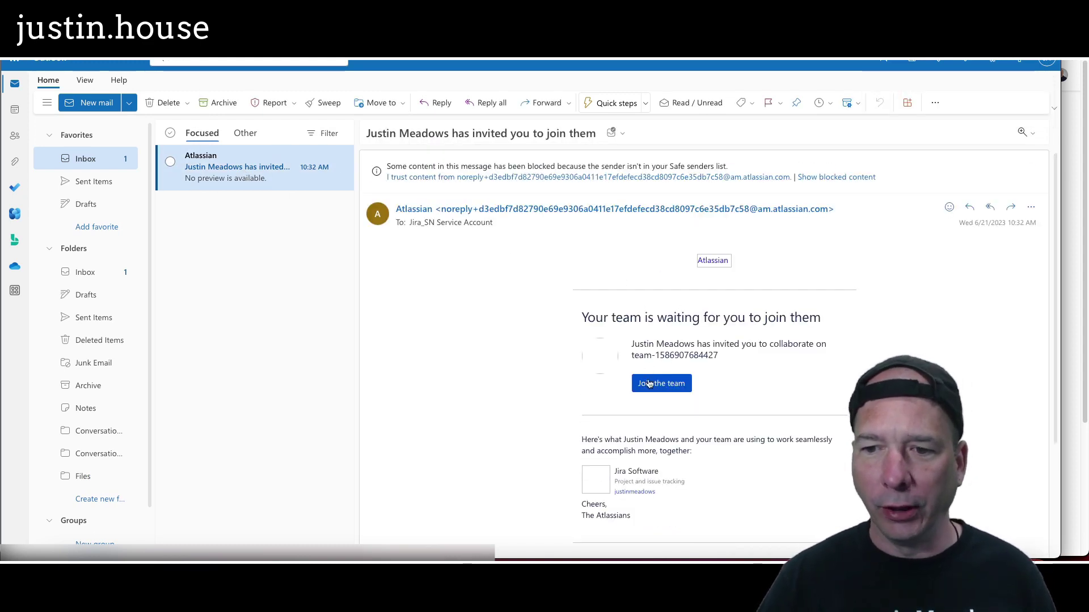
{"action": "left_click", "coordinate": [649, 383]}
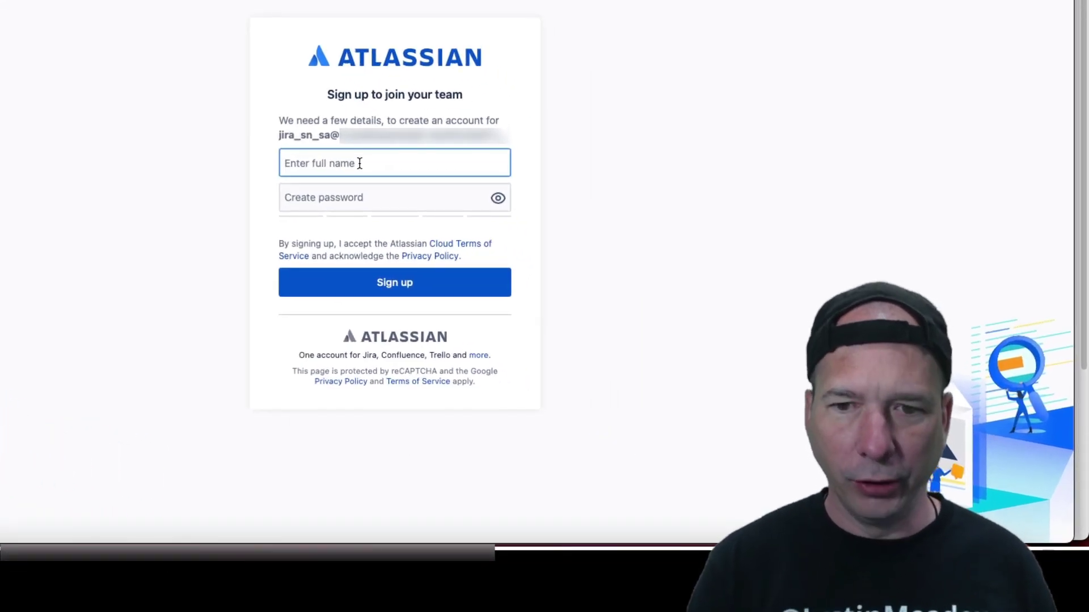
Step: Enter 'Jira ServiceNow Service Account' as the name, set a password, and submit sign-up
{"action": "type", "text": "Jira"}
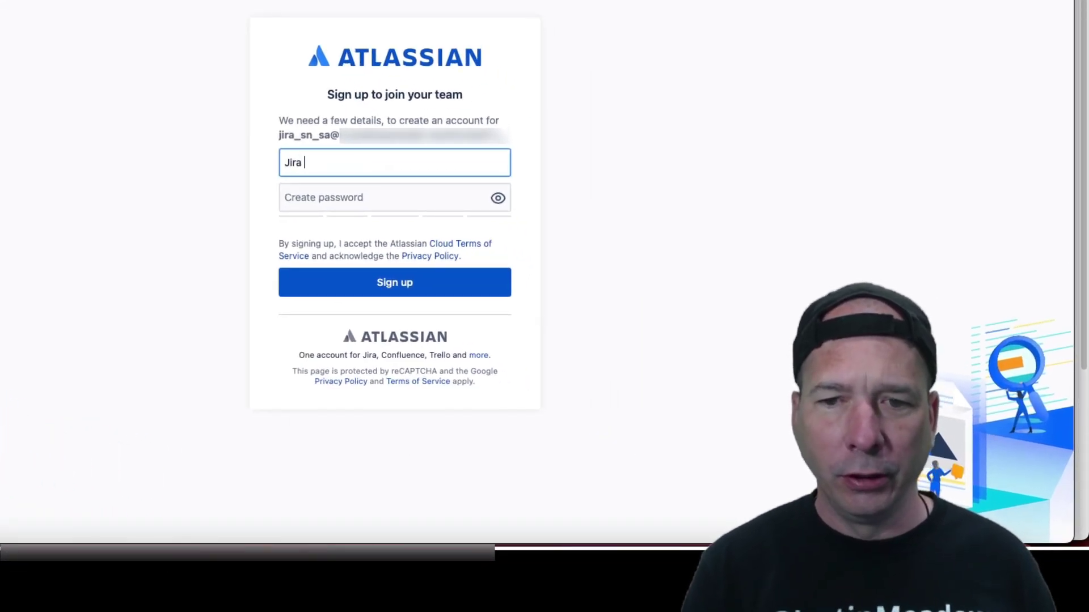
{"action": "type", "text": " ServiceNo"}
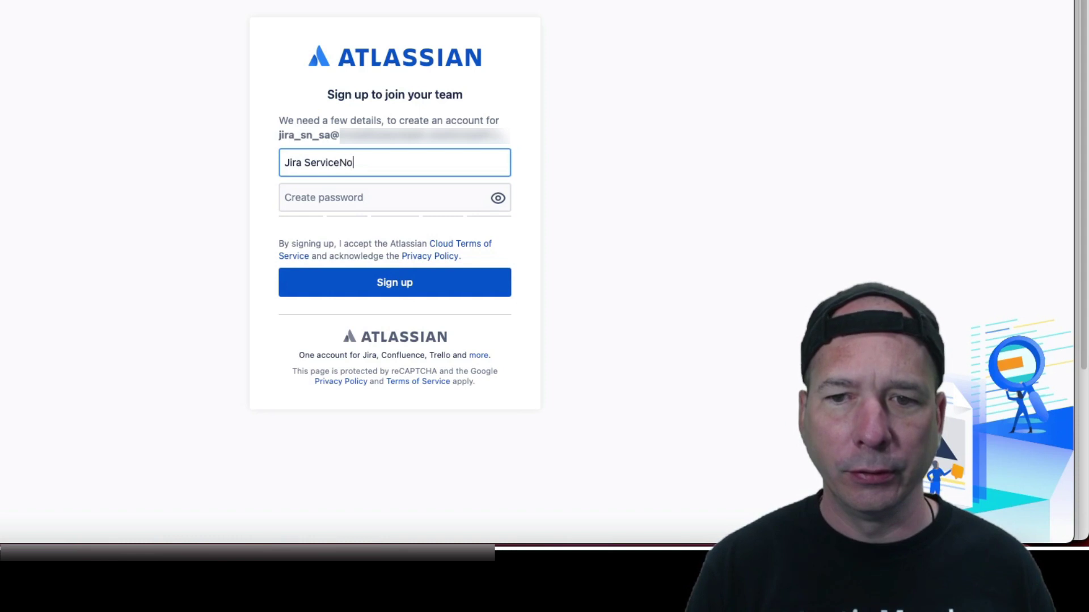
{"action": "type", "text": "w Service Account"}
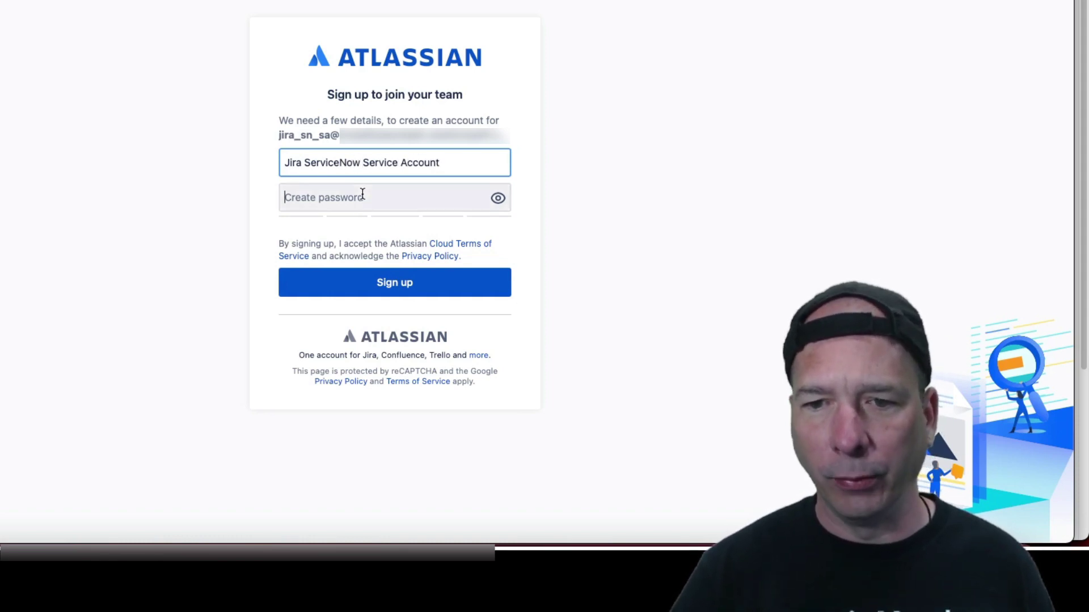
{"action": "left_click", "coordinate": [362, 195]}
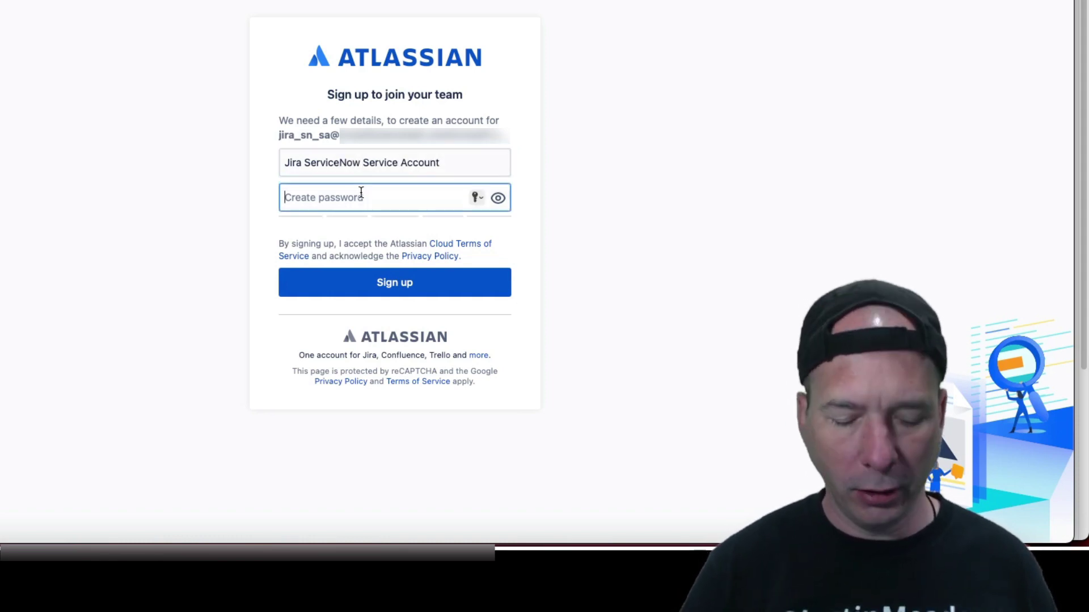
{"action": "type", "text": "***"}
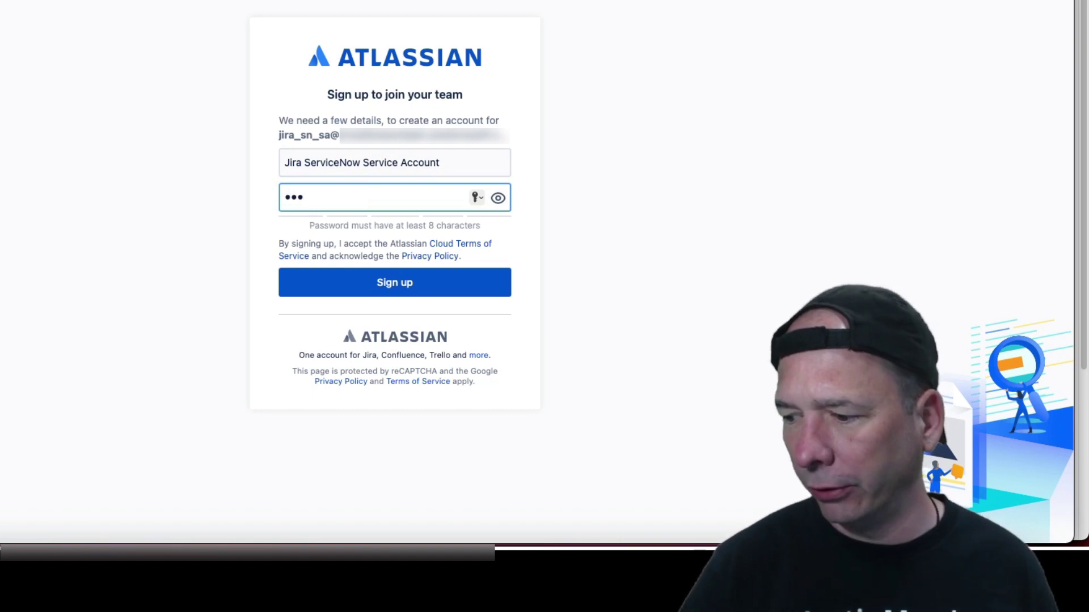
{"action": "type", "text": "*****"}
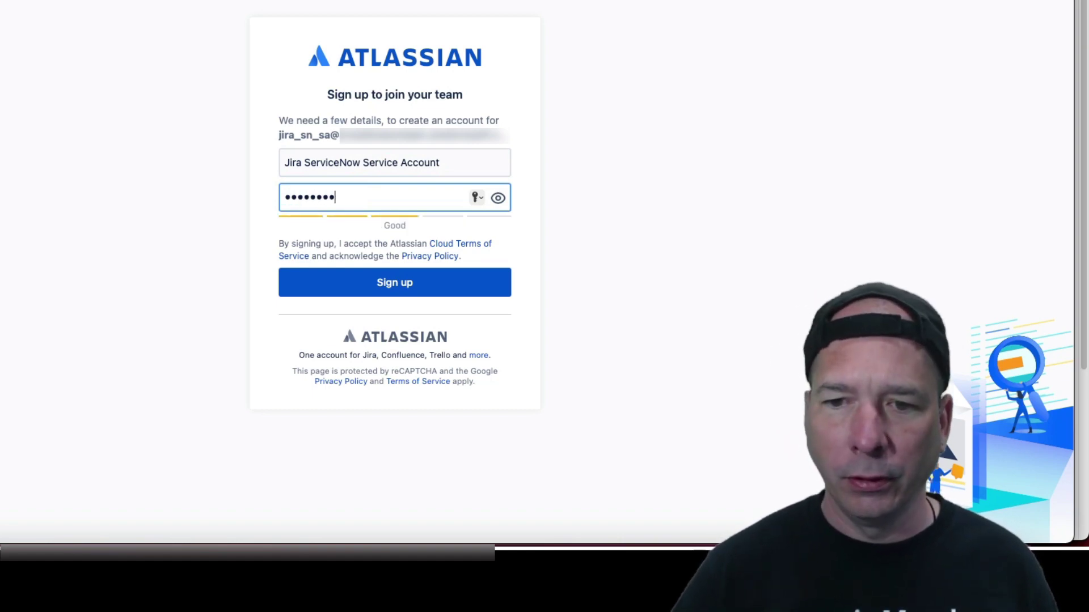
{"action": "left_click", "coordinate": [408, 289]}
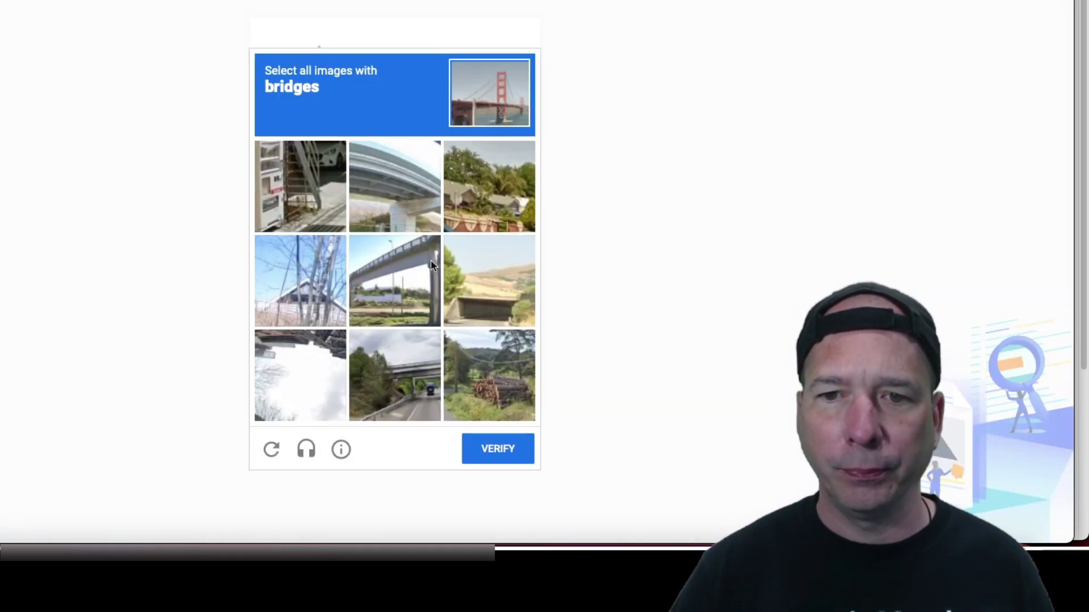
Step: Solve the bridges image challenge to complete the account sign-up
{"action": "left_click", "coordinate": [310, 189]}
{"action": "left_click", "coordinate": [327, 185]}
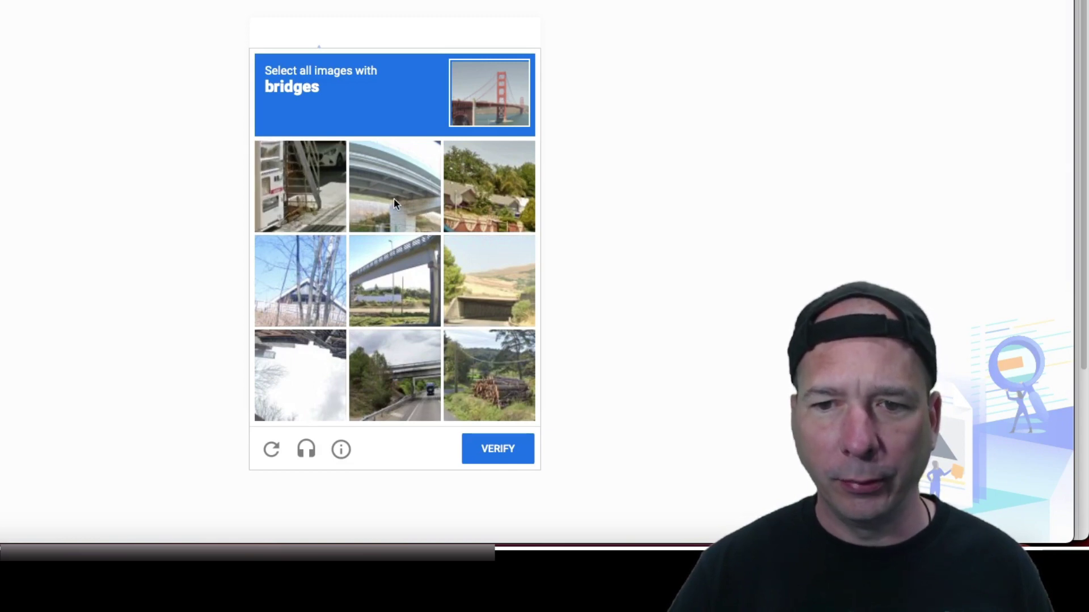
{"action": "left_click", "coordinate": [393, 199]}
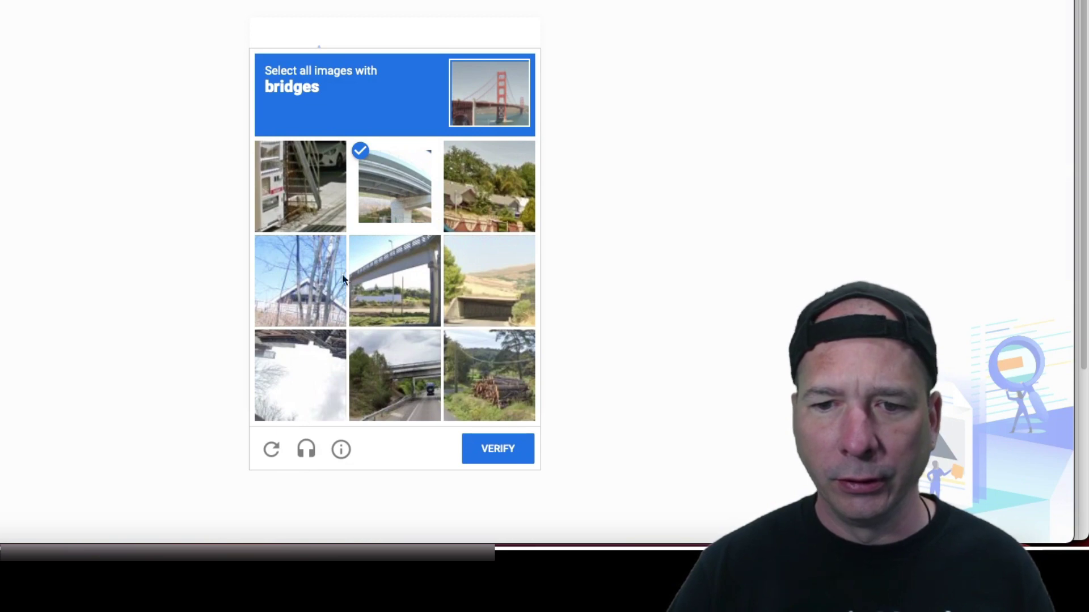
{"action": "left_click", "coordinate": [395, 276]}
{"action": "left_click", "coordinate": [406, 398]}
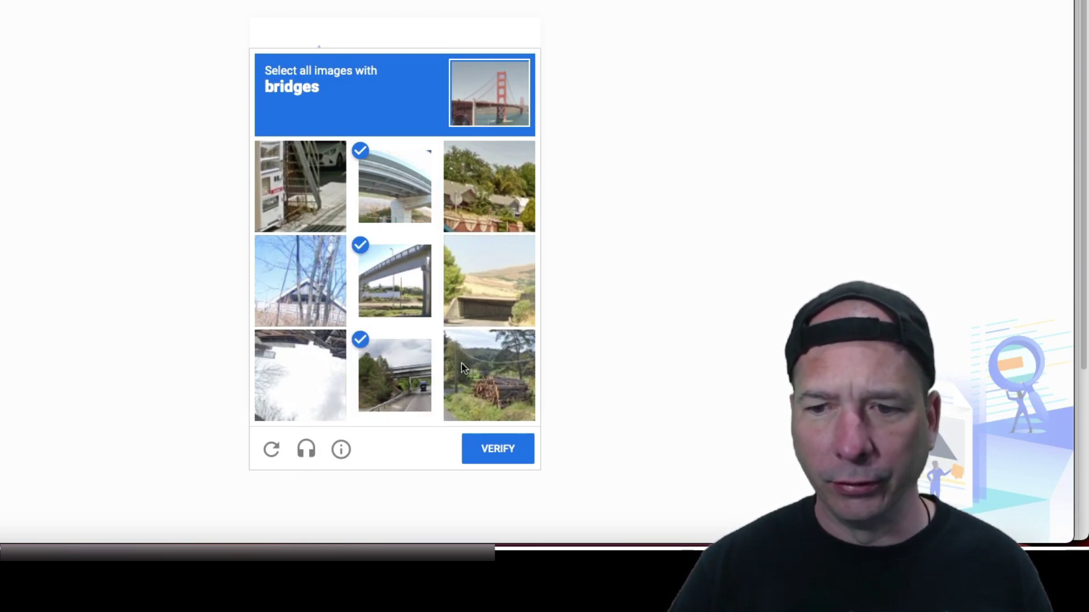
{"action": "left_click", "coordinate": [496, 306]}
{"action": "left_click", "coordinate": [510, 455]}
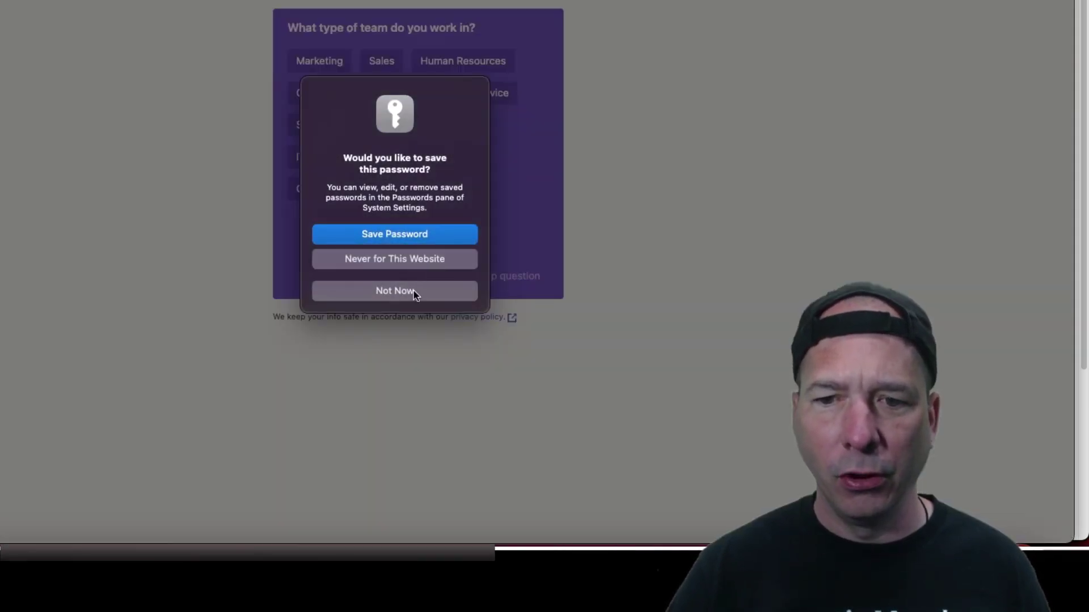
Step: Decline saving the password and skip the team, role and main tasks questions
{"action": "left_click", "coordinate": [413, 292]}
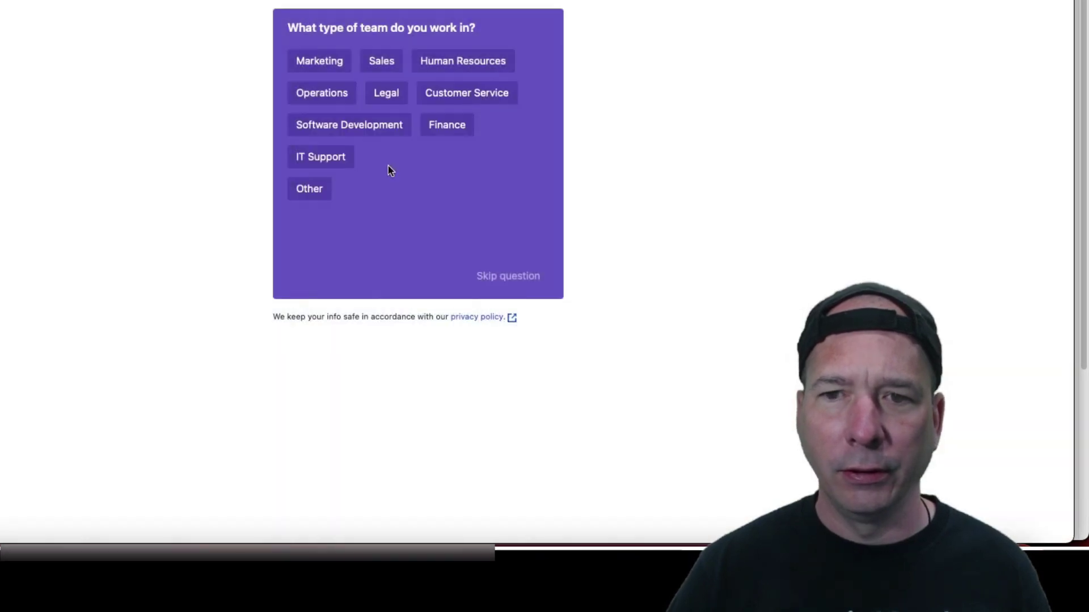
{"action": "left_click", "coordinate": [495, 277]}
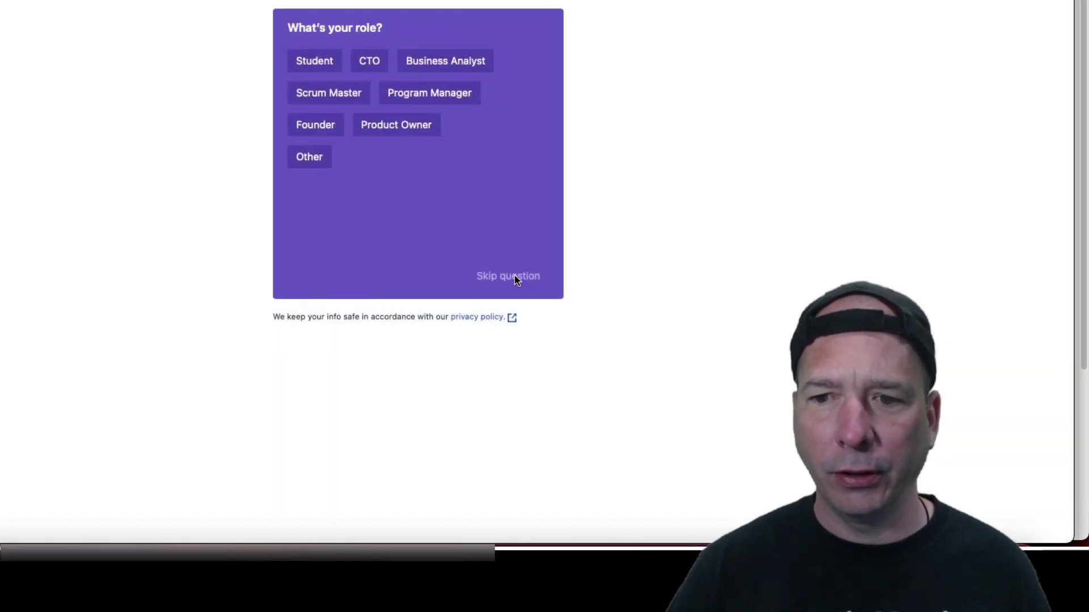
{"action": "left_click", "coordinate": [514, 279]}
{"action": "left_click", "coordinate": [494, 279]}
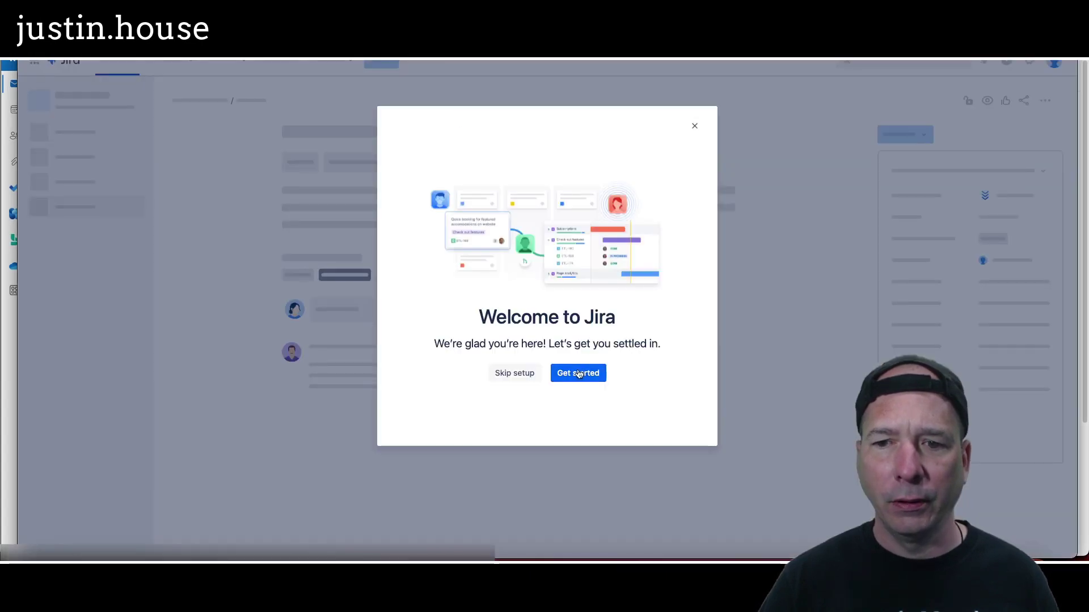
Step: Skip the Welcome to Jira setup and bring up the Projects menu
{"action": "left_click", "coordinate": [514, 373]}
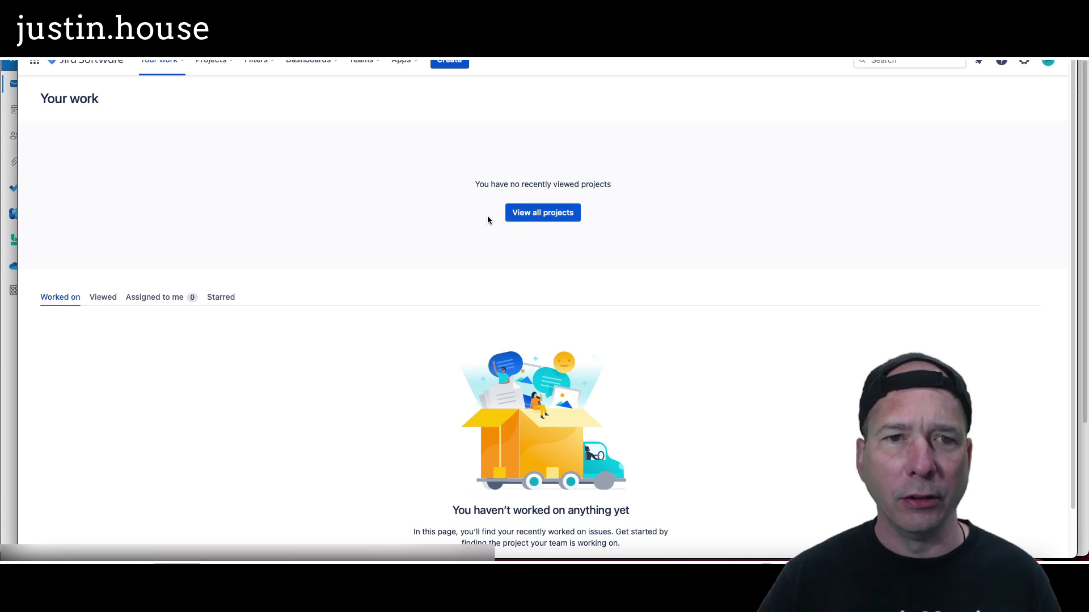
{"action": "left_click", "coordinate": [215, 64]}
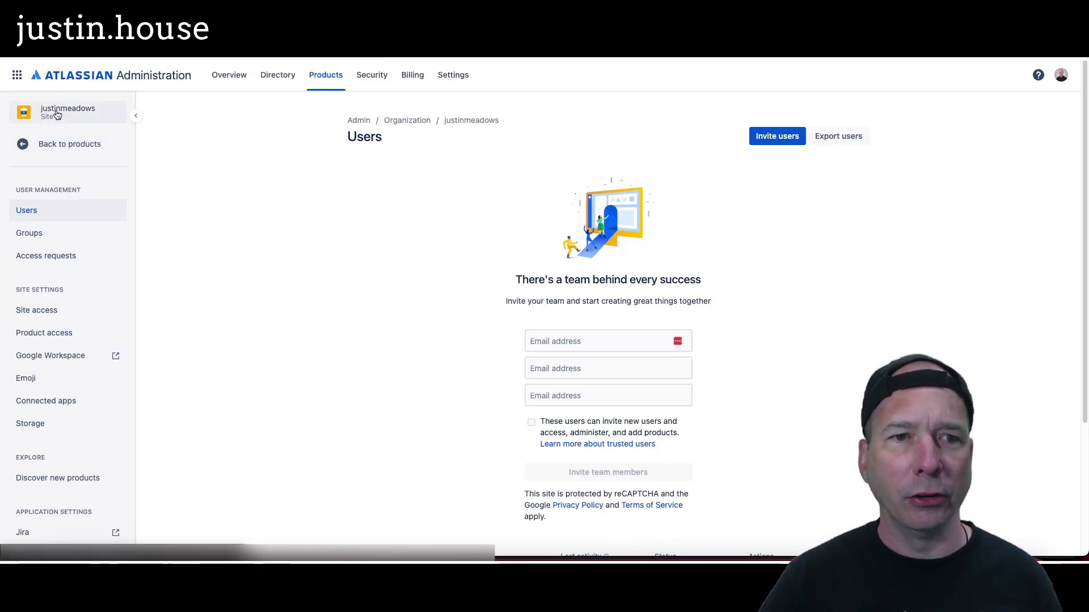
Step: Open Jira Project - Utah's access settings and search its people for jira
{"action": "left_click", "coordinate": [35, 146]}
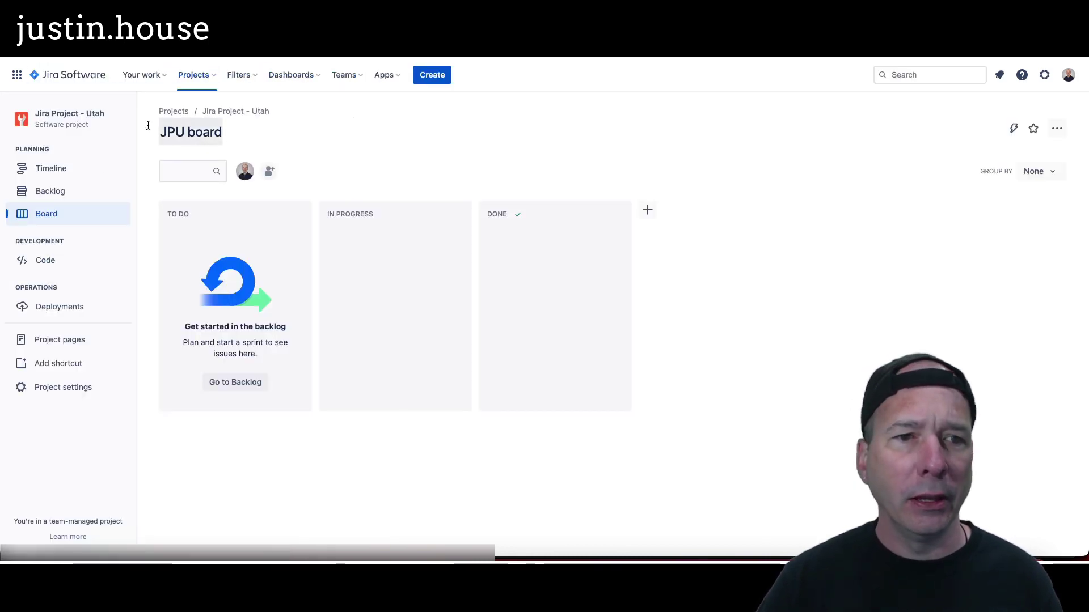
{"action": "left_click", "coordinate": [47, 389]}
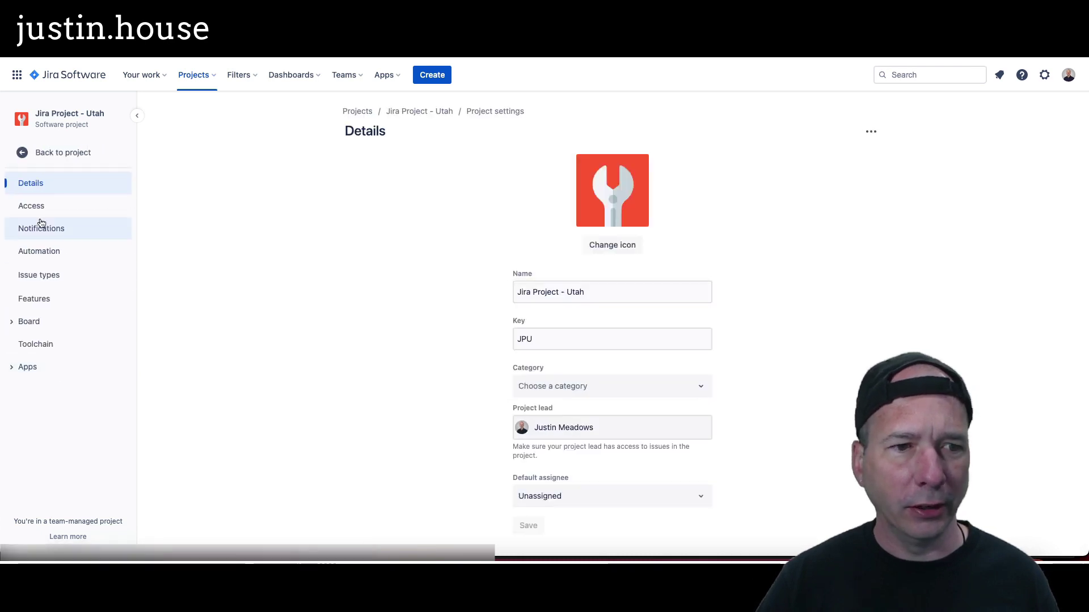
{"action": "left_click", "coordinate": [35, 202]}
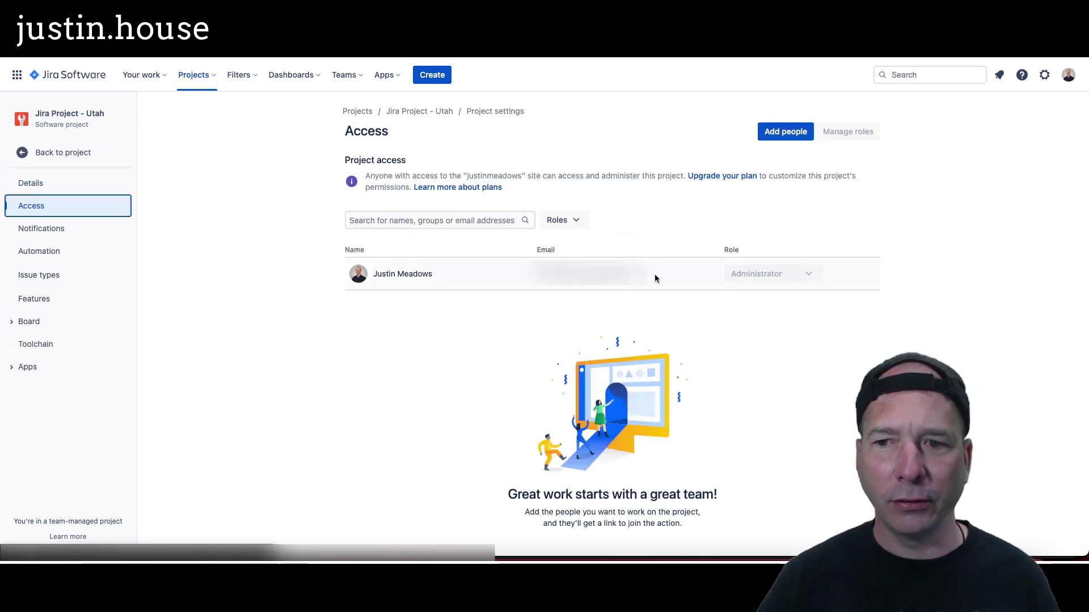
{"action": "left_click", "coordinate": [509, 221]}
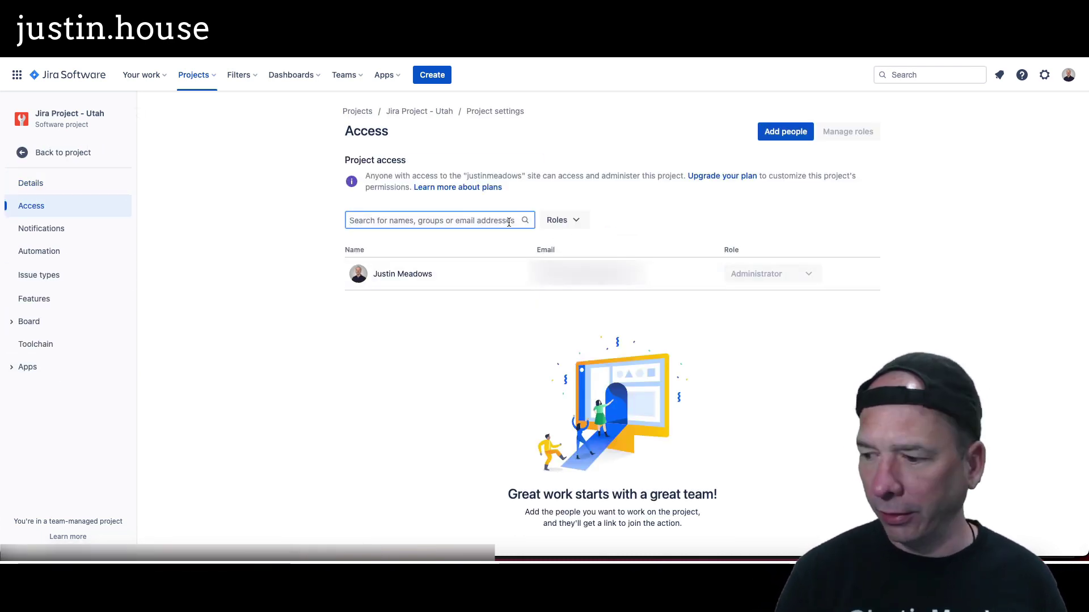
{"action": "type", "text": "jira"}
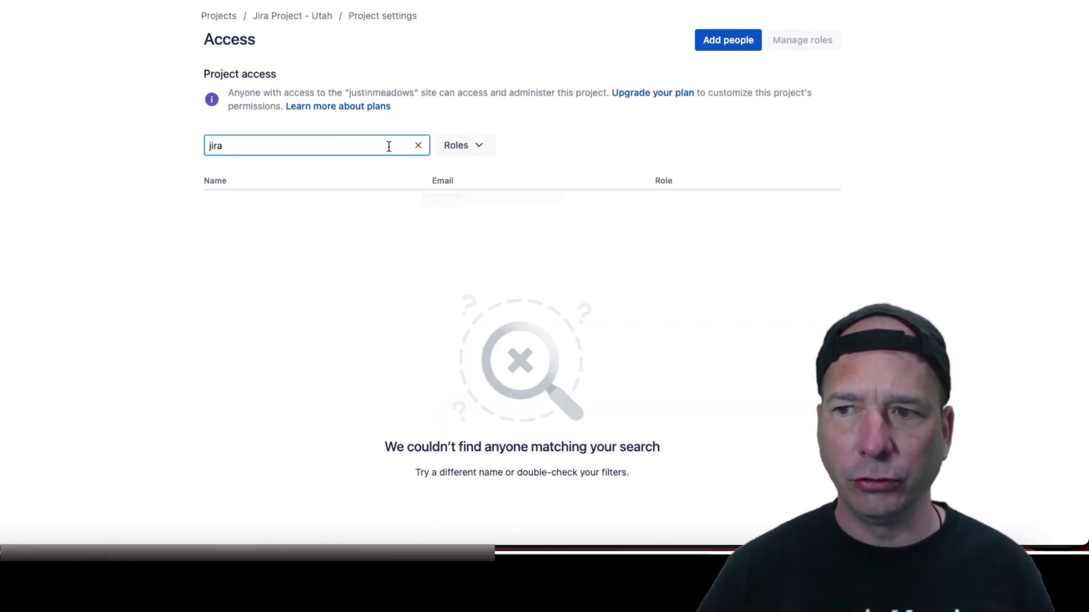
Step: Add the Jira ServiceNow Service Account to the project as Administrator
{"action": "left_click", "coordinate": [725, 37]}
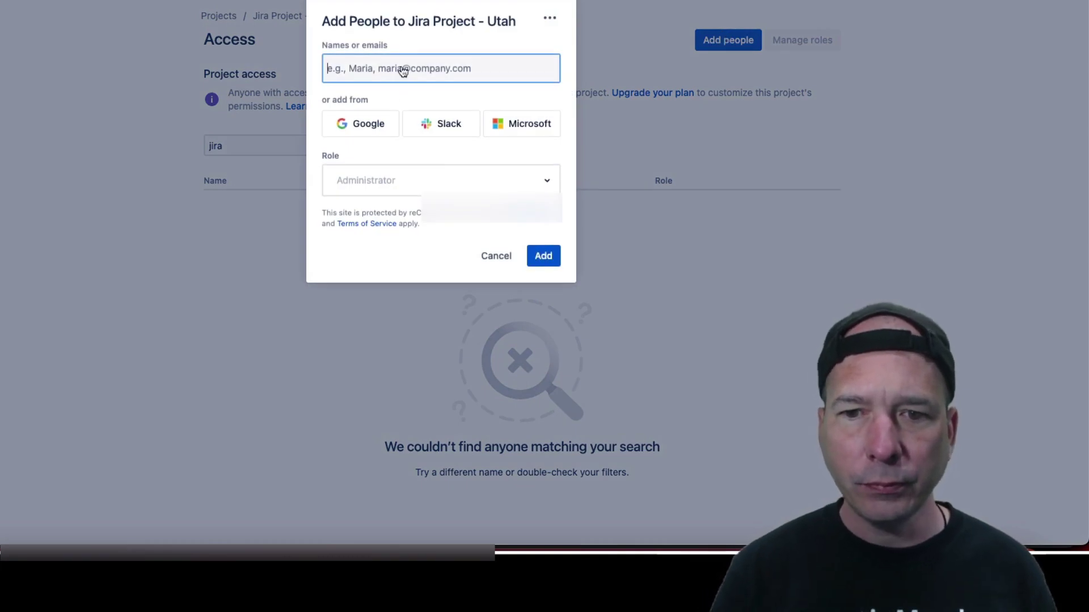
{"action": "type", "text": "jira"}
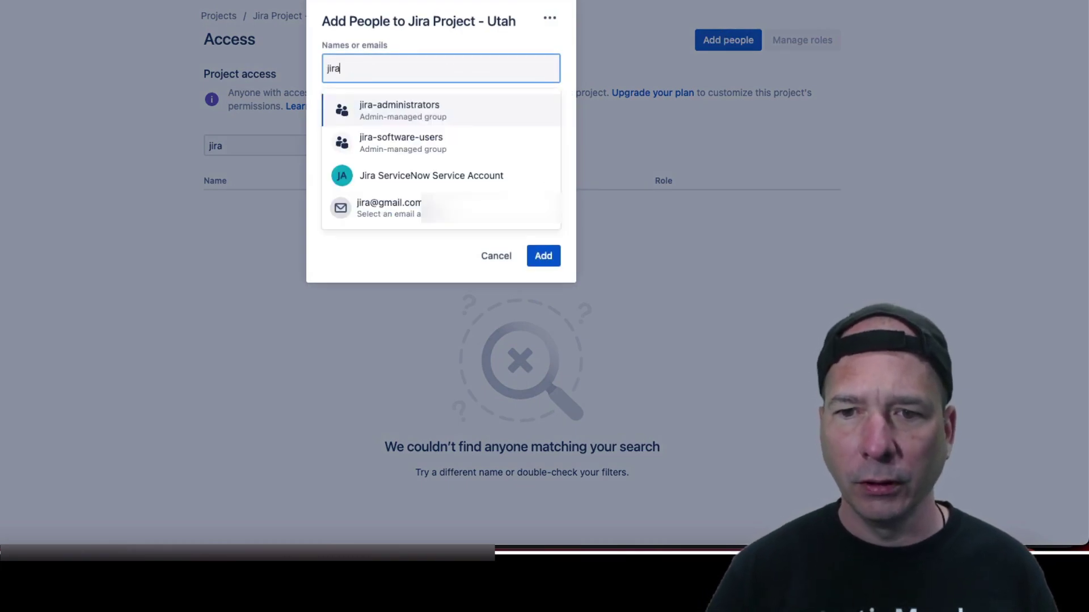
{"action": "left_click", "coordinate": [406, 180]}
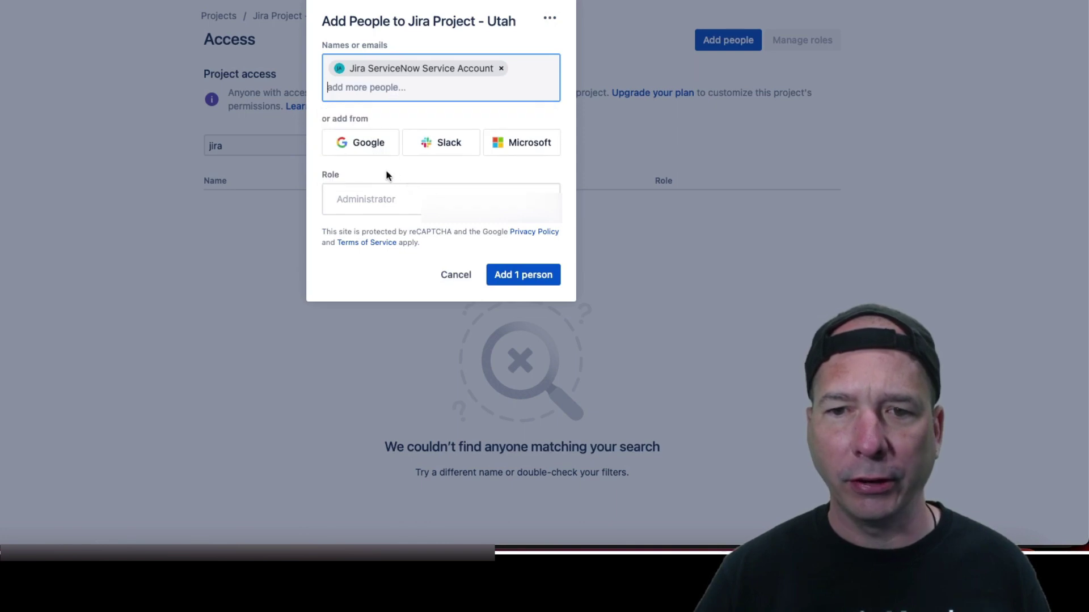
{"action": "left_click", "coordinate": [517, 279]}
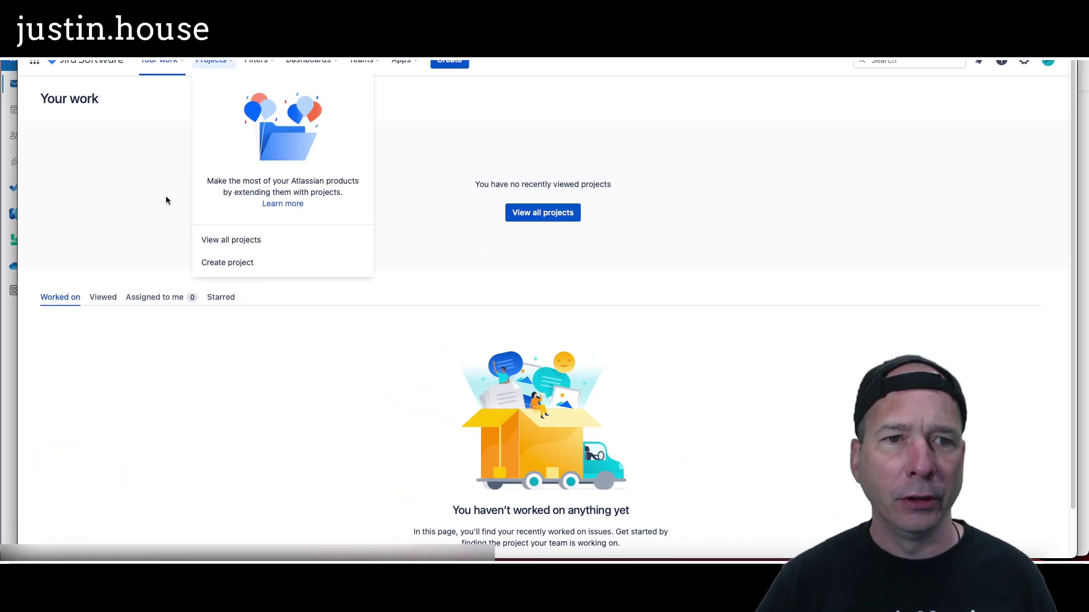
Step: Open Jira Project - Utah from View all projects and close the Quickstart guide
{"action": "left_click", "coordinate": [165, 196]}
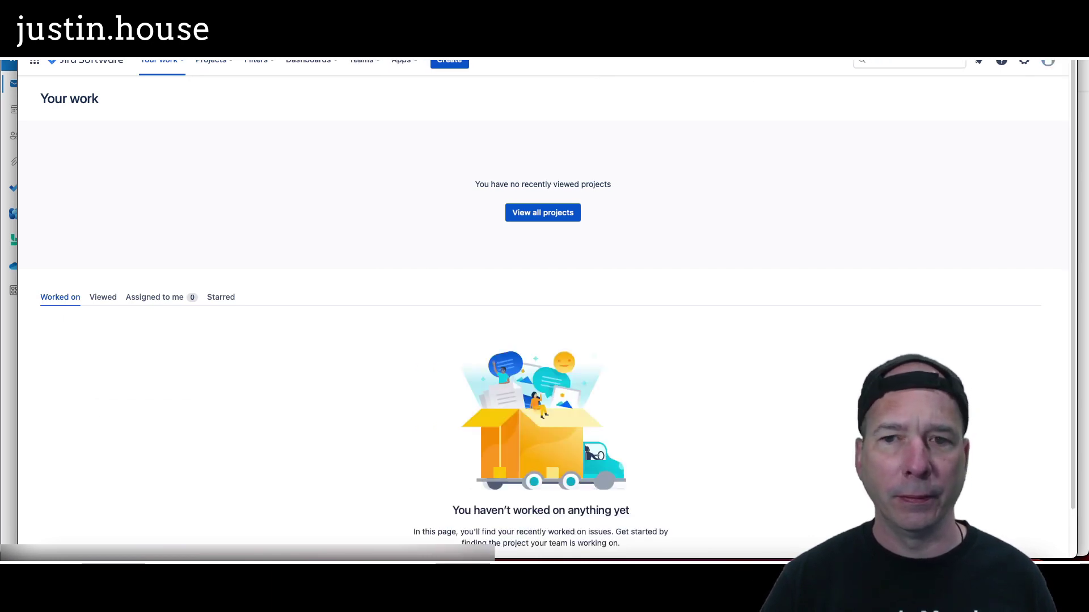
{"action": "left_click", "coordinate": [209, 63]}
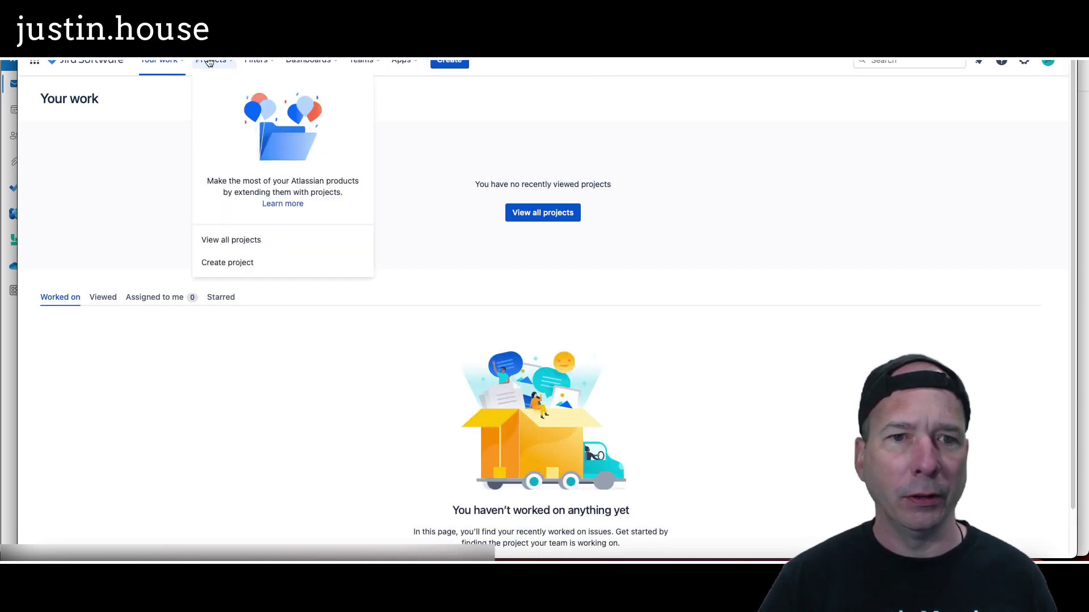
{"action": "left_click", "coordinate": [228, 240]}
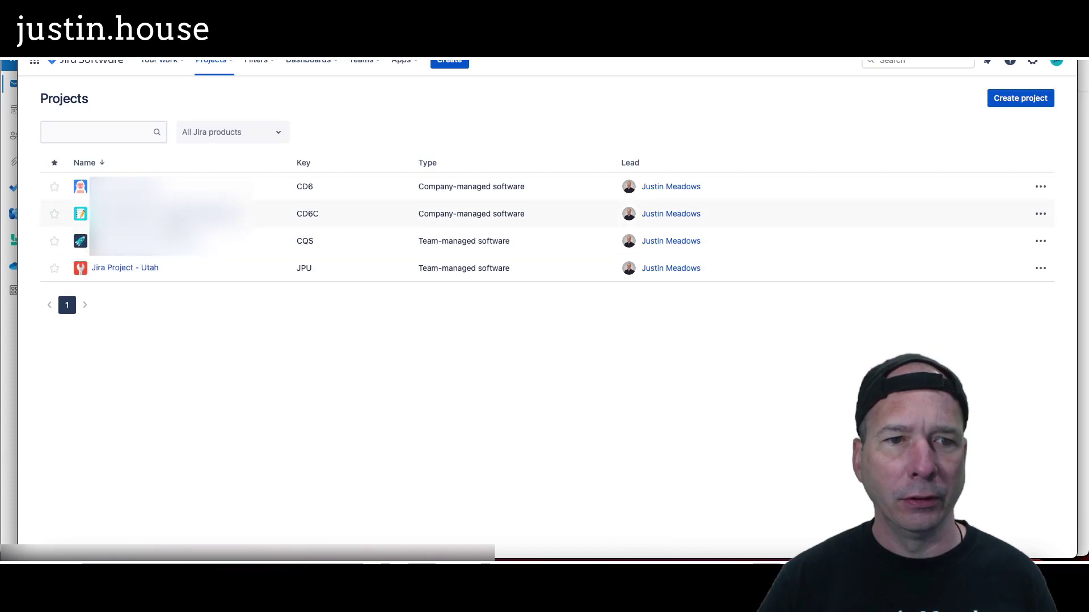
{"action": "left_click", "coordinate": [131, 268]}
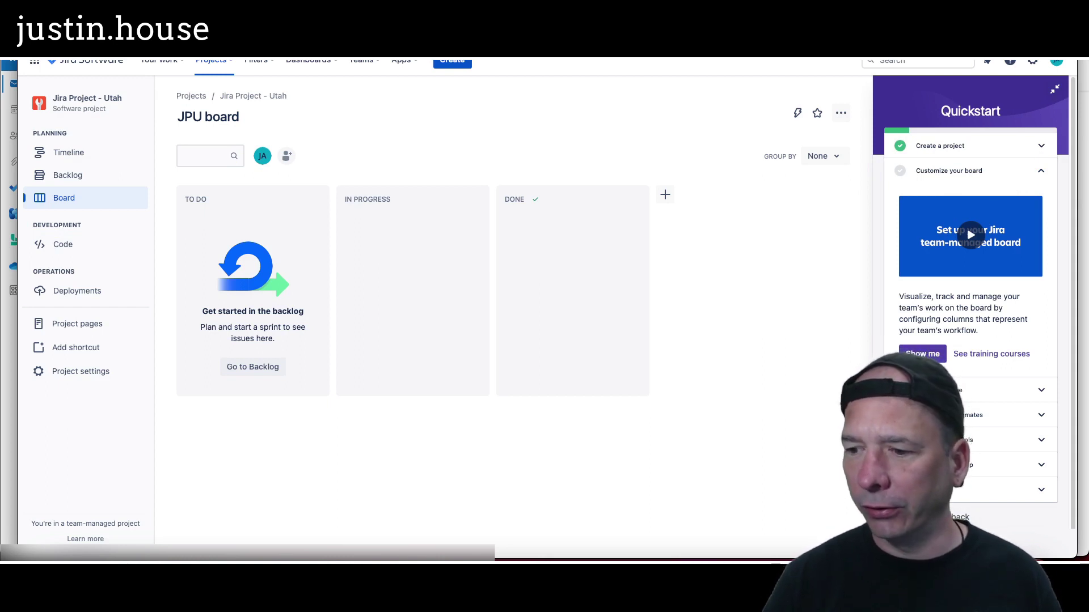
{"action": "left_click", "coordinate": [1054, 89]}
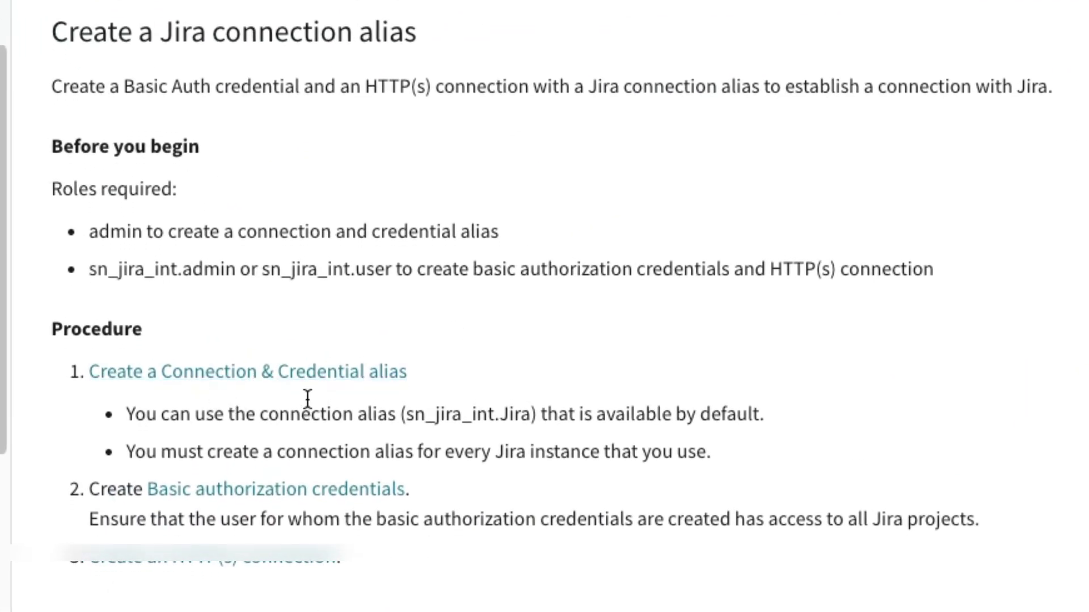
Step: Highlight the default alias sn_jira_int.Jira and outline the Procedure section below it
{"action": "left_click_drag", "start_coordinate": [406, 414], "coordinate": [533, 415]}
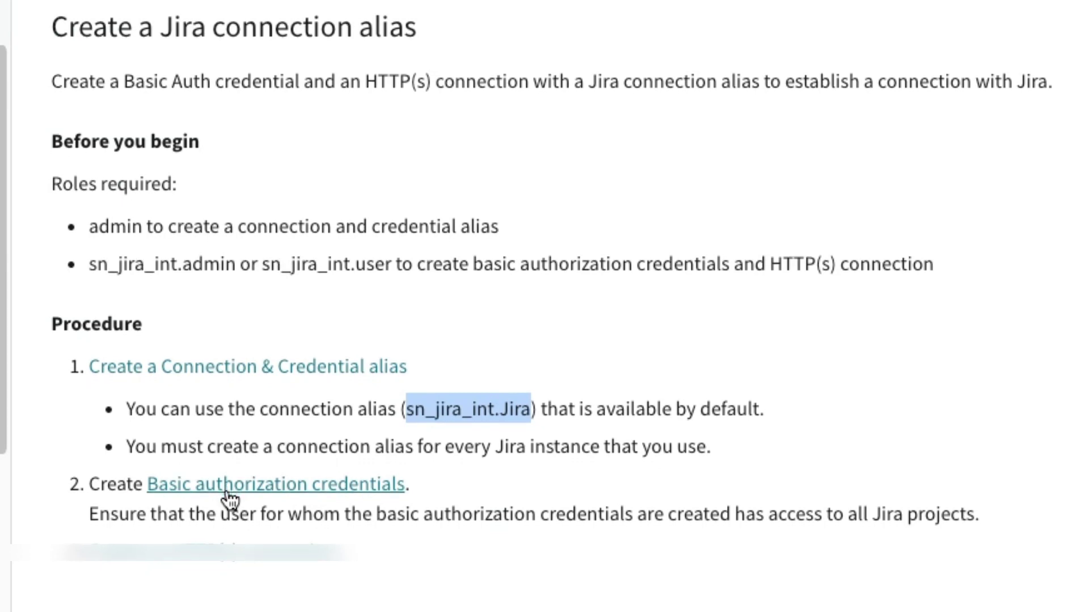
{"action": "scroll", "coordinate": [227, 503], "scroll_direction": "down", "scroll_amount": 1}
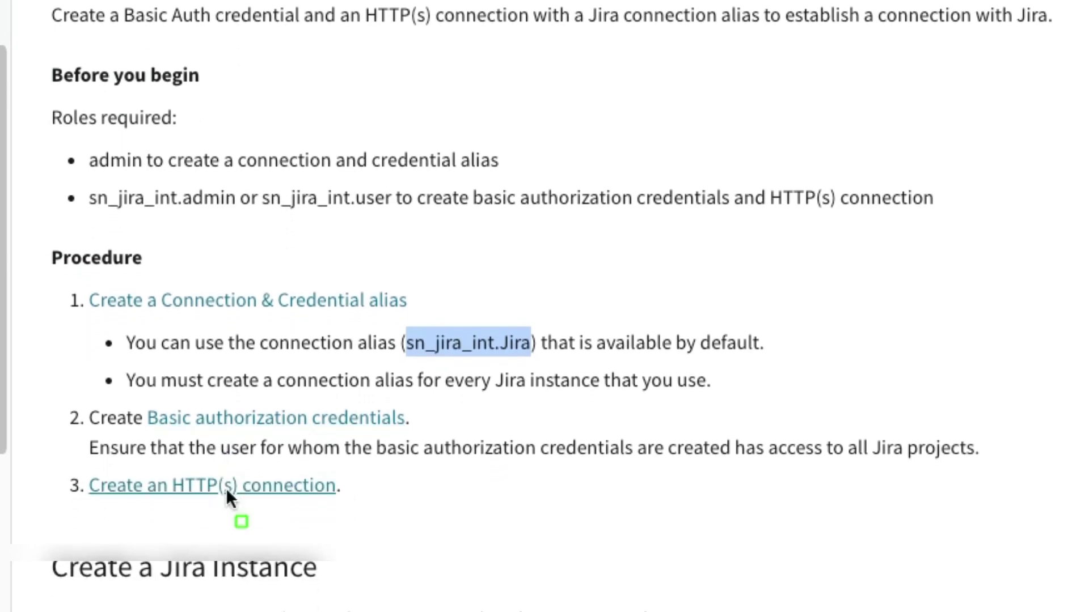
{"action": "left_click_drag", "start_coordinate": [26, 219], "coordinate": [1028, 548]}
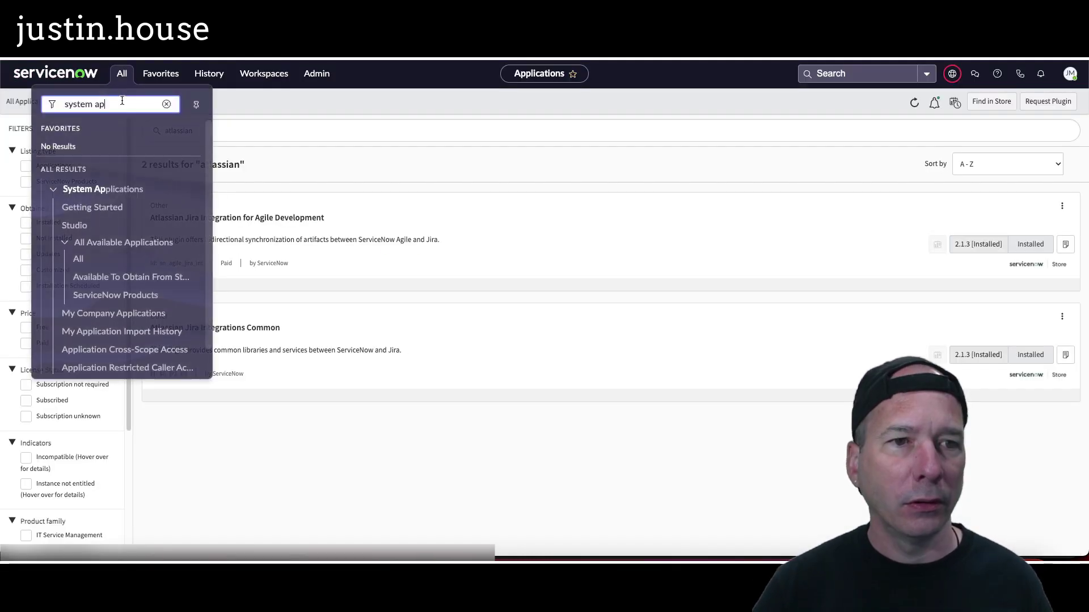
Step: Open Connection & Credential Aliases and filter the list to names containing jira
{"action": "key", "text": "BackSpace"}
{"action": "key", "text": "BackSpace"}
{"action": "key", "text": "BackSpace"}
{"action": "key", "text": "BackSpace"}
{"action": "key", "text": "BackSpace"}
{"action": "key", "text": "BackSpace"}
{"action": "key", "text": "BackSpace"}
{"action": "key", "text": "BackSpace"}
{"action": "key", "text": "BackSpace"}
{"action": "type", "text": "c"}
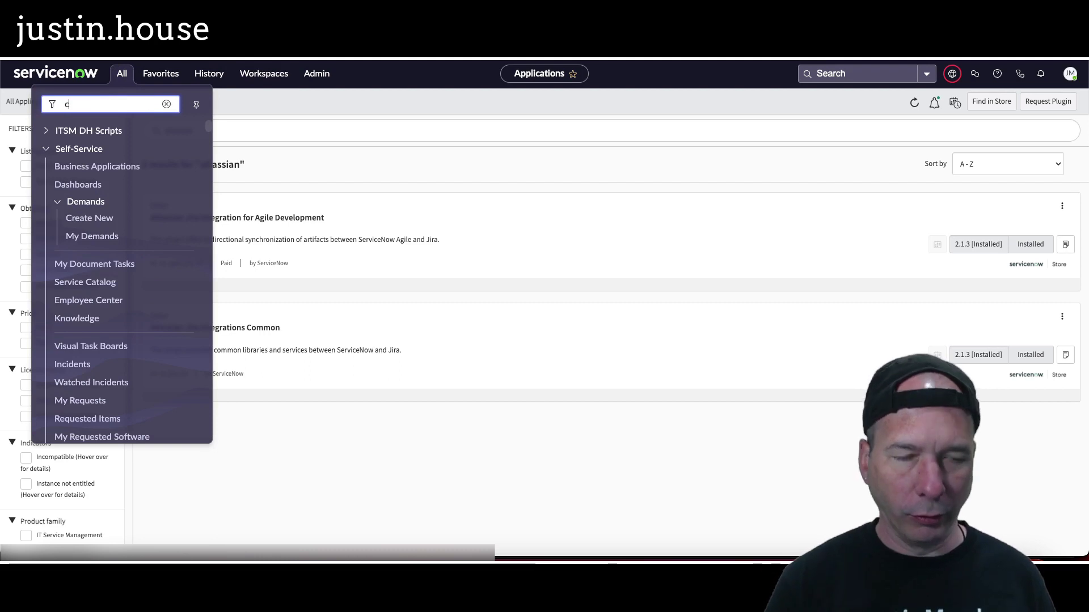
{"action": "type", "text": "onnection"}
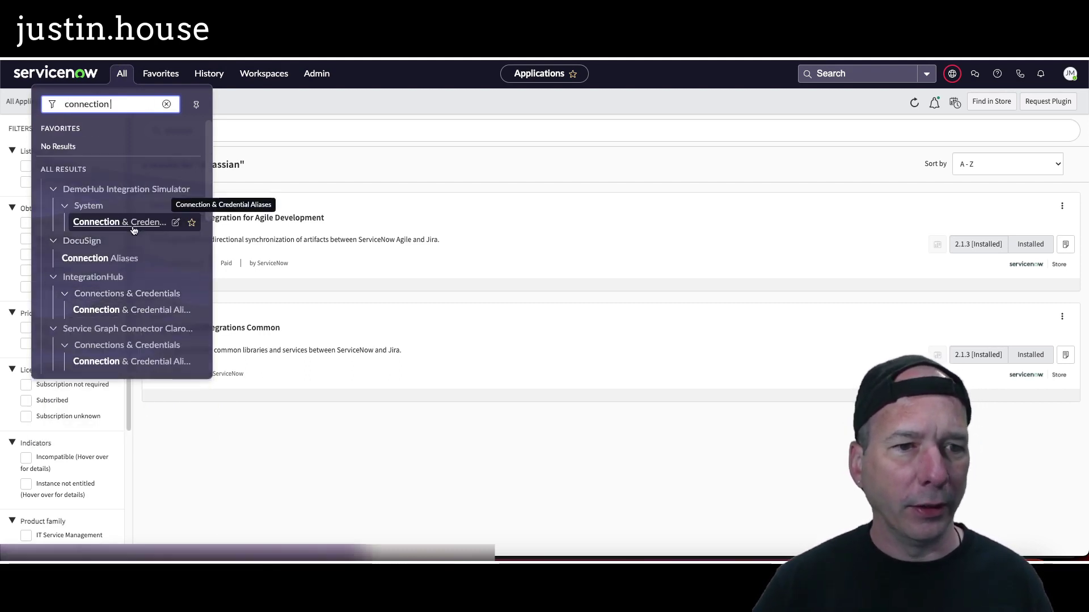
{"action": "left_click", "coordinate": [224, 319]}
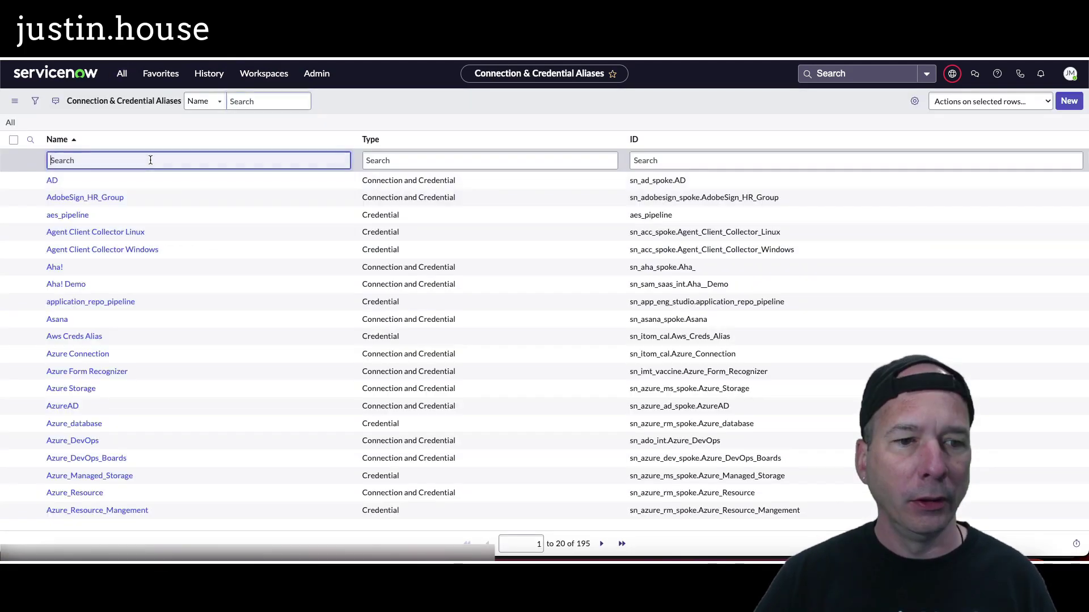
{"action": "type", "text": "*jira"}
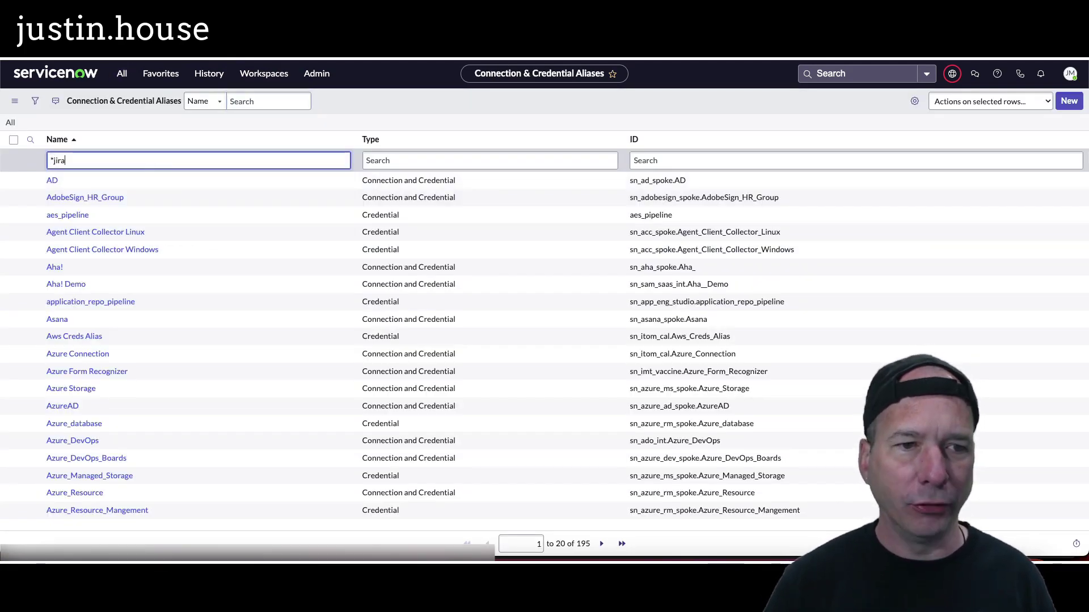
{"action": "key", "text": "Return"}
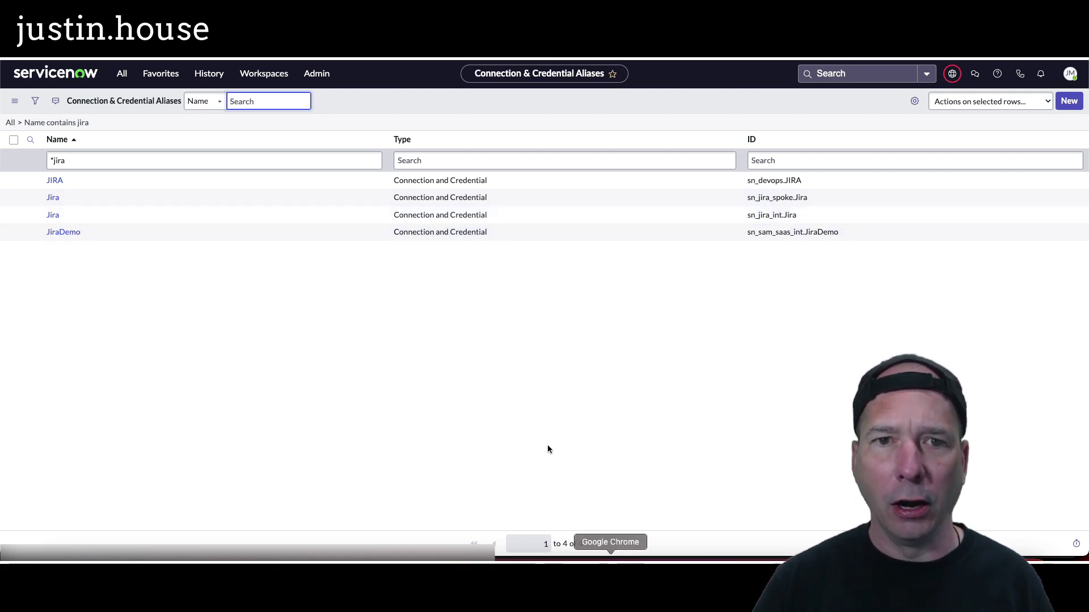
Step: Switch browser profiles to bring up the ServiceNow instance window
{"action": "left_click", "coordinate": [264, 60]}
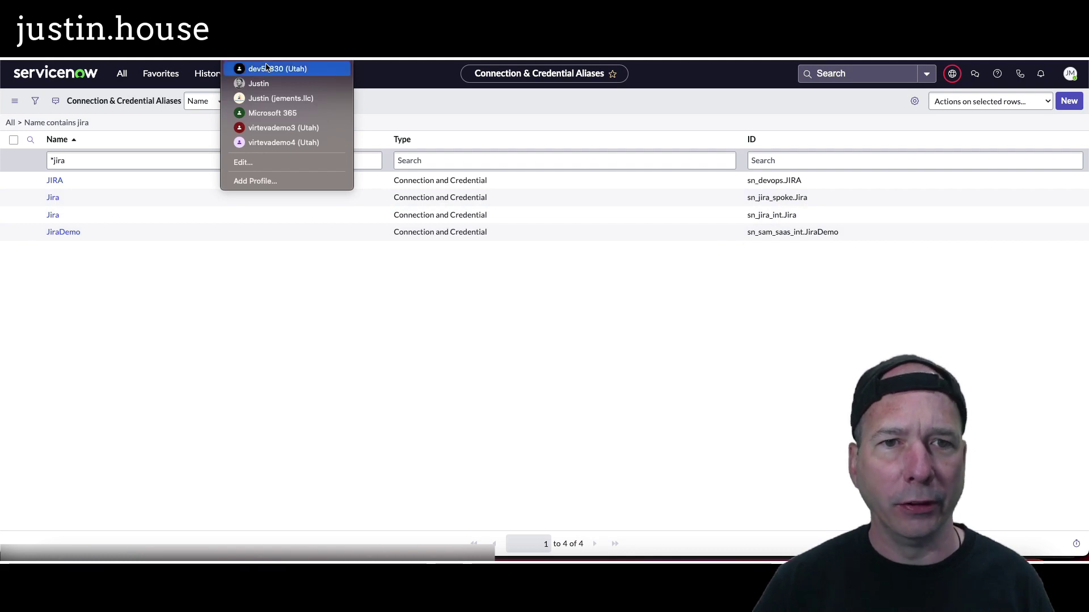
{"action": "left_click", "coordinate": [259, 83]}
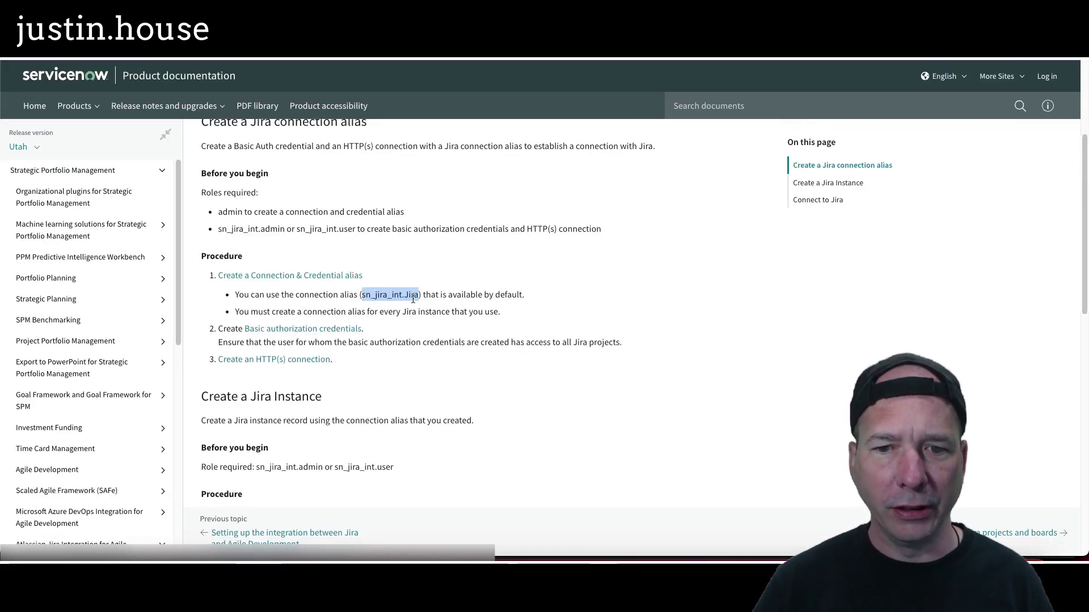
{"action": "left_click", "coordinate": [258, 63]}
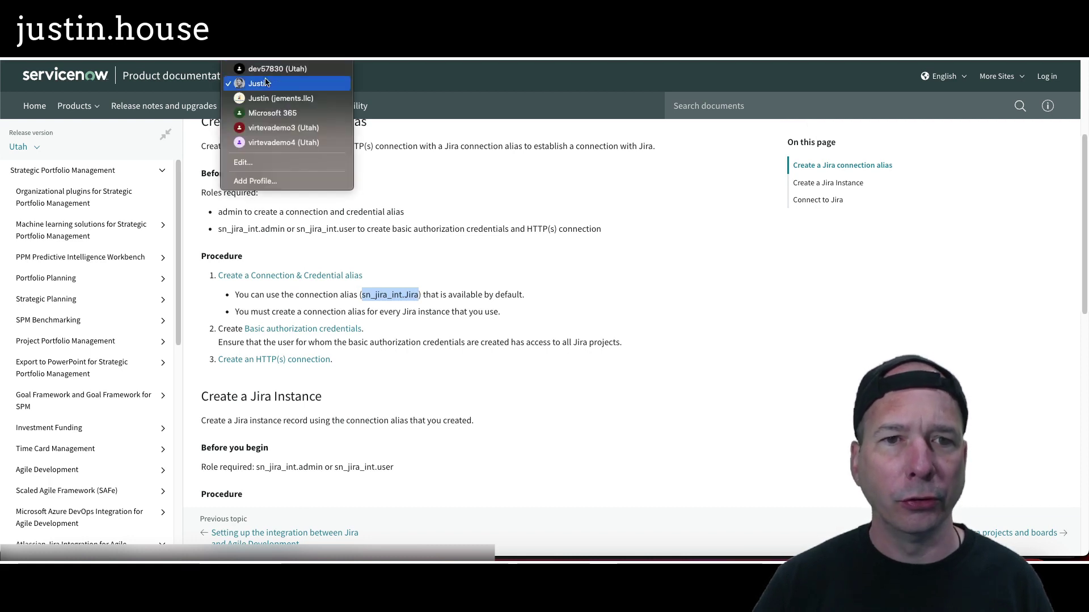
{"action": "left_click", "coordinate": [460, 282]}
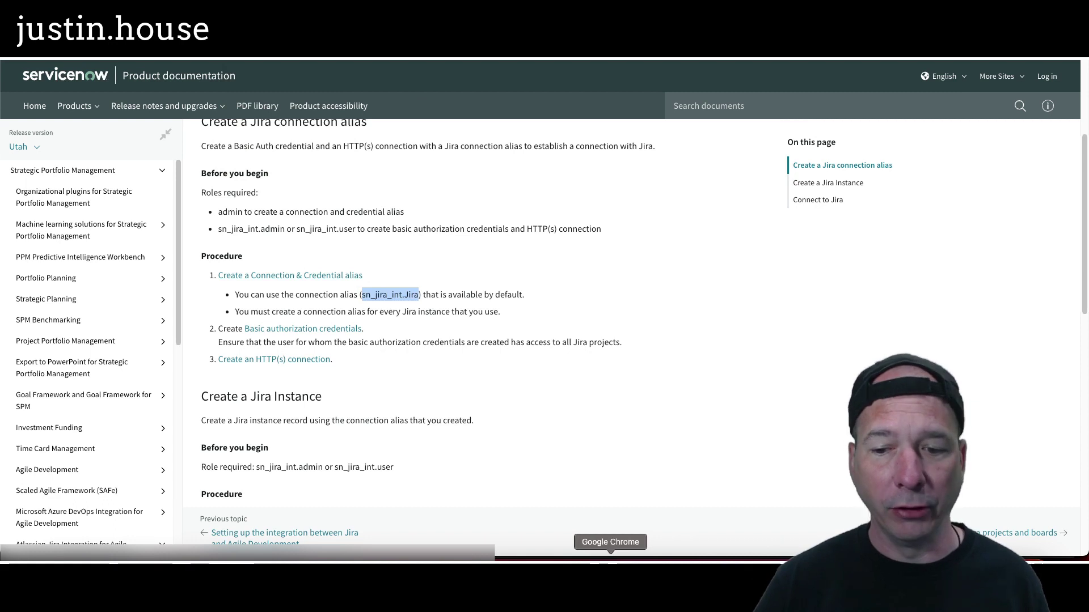
{"action": "left_click", "coordinate": [608, 564]}
{"action": "left_click", "coordinate": [238, 130]}
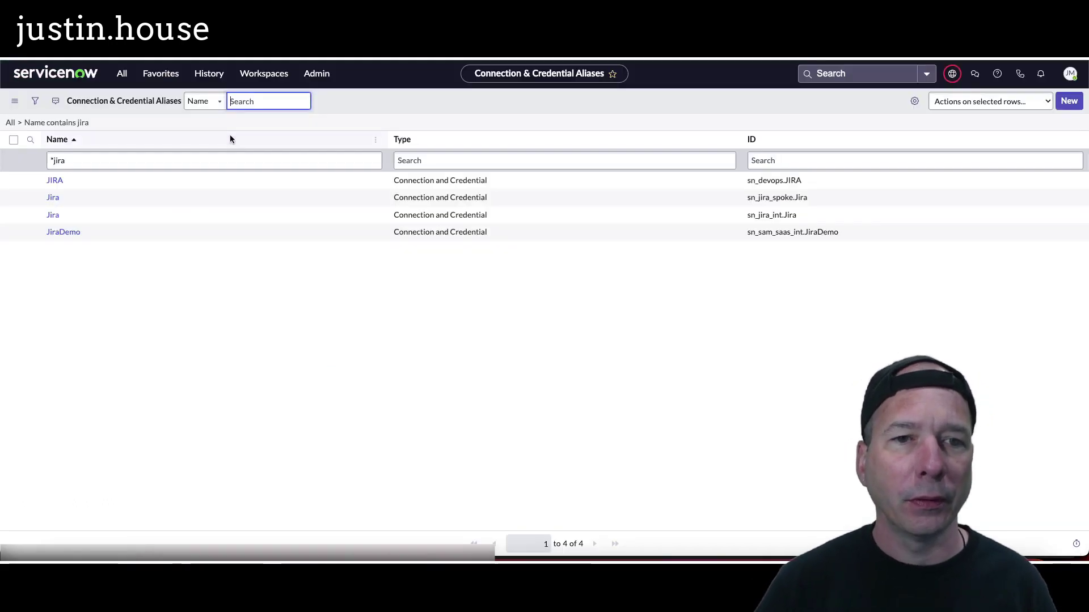
Step: Open the sn_jira_int.Jira alias record and make Global the current application
{"action": "left_click", "coordinate": [53, 215]}
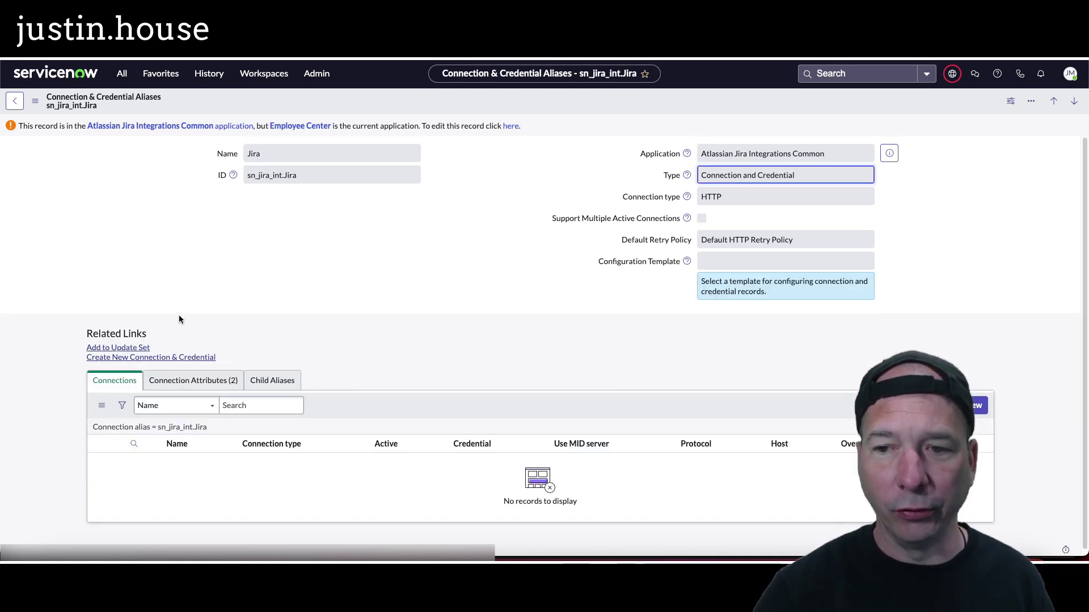
{"action": "mouse_move", "coordinate": [55, 318]}
{"action": "left_mouse_down"}
{"action": "mouse_move", "coordinate": [172, 364]}
{"action": "mouse_move", "coordinate": [246, 371]}
{"action": "left_mouse_up"}
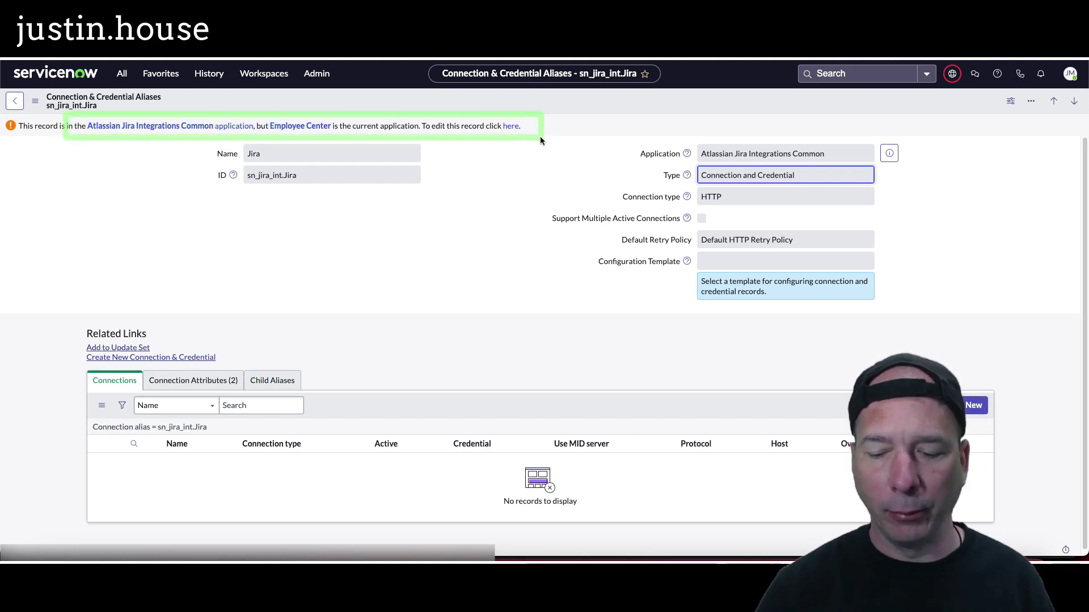
{"action": "left_click", "coordinate": [952, 74]}
{"action": "left_click", "coordinate": [933, 101]}
{"action": "left_click", "coordinate": [920, 125]}
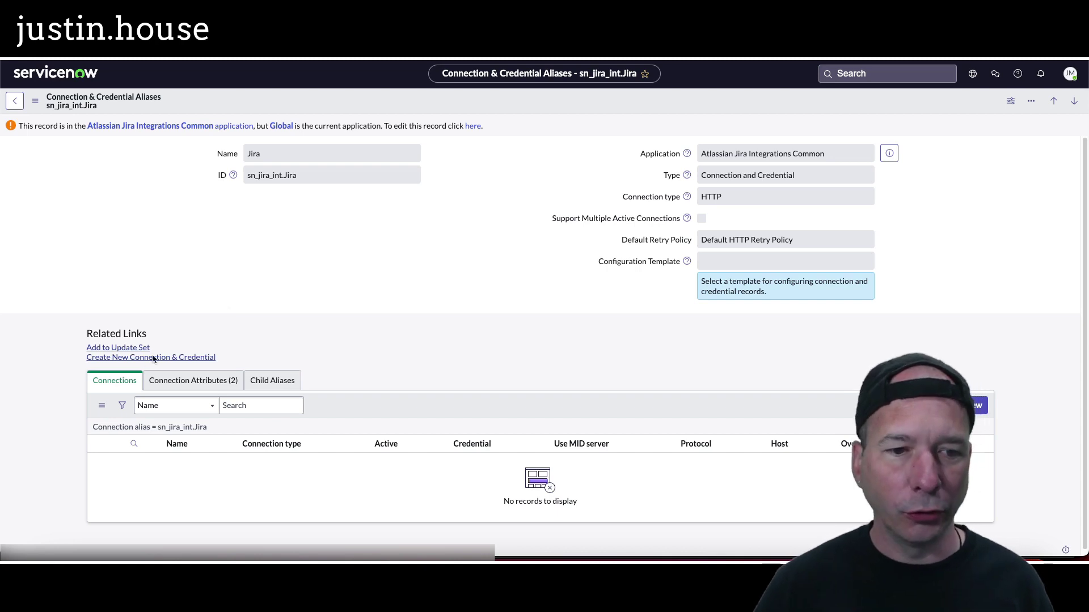
Step: Start a new HTTP(s) Connection record for the sn_jira_int.Jira alias
{"action": "left_click", "coordinate": [170, 359]}
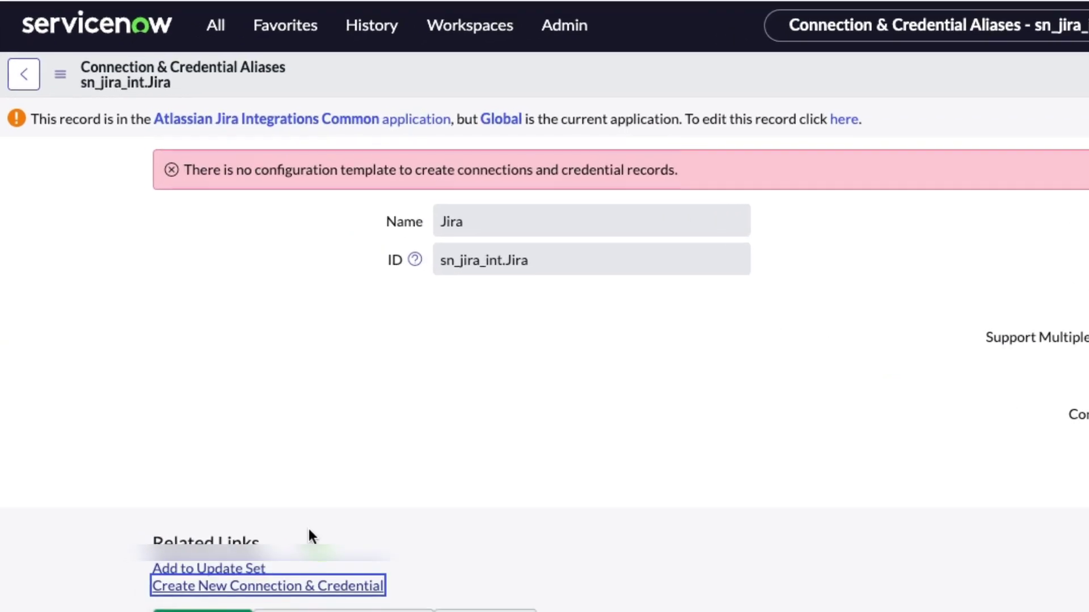
{"action": "left_click_drag", "start_coordinate": [146, 136], "coordinate": [792, 215]}
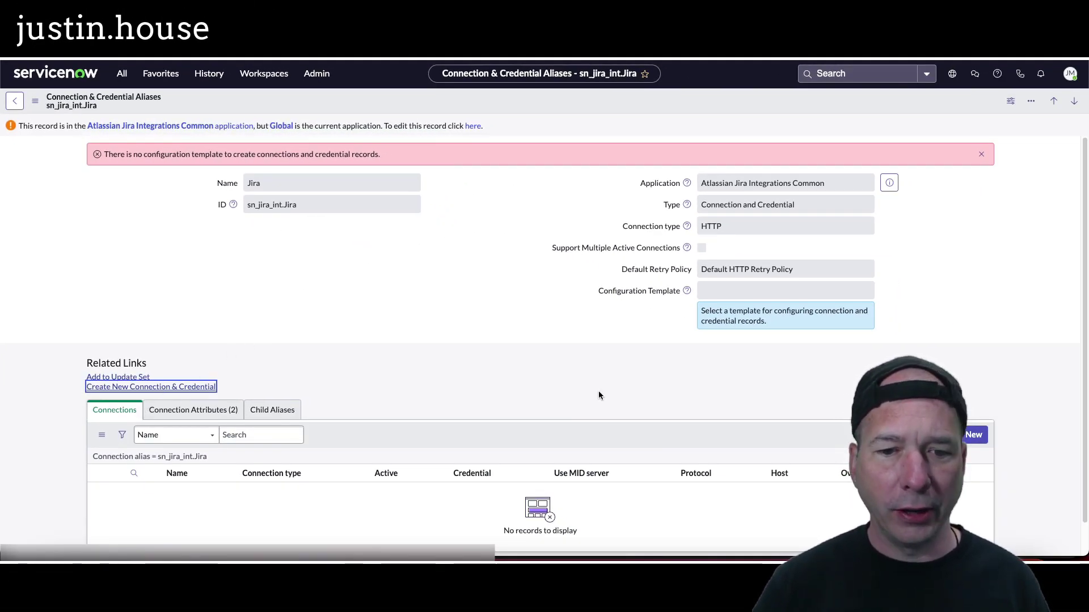
{"action": "left_click", "coordinate": [978, 436]}
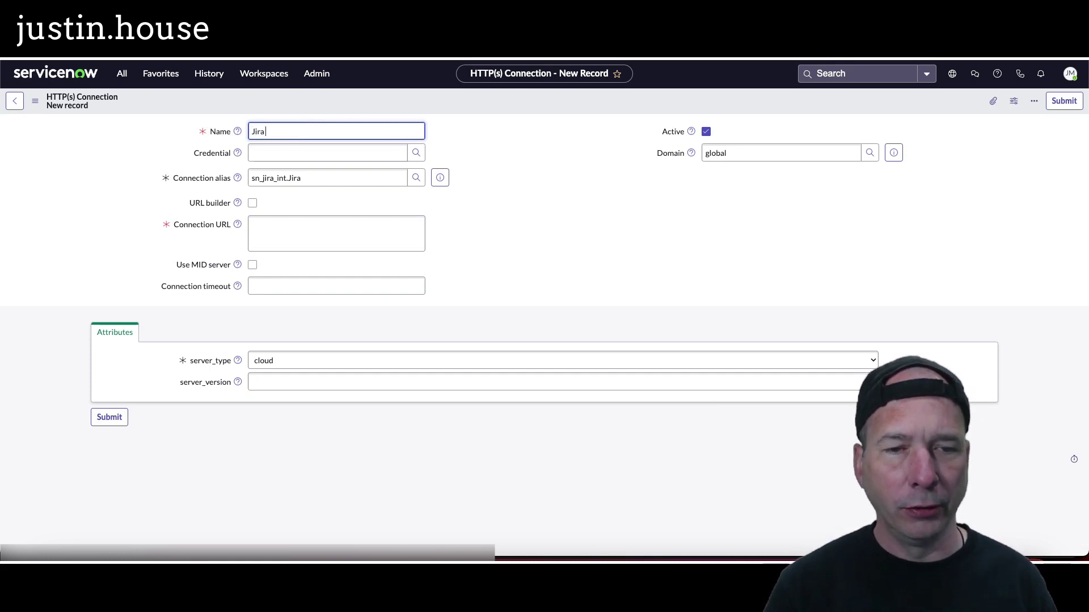
Step: Name the new HTTP(s) connection Jira JPU
{"action": "type", "text": "Jira Con"}
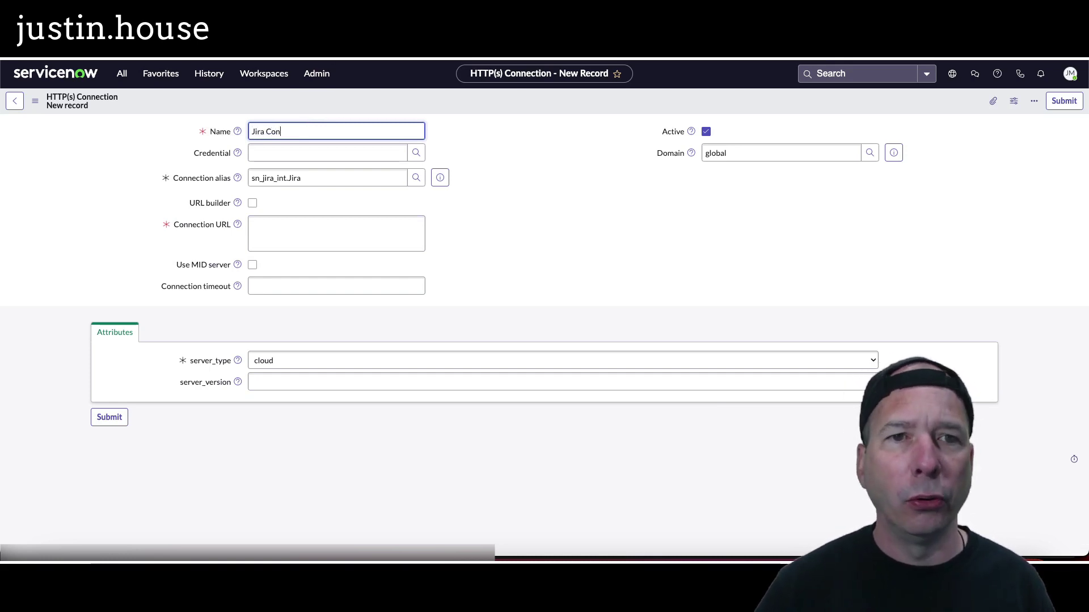
{"action": "left_click", "coordinate": [272, 82]}
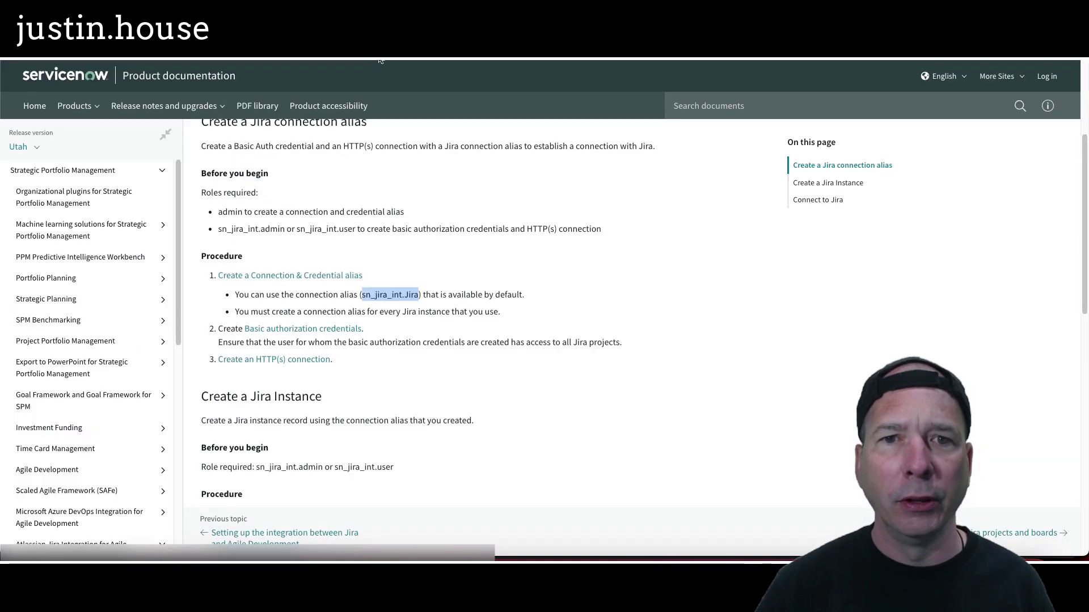
{"action": "key", "text": "super+Tab"}
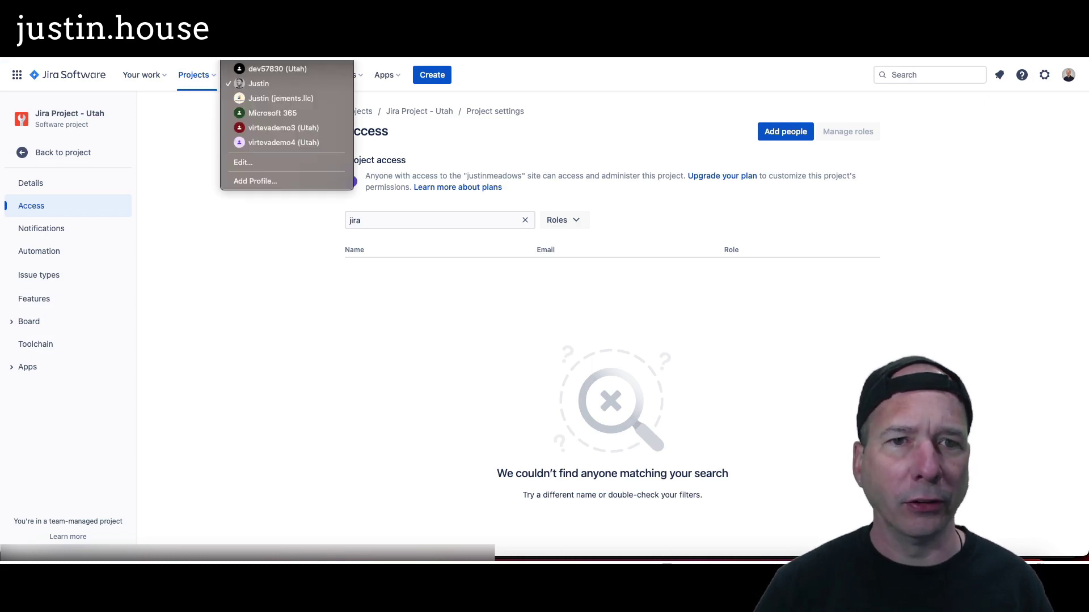
{"action": "left_click", "coordinate": [270, 110]}
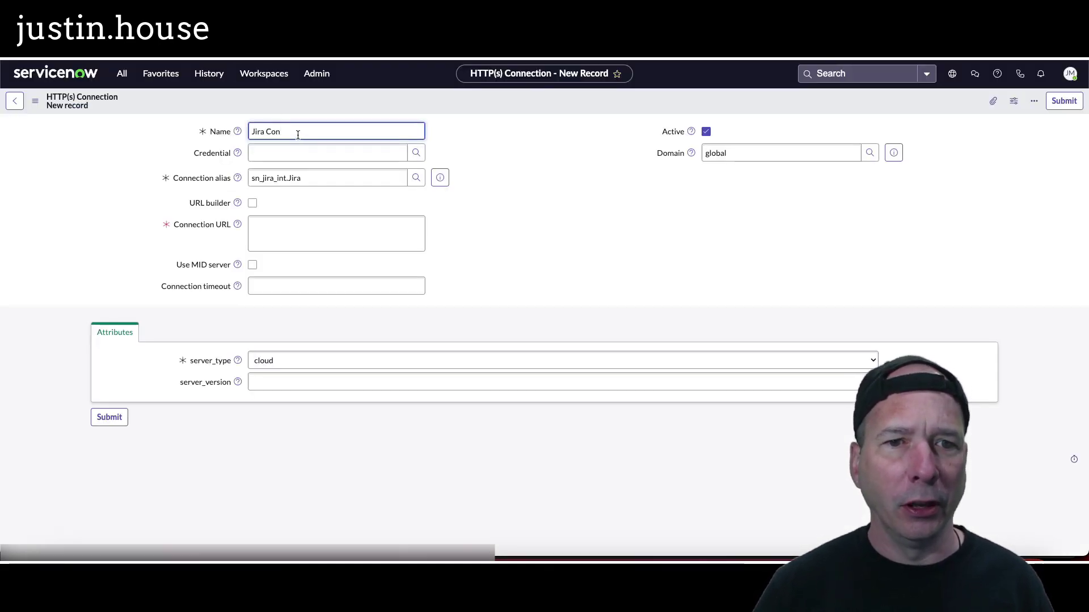
{"action": "left_click_drag", "start_coordinate": [298, 135], "coordinate": [267, 130]}
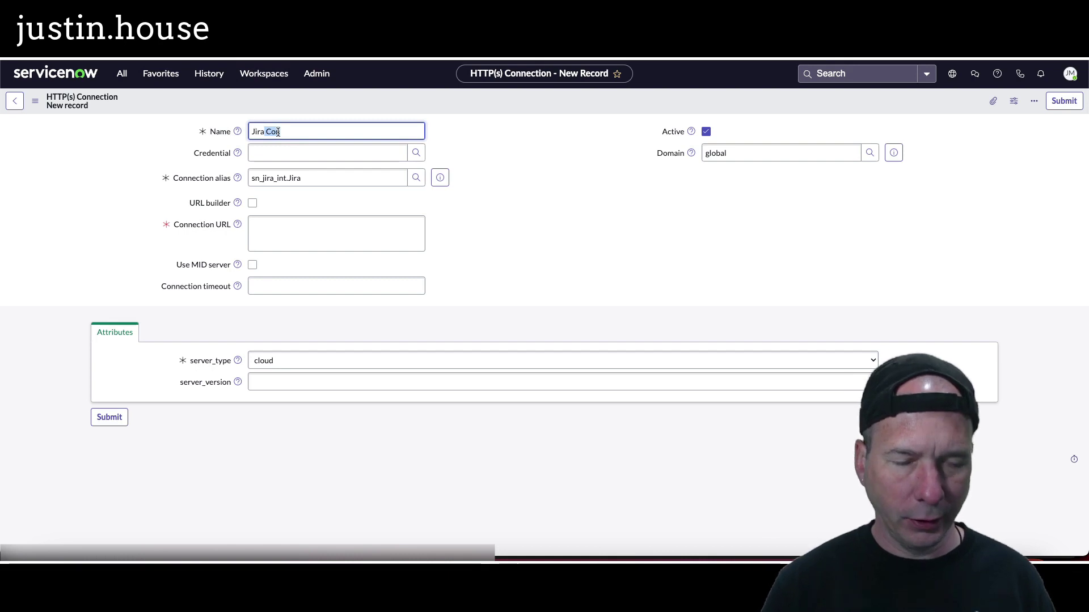
{"action": "type", "text": "JPU"}
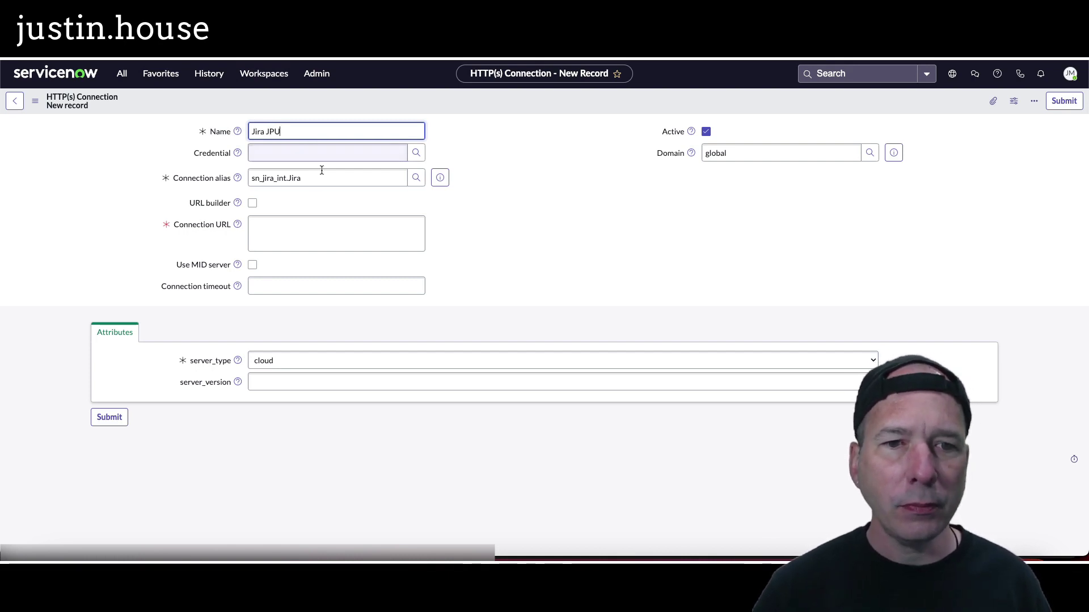
Step: Paste the Jira site's atlassian.net address into the Connection URL field
{"action": "left_click", "coordinate": [286, 220]}
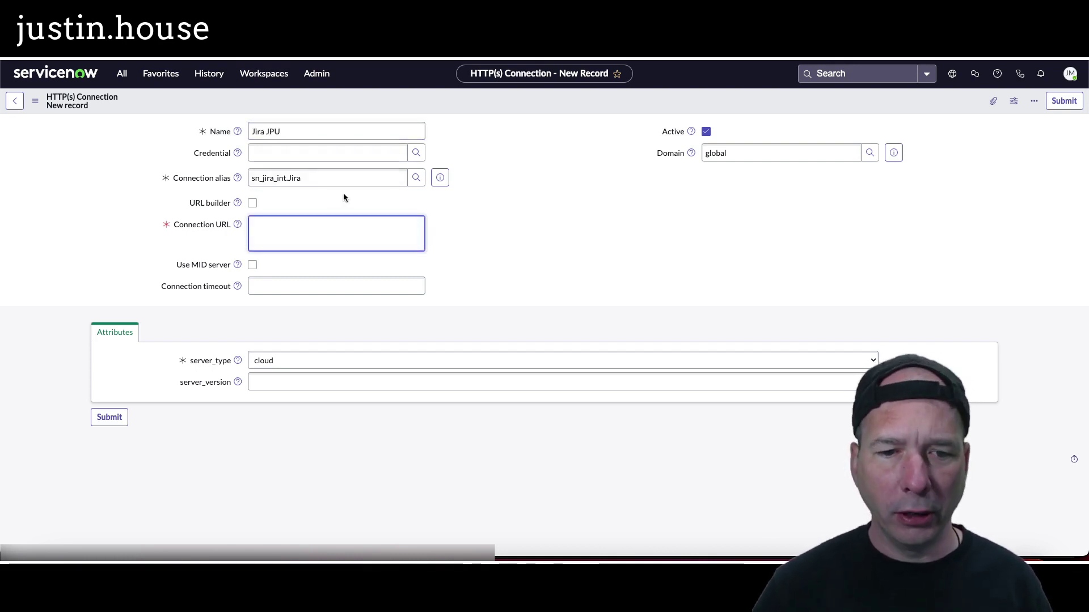
{"action": "left_click", "coordinate": [266, 80]}
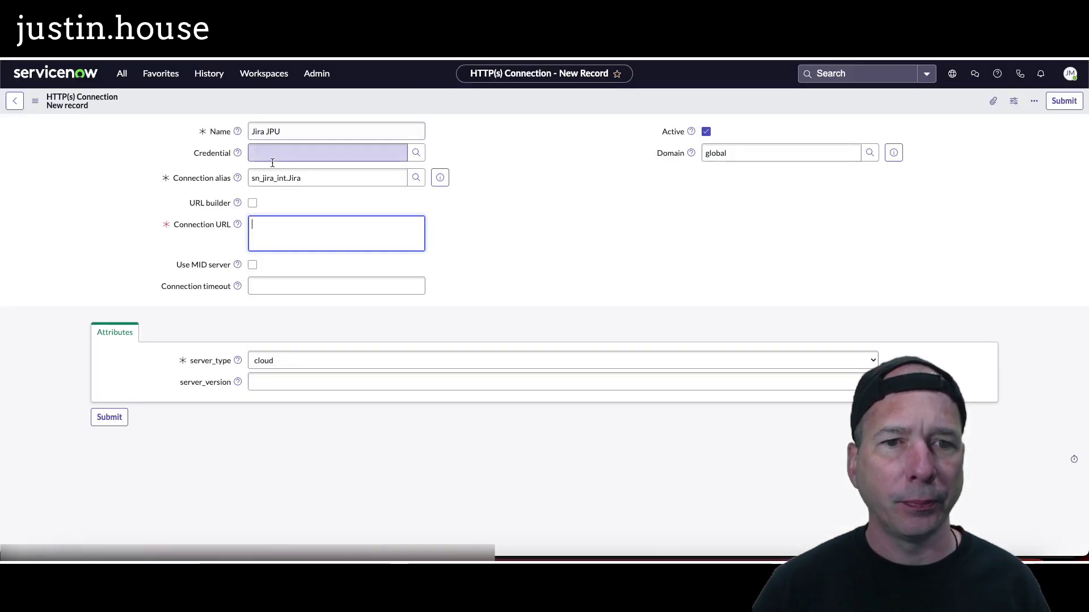
{"action": "key", "text": "super+v"}
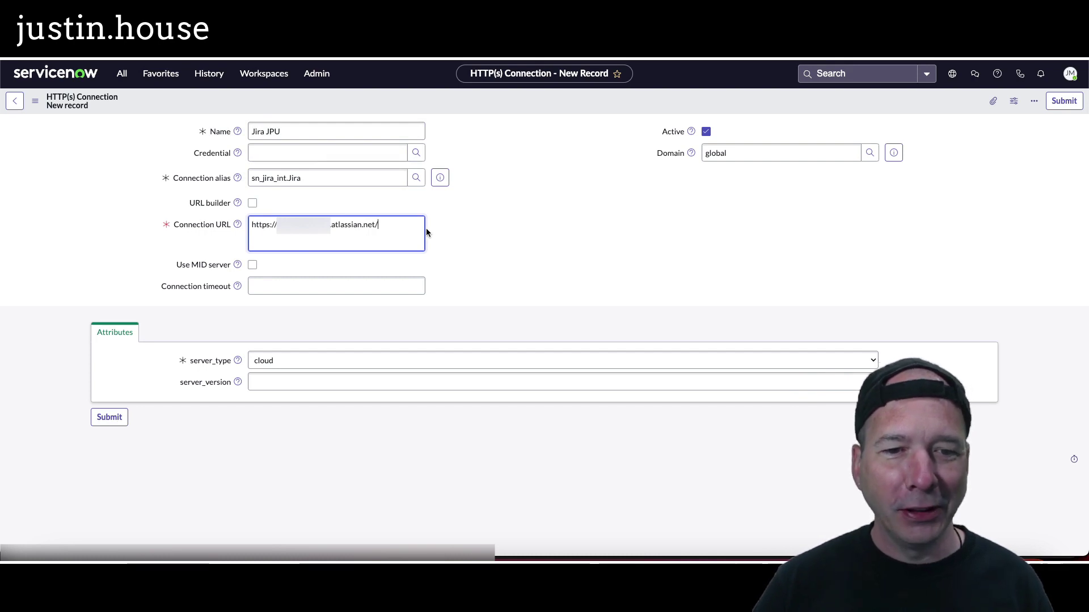
{"action": "left_click_drag", "start_coordinate": [414, 225], "coordinate": [198, 221]}
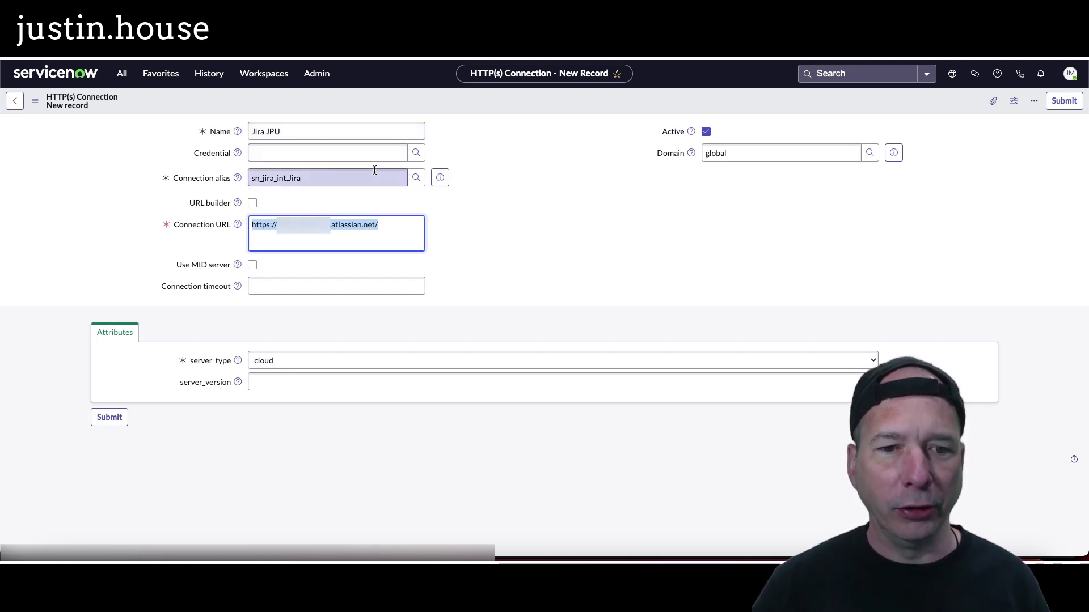
Step: Start a new Basic Auth credential from the credential lookup, naming it Jira Service Account
{"action": "left_click", "coordinate": [416, 155]}
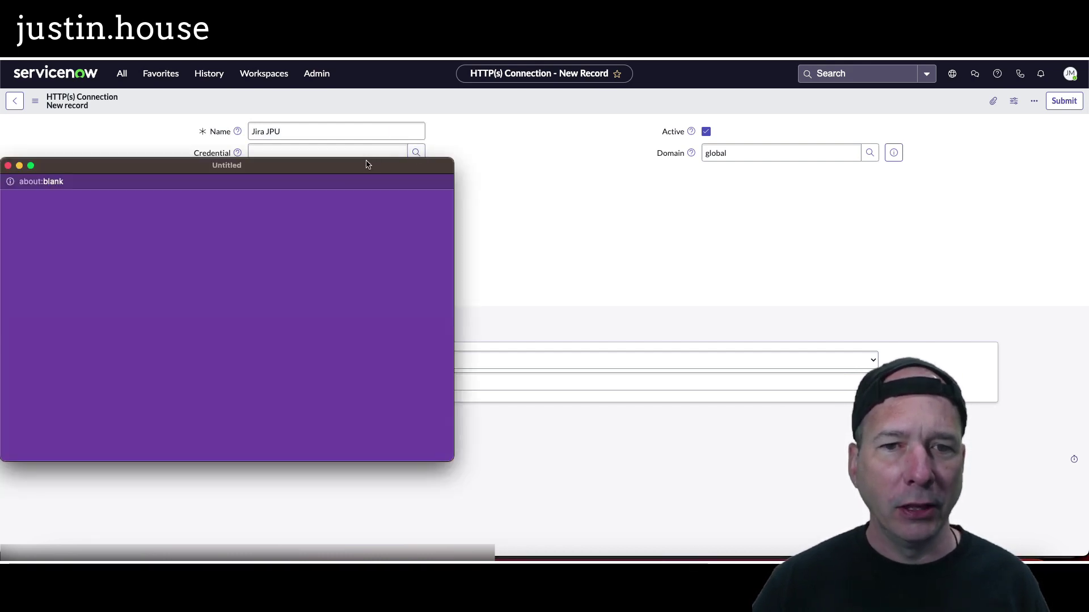
{"action": "left_click_drag", "start_coordinate": [363, 165], "coordinate": [440, 76]}
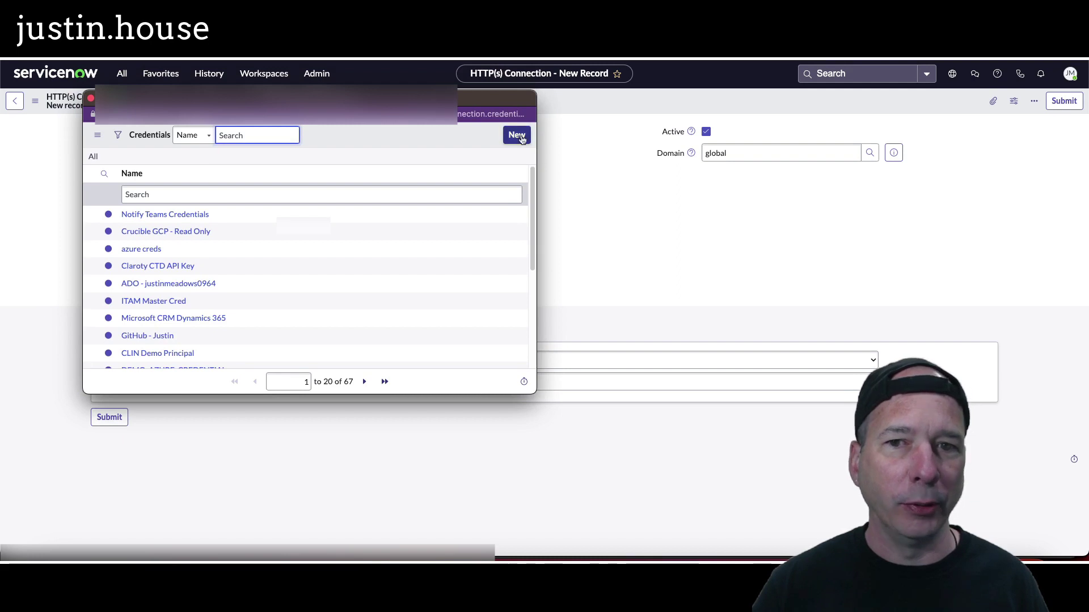
{"action": "left_click", "coordinate": [514, 137]}
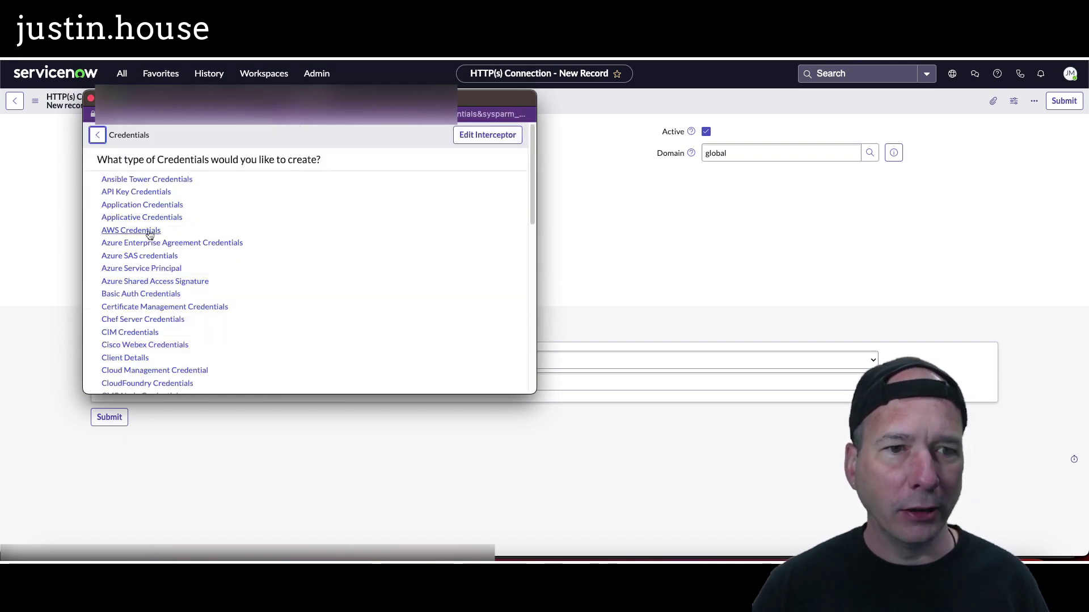
{"action": "left_click", "coordinate": [154, 295]}
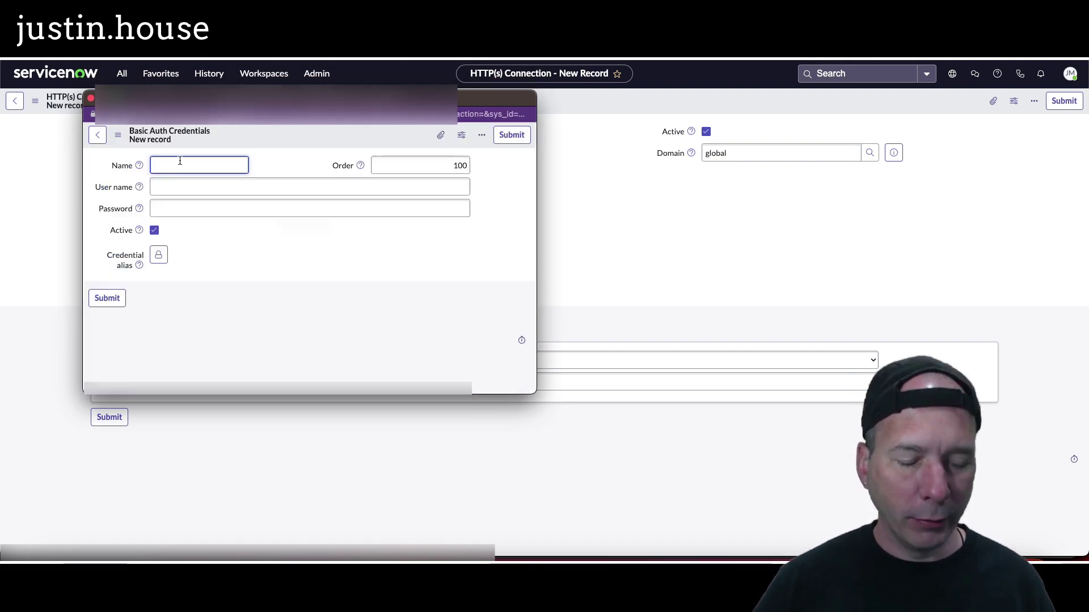
{"action": "type", "text": "J"}
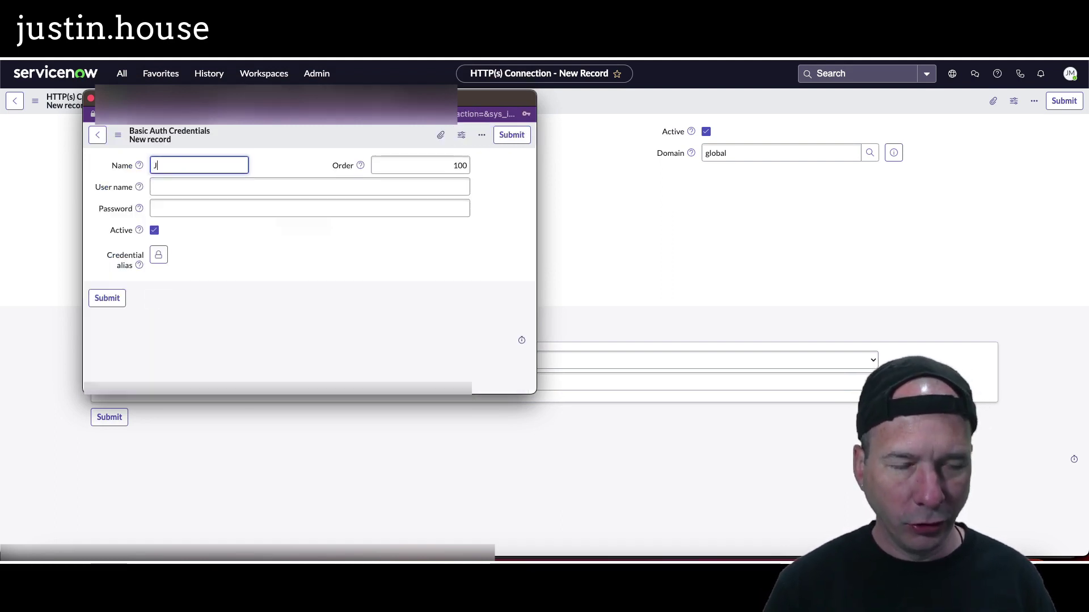
{"action": "type", "text": "ira Service Account"}
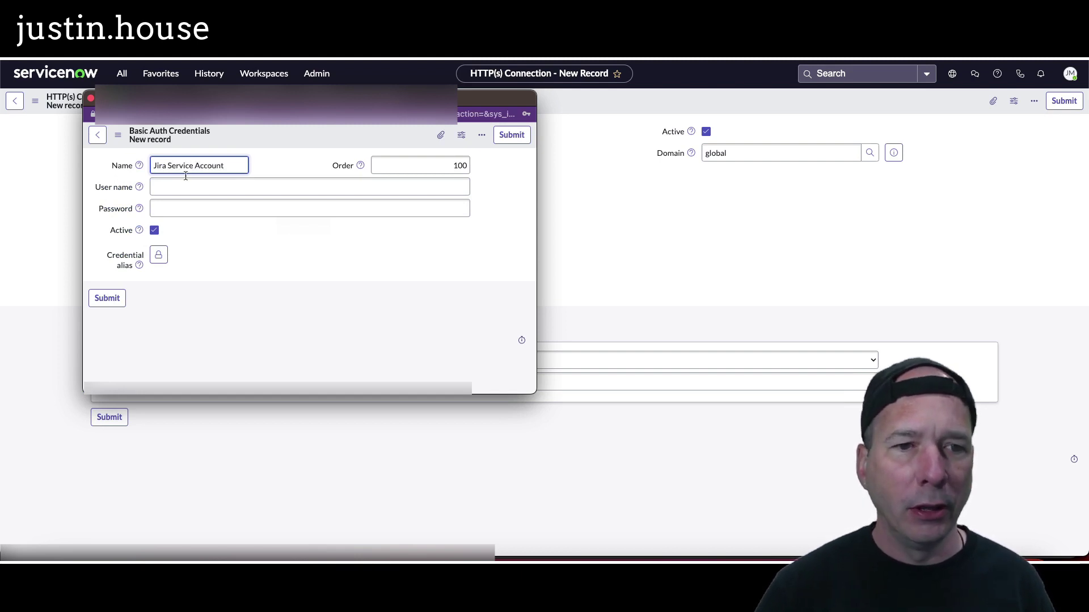
Step: Enter the service account's e-mail address as the user name, then move to the Password field
{"action": "left_click", "coordinate": [191, 185]}
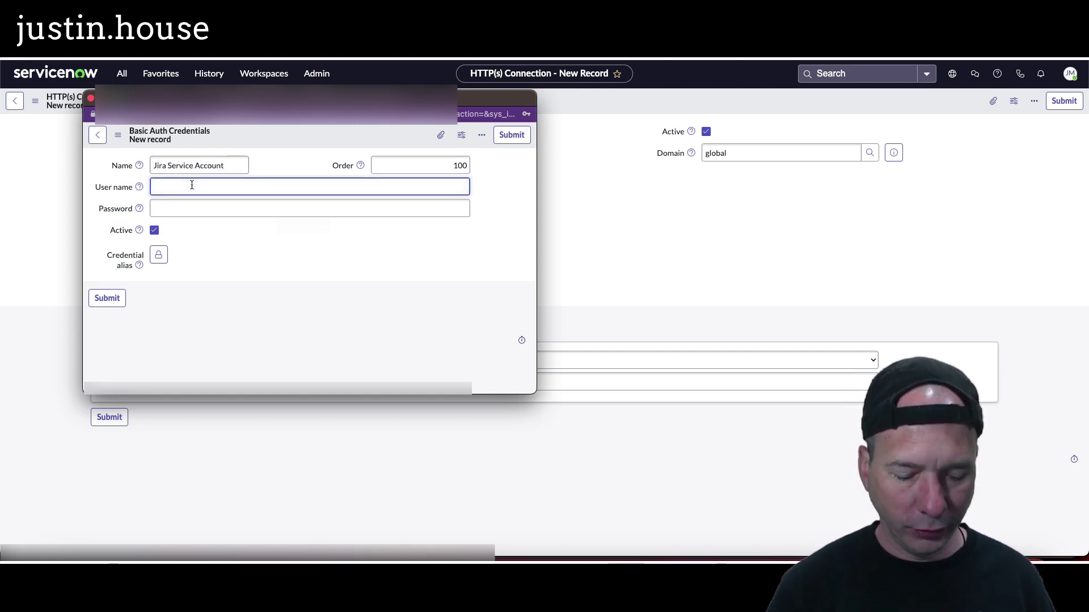
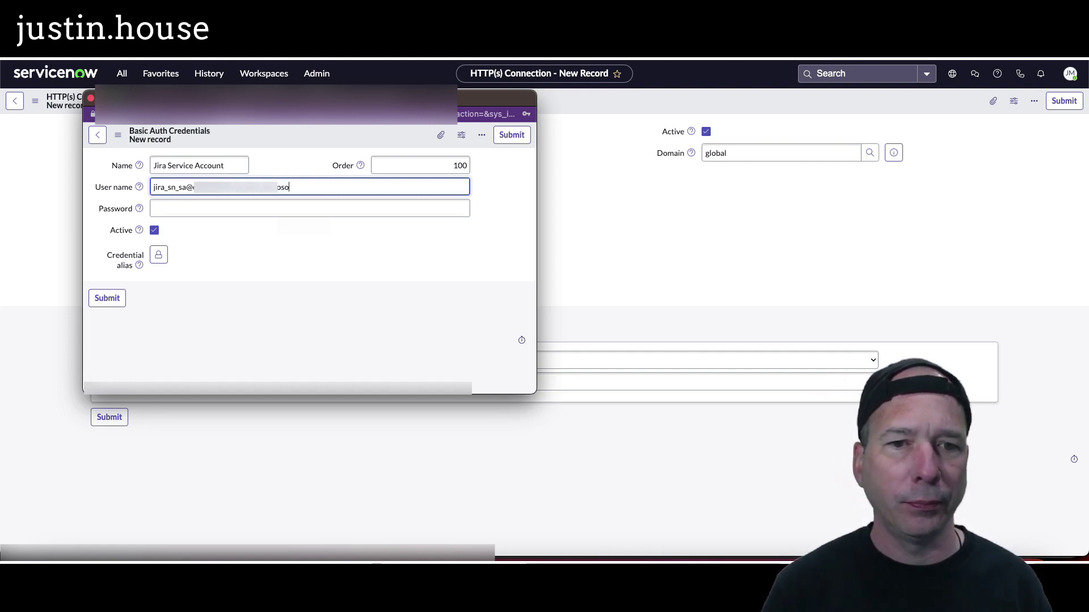
{"action": "key", "text": "Tab"}
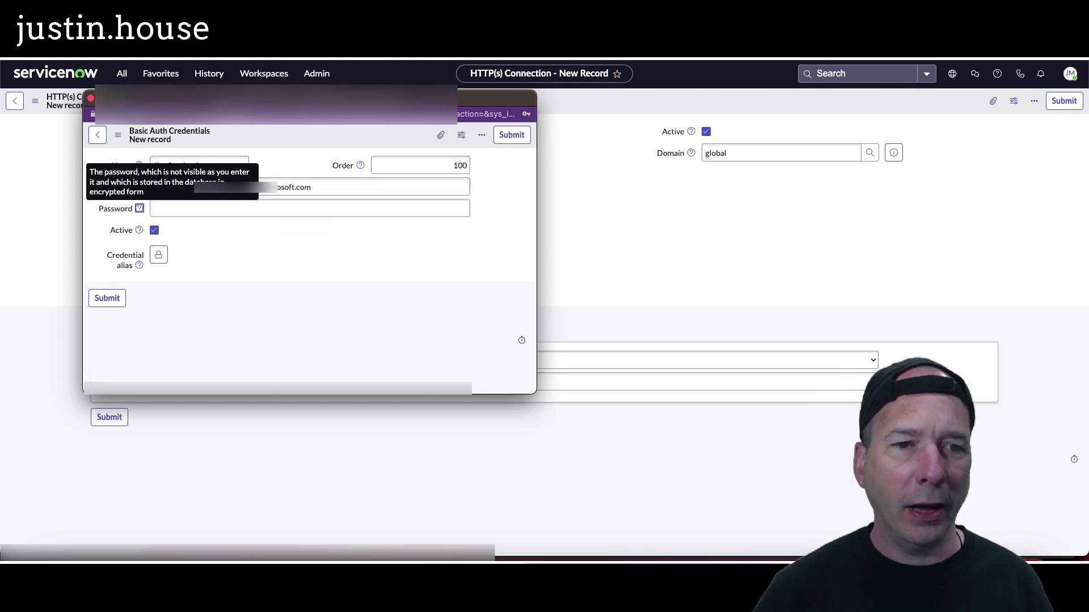
{"action": "left_click", "coordinate": [248, 209]}
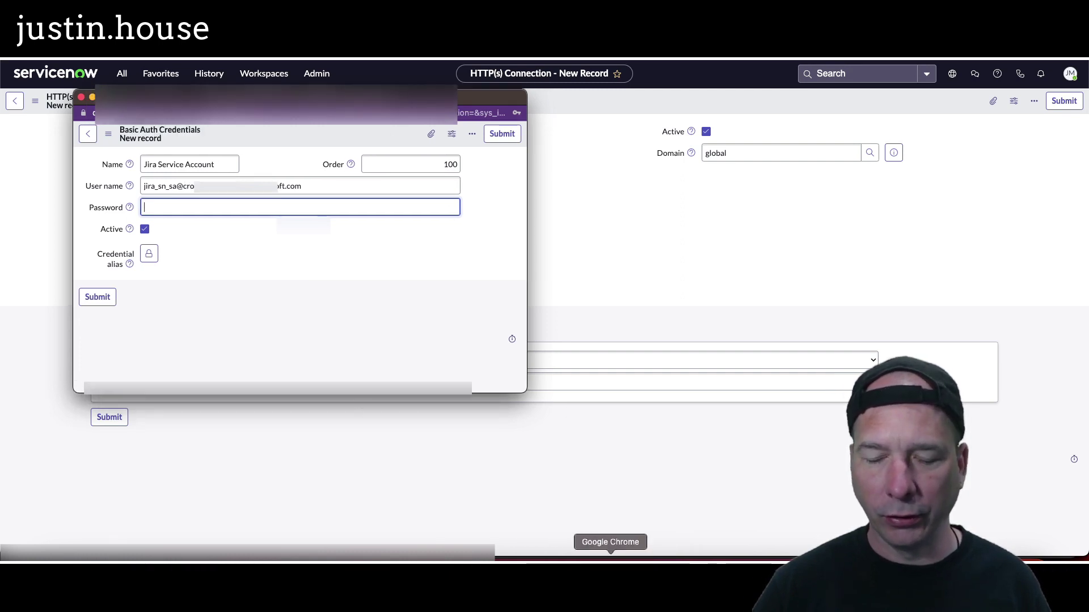
Step: Switch to the Jira board window and bring up Jira's personal settings
{"action": "left_click", "coordinate": [241, 54]}
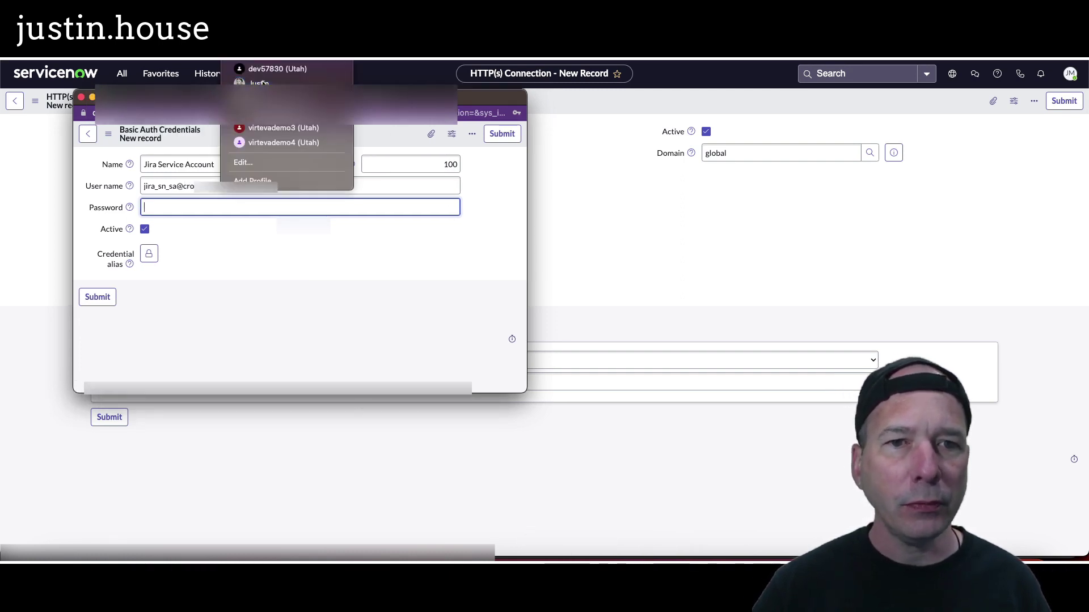
{"action": "left_click", "coordinate": [262, 83]}
{"action": "left_click", "coordinate": [240, 54]}
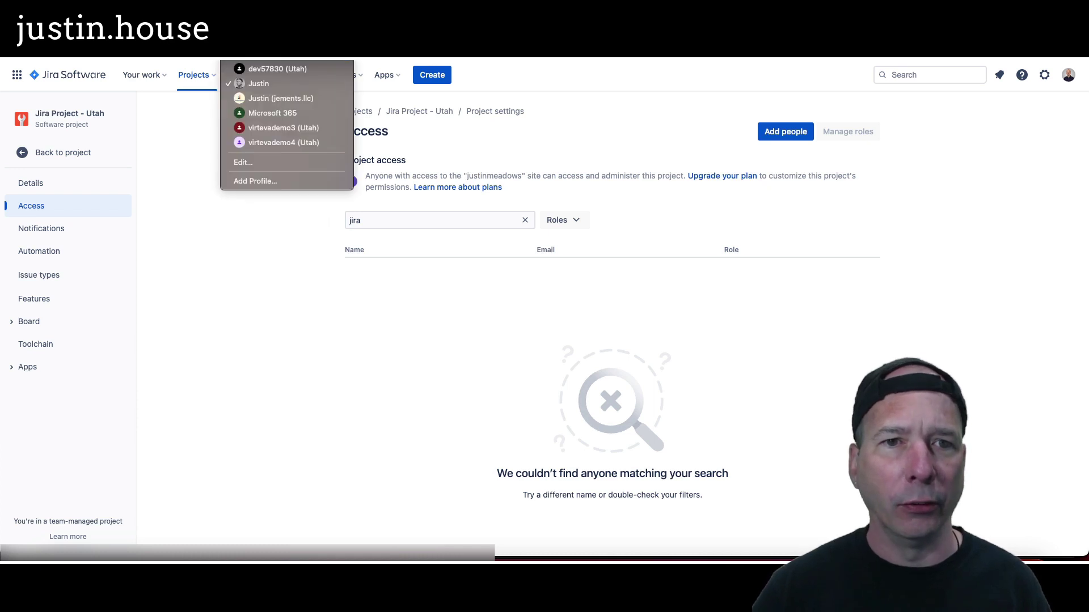
{"action": "left_click", "coordinate": [278, 68]}
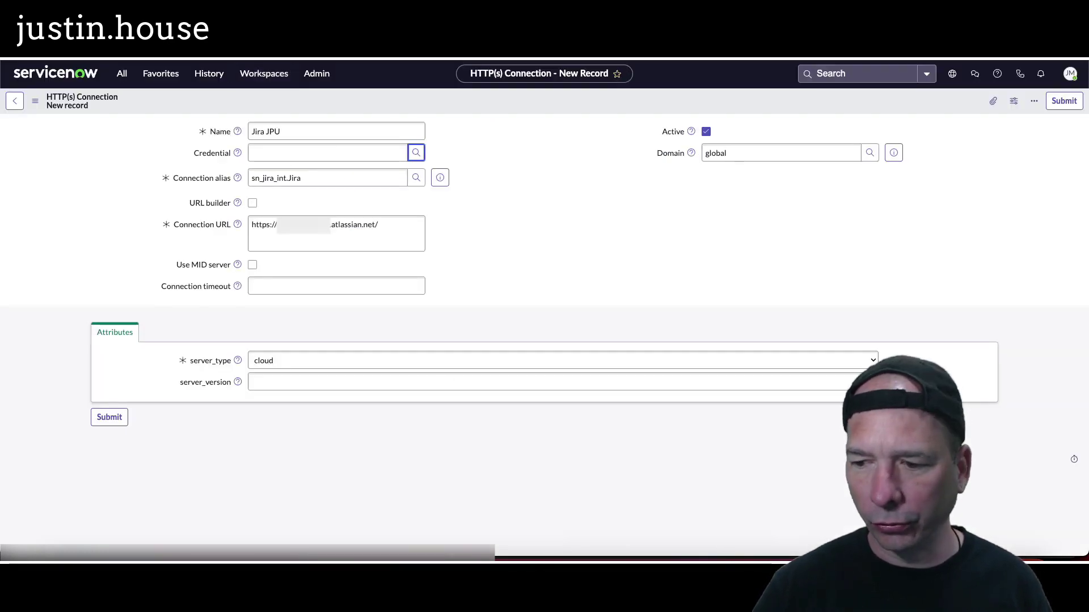
{"action": "key", "text": "super+grave"}
{"action": "left_click", "coordinate": [1032, 61]}
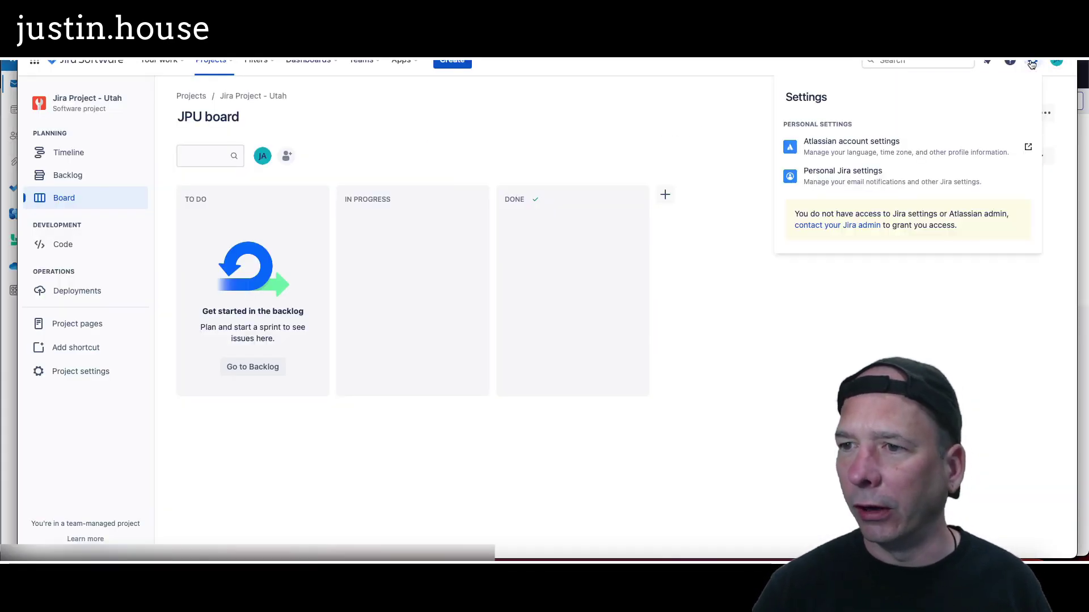
Step: Go from the Jira avatar through Manage account and Security to the API tokens page
{"action": "left_click", "coordinate": [1051, 65]}
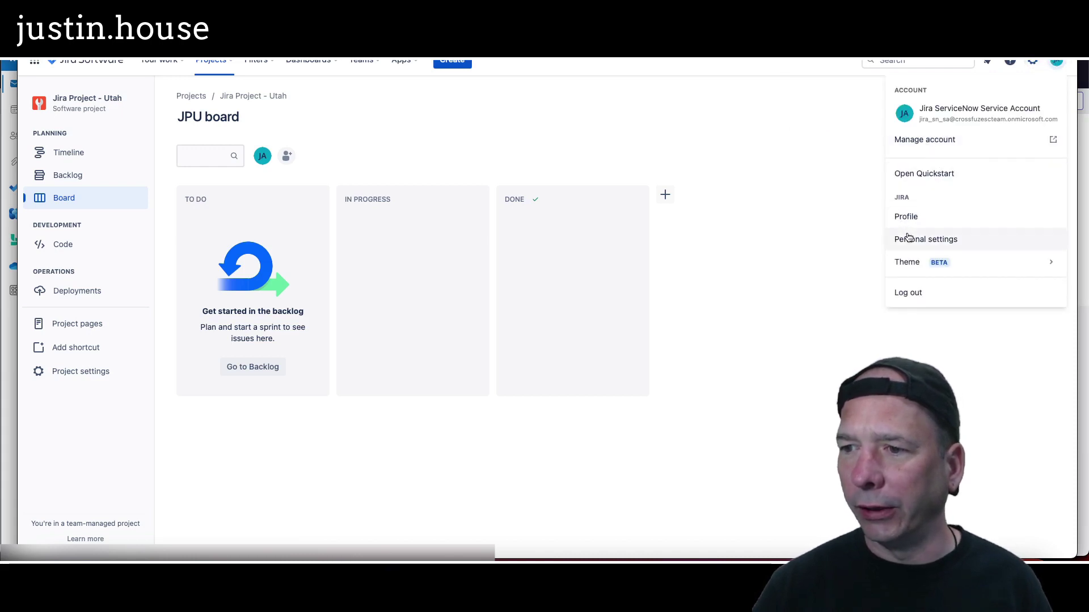
{"action": "left_click", "coordinate": [933, 138]}
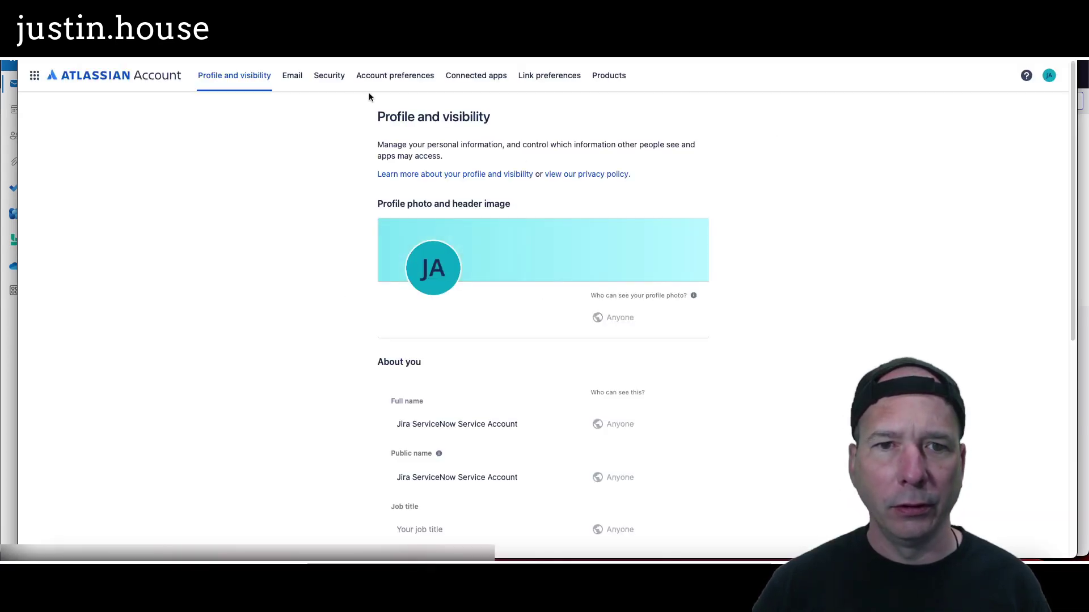
{"action": "left_click", "coordinate": [334, 80]}
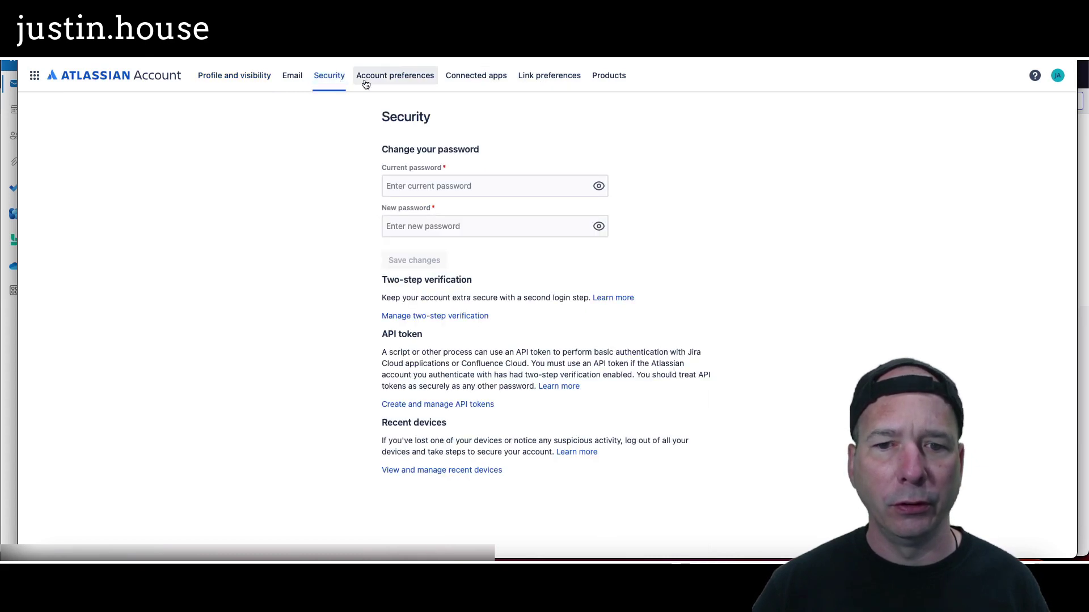
{"action": "left_click", "coordinate": [403, 404]}
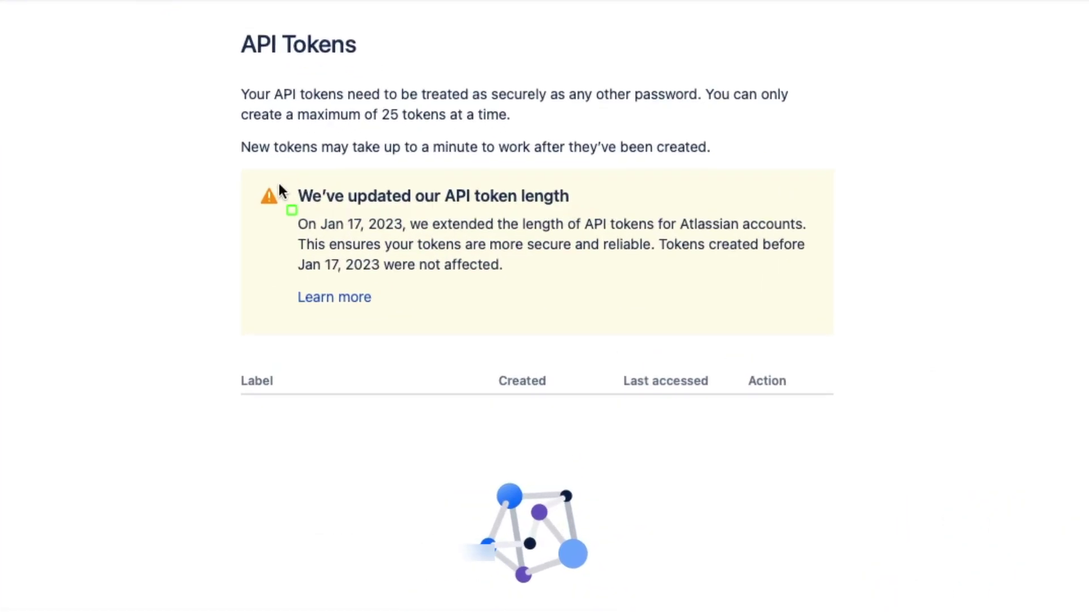
Step: Create an API token labelled 'ServiceNow Utah', copy its value, and return to ServiceNow
{"action": "mouse_move", "coordinate": [244, 177]}
{"action": "left_mouse_down"}
{"action": "mouse_move", "coordinate": [844, 340]}
{"action": "mouse_move", "coordinate": [836, 344]}
{"action": "left_mouse_up"}
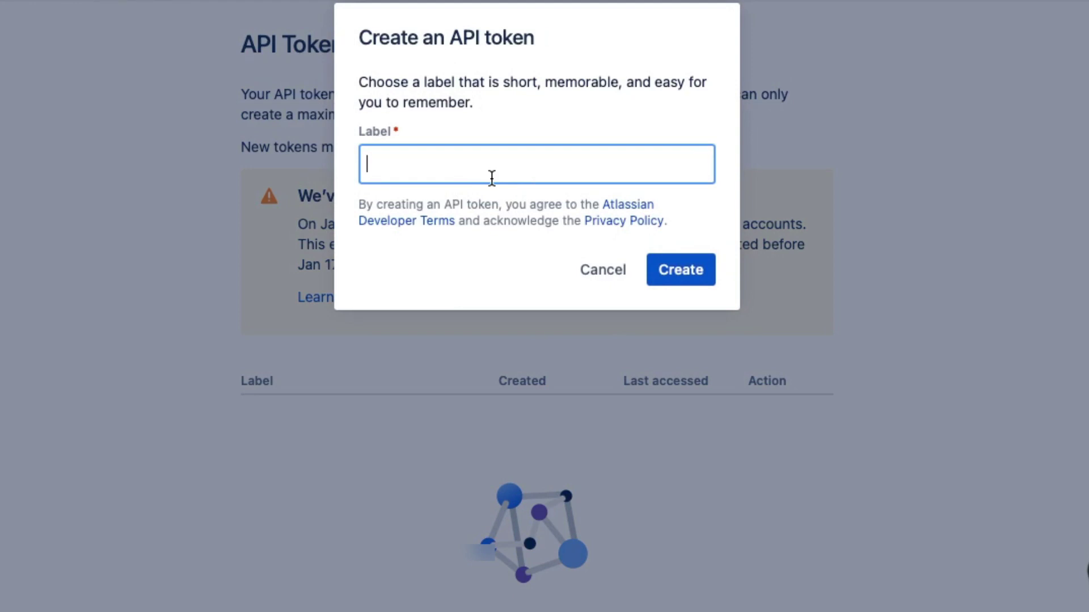
{"action": "type", "text": "ServiceNow Utah"}
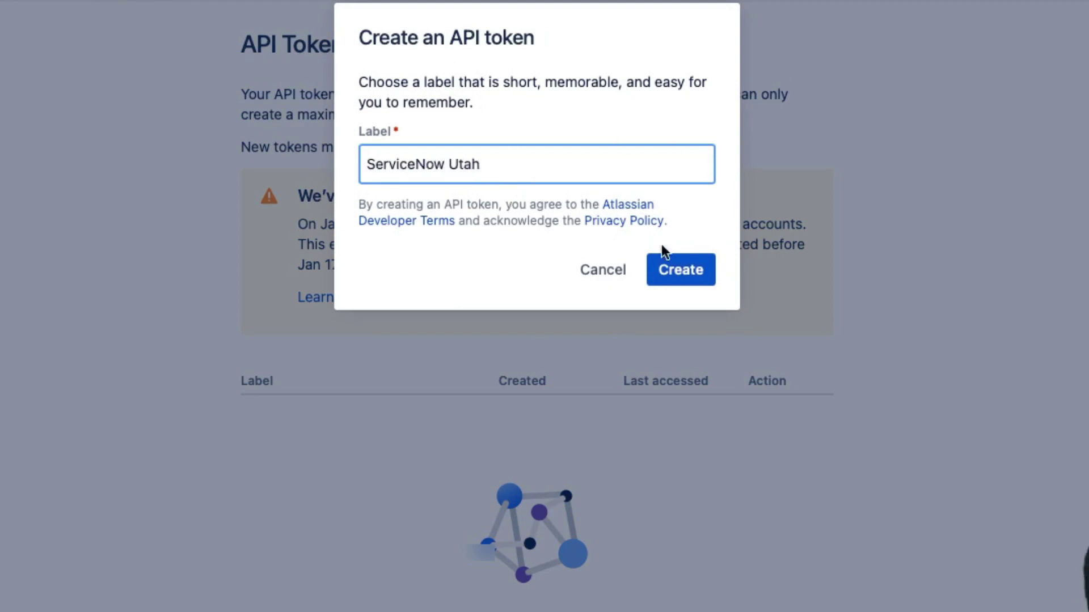
{"action": "left_click", "coordinate": [666, 278]}
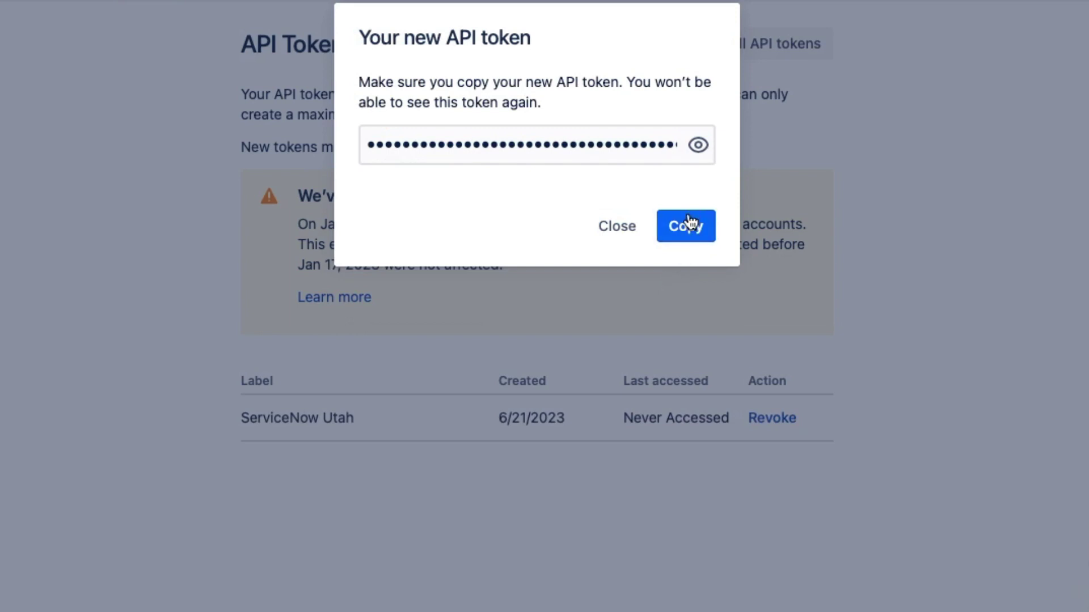
{"action": "left_click", "coordinate": [689, 224]}
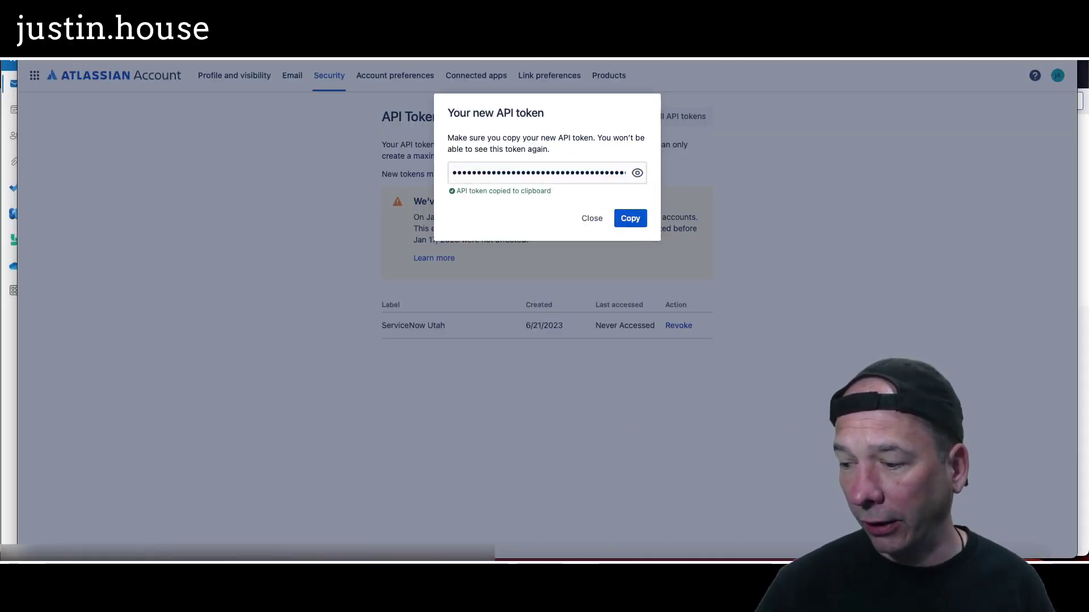
{"action": "left_click", "coordinate": [593, 220]}
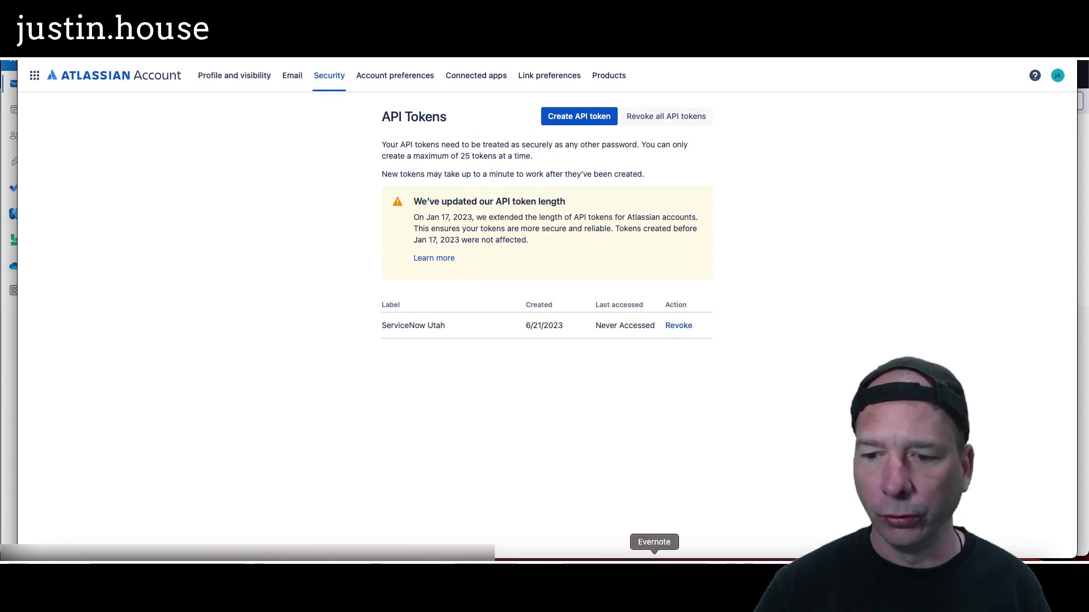
{"action": "left_click", "coordinate": [607, 559]}
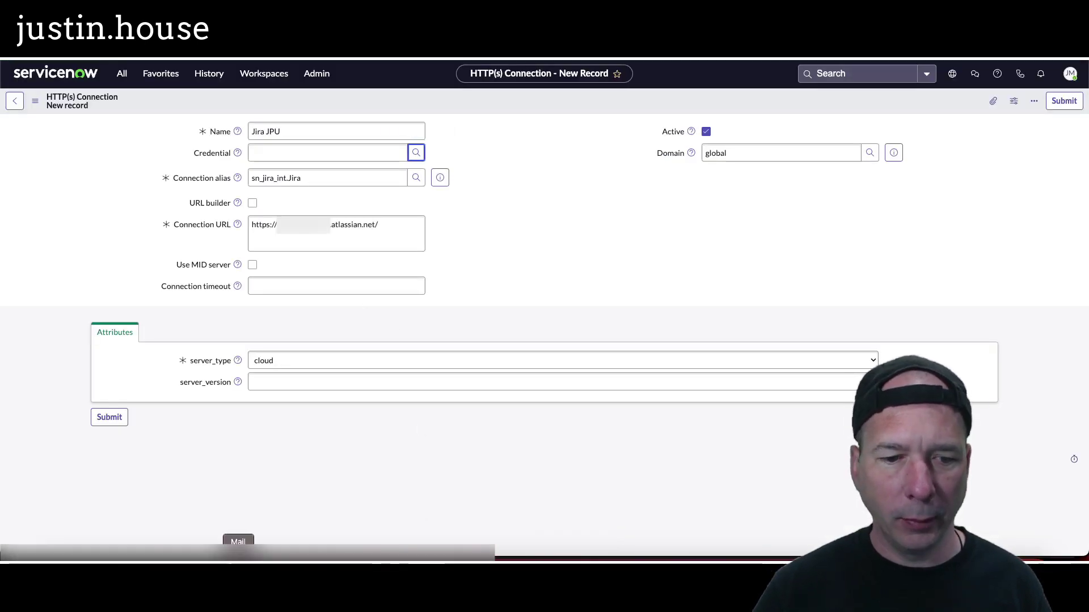
{"action": "left_click", "coordinate": [238, 559]}
{"action": "key", "text": "super+v"}
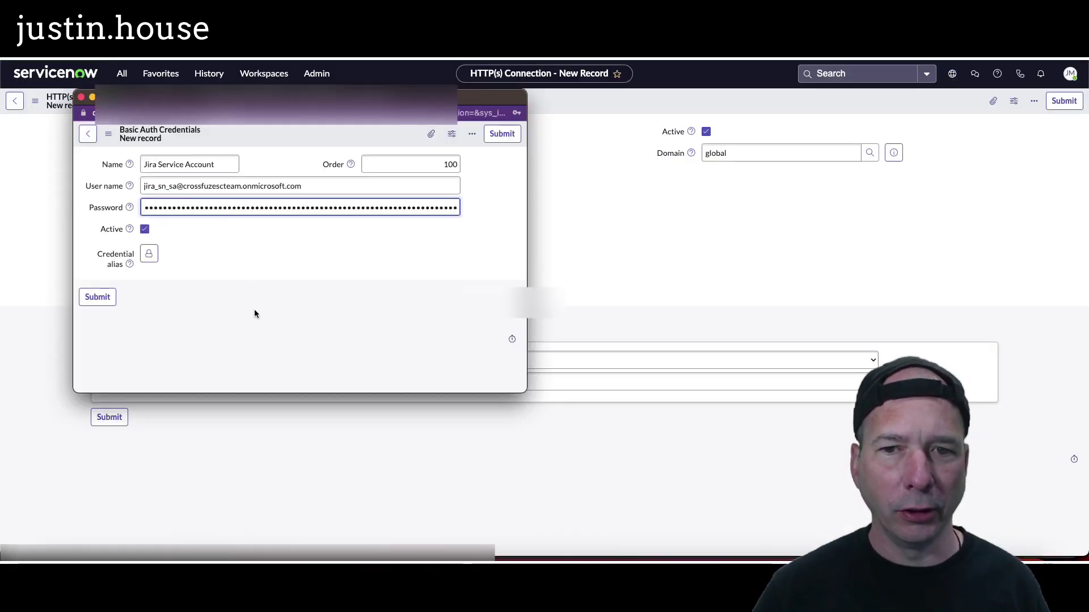
{"action": "left_click", "coordinate": [105, 301]}
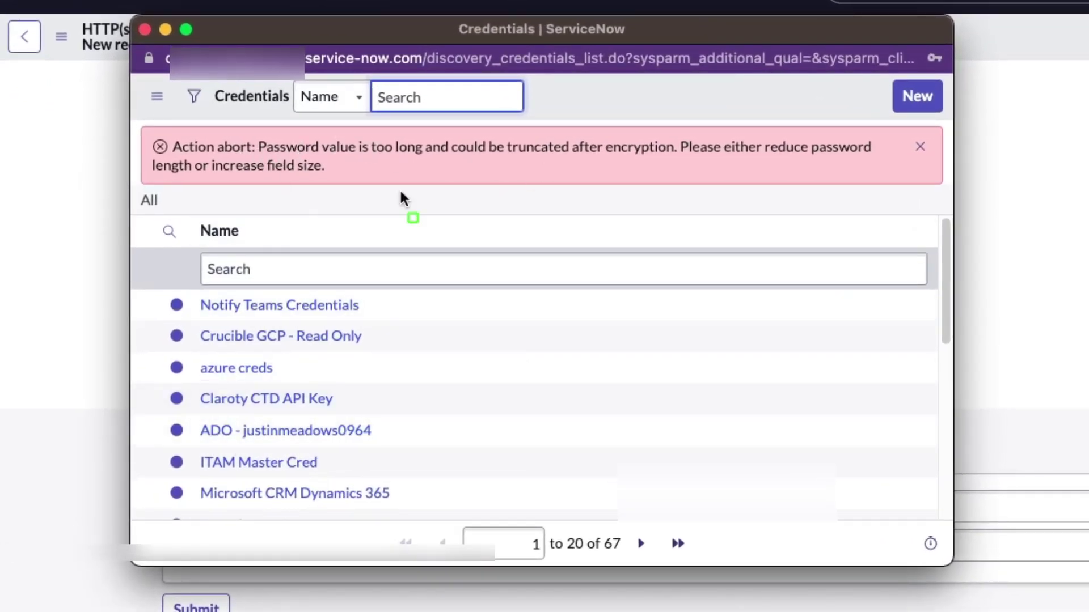
{"action": "left_click_drag", "start_coordinate": [139, 119], "coordinate": [933, 188]}
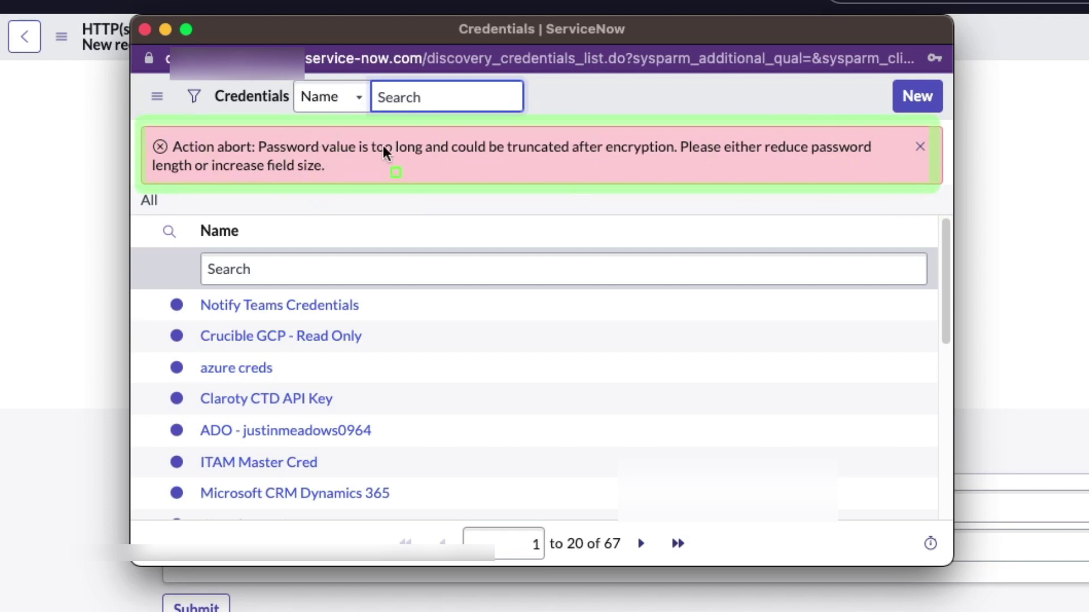
{"action": "left_click_drag", "start_coordinate": [200, 151], "coordinate": [362, 198]}
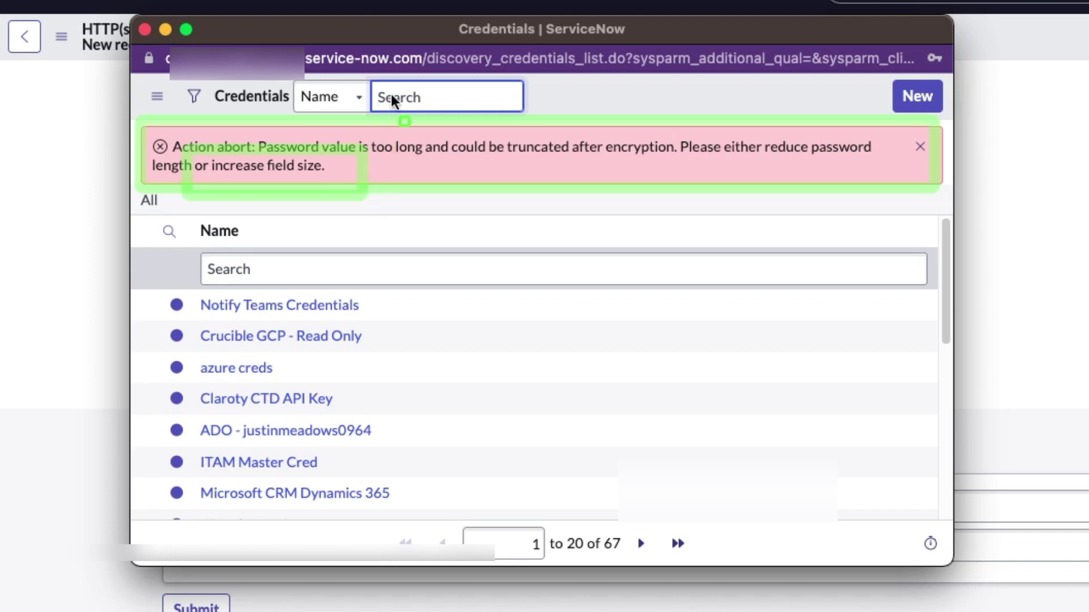
{"action": "left_click", "coordinate": [406, 49]}
{"action": "left_click_drag", "start_coordinate": [409, 34], "coordinate": [590, 73]}
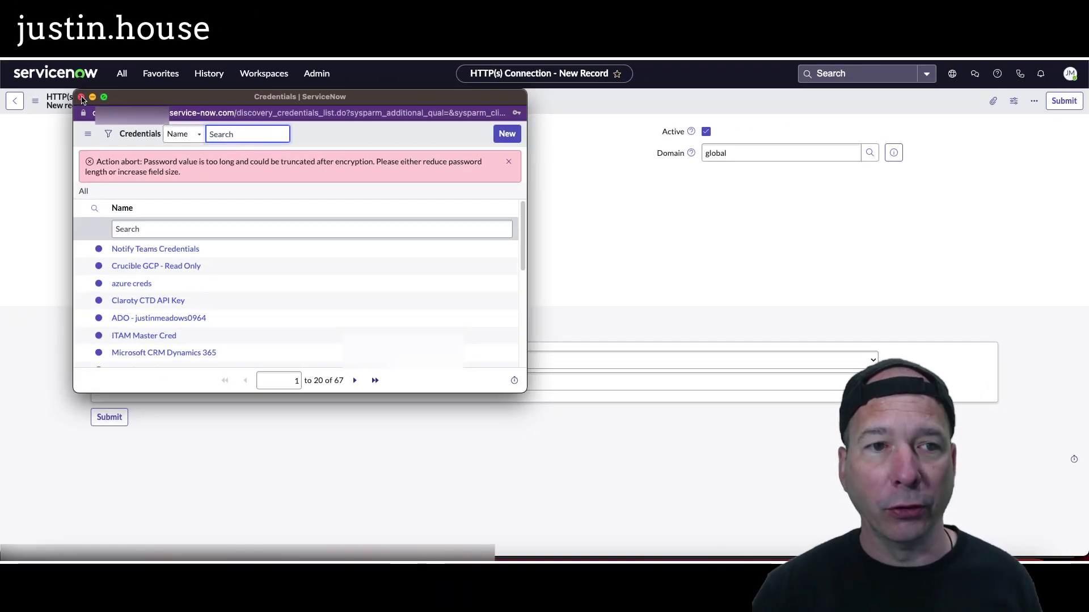
{"action": "left_click", "coordinate": [81, 97]}
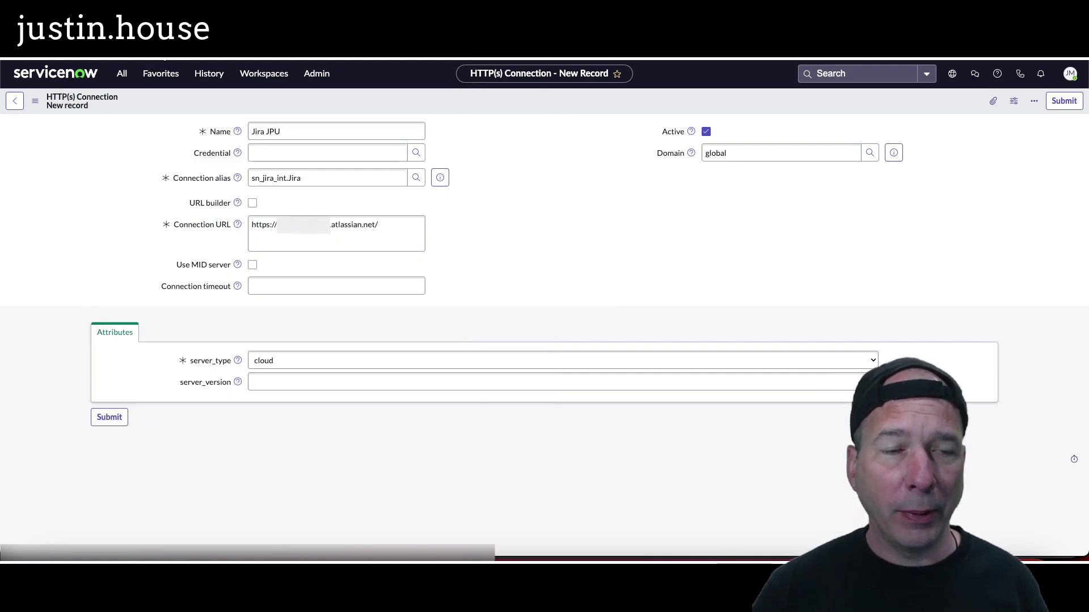
Step: Go to the discovery_credentials.list table, leaving the unsaved connection form
{"action": "left_click", "coordinate": [121, 74]}
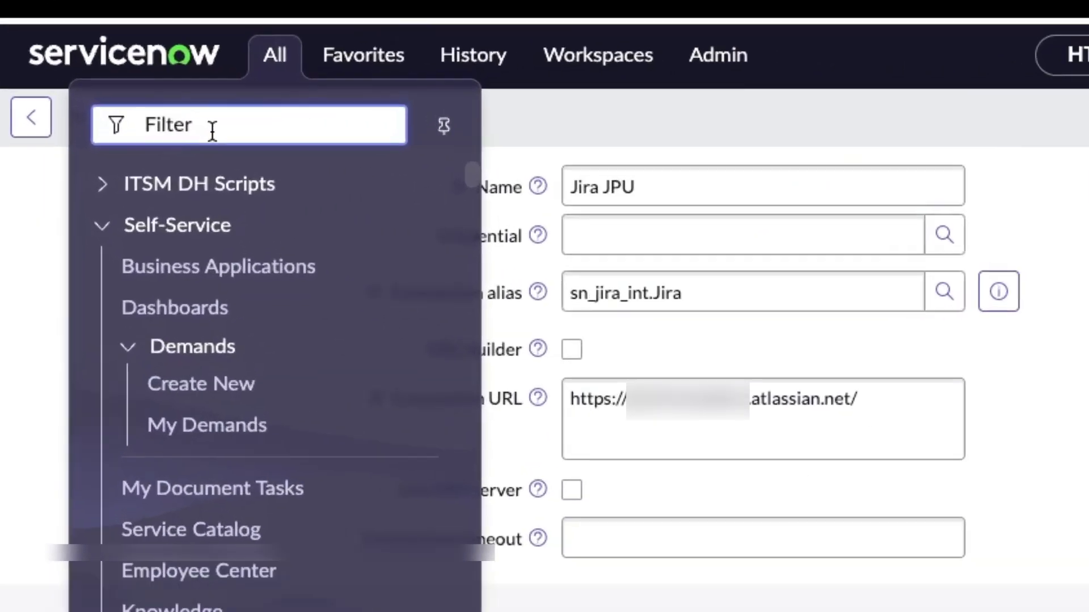
{"action": "type", "text": "discov"}
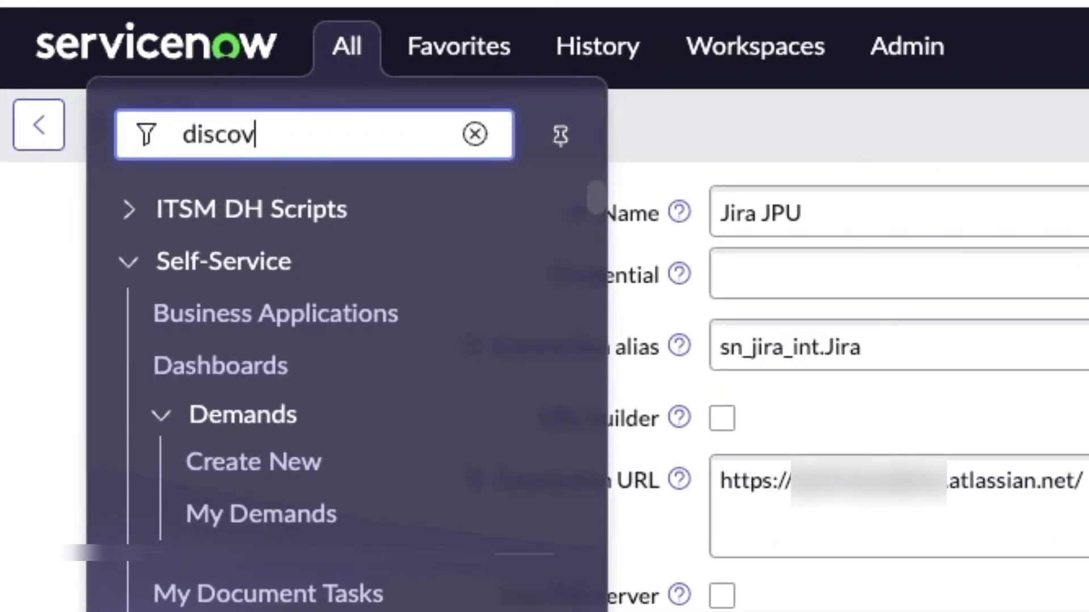
{"action": "type", "text": "ery_crend"}
{"action": "key", "text": "BackSpace"}
{"action": "key", "text": "BackSpace"}
{"action": "type", "text": "dentials."}
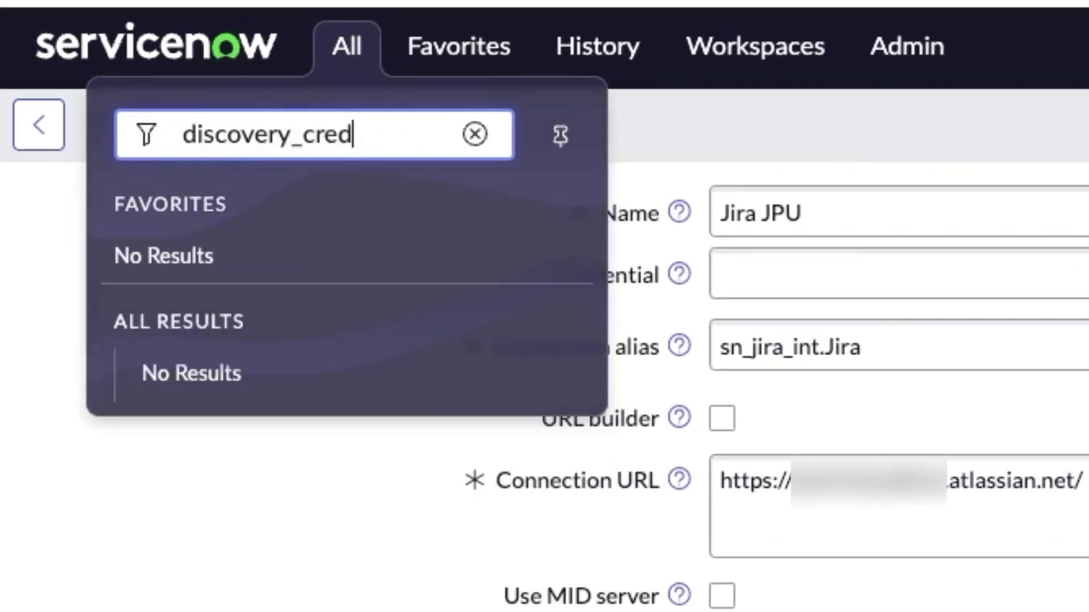
{"action": "type", "text": "list"}
{"action": "key", "text": "Return"}
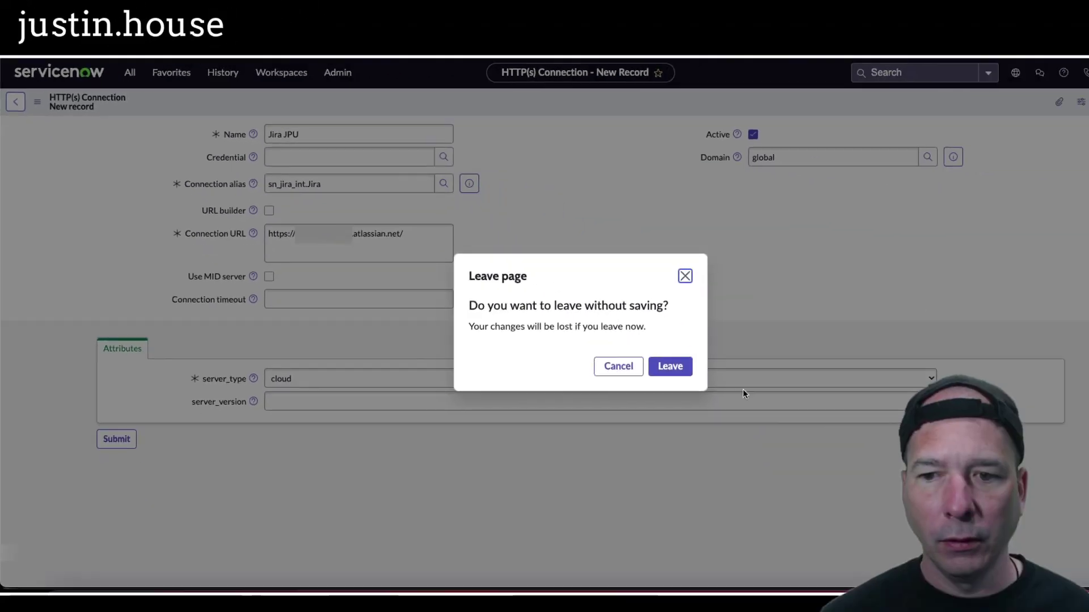
{"action": "left_click", "coordinate": [670, 366]}
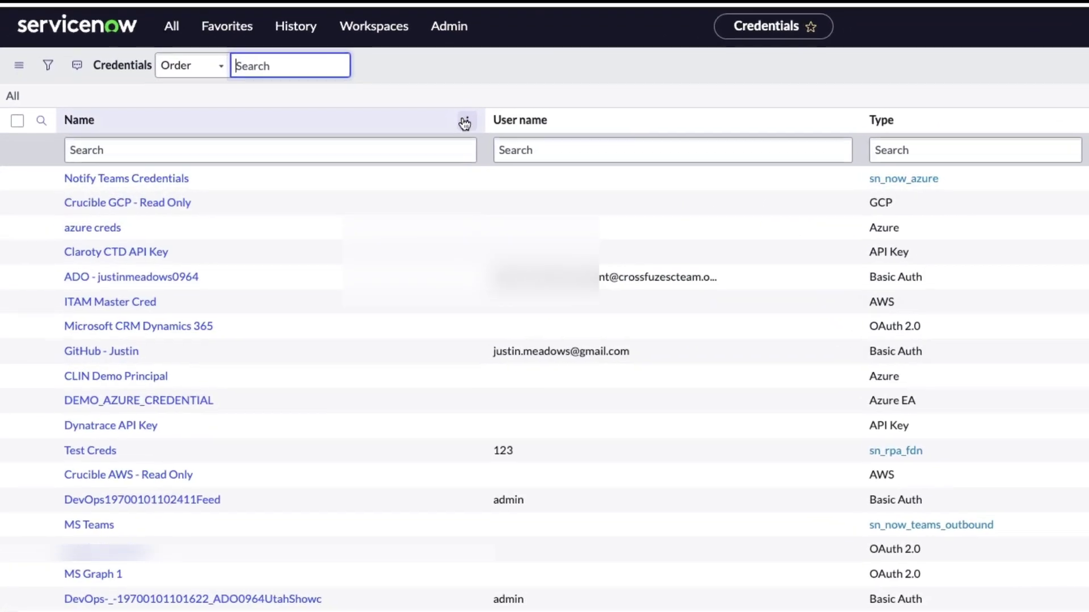
Step: Raise the password column's max length to 1000 and update the Credentials table
{"action": "right_click", "coordinate": [331, 140]}
{"action": "mouse_move", "coordinate": [394, 240]}
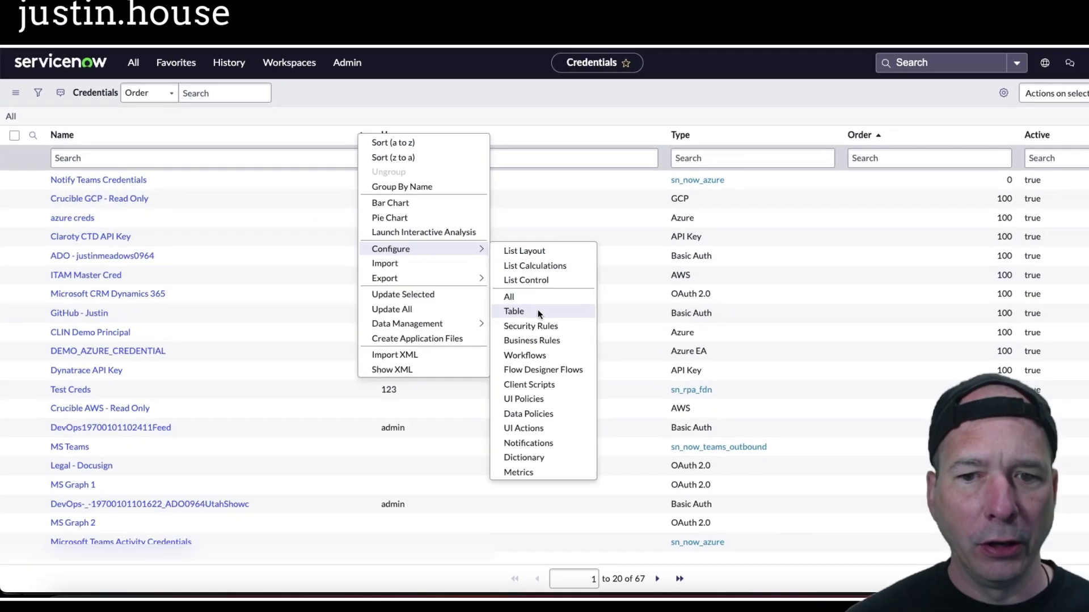
{"action": "key", "text": "Escape"}
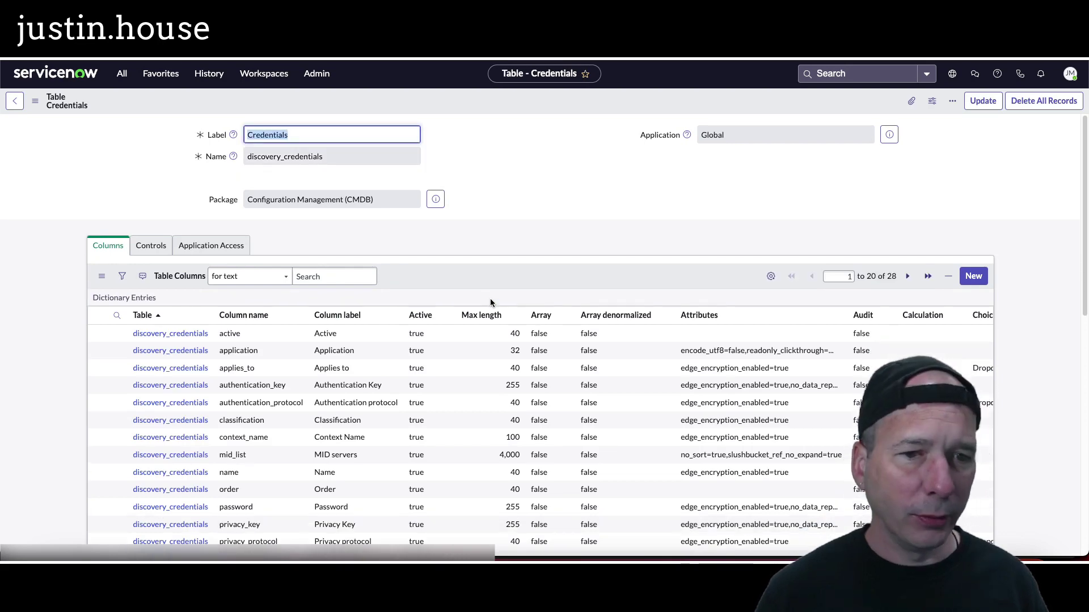
{"action": "scroll", "coordinate": [309, 363], "scroll_direction": "down", "scroll_amount": 5}
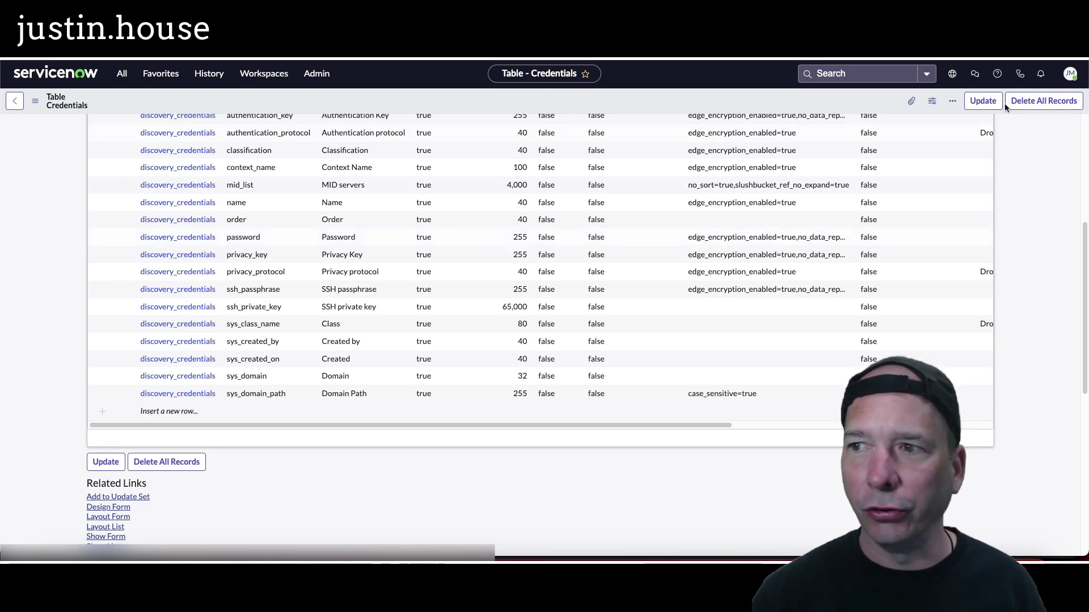
{"action": "left_click", "coordinate": [952, 74]}
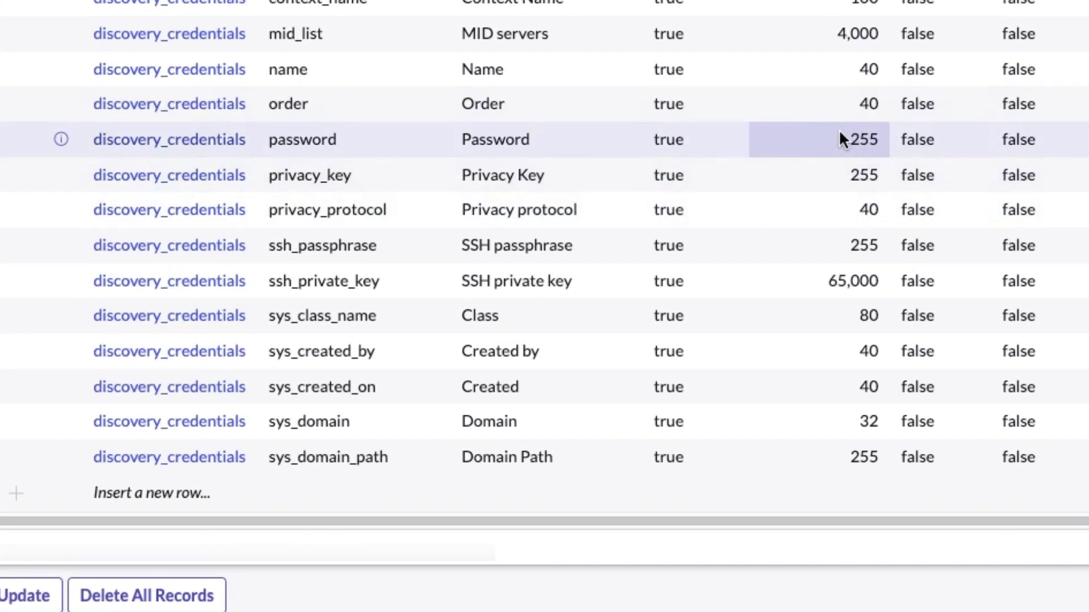
{"action": "double_click", "coordinate": [802, 149]}
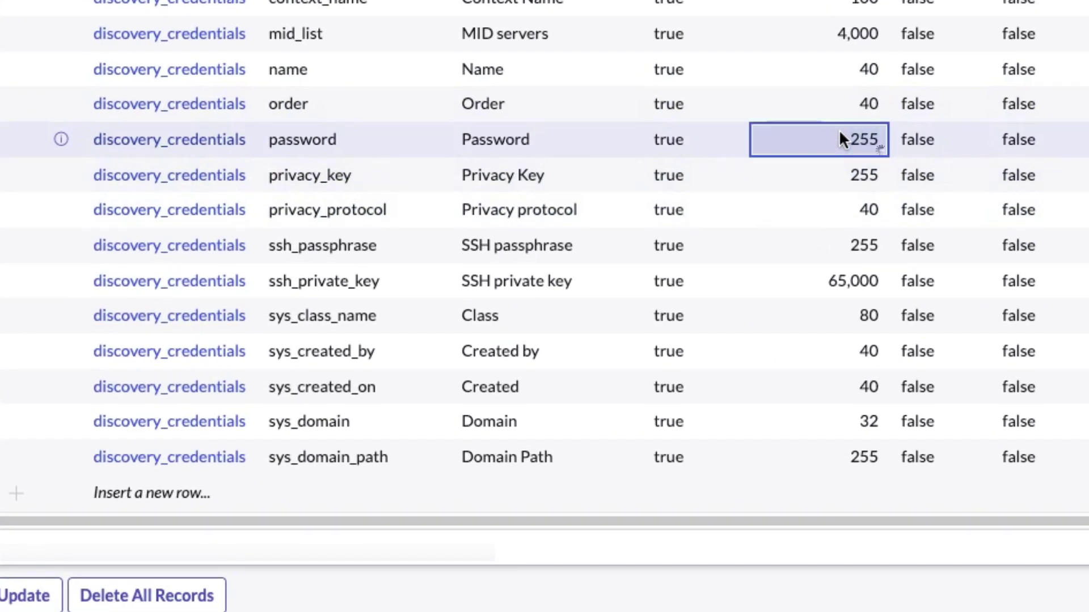
{"action": "type", "text": "1000"}
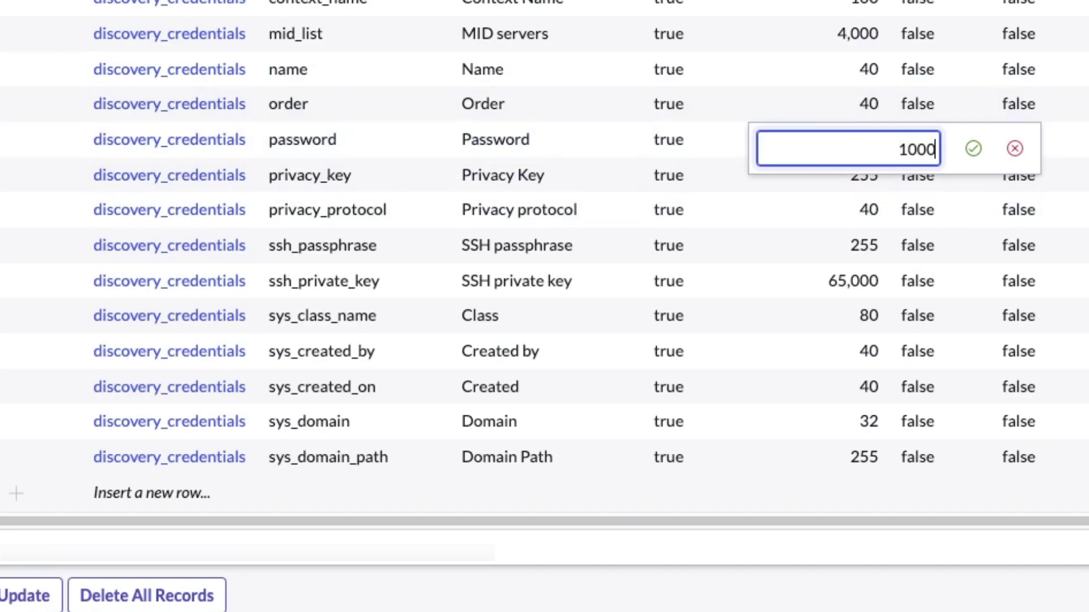
{"action": "left_click", "coordinate": [973, 149]}
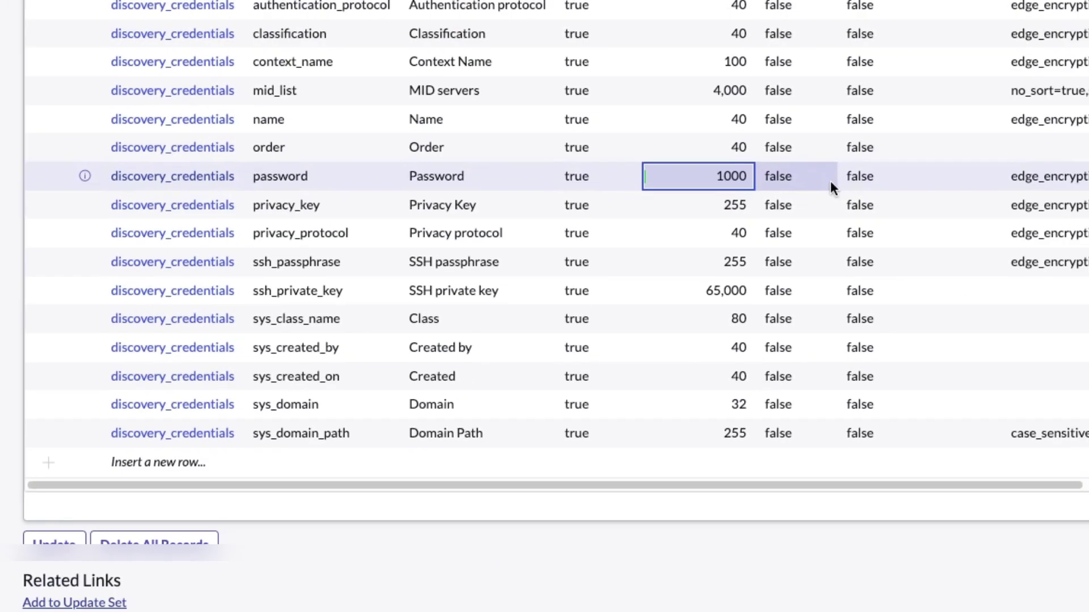
{"action": "scroll", "coordinate": [577, 240], "scroll_direction": "up", "scroll_amount": 10}
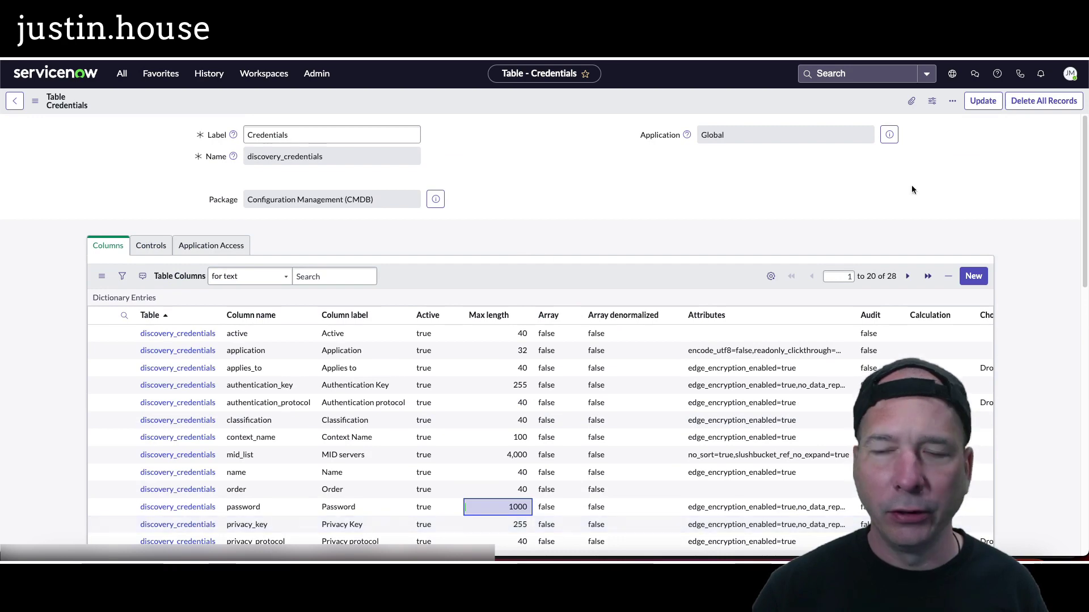
{"action": "left_click", "coordinate": [981, 102]}
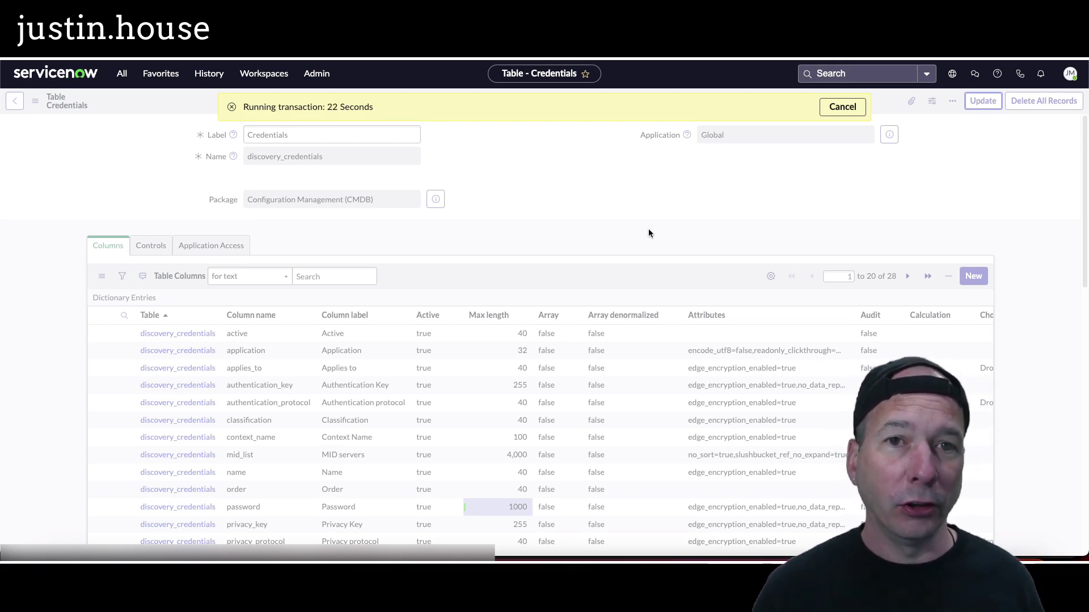
{"action": "left_click", "coordinate": [209, 73]}
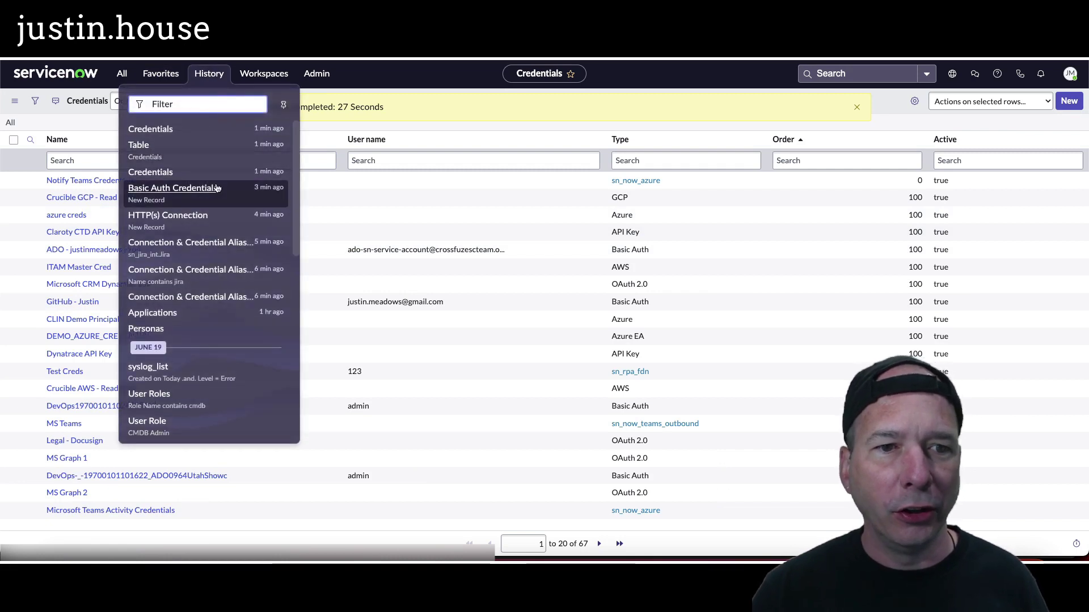
Step: Name the new HTTP(s) connection Jira JPU and paste the Jira site URL as its Connection URL
{"action": "left_click", "coordinate": [171, 218]}
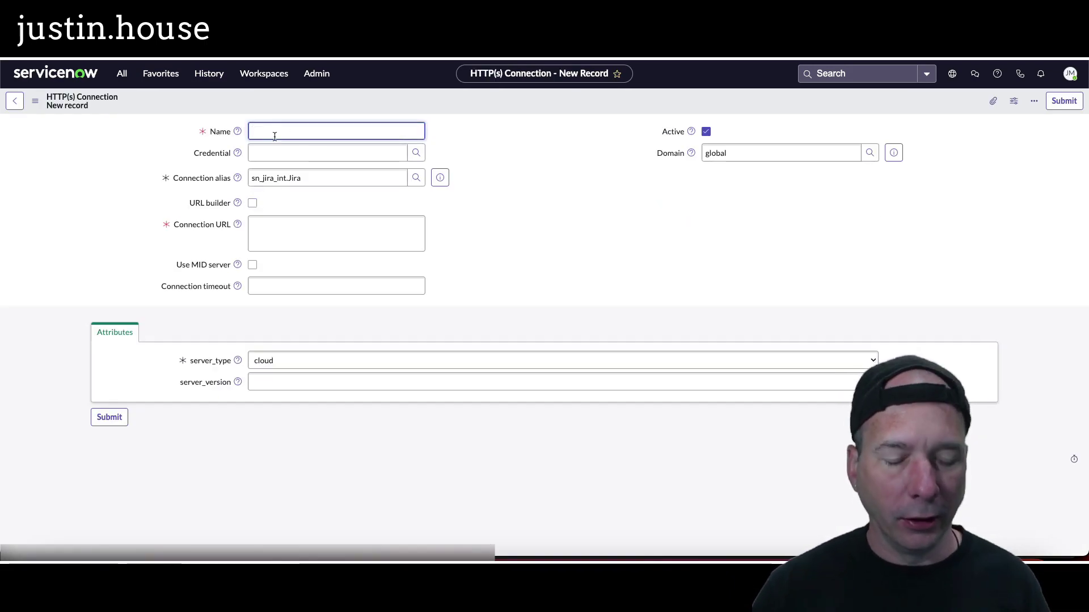
{"action": "type", "text": "Jira"}
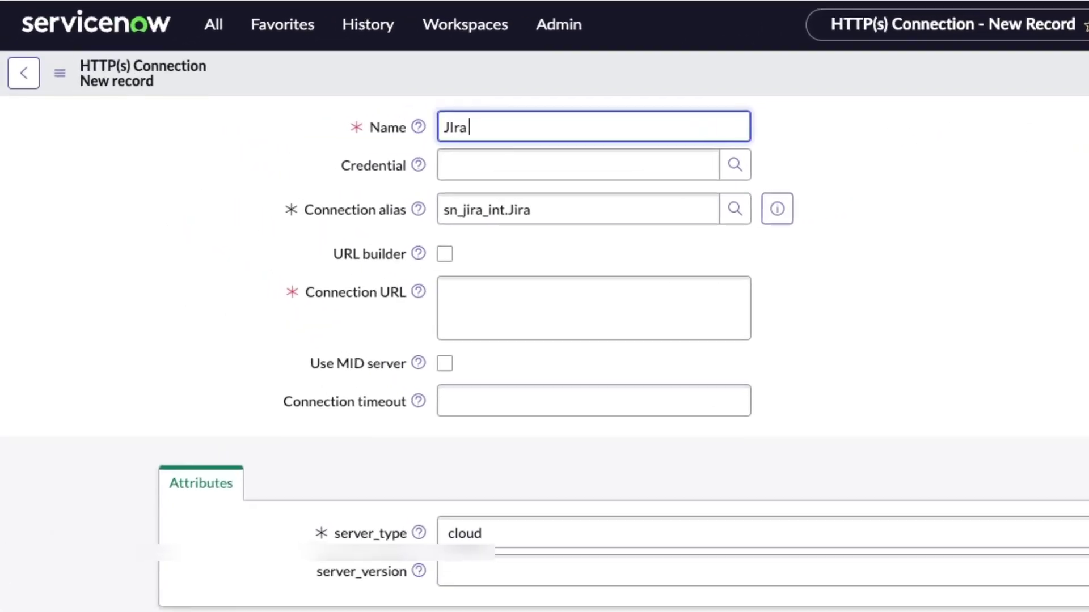
{"action": "key", "text": "BackSpace"}
{"action": "key", "text": "BackSpace"}
{"action": "type", "text": "ra"}
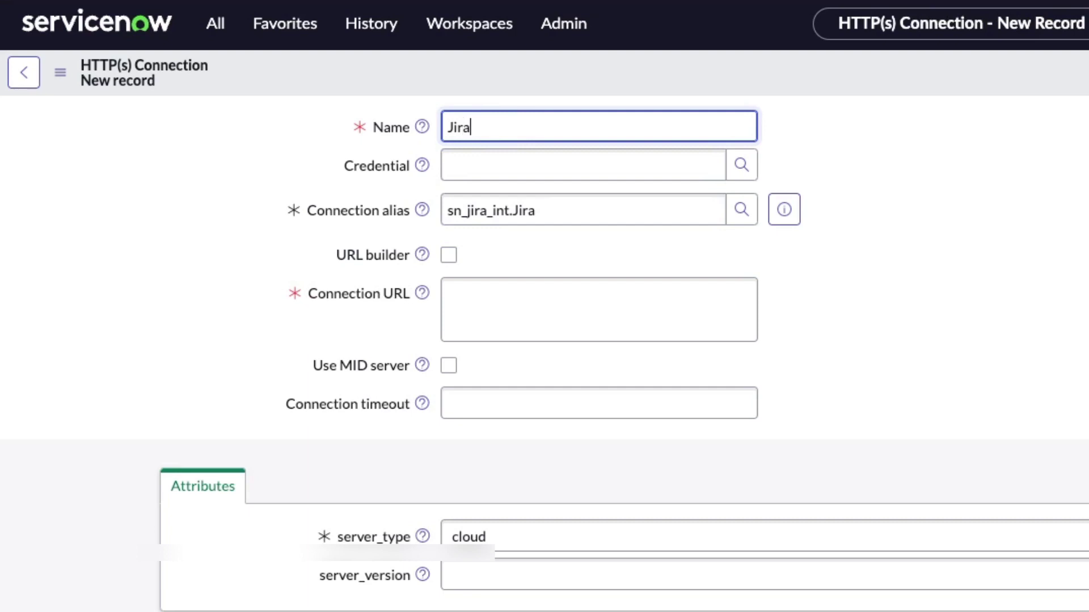
{"action": "type", "text": " JPUI"}
{"action": "left_click", "coordinate": [463, 312]}
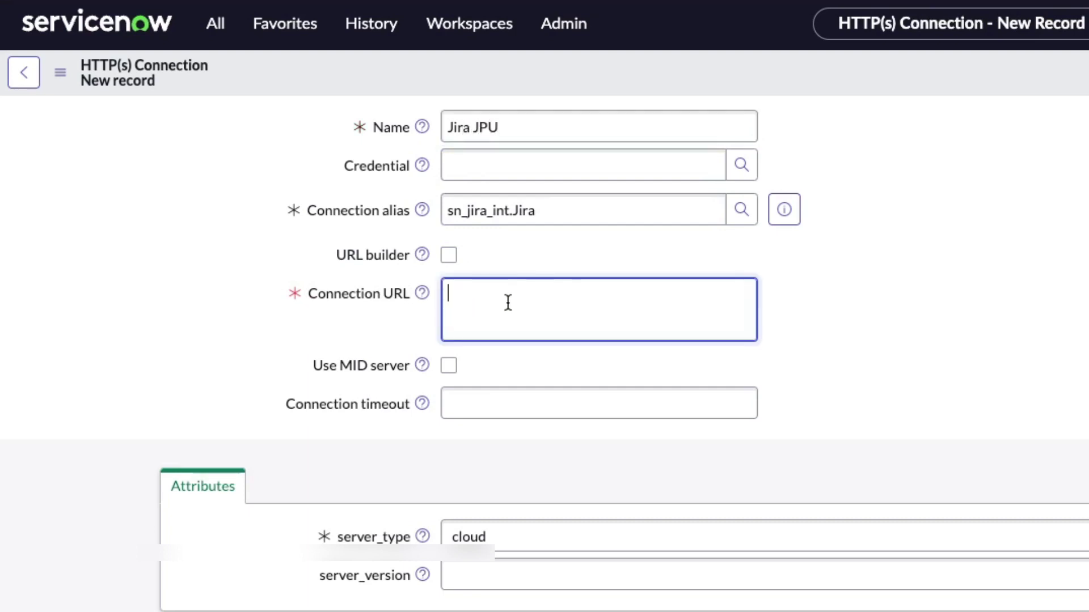
{"action": "key", "text": "ctrl+v"}
Step: Create and attach a Jira Service Account basic-auth credential with the service account's user name and pasted password
{"action": "left_click", "coordinate": [740, 165]}
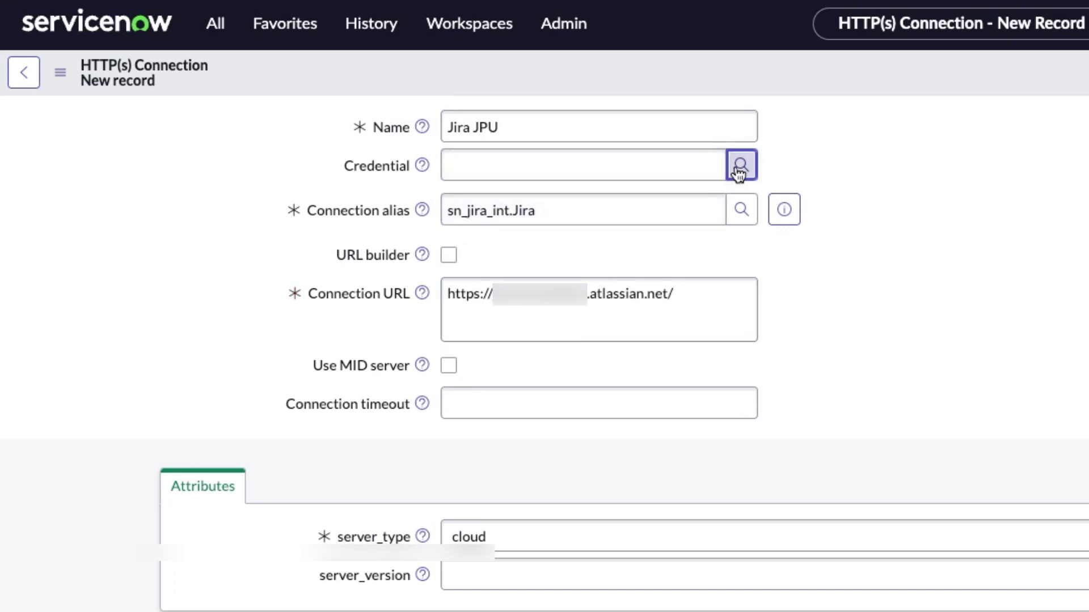
{"action": "left_click", "coordinate": [853, 259]}
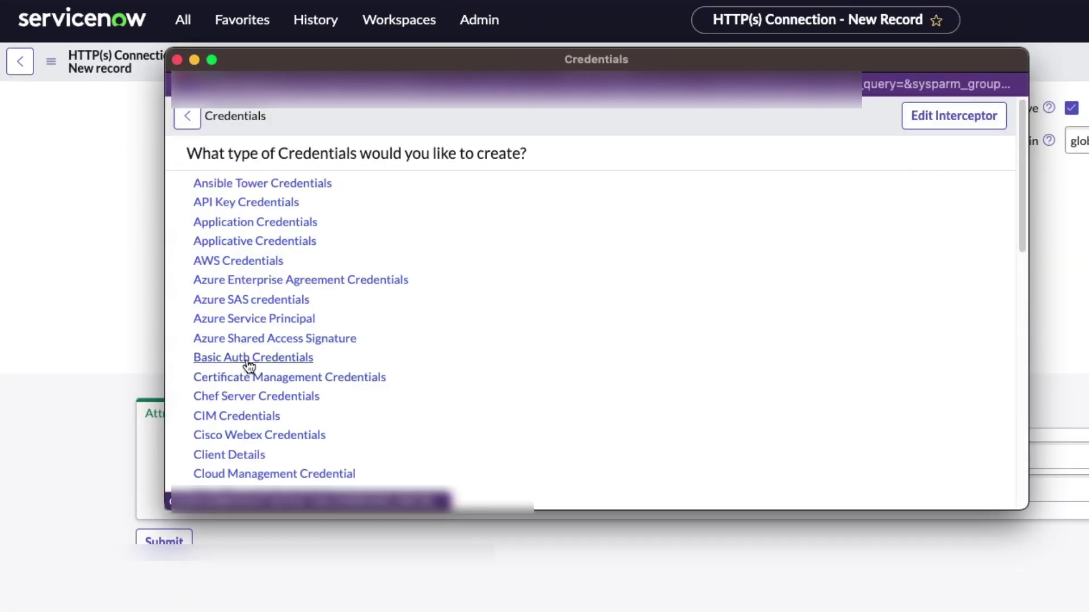
{"action": "left_click", "coordinate": [250, 359]}
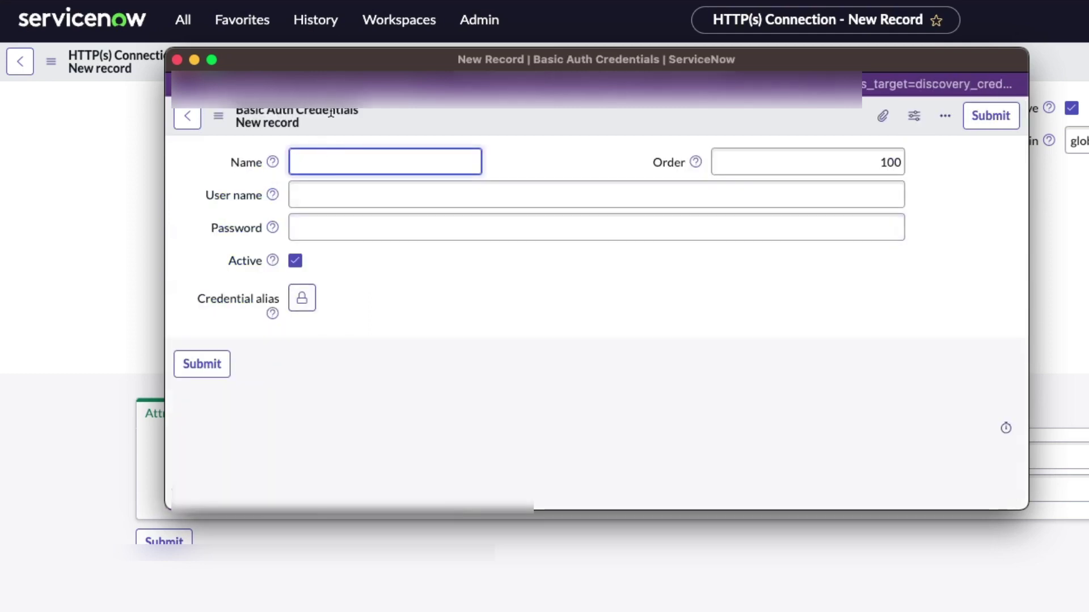
{"action": "type", "text": "Jira "}
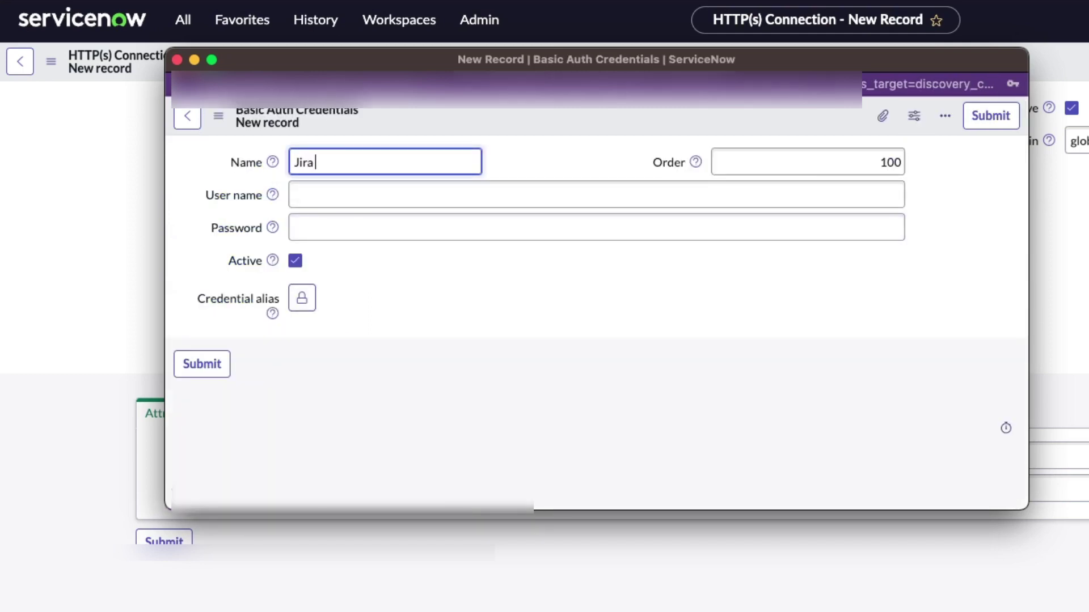
{"action": "type", "text": "Service Account"}
{"action": "left_click", "coordinate": [352, 188]}
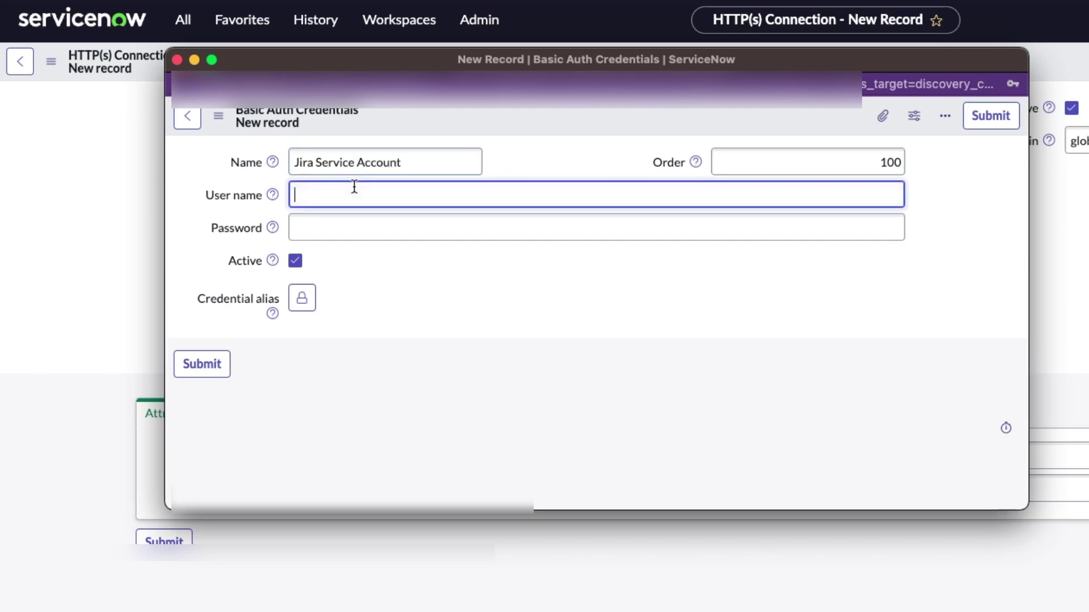
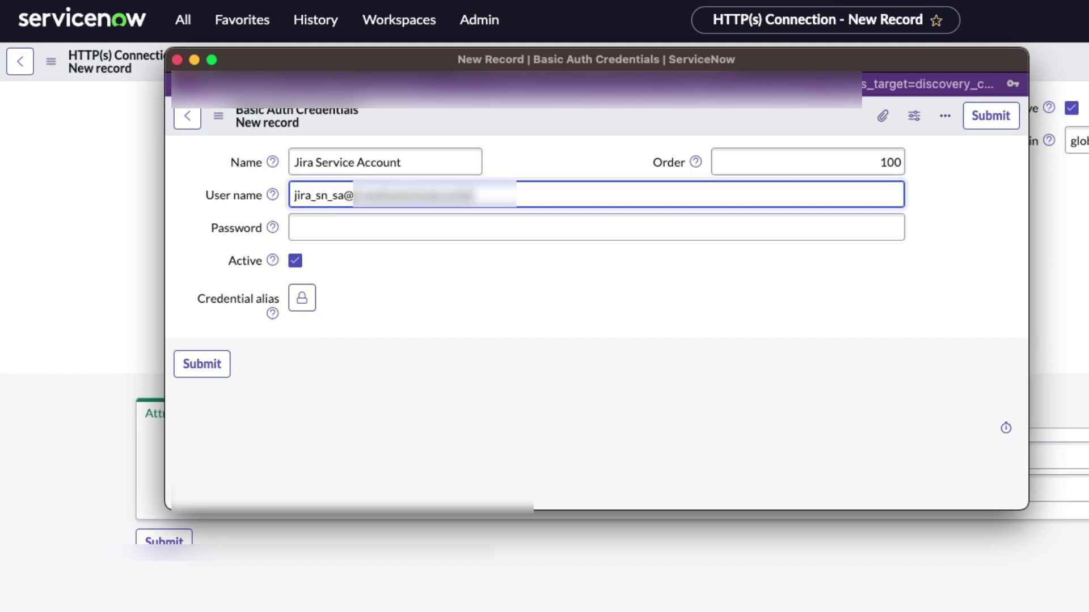
{"action": "key", "text": "Tab"}
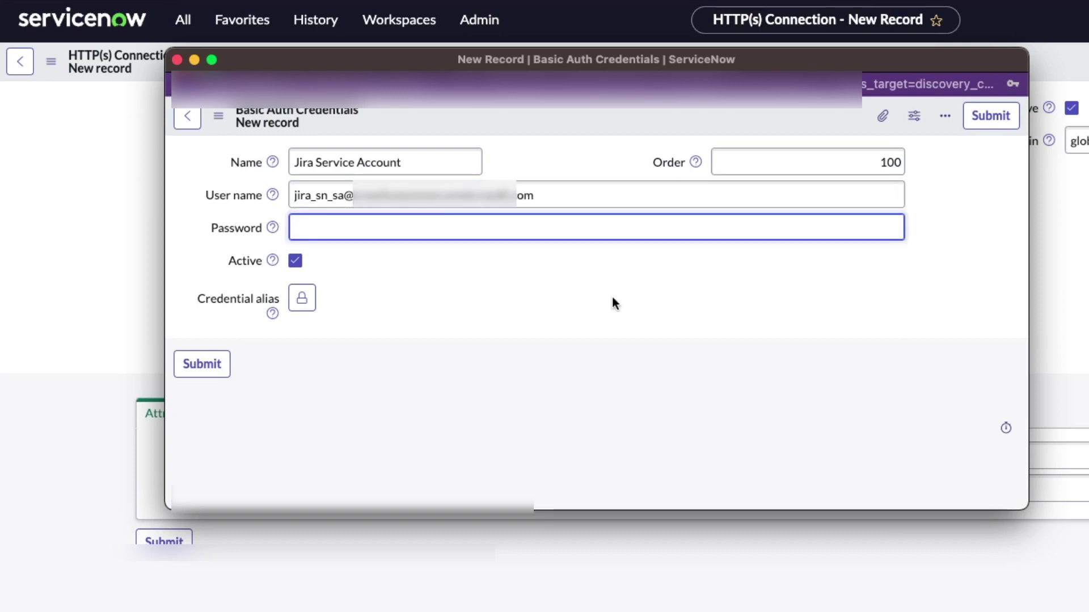
{"action": "key", "text": "super+v"}
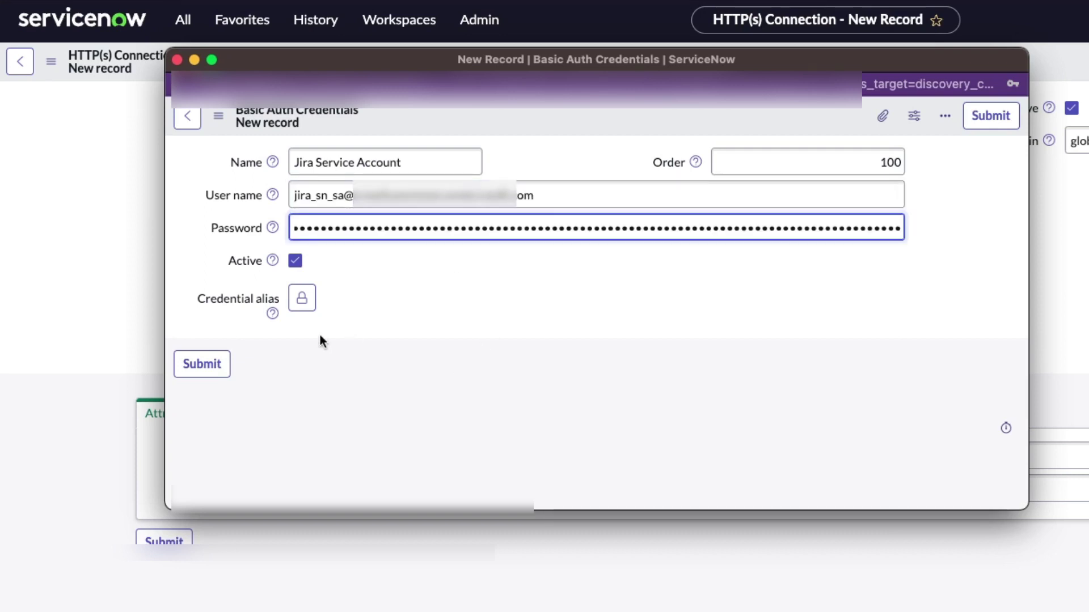
{"action": "left_click", "coordinate": [208, 367]}
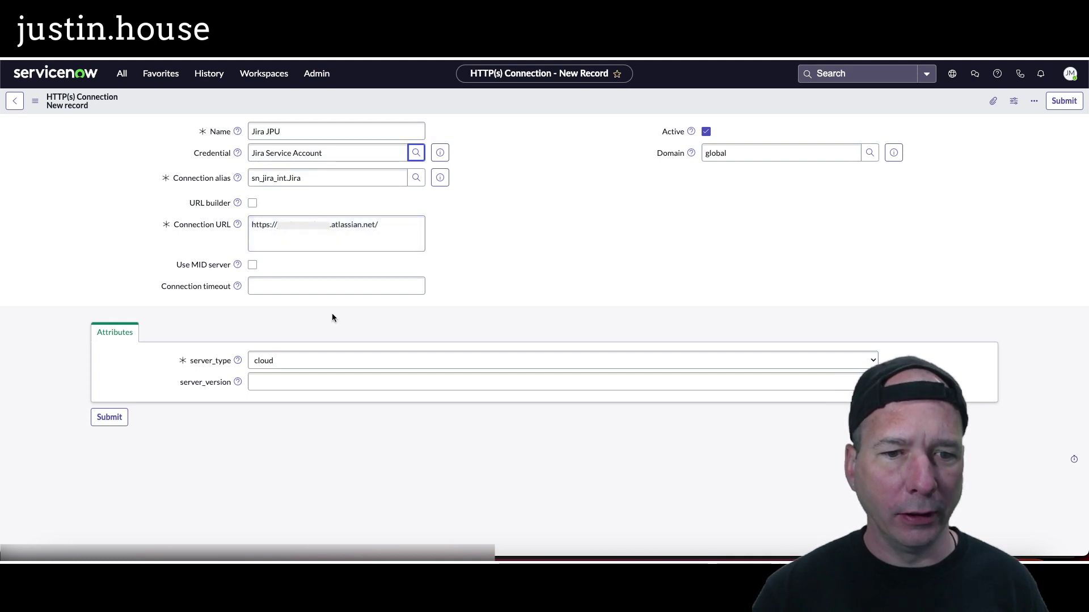
{"action": "left_click", "coordinate": [352, 385]}
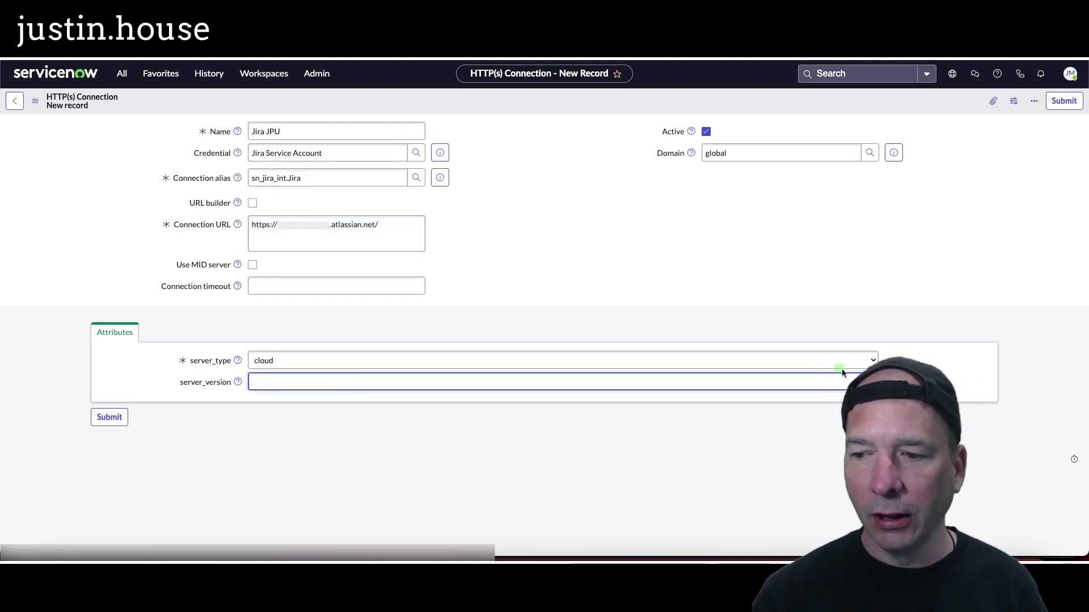
{"action": "left_click", "coordinate": [853, 383]}
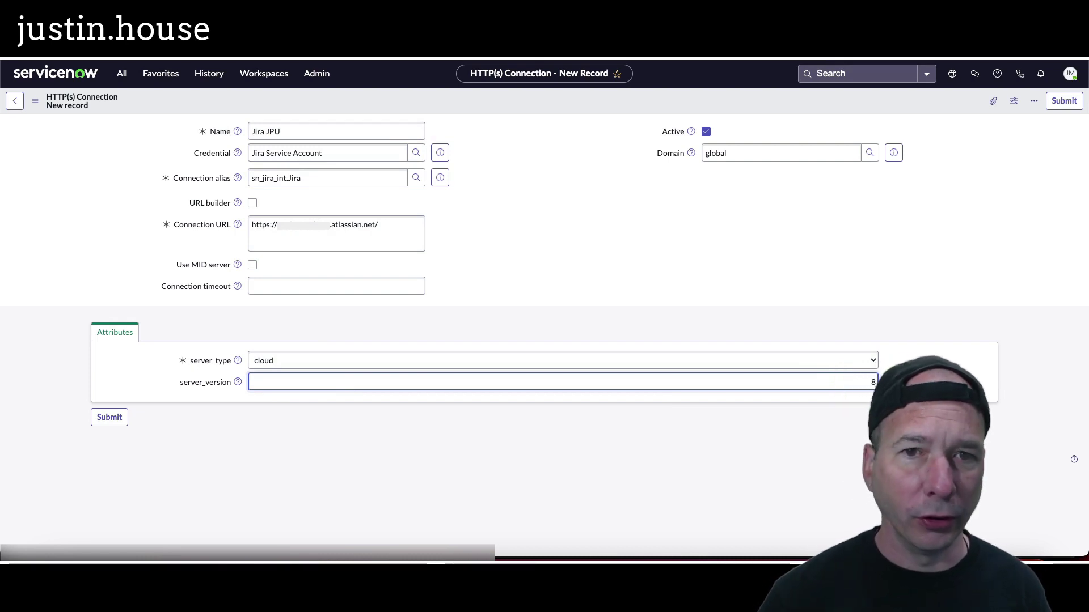
Step: Submit the Jira JPU connection and switch to the other browser profile's window
{"action": "left_click", "coordinate": [107, 418]}
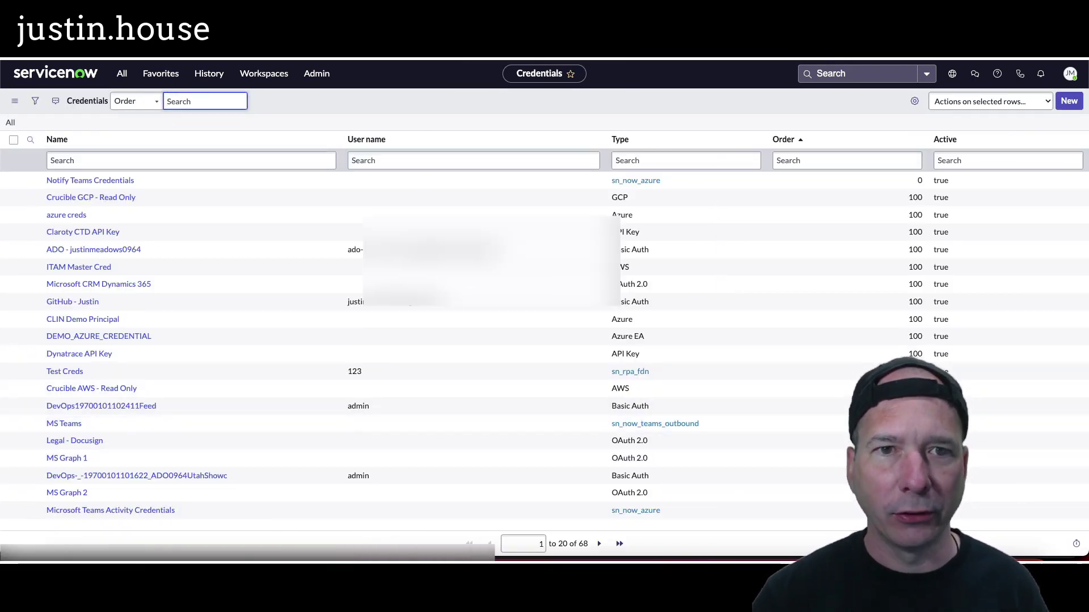
{"action": "left_click", "coordinate": [282, 60]}
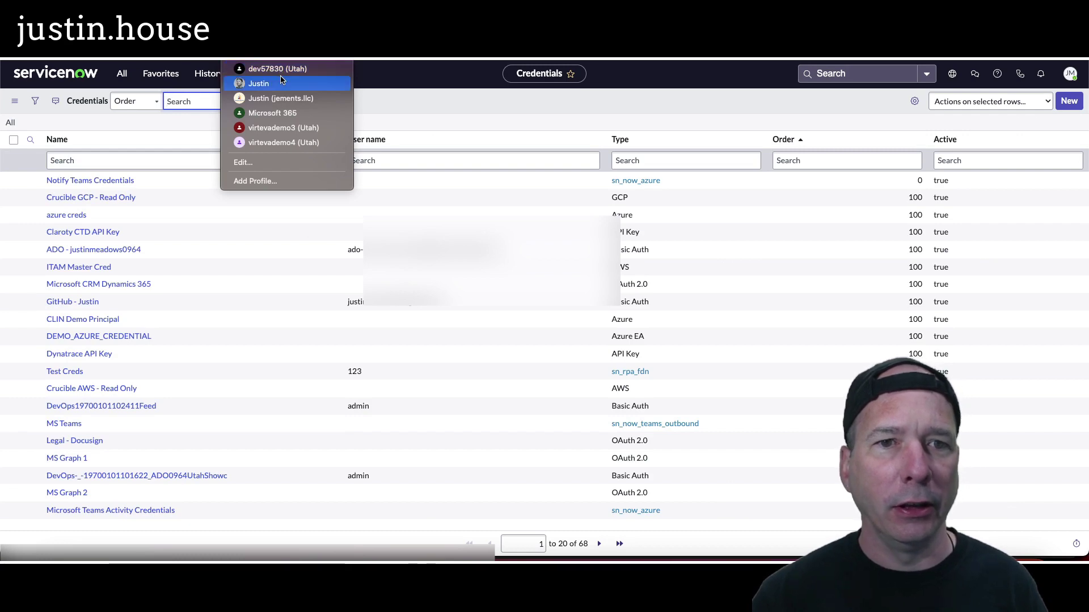
{"action": "left_click", "coordinate": [256, 83]}
Step: Scroll the docs to Create a Jira Instance, highlight the Jira Instances navigation step, and return to ServiceNow
{"action": "key", "text": "super+Tab"}
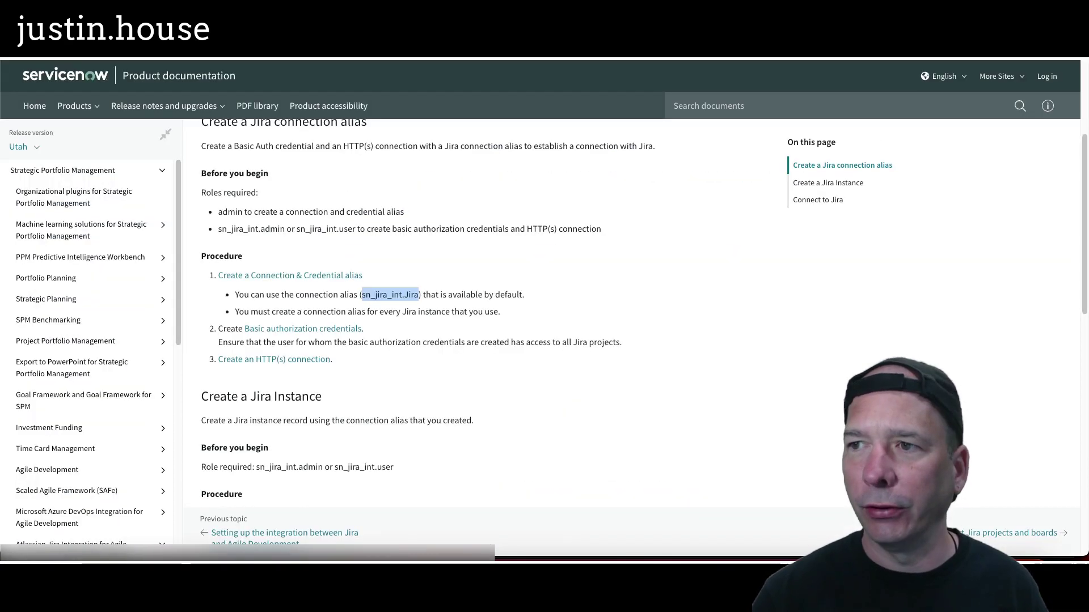
{"action": "scroll", "coordinate": [272, 287], "scroll_direction": "down", "scroll_amount": 1}
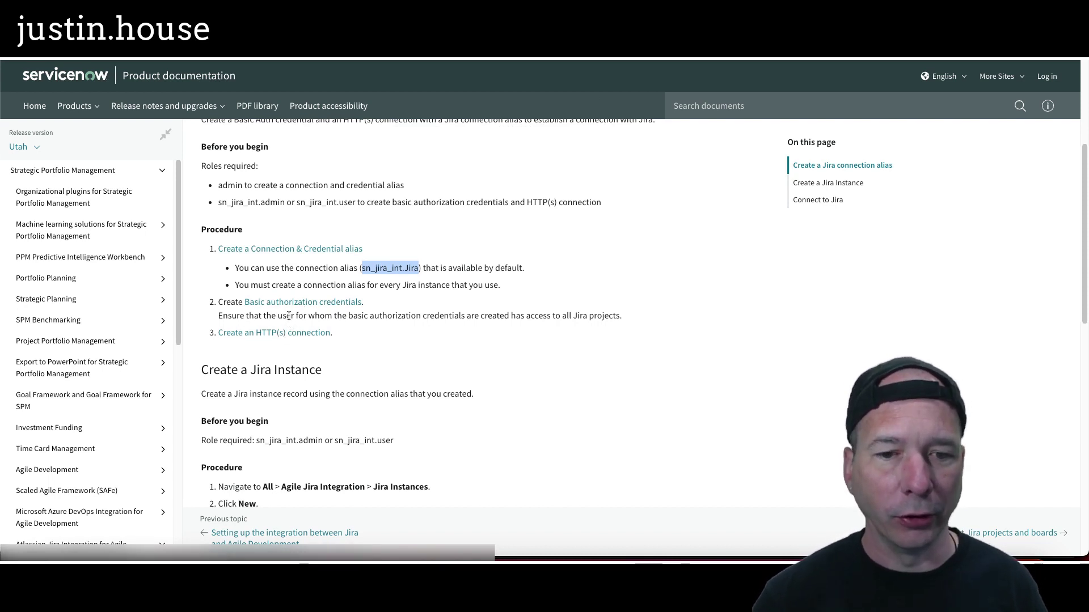
{"action": "scroll", "coordinate": [292, 284], "scroll_direction": "down", "scroll_amount": 2}
{"action": "scroll", "coordinate": [292, 291], "scroll_direction": "down", "scroll_amount": 1}
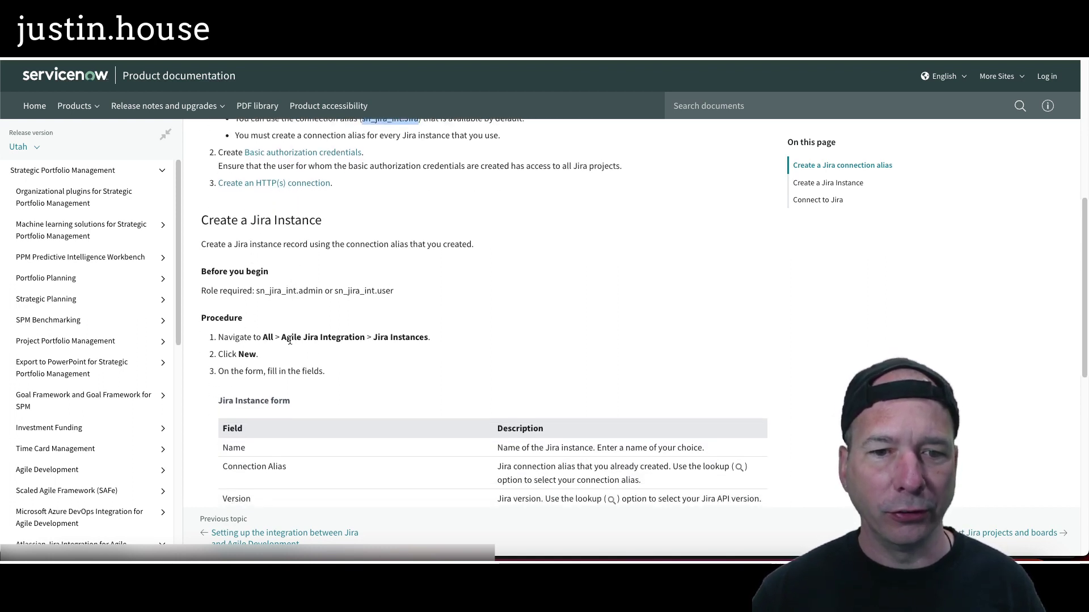
{"action": "scroll", "coordinate": [245, 333], "scroll_direction": "down", "scroll_amount": 1}
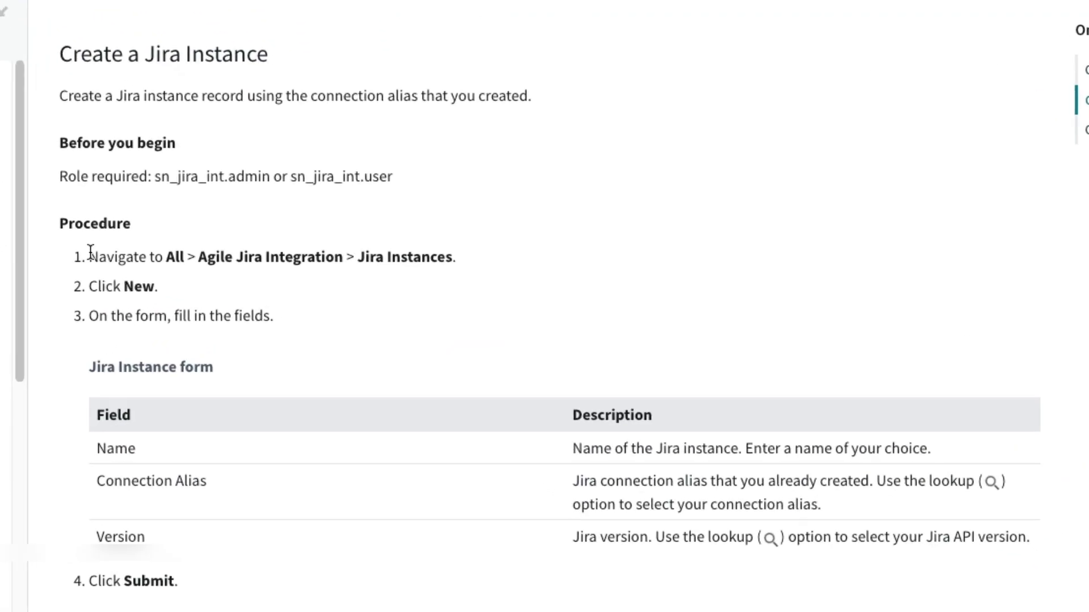
{"action": "left_click_drag", "start_coordinate": [199, 271], "coordinate": [430, 277]}
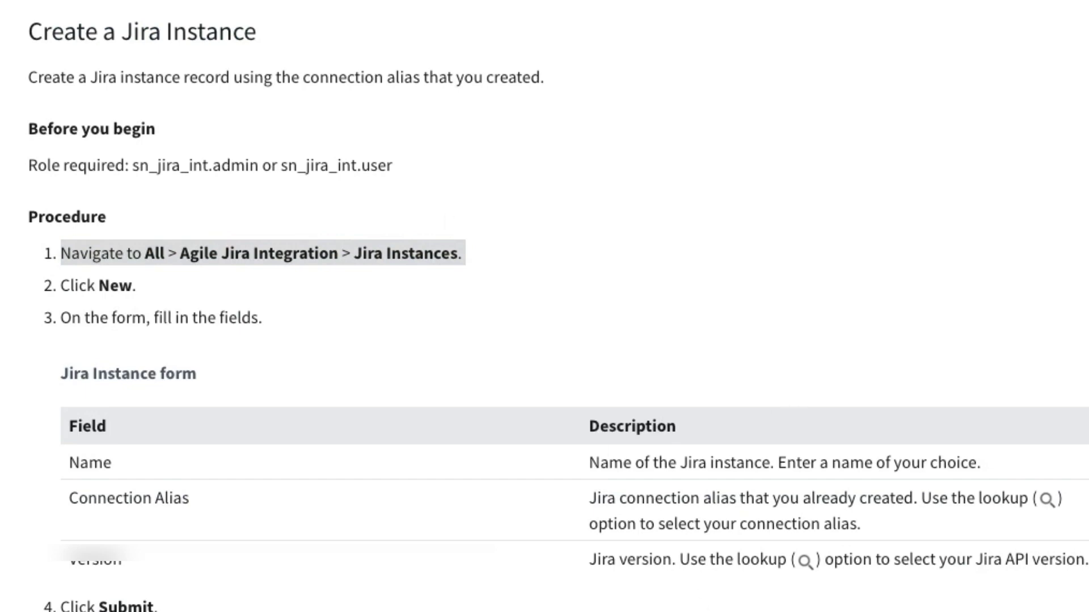
{"action": "left_click", "coordinate": [170, 8]}
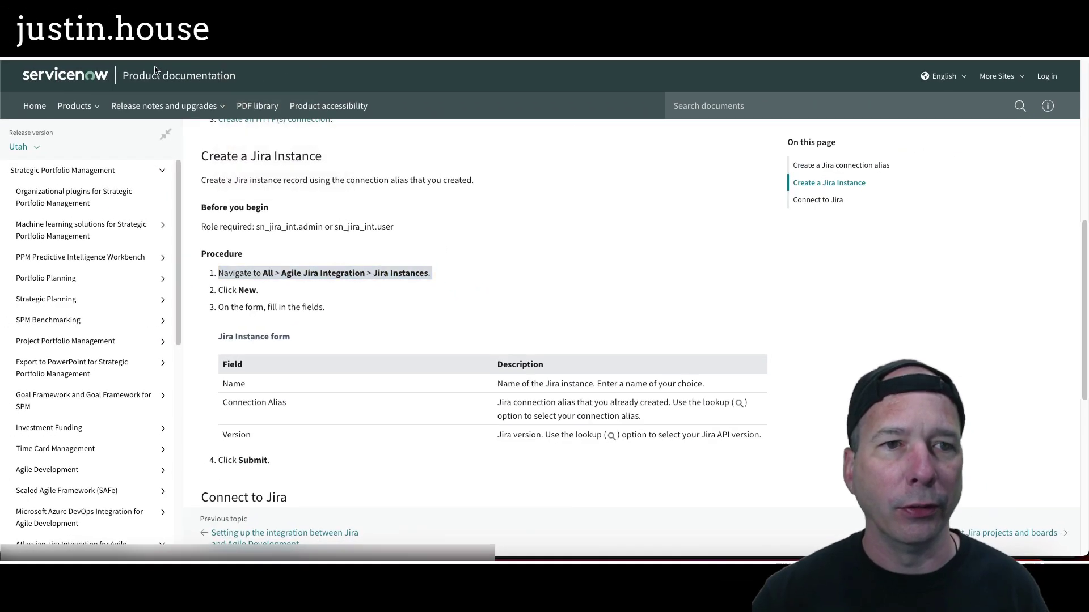
{"action": "left_click", "coordinate": [122, 74]}
Step: Filter the navigator on 'jira' and open Agile Jira Integration > Jira Instances
{"action": "type", "text": "at"}
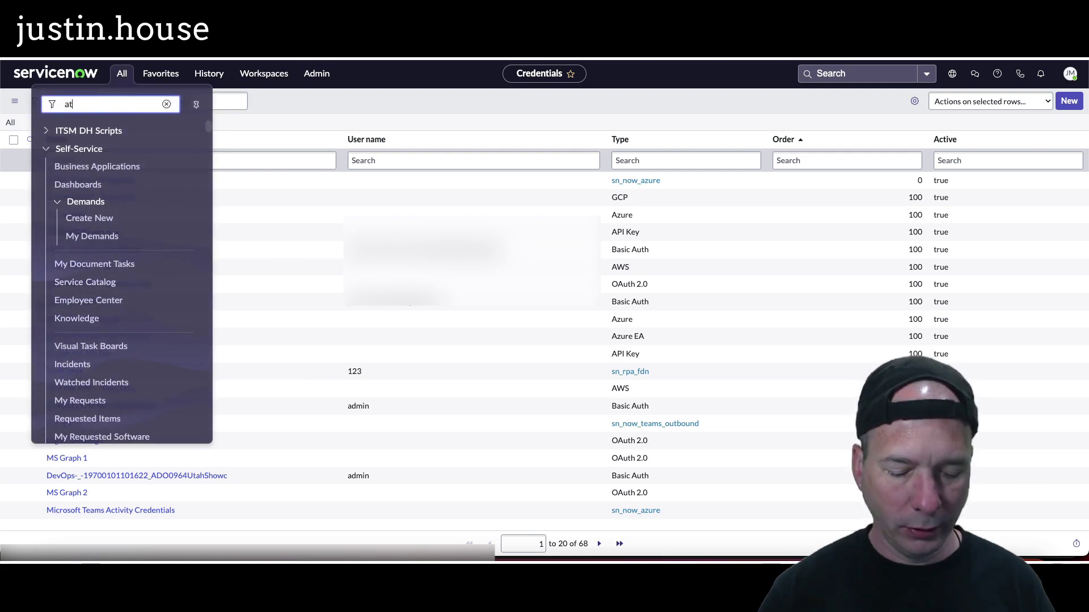
{"action": "type", "text": "lassi"}
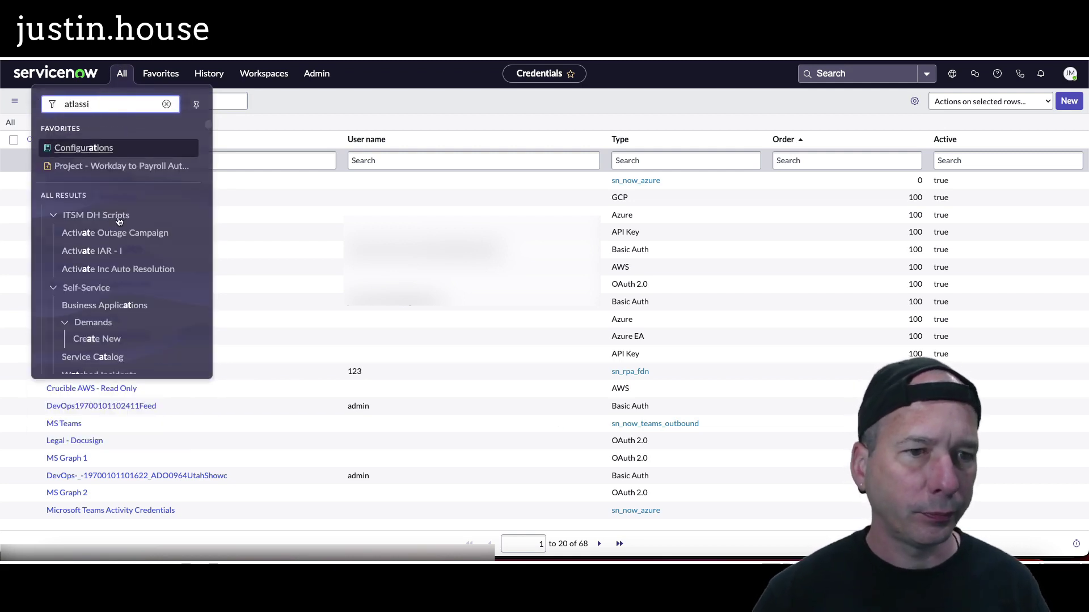
{"action": "double_click", "coordinate": [80, 107]}
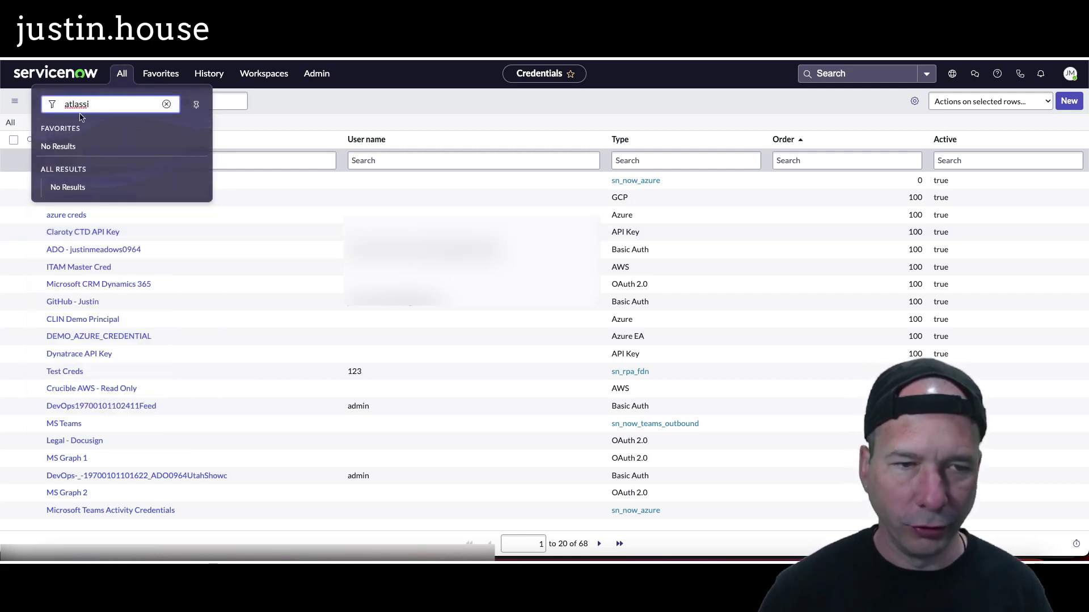
{"action": "type", "text": "jira"}
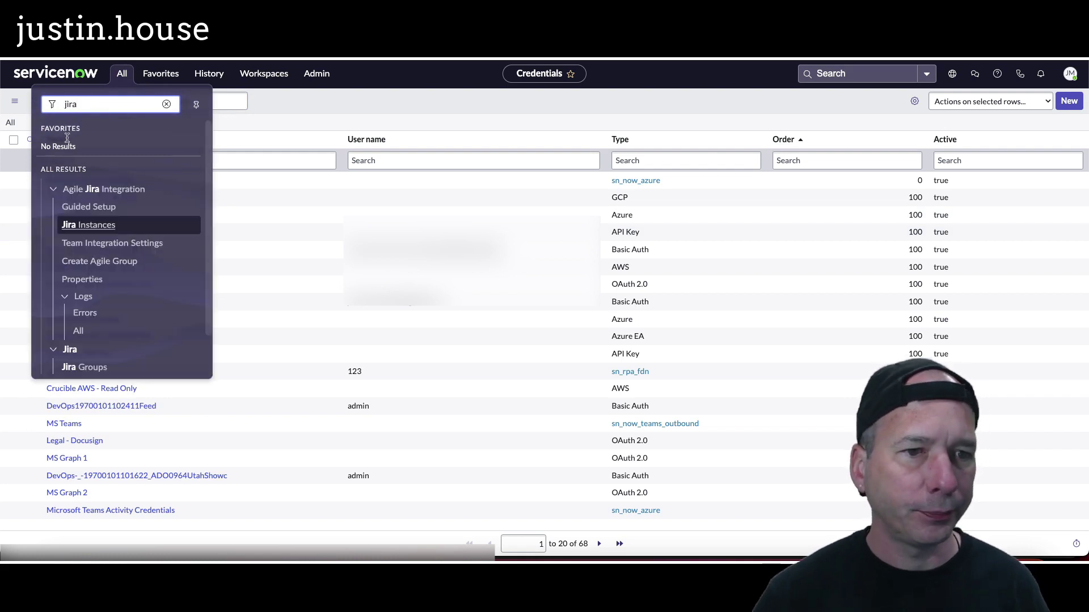
{"action": "left_click", "coordinate": [88, 225]}
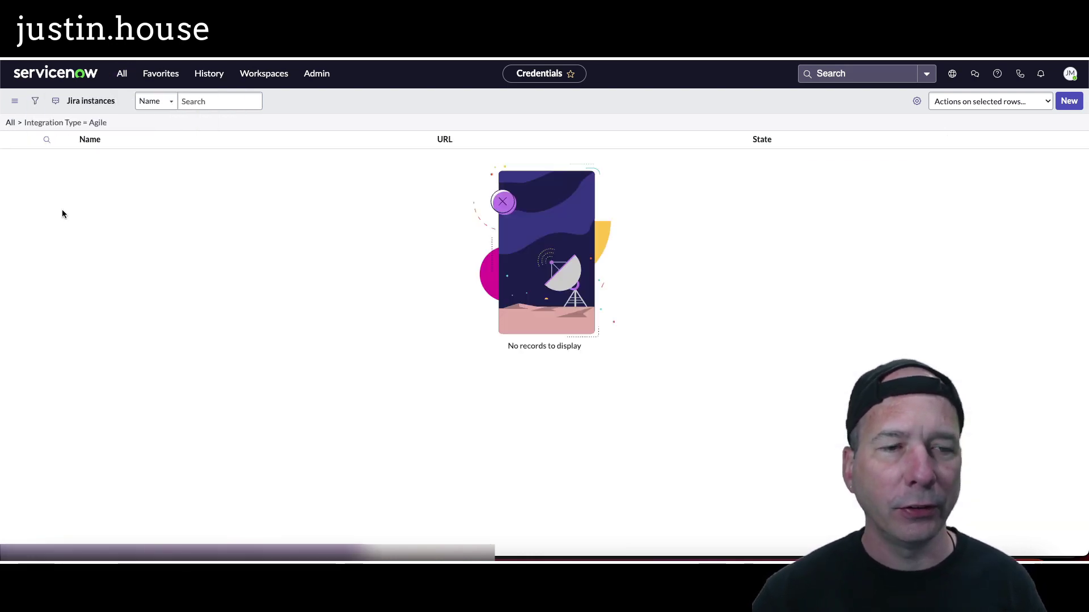
Step: Start a new Jira instance record with connection alias sn_jira_int.Jira, found by filtering on *jira
{"action": "left_click", "coordinate": [1068, 101]}
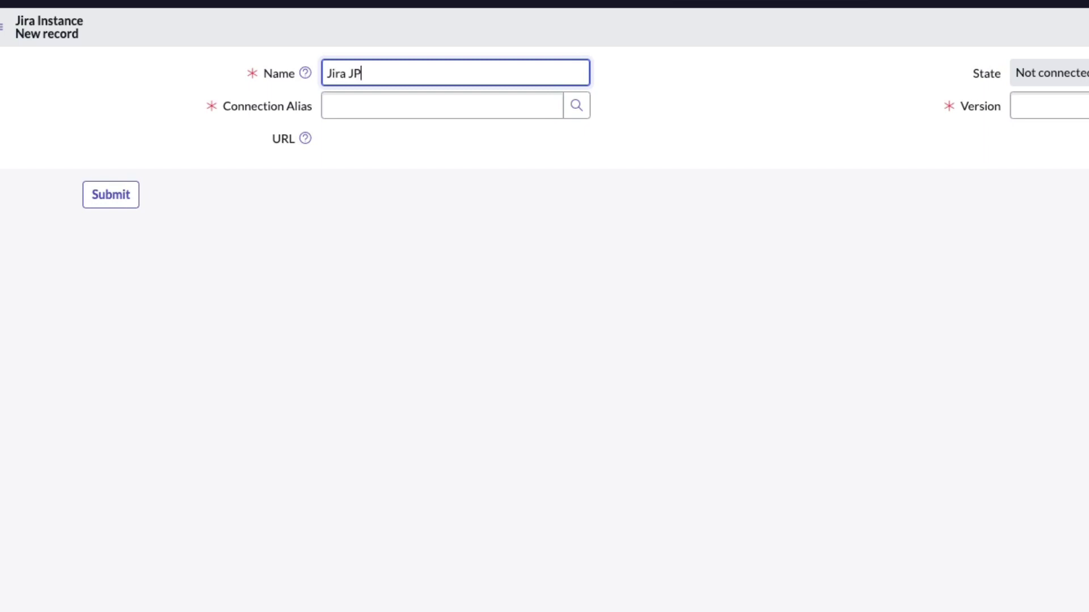
{"action": "left_click", "coordinate": [576, 105]}
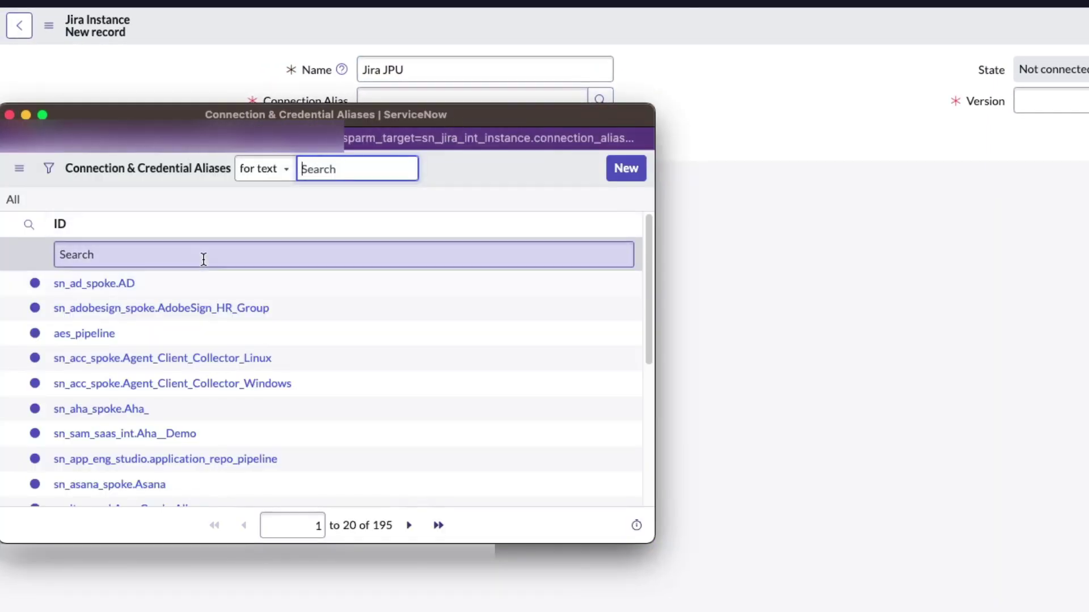
{"action": "left_click", "coordinate": [203, 257]}
{"action": "type", "text": "*jira"}
{"action": "key", "text": "Return"}
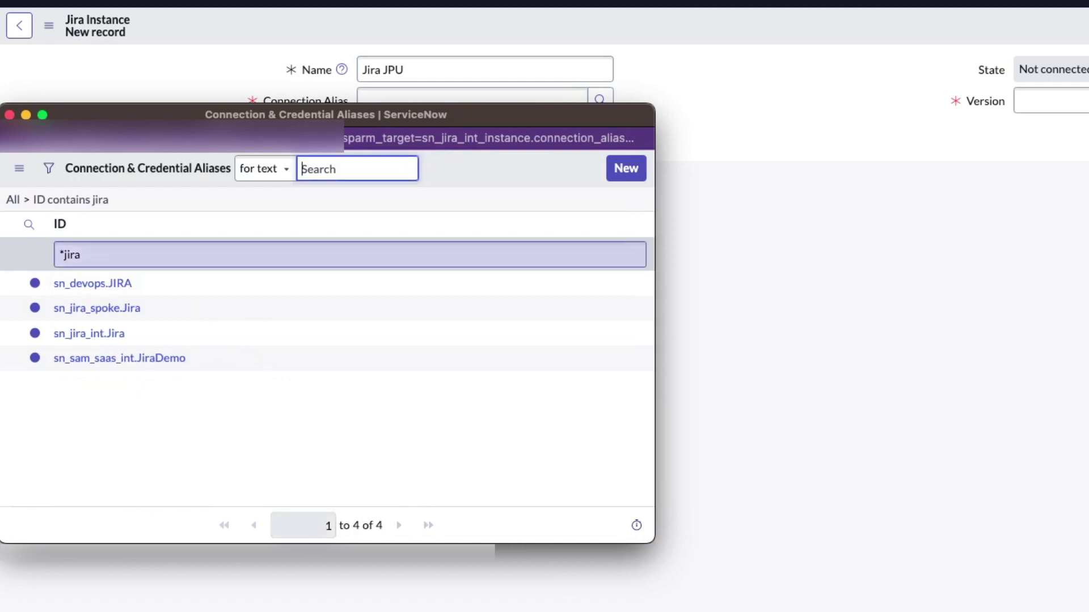
{"action": "left_click", "coordinate": [78, 334]}
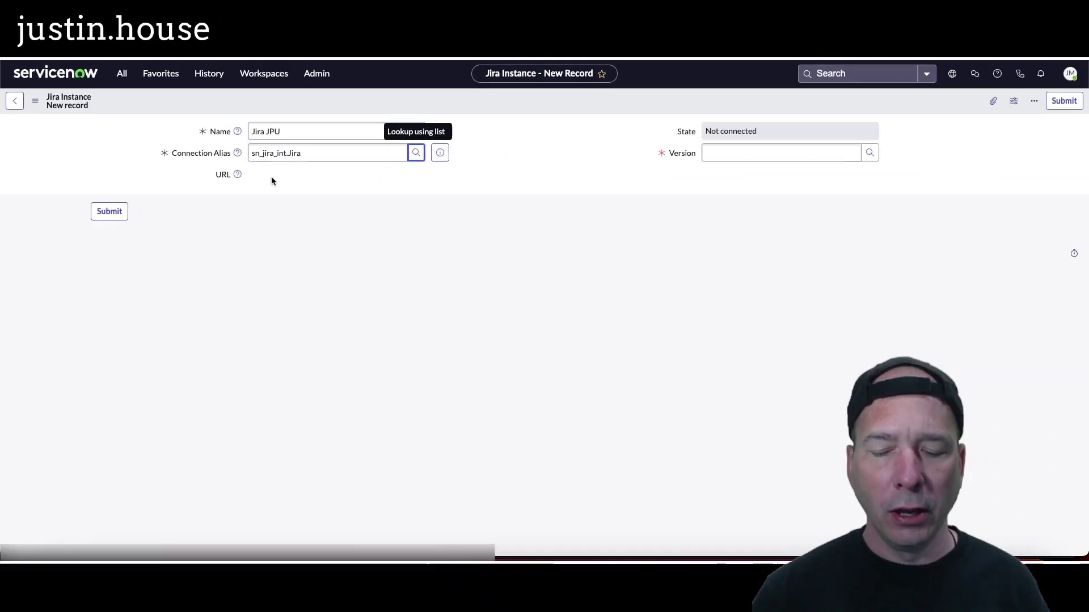
{"action": "mouse_move", "coordinate": [196, 158]}
{"action": "left_mouse_down"}
{"action": "mouse_move", "coordinate": [512, 209]}
{"action": "mouse_move", "coordinate": [503, 187]}
{"action": "left_mouse_up"}
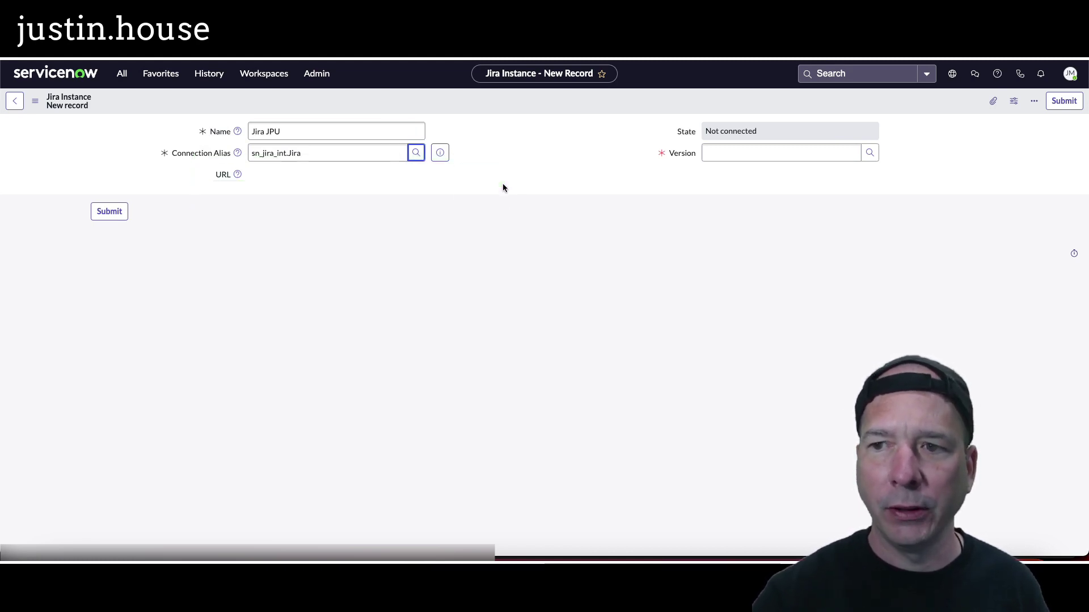
Step: Set the instance version to Jira API v2 and save the record
{"action": "left_click", "coordinate": [874, 153]}
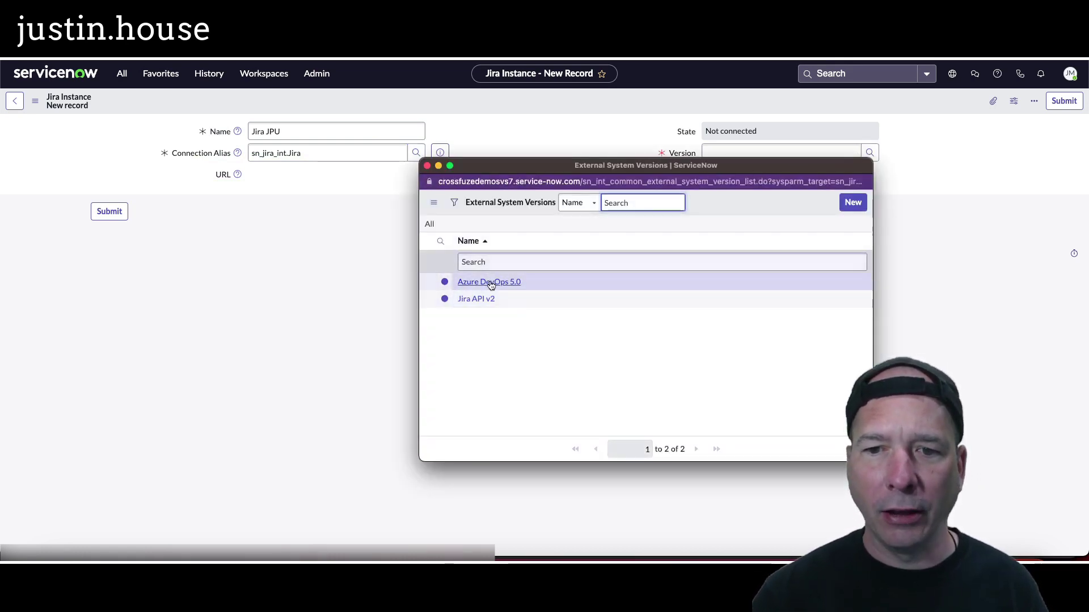
{"action": "left_click", "coordinate": [477, 300]}
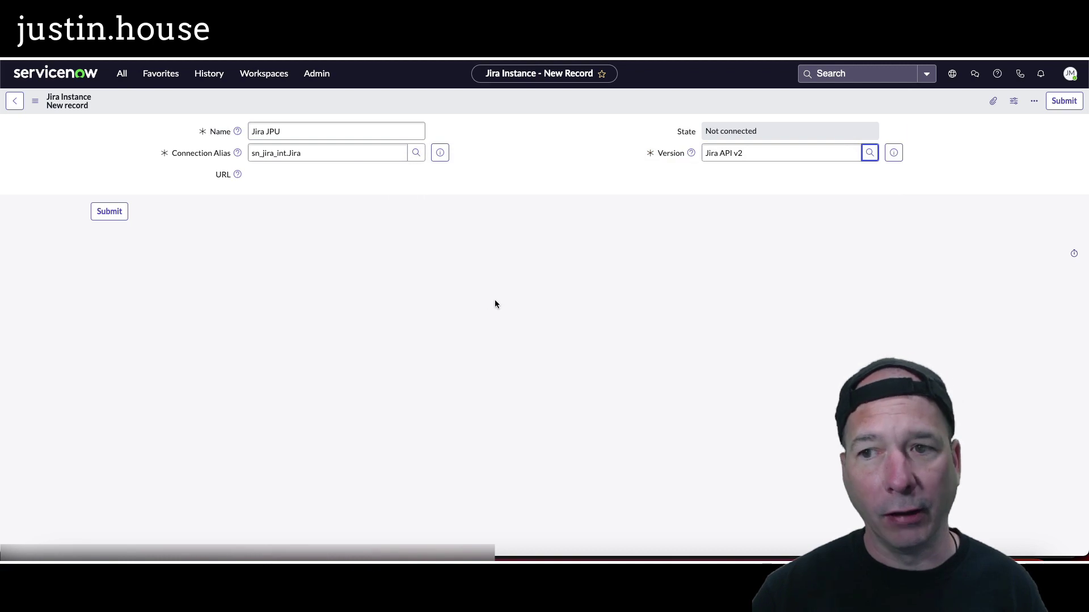
{"action": "right_click", "coordinate": [564, 99]}
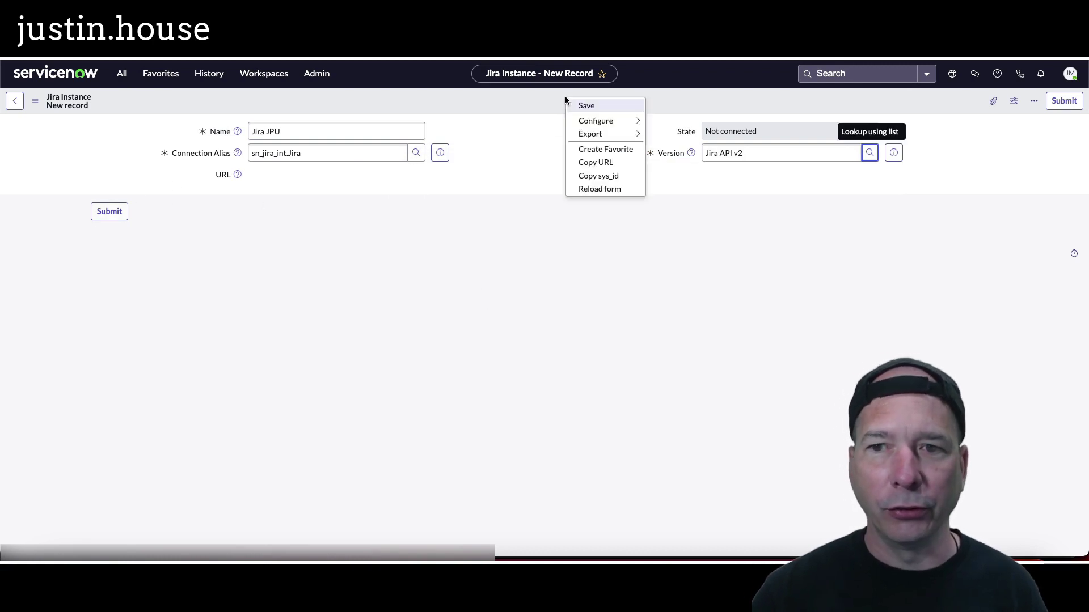
{"action": "left_click", "coordinate": [573, 107]}
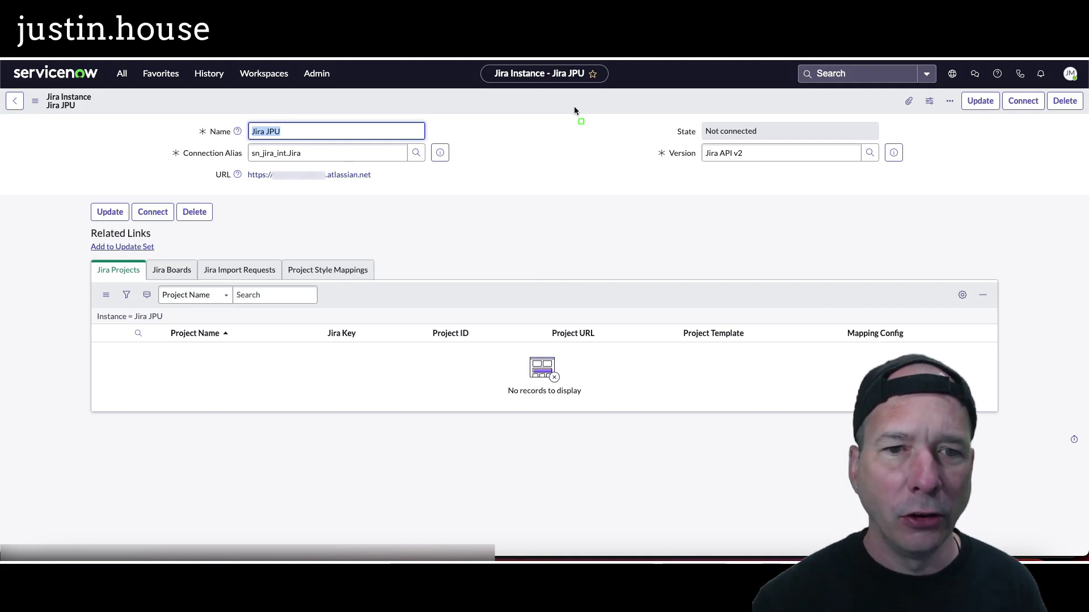
{"action": "left_click_drag", "start_coordinate": [192, 154], "coordinate": [424, 190]}
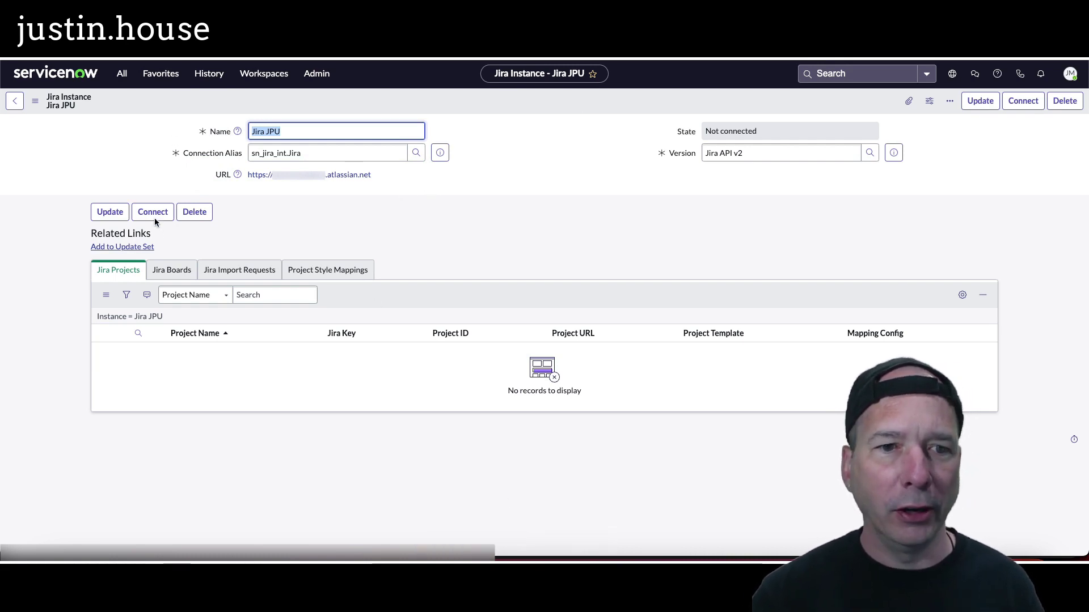
{"action": "left_click", "coordinate": [239, 55]}
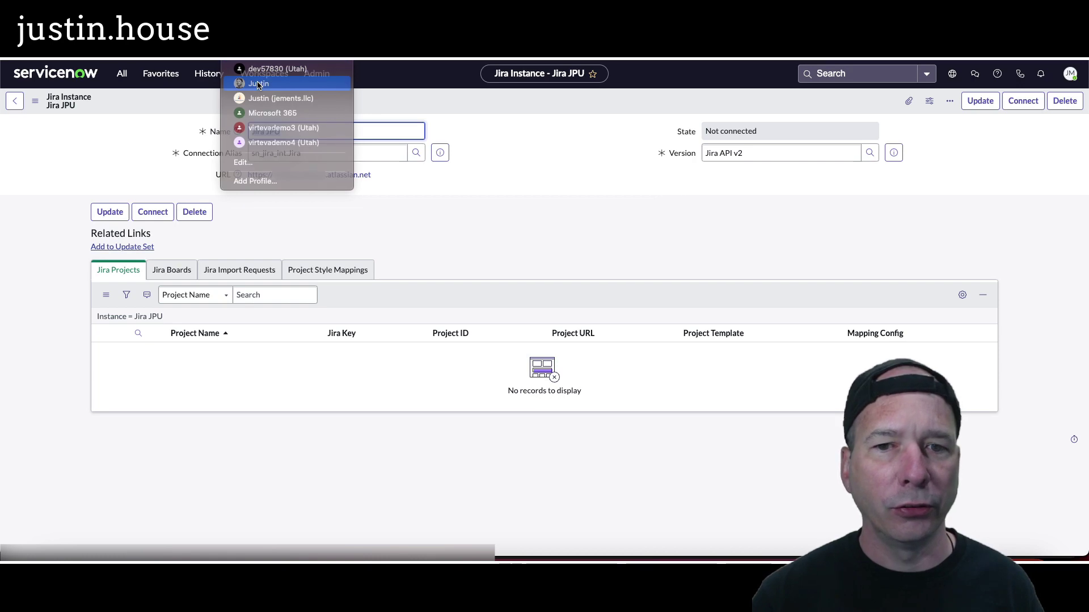
{"action": "left_click", "coordinate": [258, 84]}
{"action": "scroll", "coordinate": [261, 325], "scroll_direction": "down", "scroll_amount": 2}
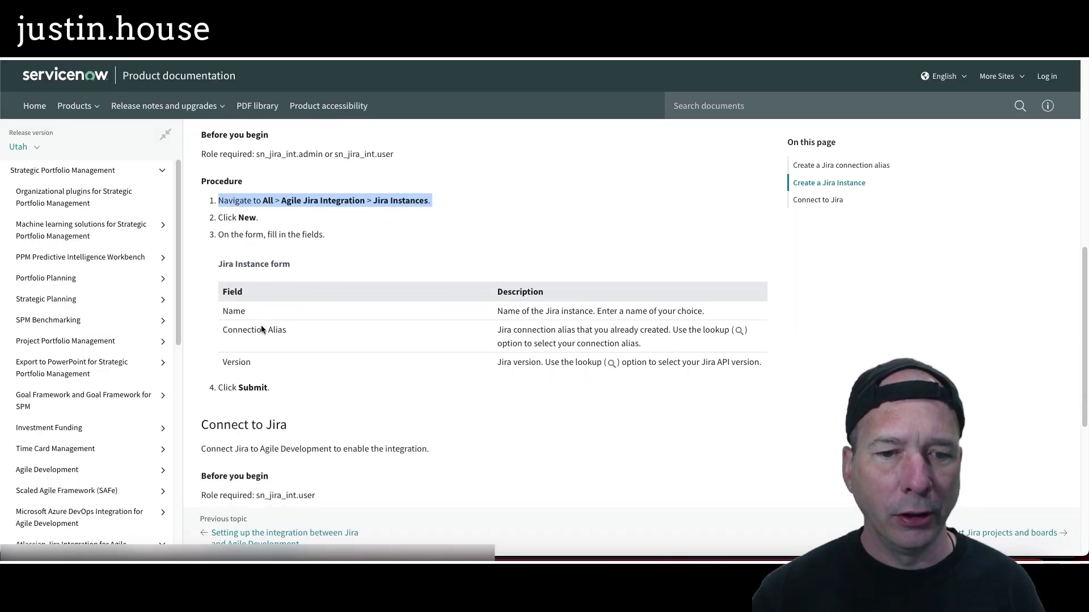
{"action": "scroll", "coordinate": [261, 329], "scroll_direction": "down", "scroll_amount": 1}
{"action": "scroll", "coordinate": [258, 233], "scroll_direction": "down", "scroll_amount": 3}
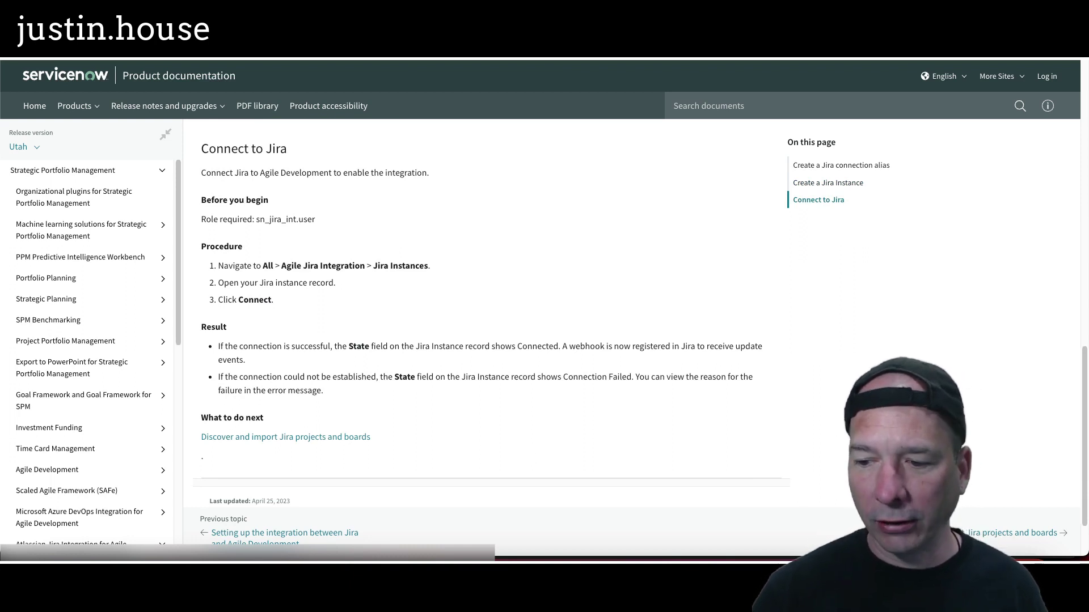
{"action": "left_click", "coordinate": [241, 52]}
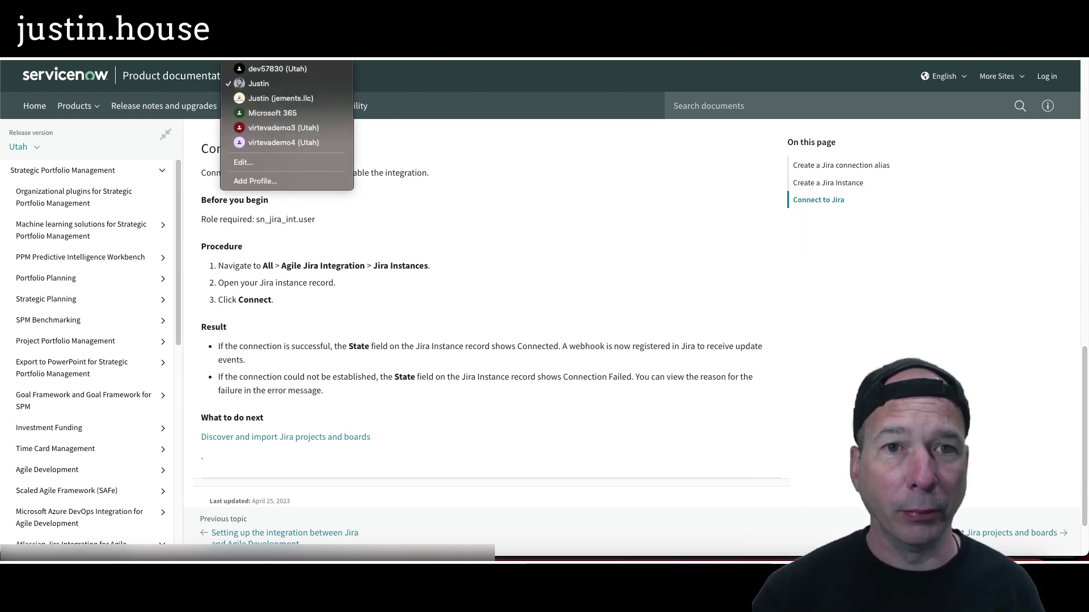
{"action": "left_click", "coordinate": [281, 127]}
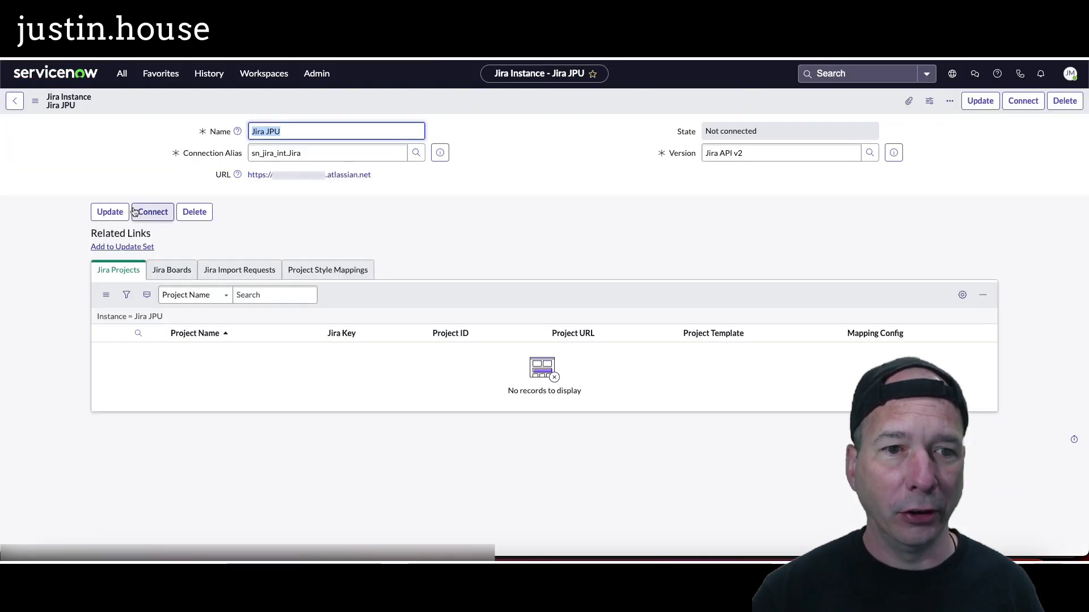
Step: Attempt to connect Jira JPU and review the error banner and Connection Failed state
{"action": "left_click", "coordinate": [151, 218]}
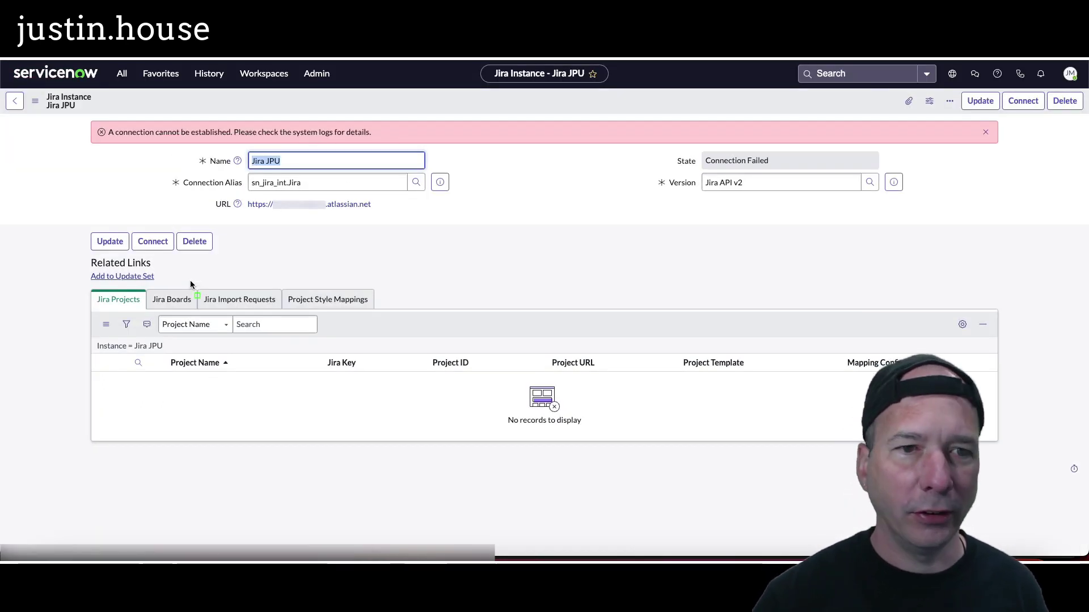
{"action": "mouse_move", "coordinate": [83, 110]}
{"action": "left_mouse_down"}
{"action": "mouse_move", "coordinate": [343, 161]}
{"action": "mouse_move", "coordinate": [406, 162]}
{"action": "mouse_move", "coordinate": [398, 150]}
{"action": "left_mouse_up"}
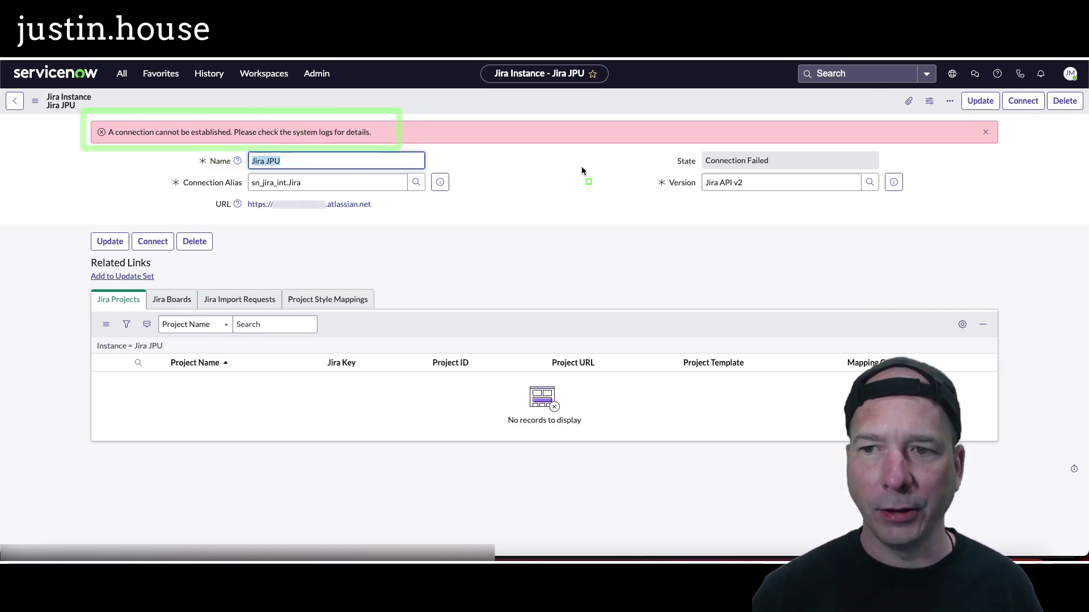
{"action": "left_click_drag", "start_coordinate": [655, 149], "coordinate": [854, 173]}
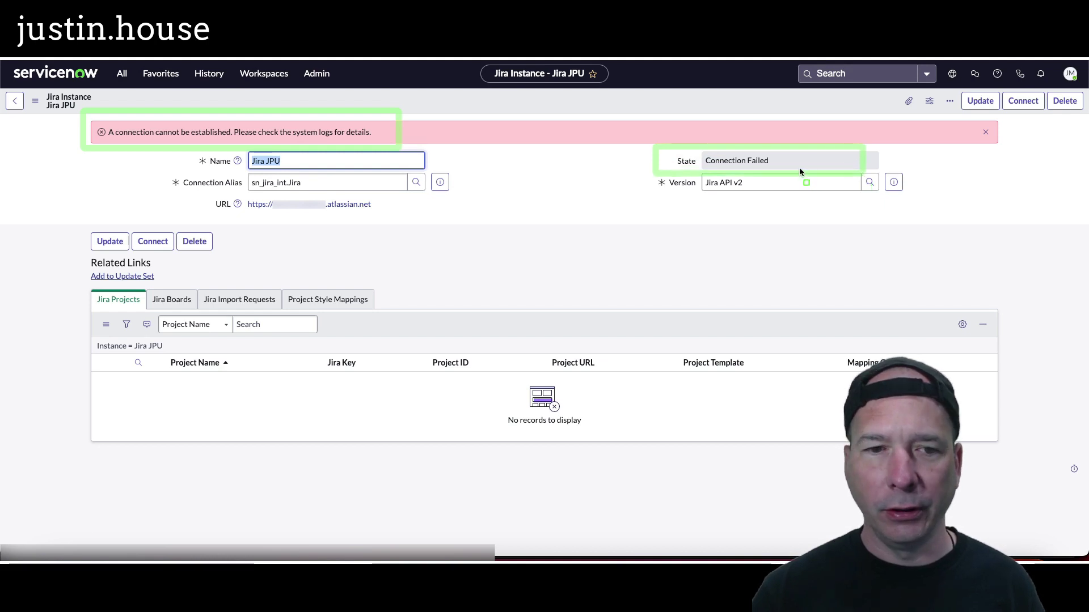
{"action": "key", "text": "Escape"}
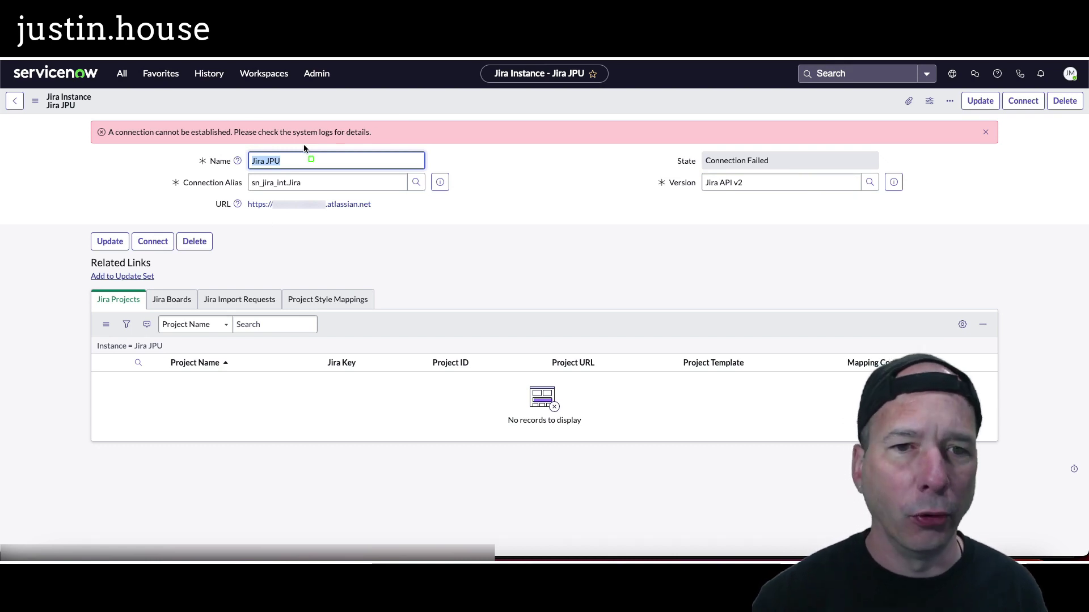
{"action": "left_click_drag", "start_coordinate": [325, 148], "coordinate": [383, 153]}
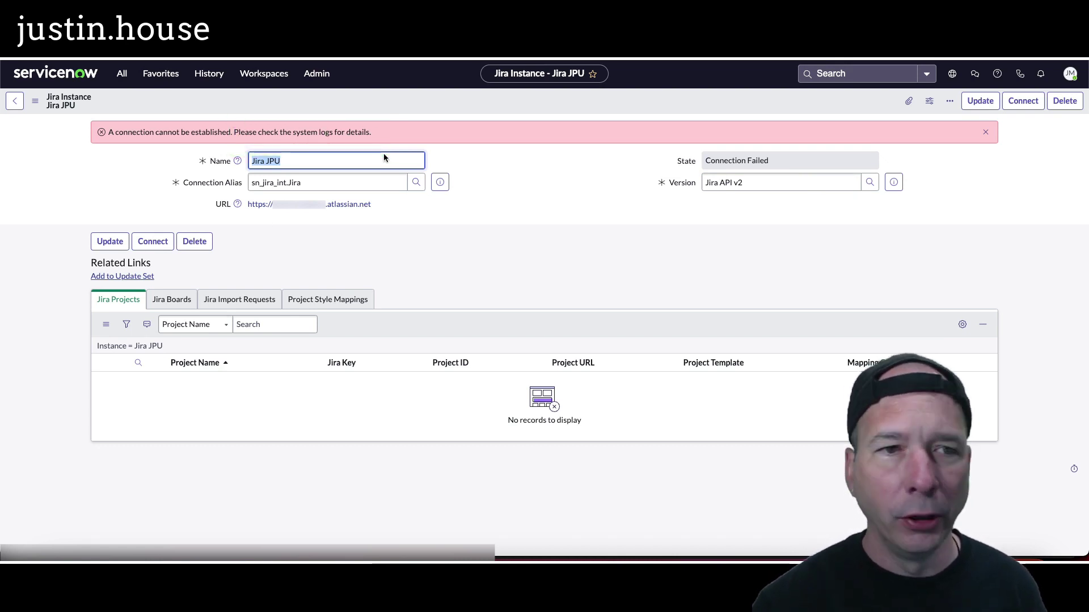
{"action": "left_click", "coordinate": [172, 75]}
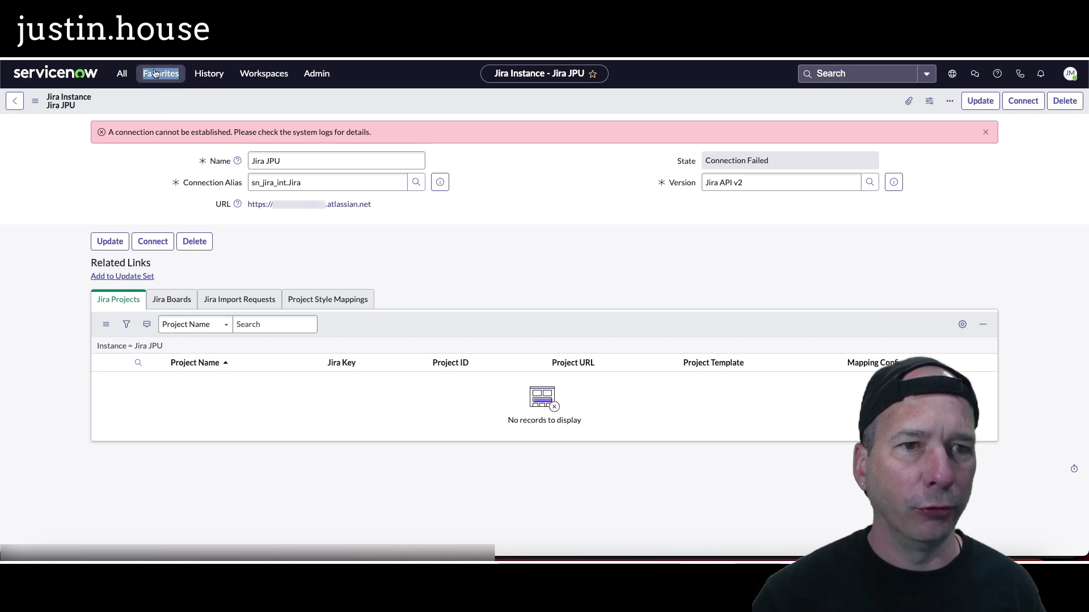
{"action": "key", "text": "Escape"}
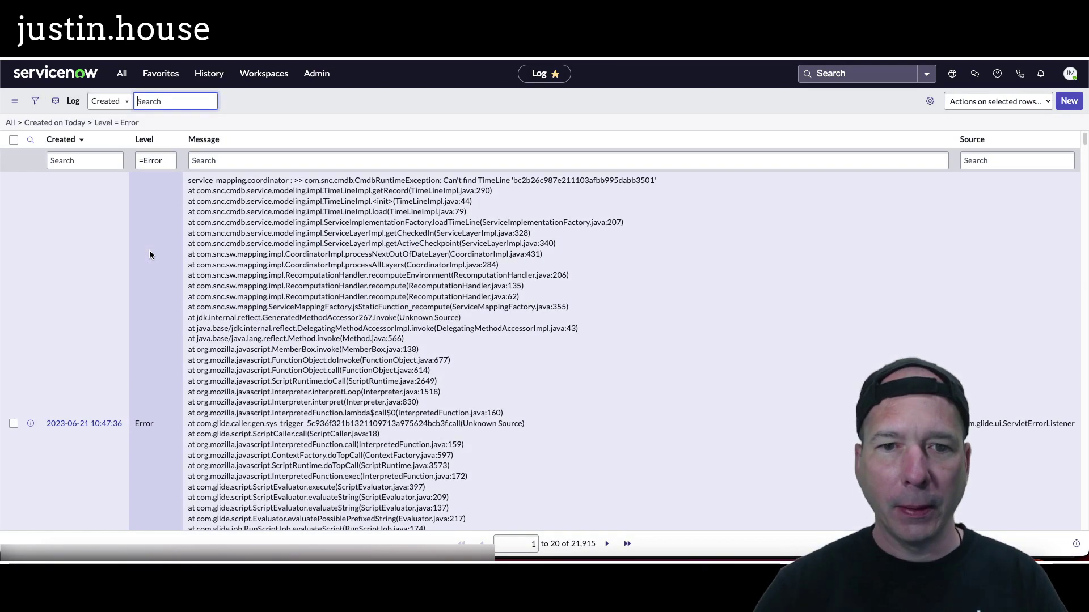
{"action": "left_click", "coordinate": [281, 163]}
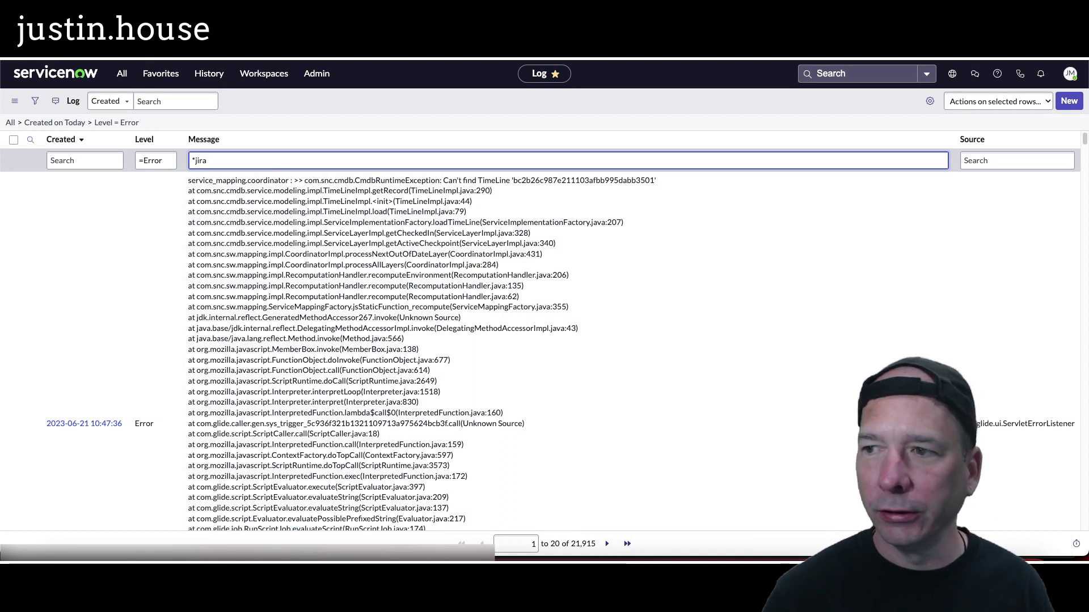
{"action": "key", "text": "Return"}
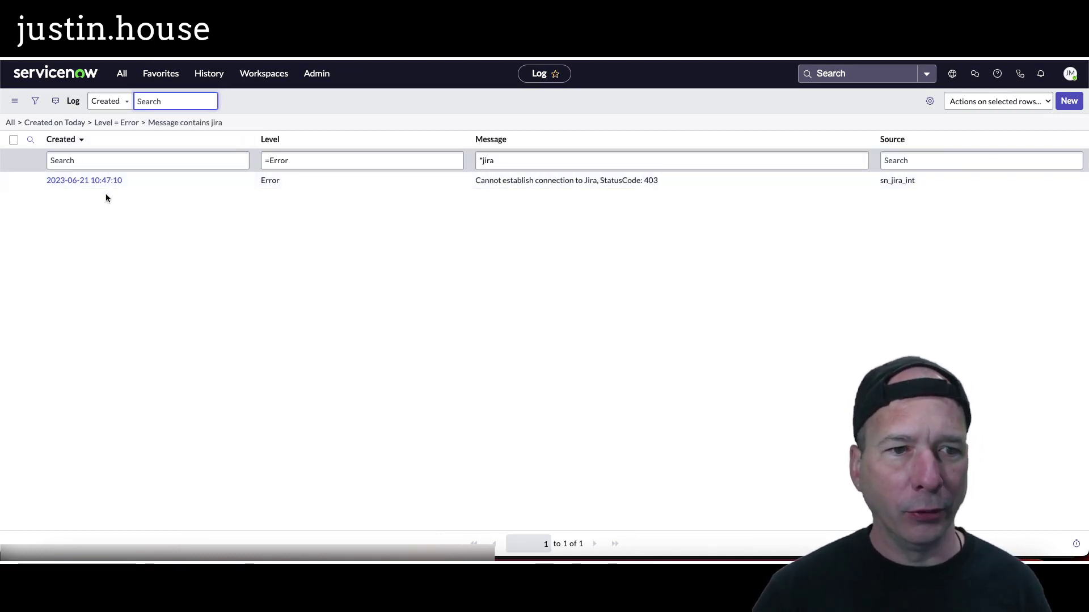
{"action": "left_click", "coordinate": [513, 162]}
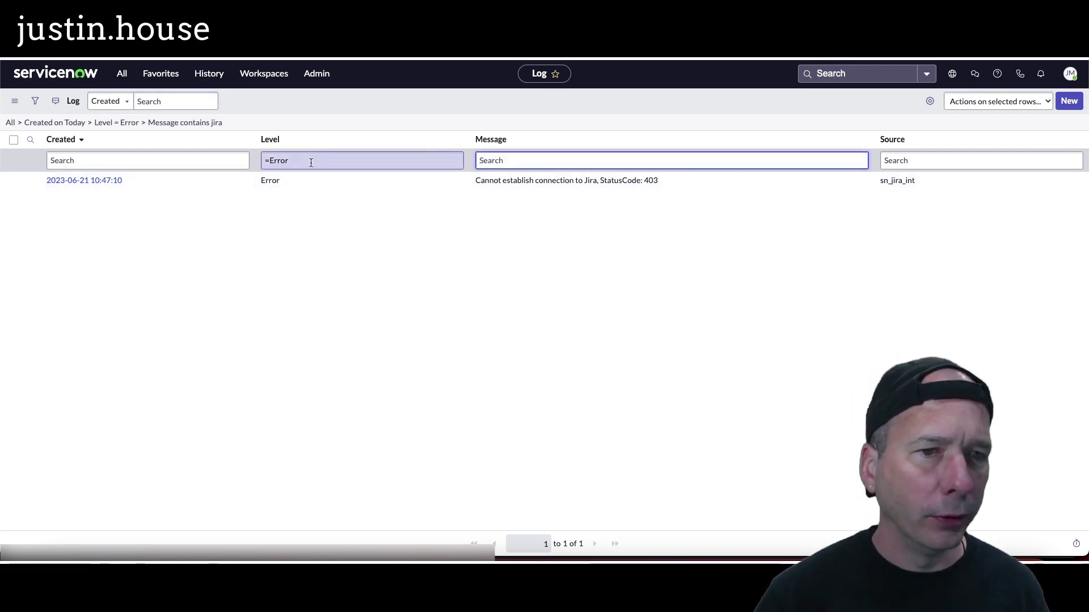
{"action": "left_click", "coordinate": [187, 164]}
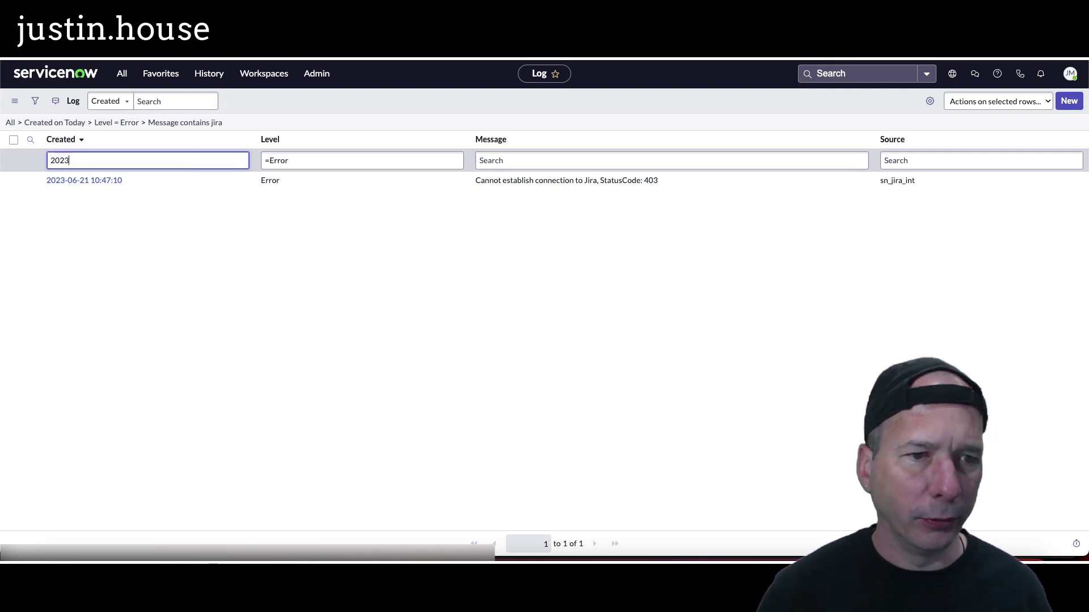
{"action": "type", "text": "2023-06-21 10"}
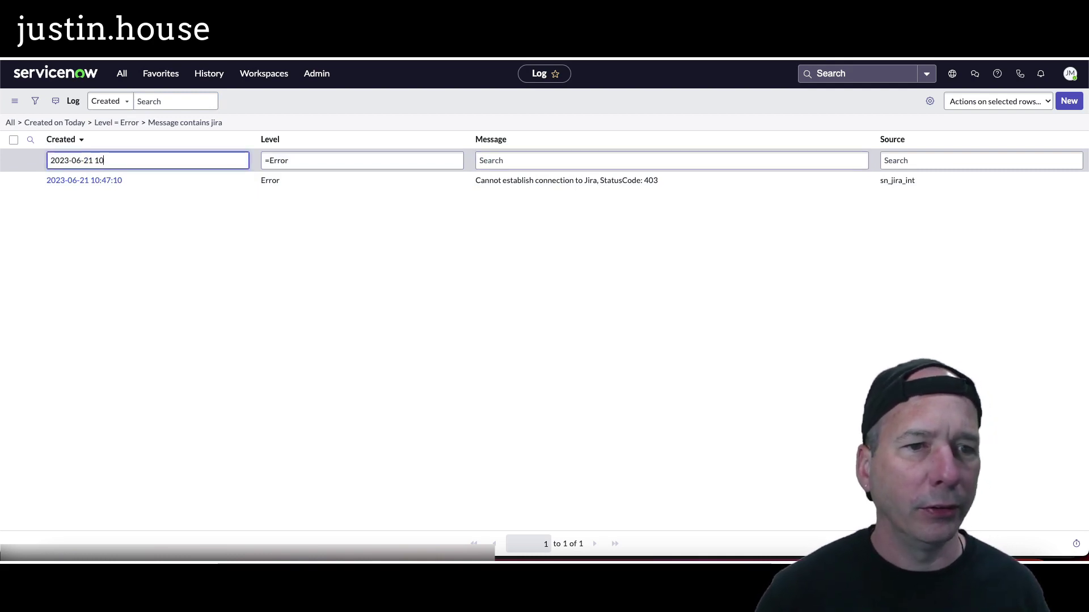
{"action": "type", "text": ":47"}
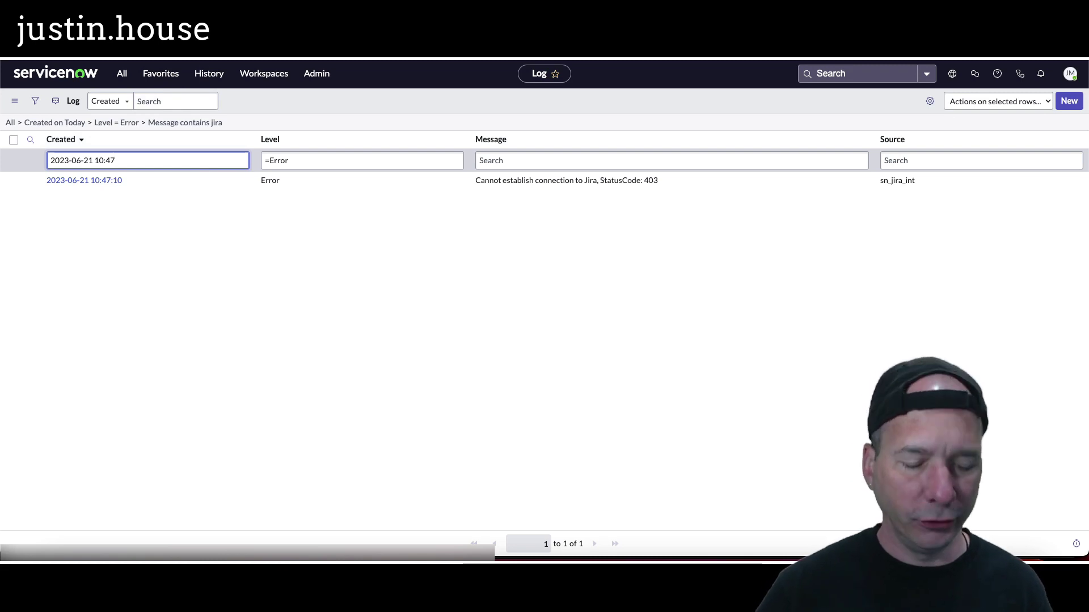
{"action": "key", "text": "ctrl+t"}
{"action": "type", "text": "status code j"}
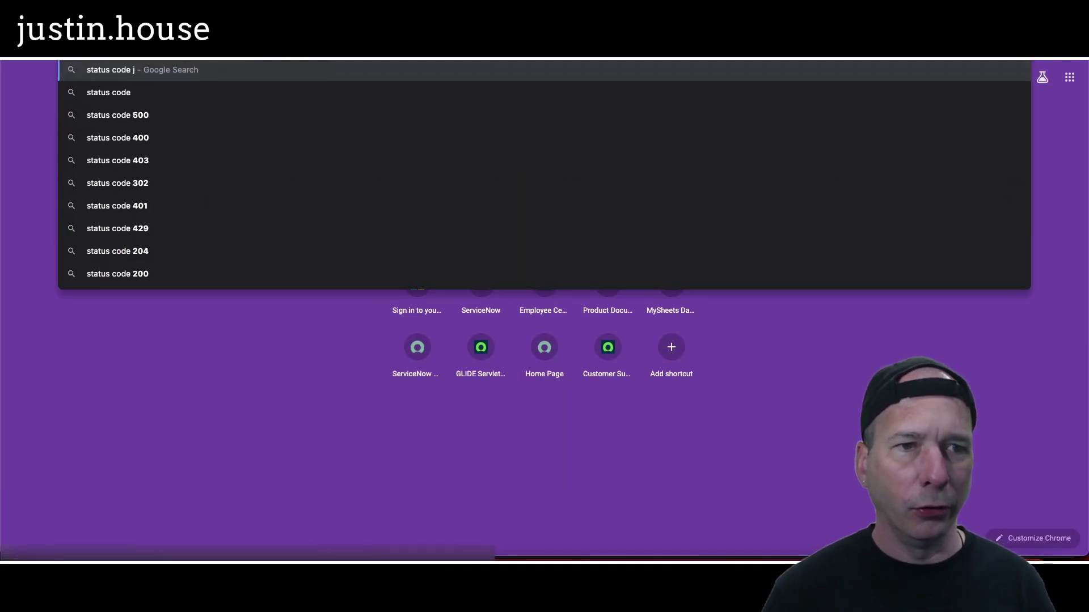
{"action": "type", "text": "ira 403"}
Step: Search Google for 'status code jira 403', then return to the Jira connection documentation window
{"action": "key", "text": "Return"}
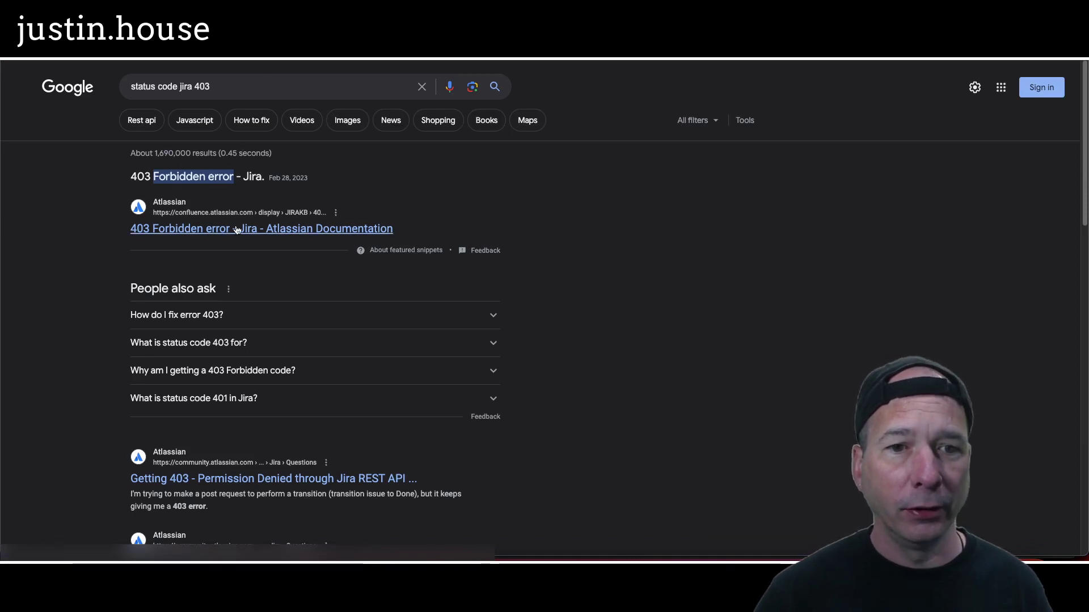
{"action": "left_click", "coordinate": [241, 52]}
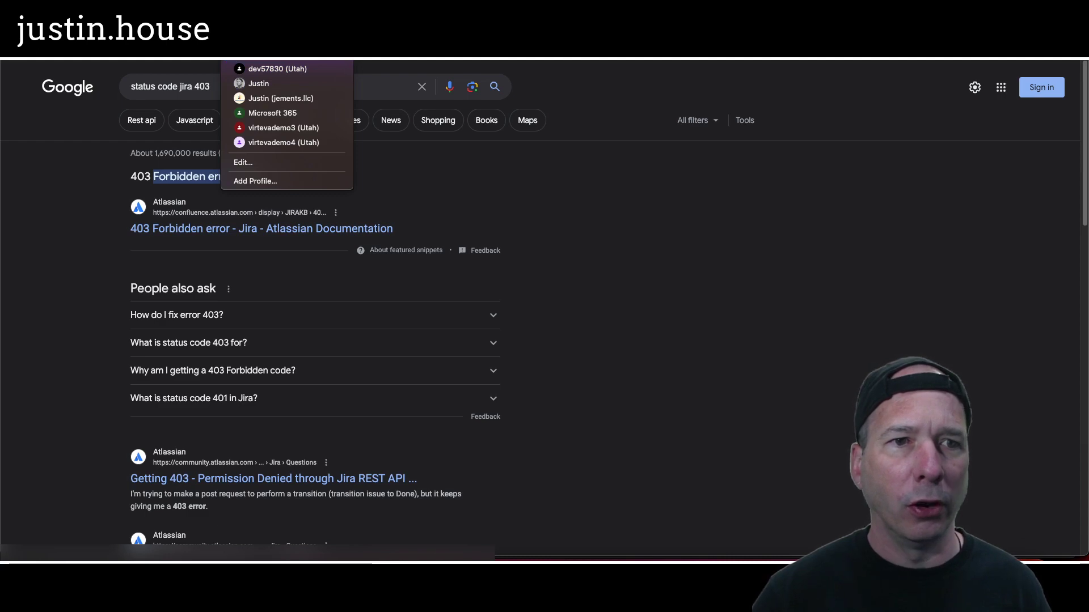
{"action": "key", "text": "Escape"}
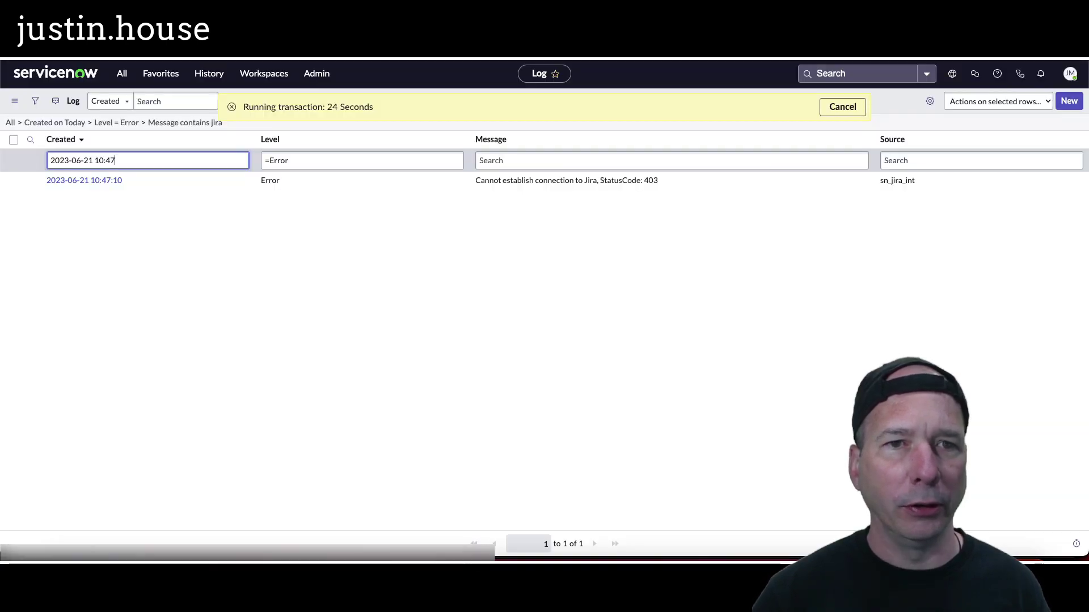
{"action": "key", "text": "Escape"}
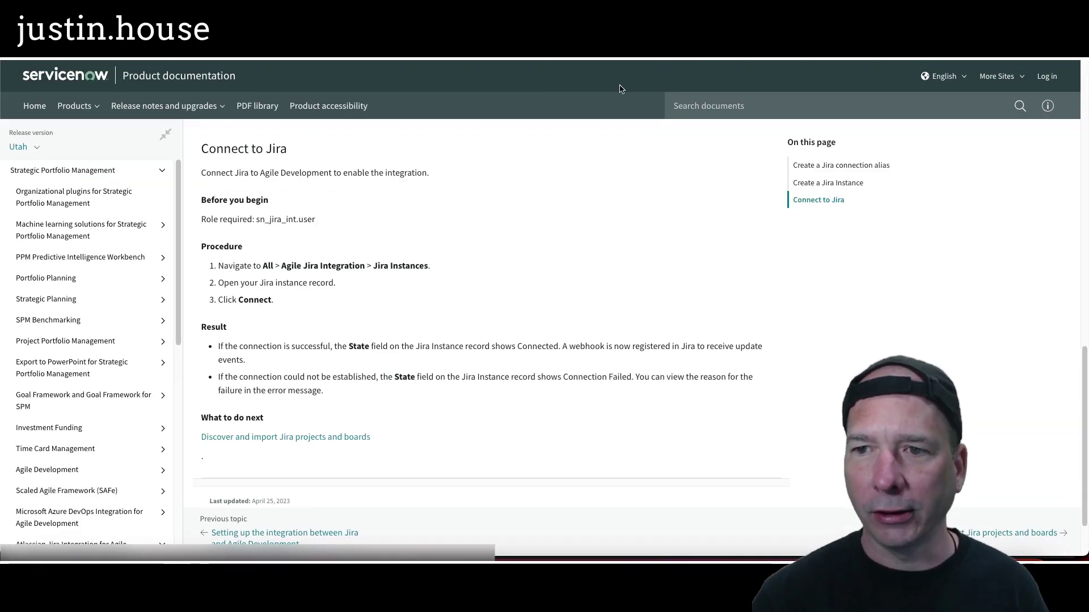
{"action": "scroll", "coordinate": [403, 333], "scroll_direction": "up", "scroll_amount": 15}
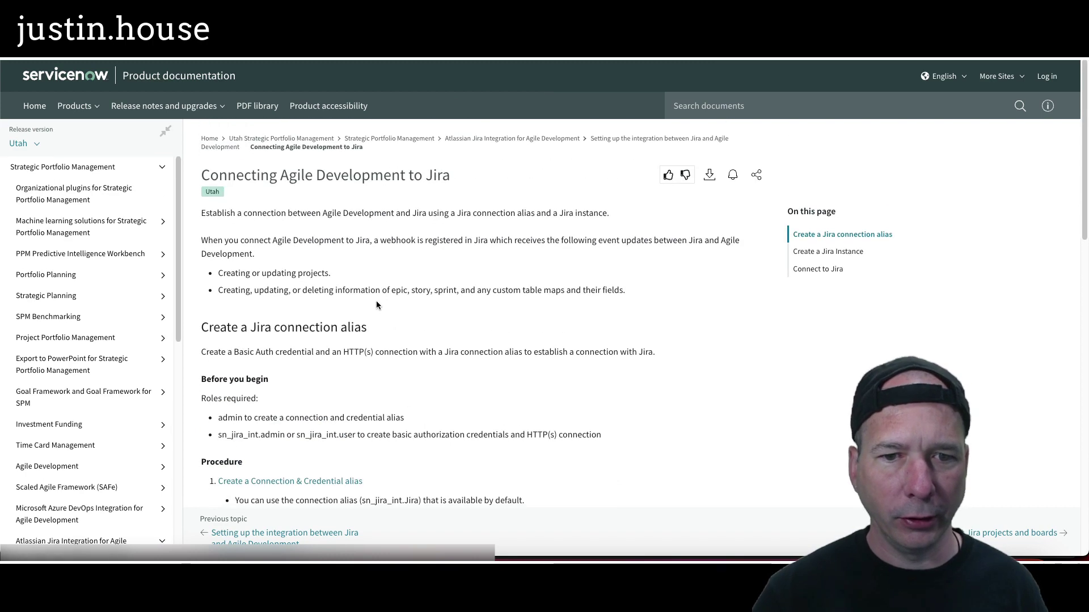
Step: Read through the 'Connecting Agile Development to Jira' doc, then switch to the Jira project's Access settings
{"action": "scroll", "coordinate": [333, 265], "scroll_direction": "down", "scroll_amount": 3}
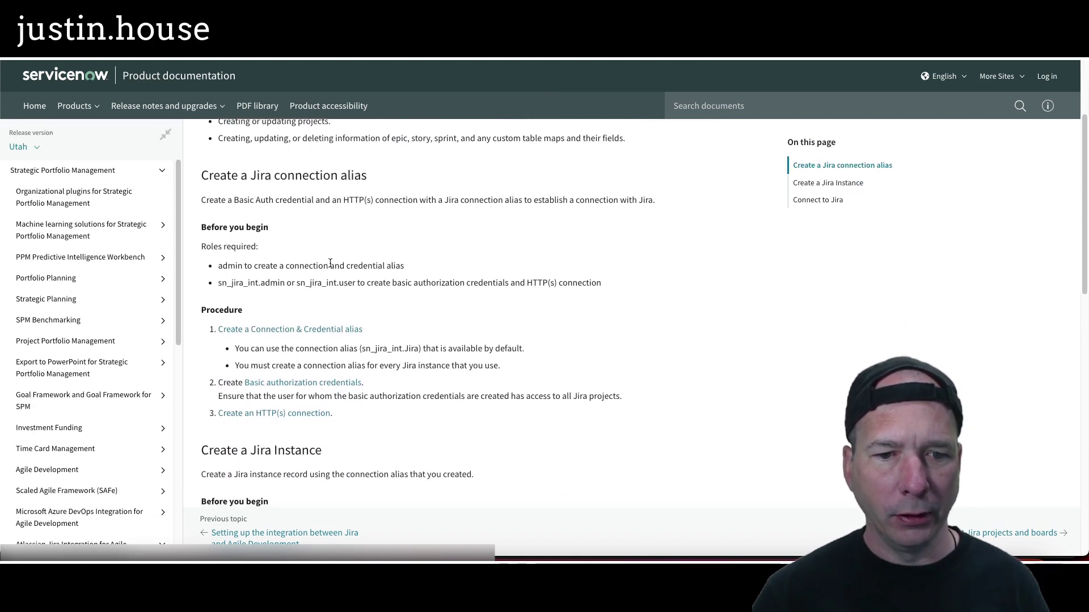
{"action": "scroll", "coordinate": [340, 292], "scroll_direction": "down", "scroll_amount": 4}
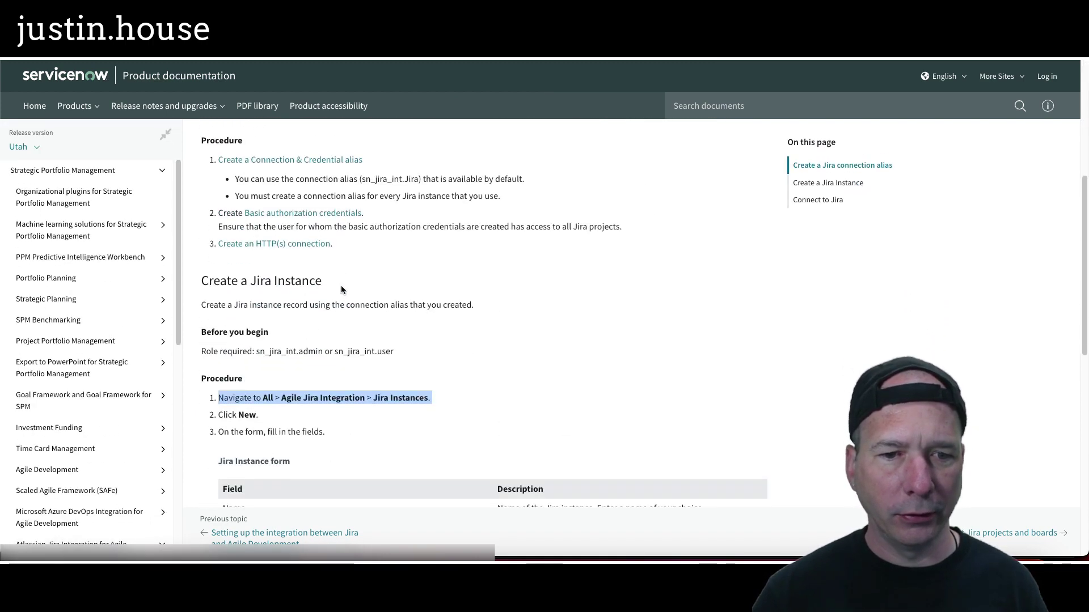
{"action": "scroll", "coordinate": [340, 292], "scroll_direction": "down", "scroll_amount": 6}
{"action": "left_click", "coordinate": [253, 56]}
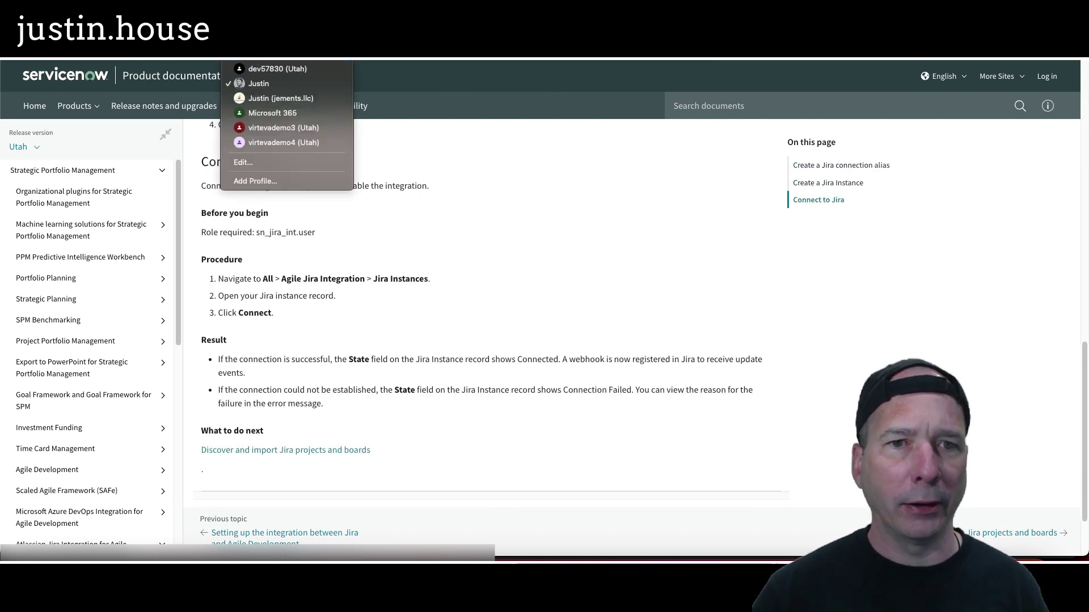
{"action": "left_click", "coordinate": [278, 69]}
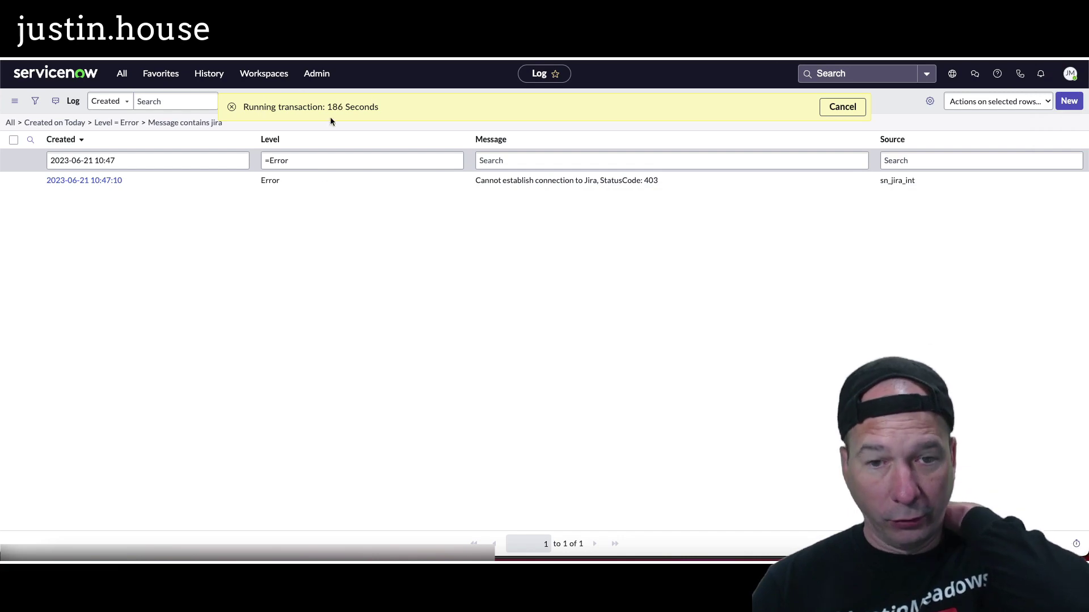
{"action": "left_click", "coordinate": [253, 56]}
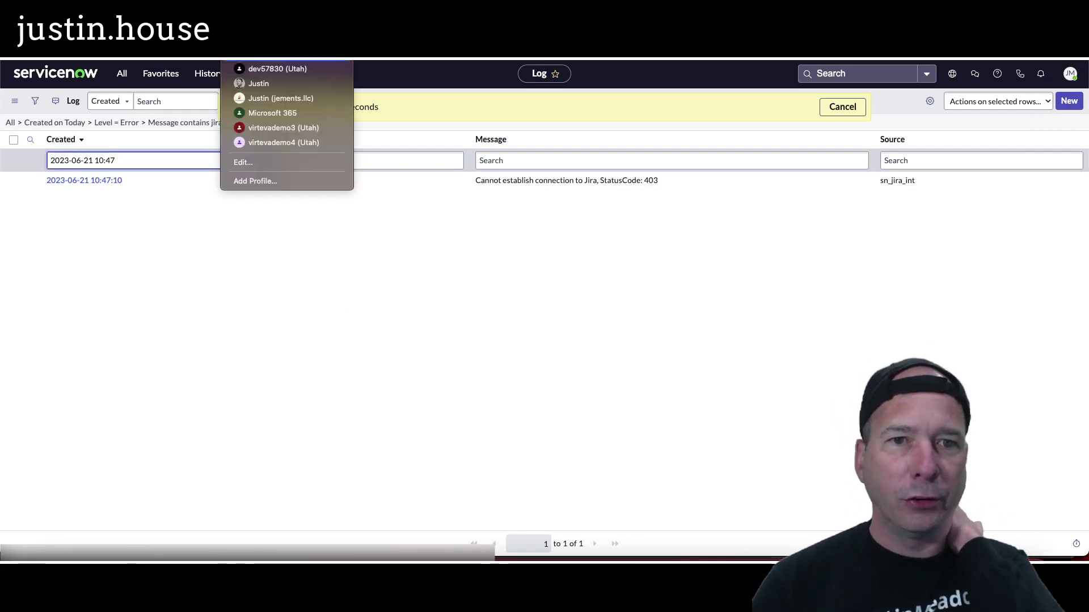
{"action": "left_click", "coordinate": [260, 84]}
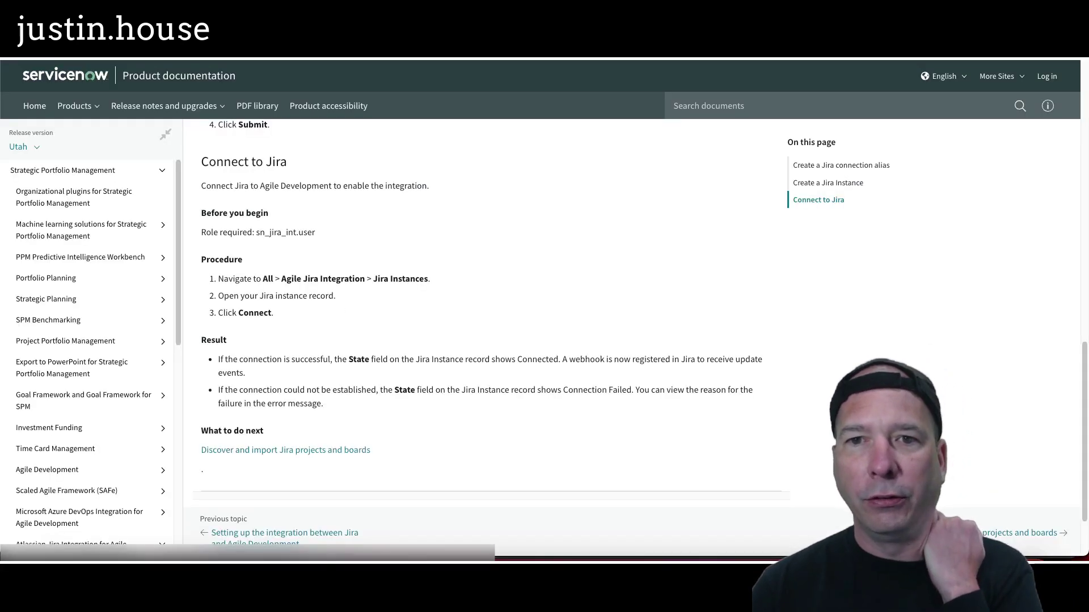
{"action": "key", "text": "alt+Tab"}
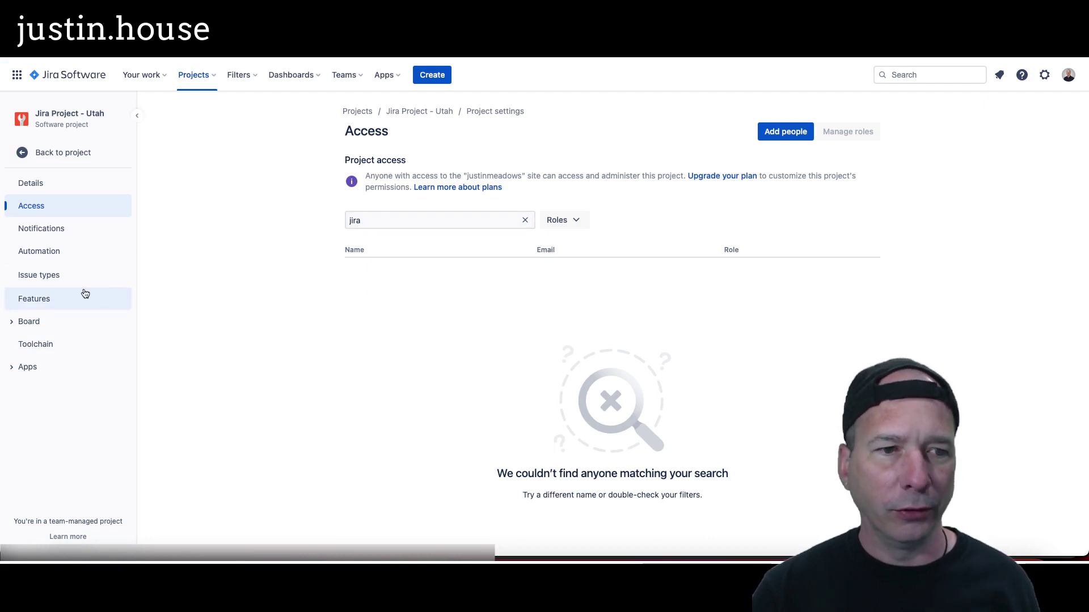
Step: Clear the 'jira' member search so Jira Project - Utah's Access list shows both Administrator accounts
{"action": "left_click", "coordinate": [73, 207]}
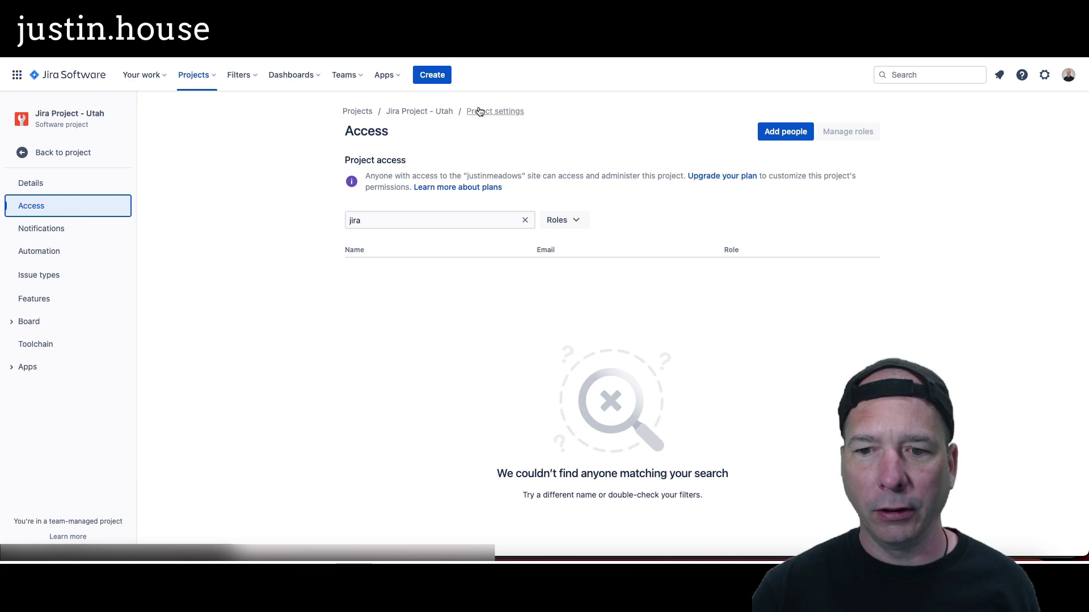
{"action": "left_click", "coordinate": [525, 220]}
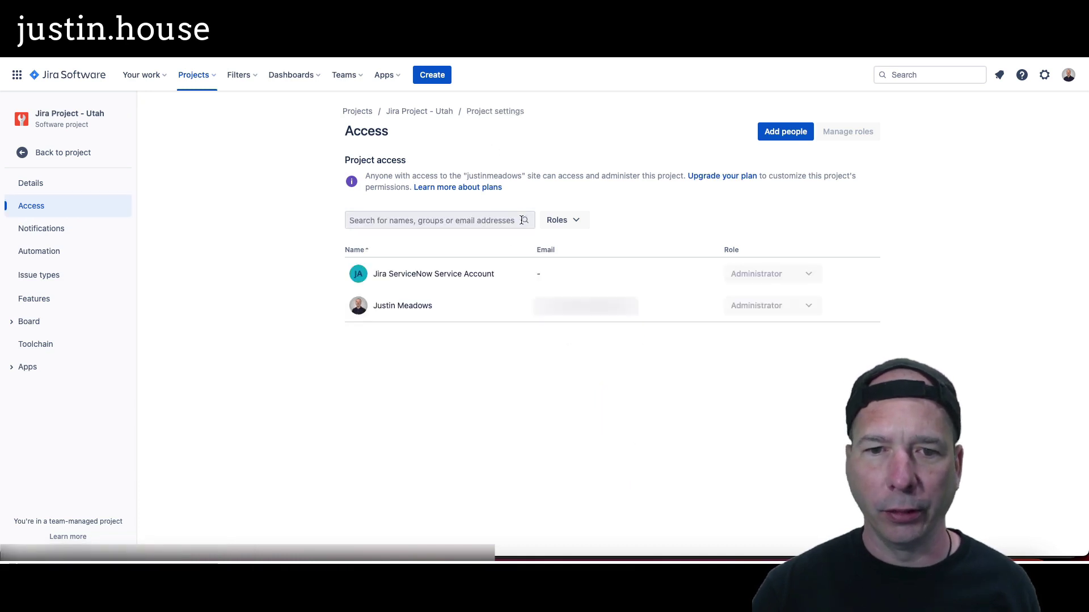
{"action": "mouse_move", "coordinate": [811, 280]}
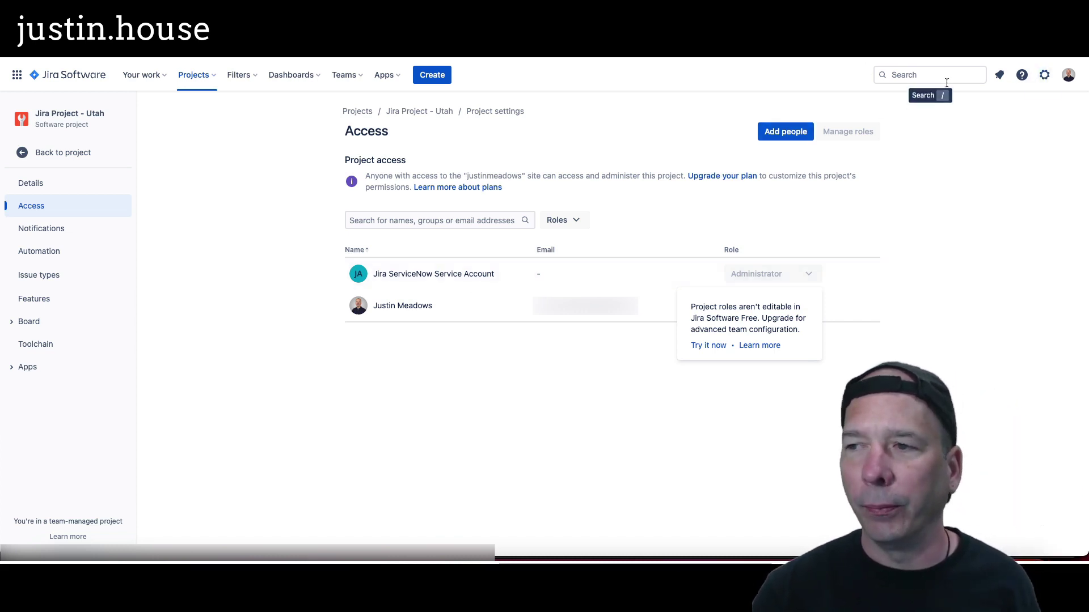
{"action": "left_click", "coordinate": [1055, 75]}
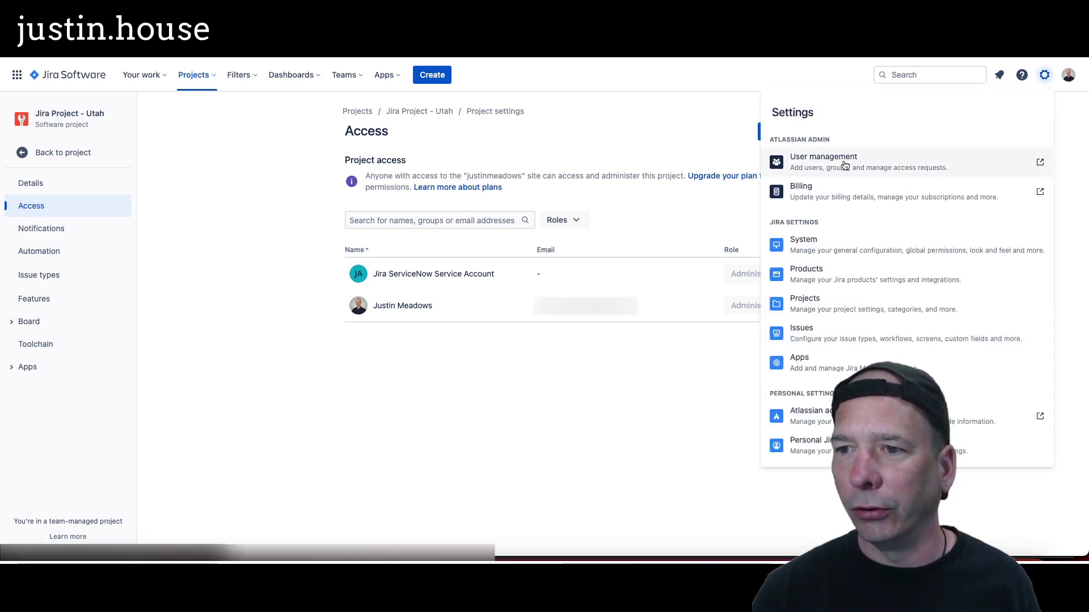
Step: Open the ServiceNow service account's details under User management > Users
{"action": "left_click", "coordinate": [799, 163]}
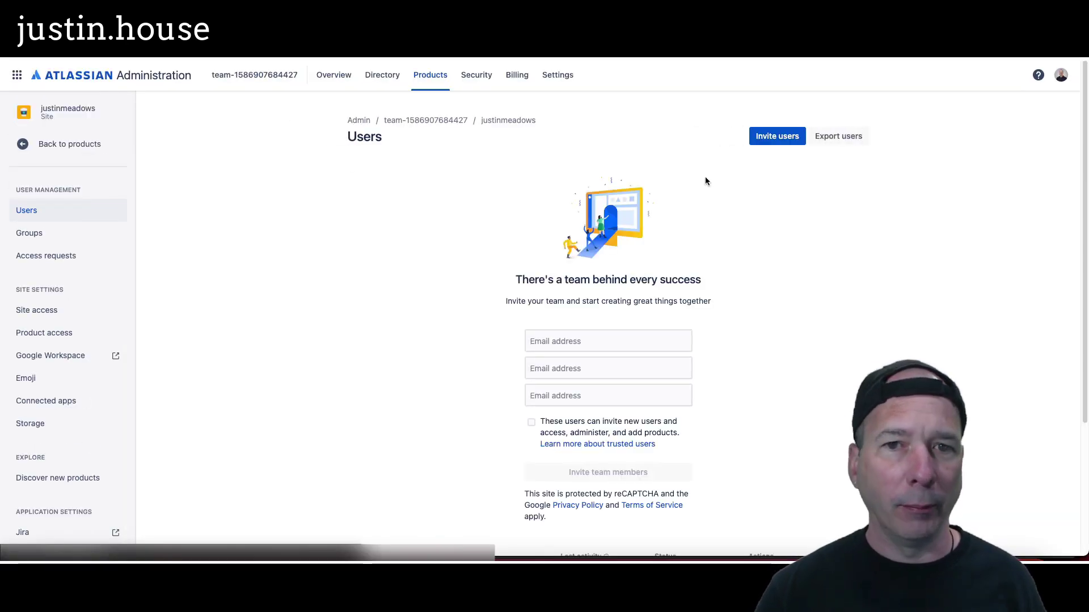
{"action": "scroll", "coordinate": [404, 333], "scroll_direction": "down", "scroll_amount": 5}
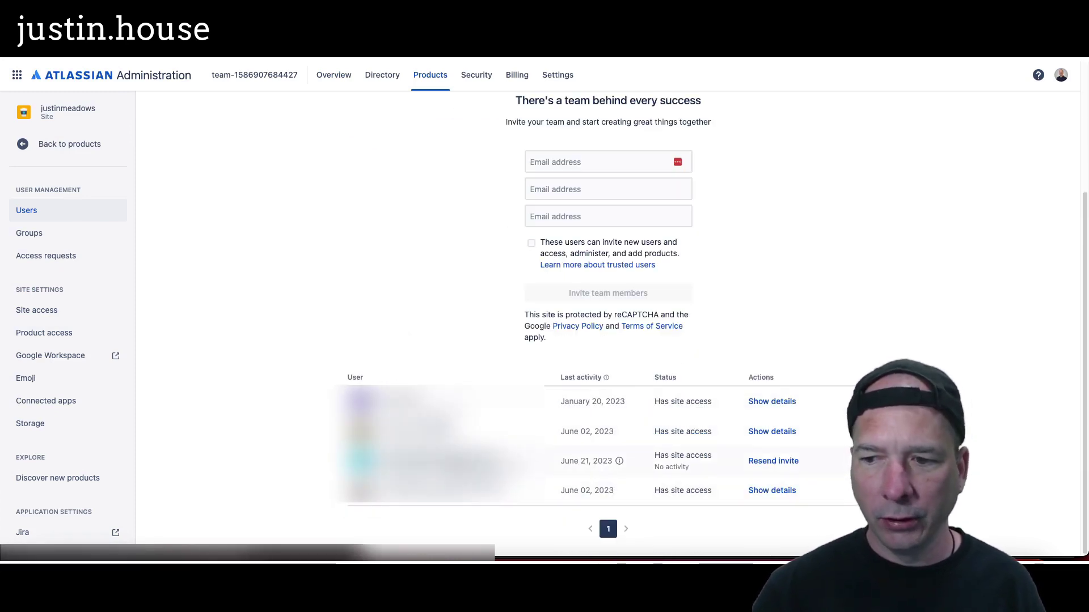
{"action": "left_click", "coordinate": [838, 461]}
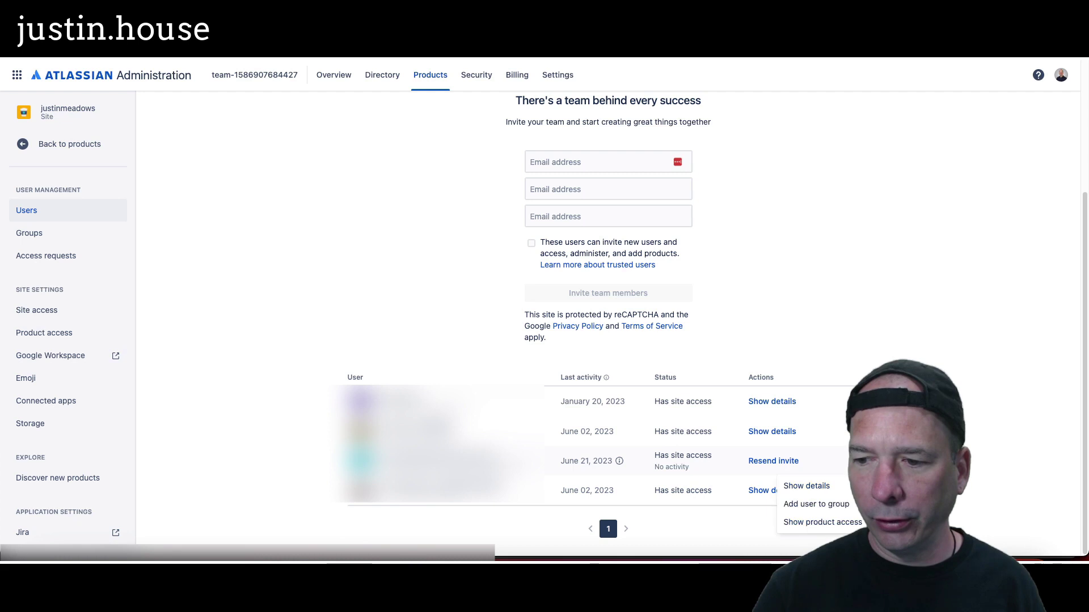
{"action": "left_click", "coordinate": [832, 486]}
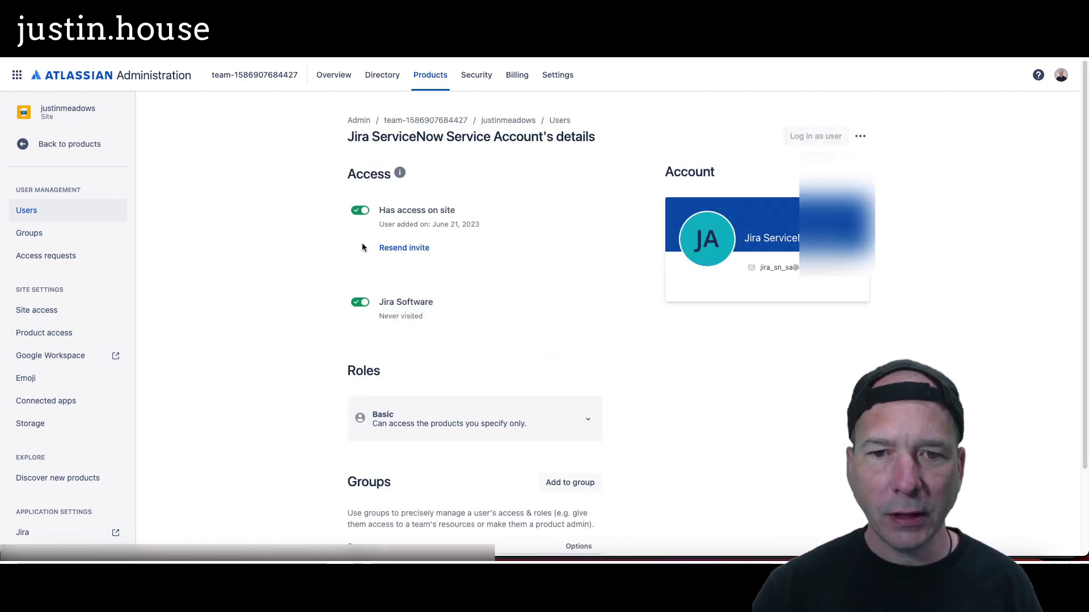
{"action": "scroll", "coordinate": [361, 251], "scroll_direction": "down", "scroll_amount": 3}
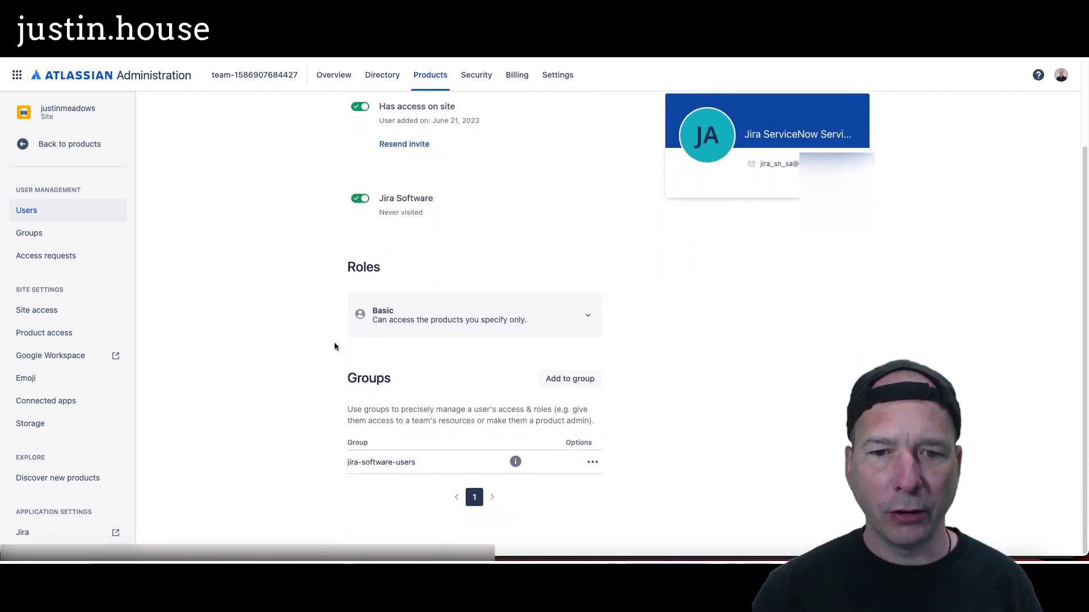
Step: Change the service account's role from Basic to Trusted, then return to the ServiceNow window
{"action": "left_click", "coordinate": [448, 309]}
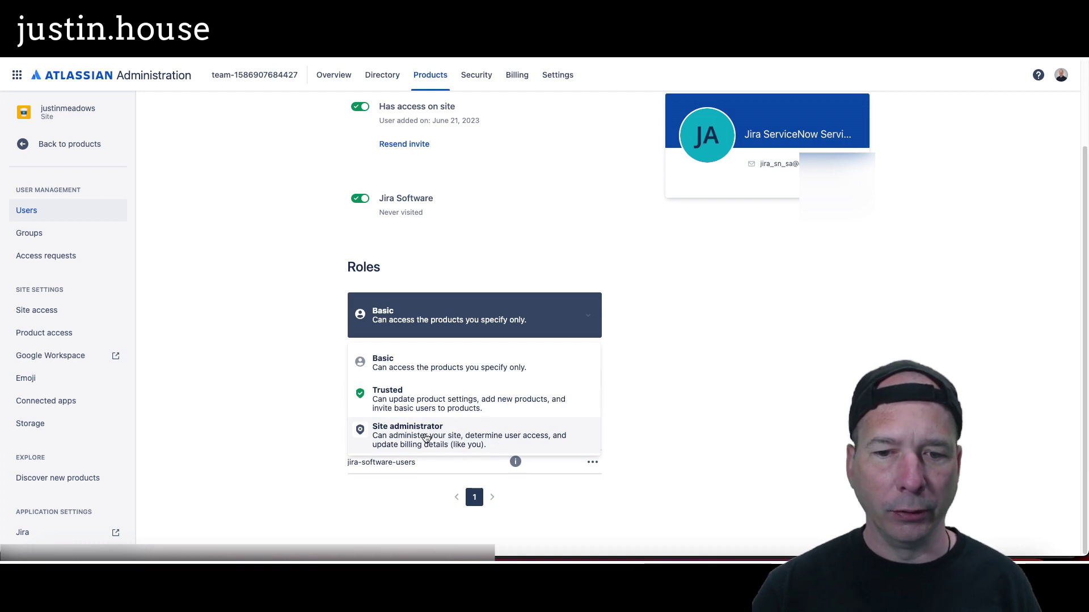
{"action": "left_click", "coordinate": [406, 391]}
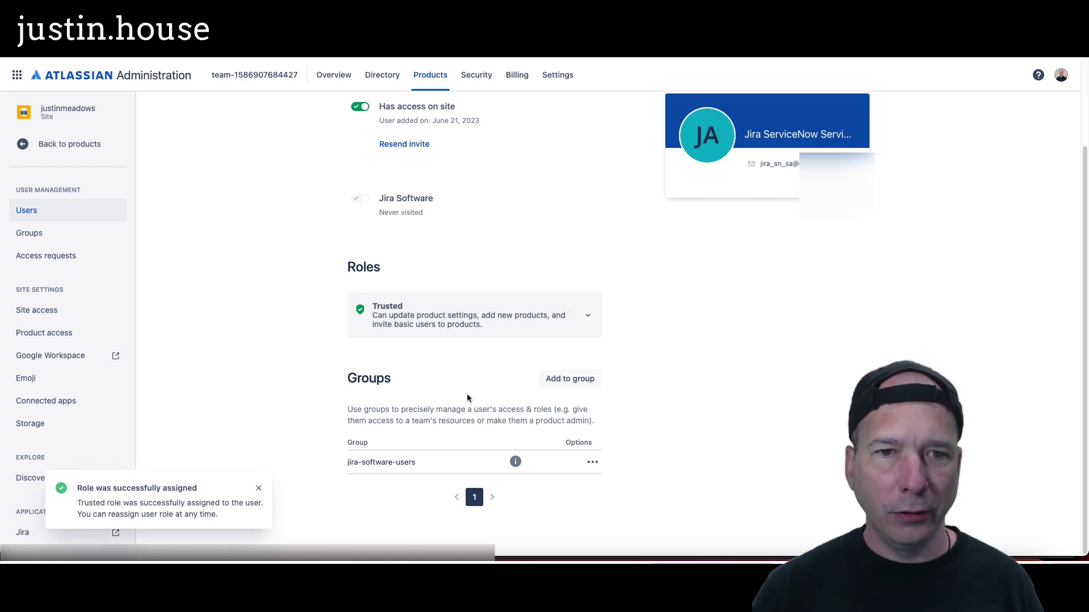
{"action": "left_click", "coordinate": [232, 54]}
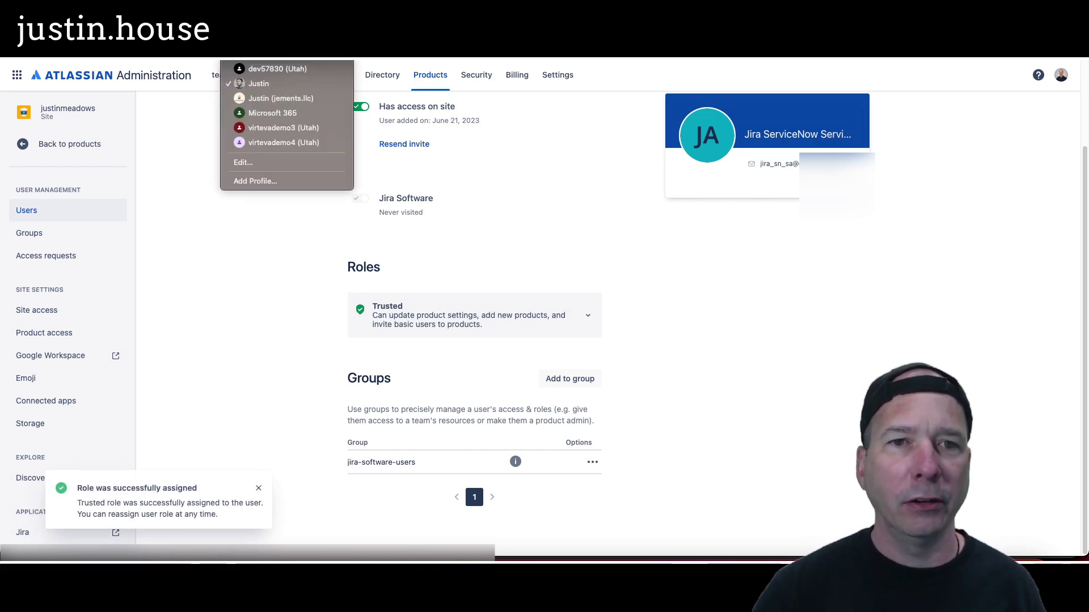
{"action": "left_click", "coordinate": [266, 85]}
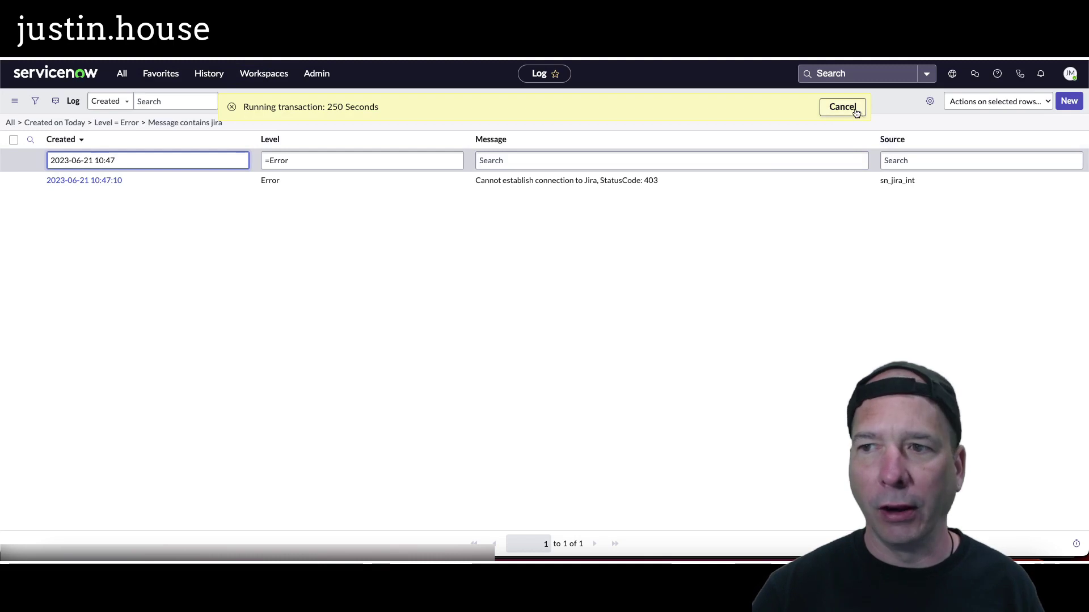
Step: Reopen the Jira JPU instance record from History and connect it so its State shows Connected
{"action": "left_click", "coordinate": [855, 112]}
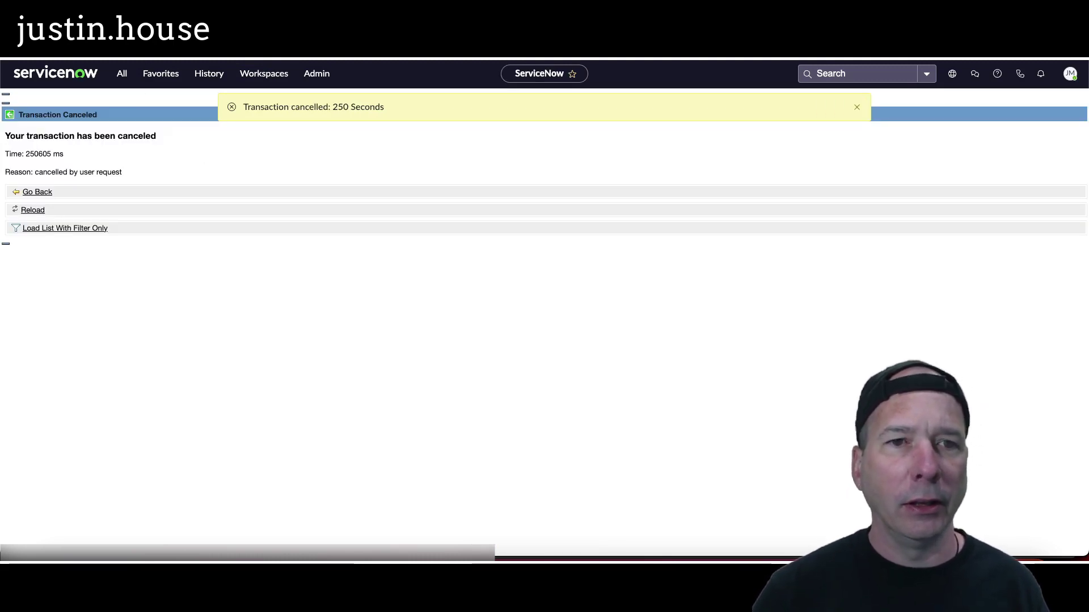
{"action": "left_click", "coordinate": [208, 73]}
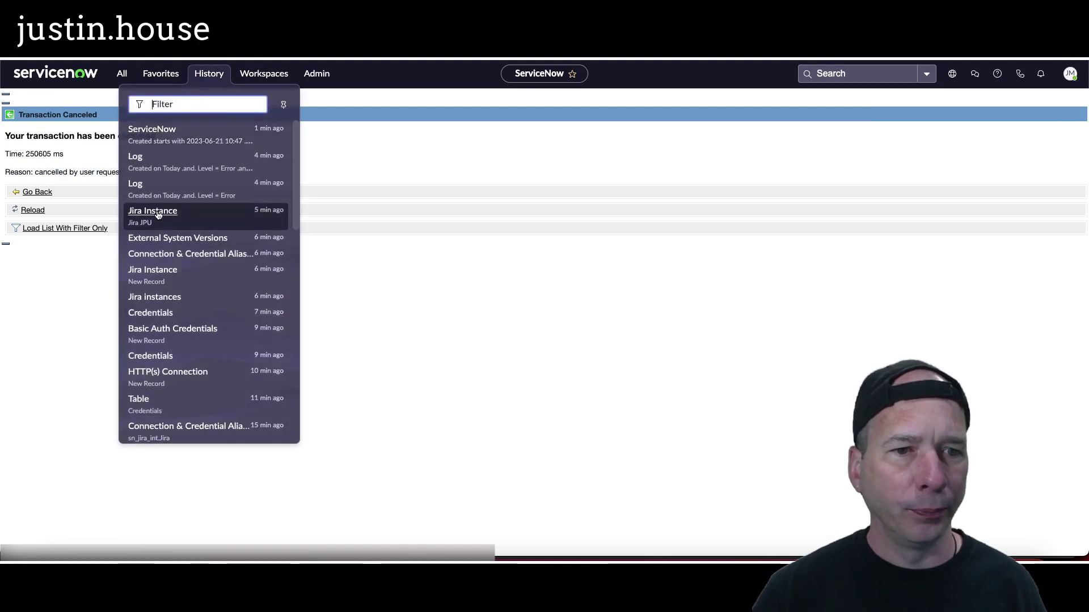
{"action": "left_click", "coordinate": [154, 212]}
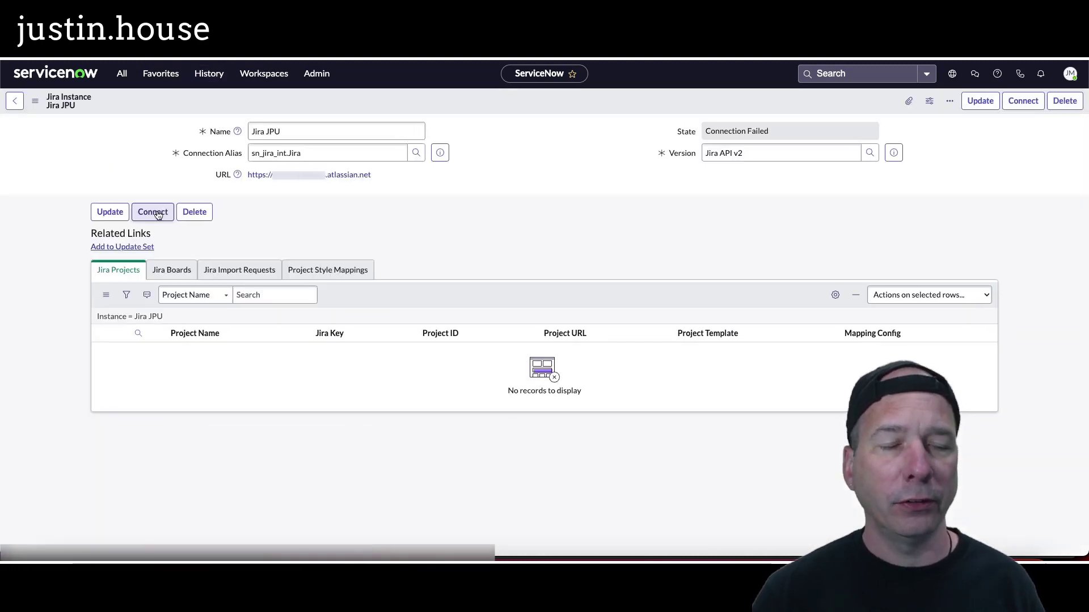
{"action": "left_click", "coordinate": [162, 212]}
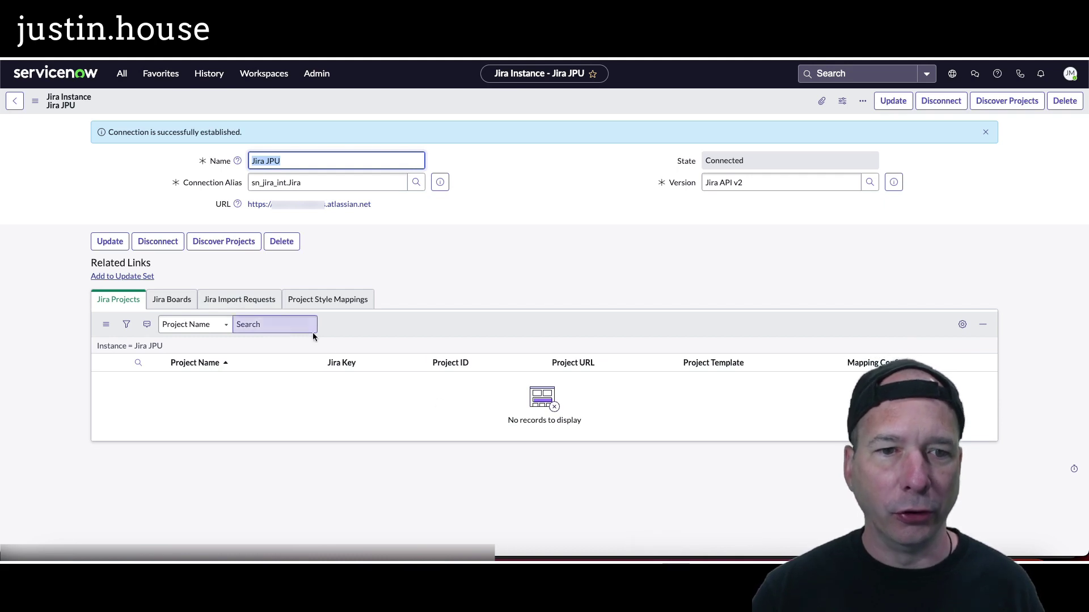
{"action": "left_click", "coordinate": [265, 60]}
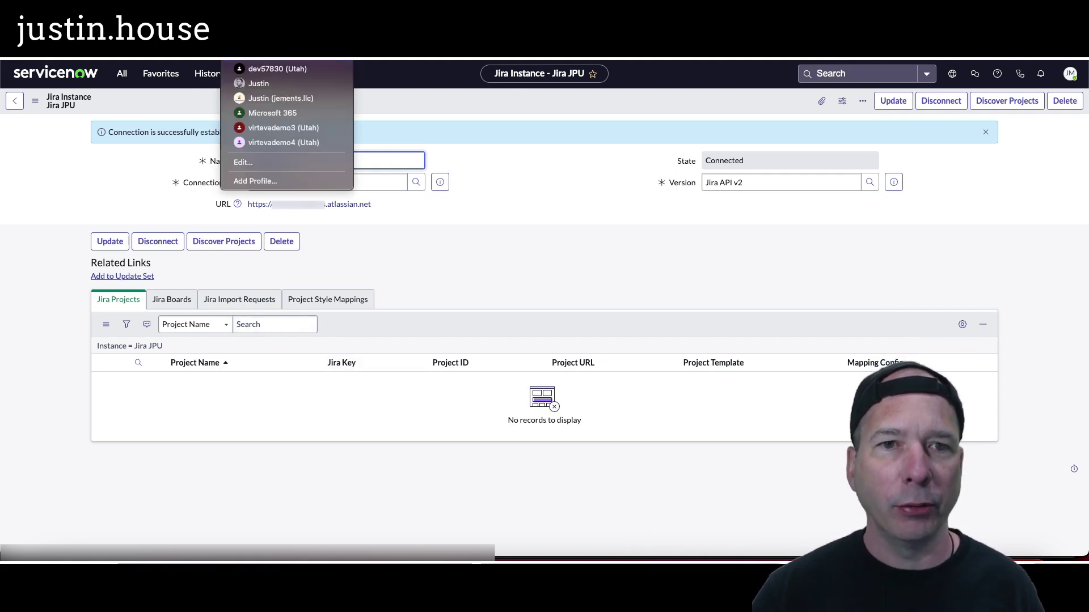
Step: Open the 'Discover and import Jira projects and boards' guide from the Connect to Jira docs page
{"action": "left_click", "coordinate": [259, 83]}
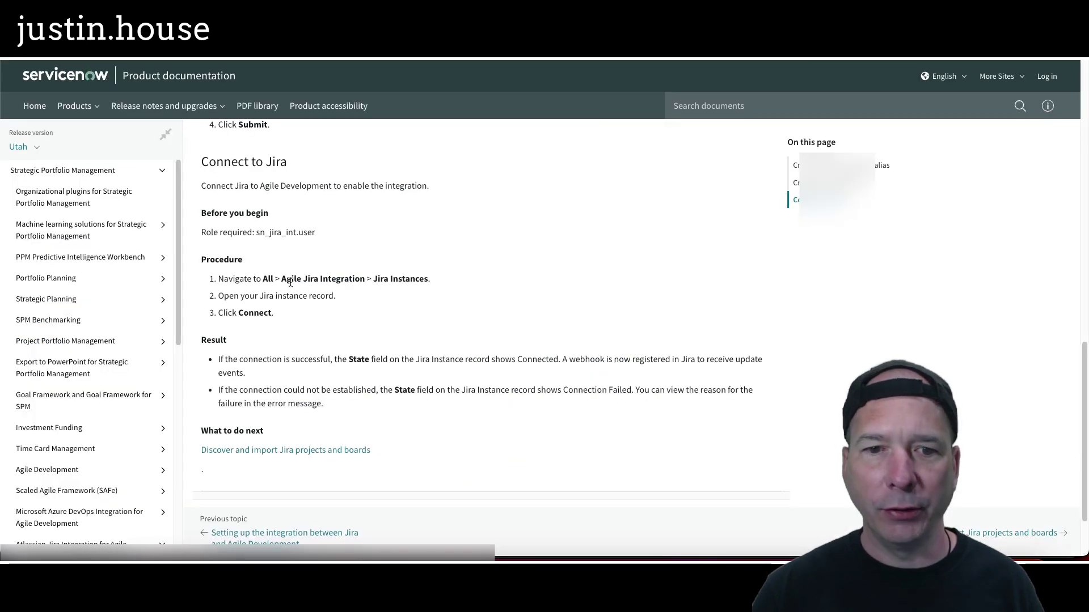
{"action": "scroll", "coordinate": [265, 382], "scroll_direction": "down", "scroll_amount": 2}
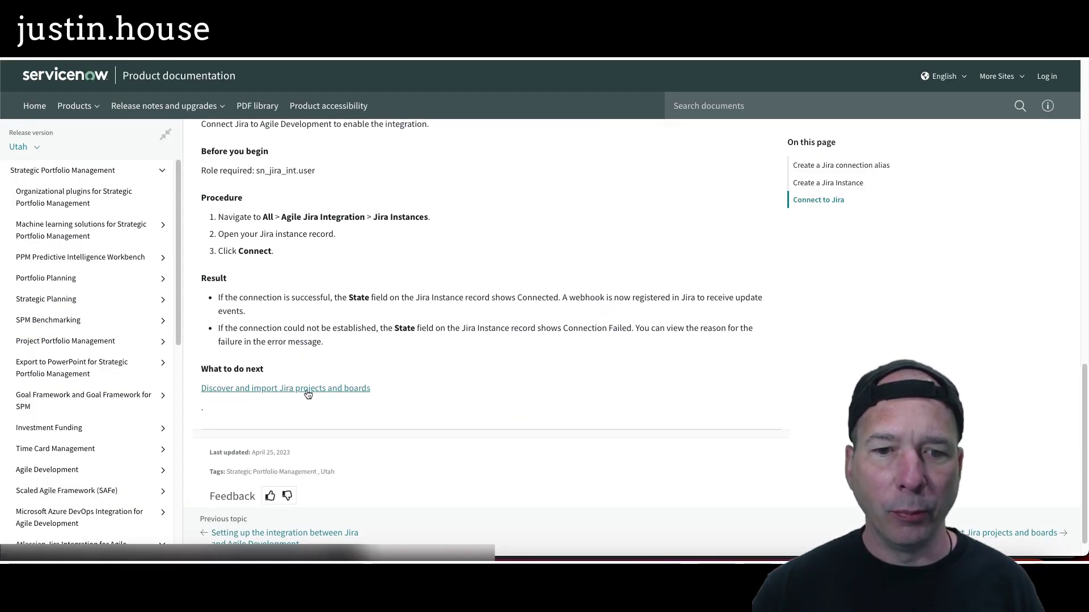
{"action": "left_click", "coordinate": [307, 389]}
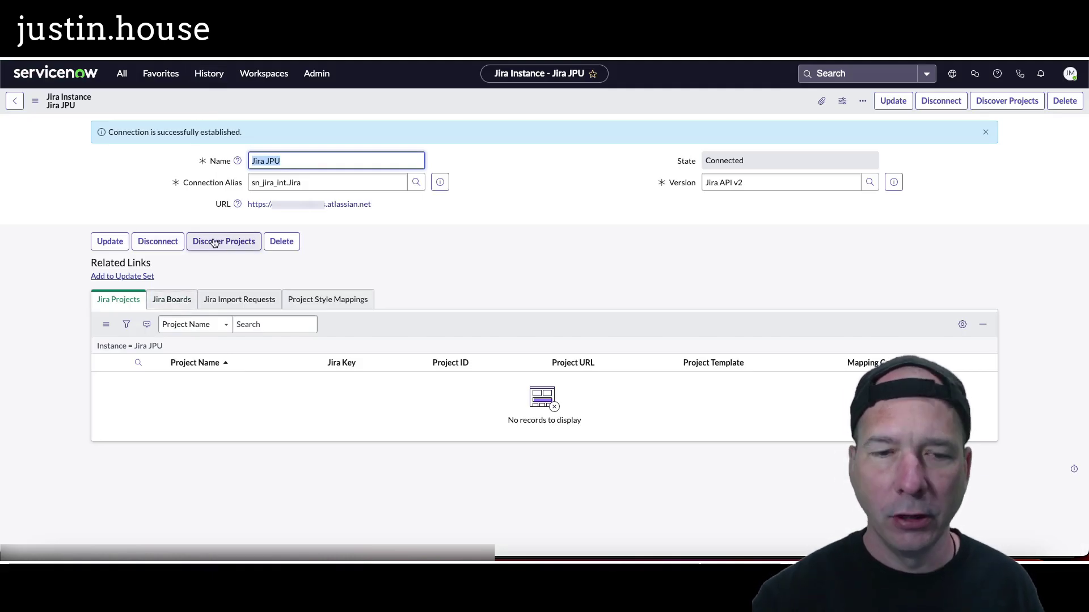
Step: Run Discover Projects on the Jira JPU instance and open its Jira Import Requests list
{"action": "left_click_drag", "start_coordinate": [189, 229], "coordinate": [280, 266]}
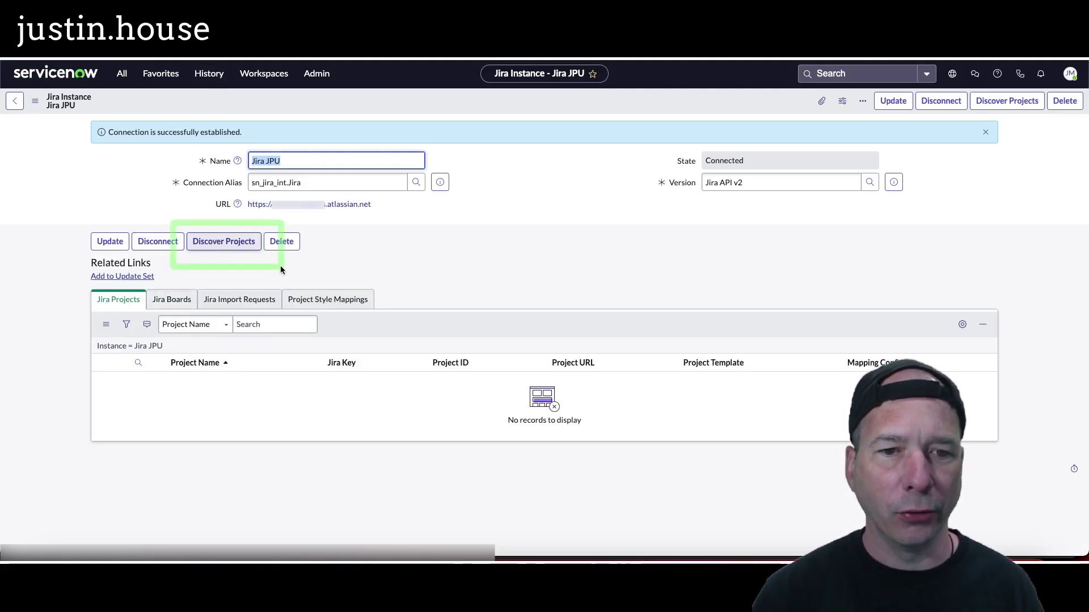
{"action": "left_click", "coordinate": [242, 242]}
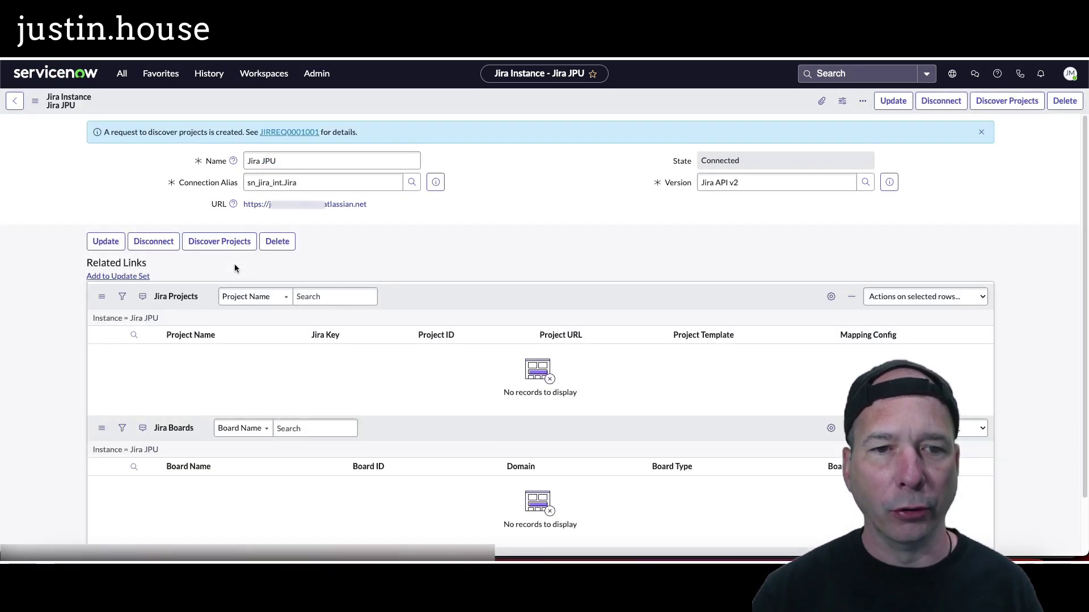
{"action": "left_click", "coordinate": [246, 300]}
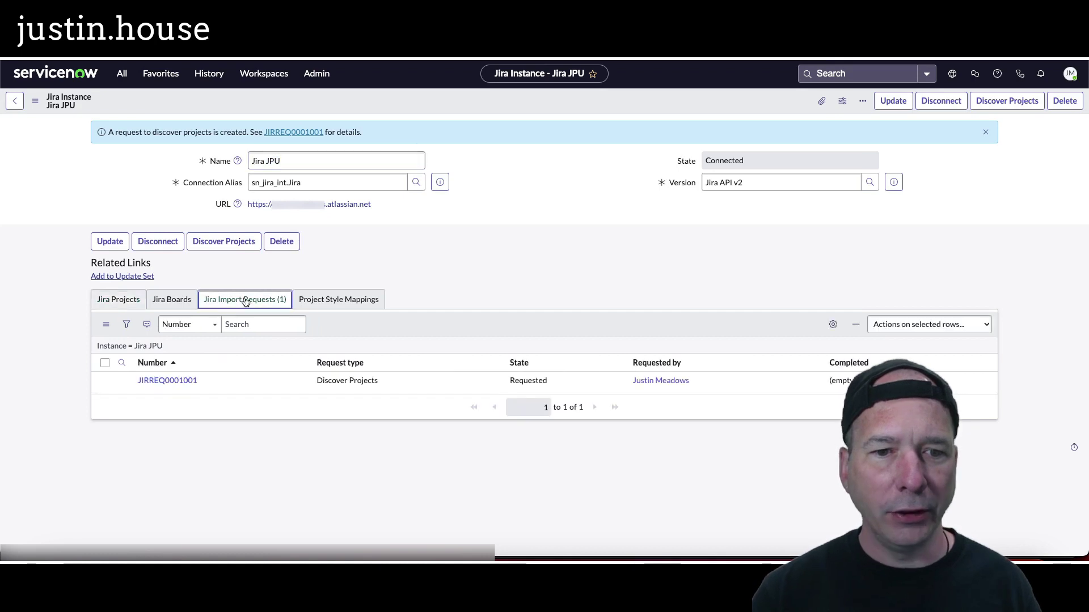
{"action": "left_click", "coordinate": [481, 323]}
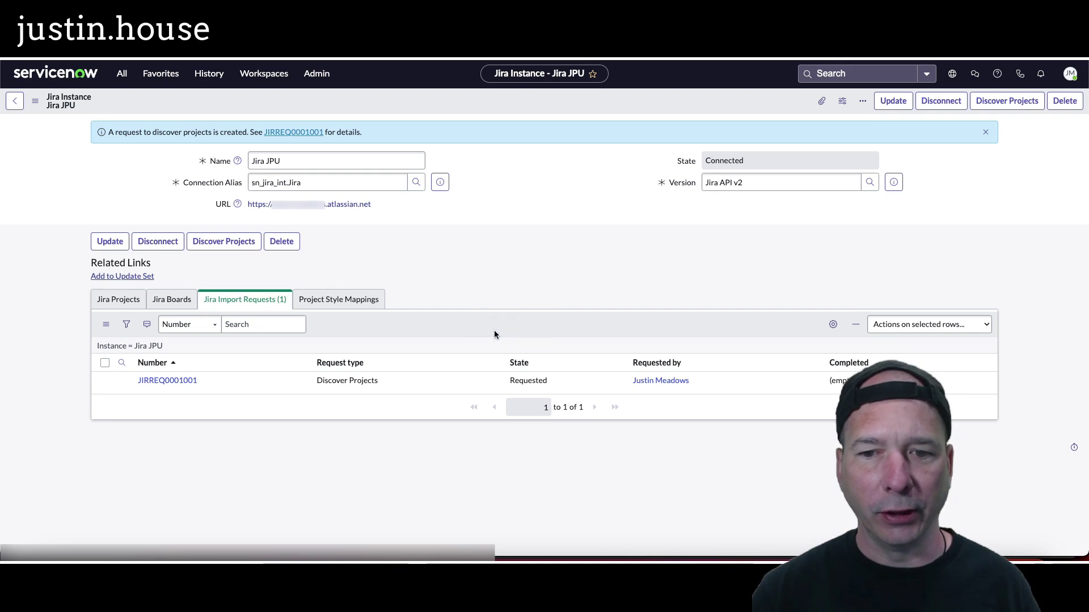
Step: Refresh the import requests list until Discover Projects, Discover Boards and Create Mappings all complete
{"action": "right_click", "coordinate": [449, 329]}
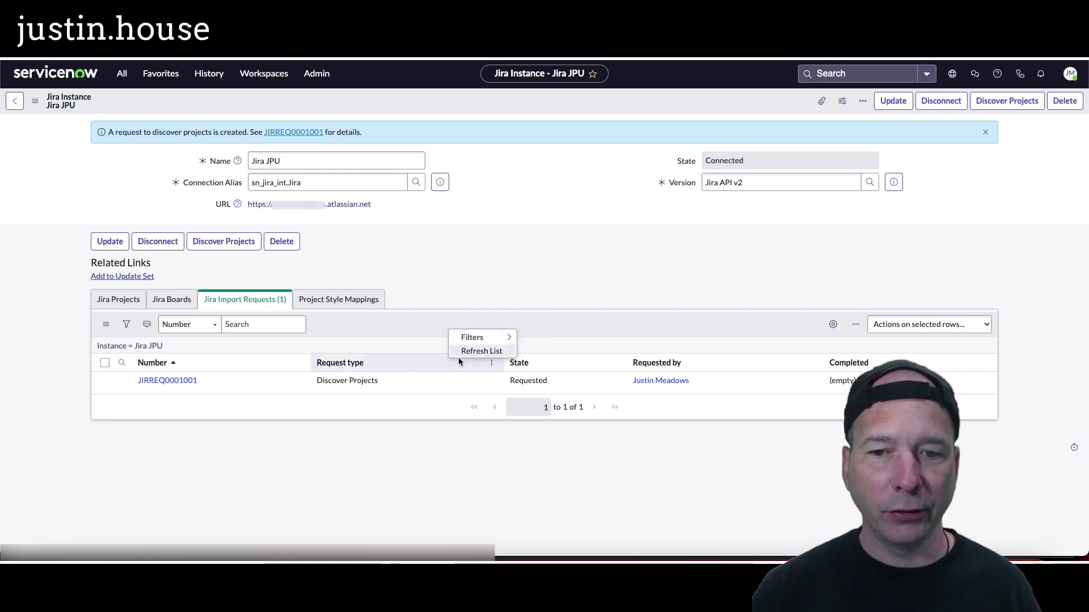
{"action": "left_click", "coordinate": [461, 350]}
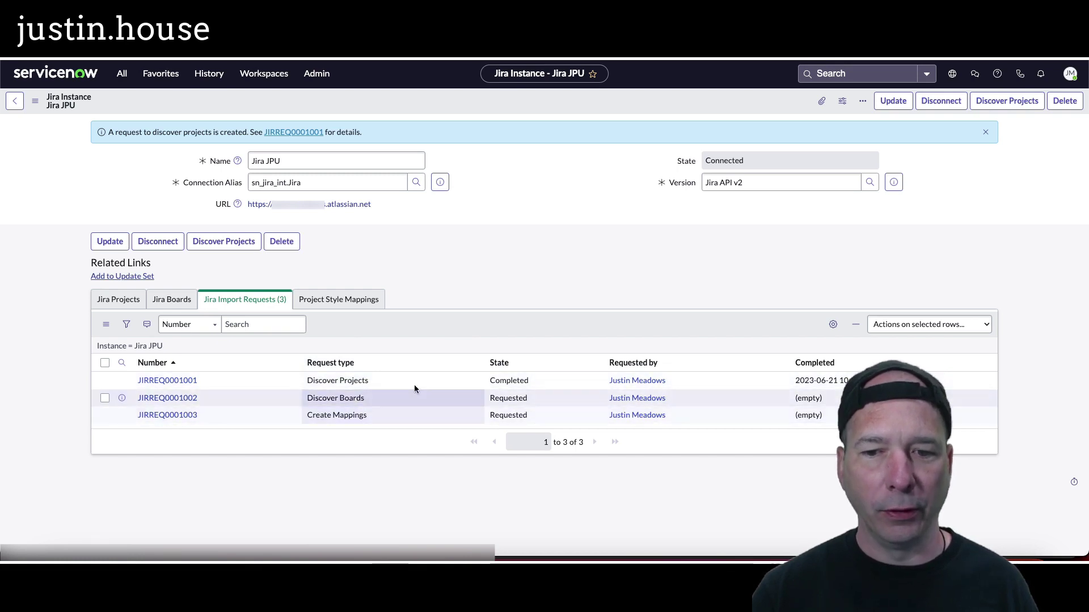
{"action": "right_click", "coordinate": [481, 328]}
{"action": "left_click", "coordinate": [489, 351]}
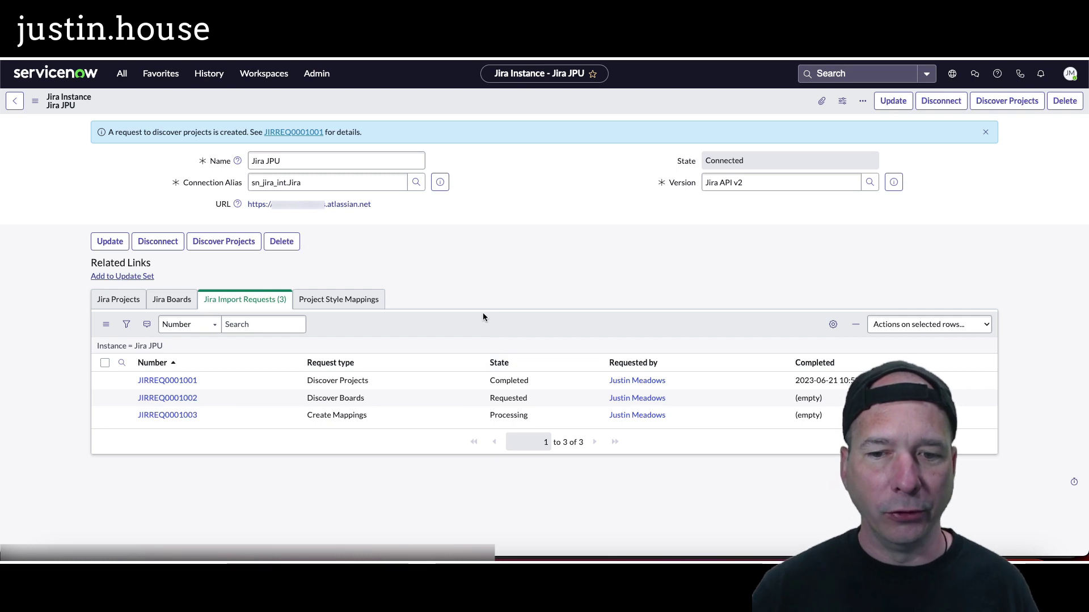
{"action": "right_click", "coordinate": [481, 317]}
{"action": "left_click", "coordinate": [496, 340]}
{"action": "right_click", "coordinate": [505, 324]}
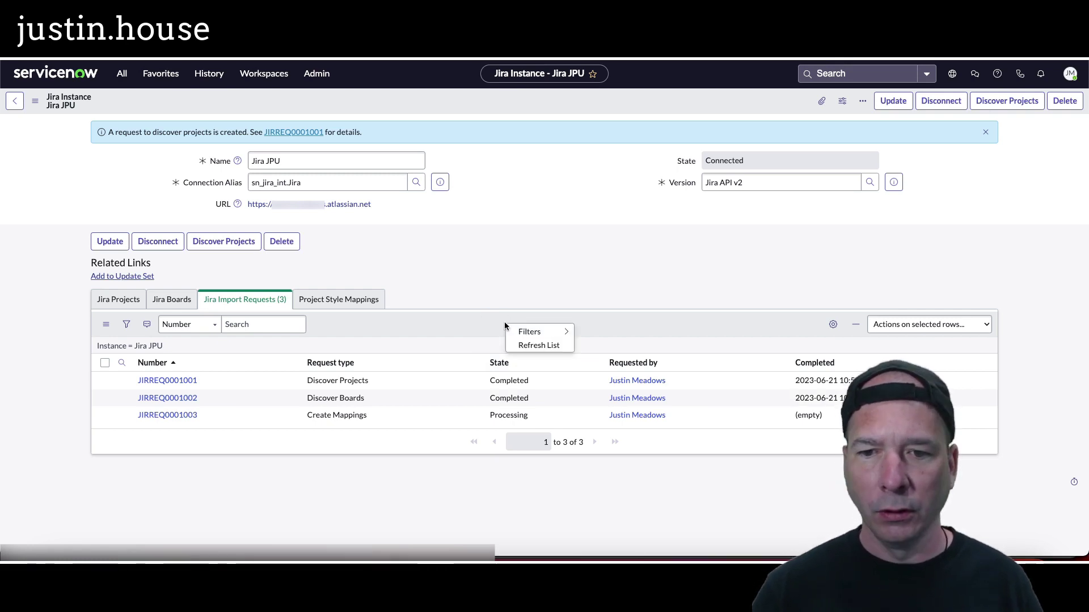
{"action": "left_click", "coordinate": [522, 345]}
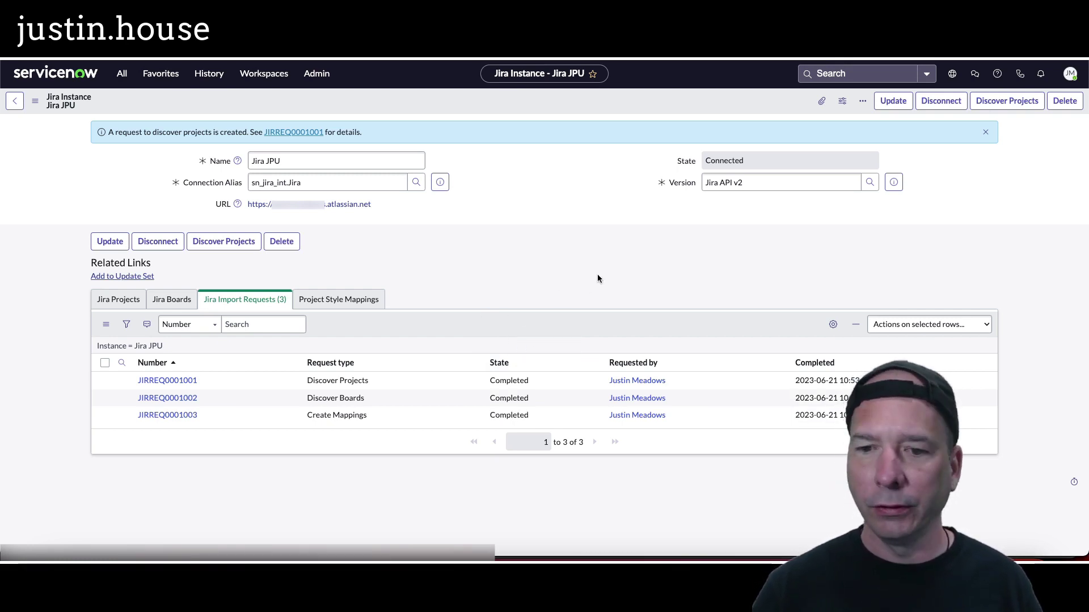
Step: Reload the Jira JPU record to show the 4 discovered Jira projects
{"action": "right_click", "coordinate": [522, 95]}
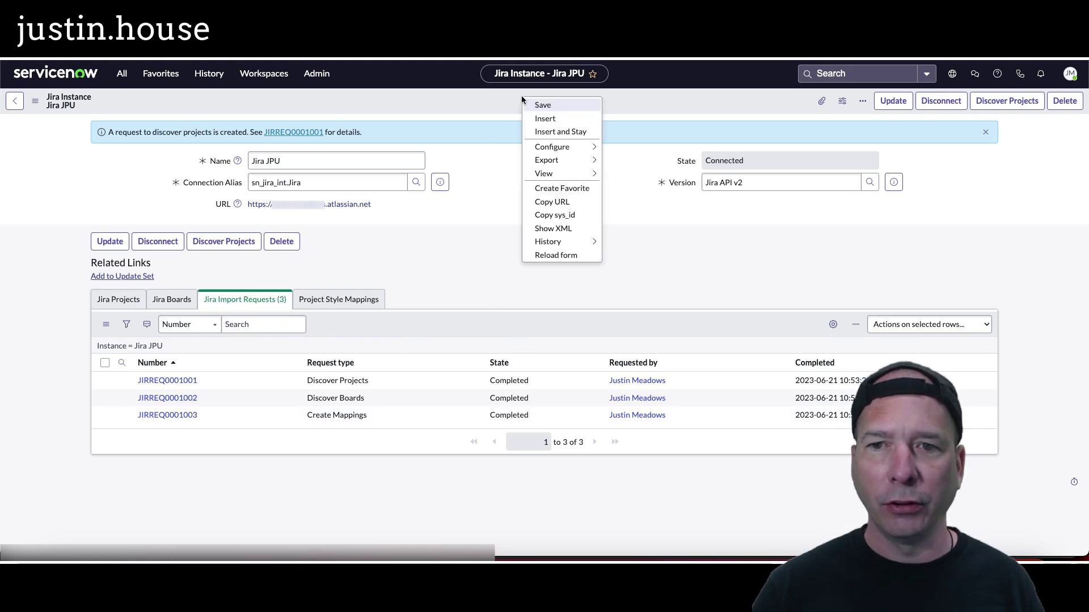
{"action": "left_click", "coordinate": [553, 253]}
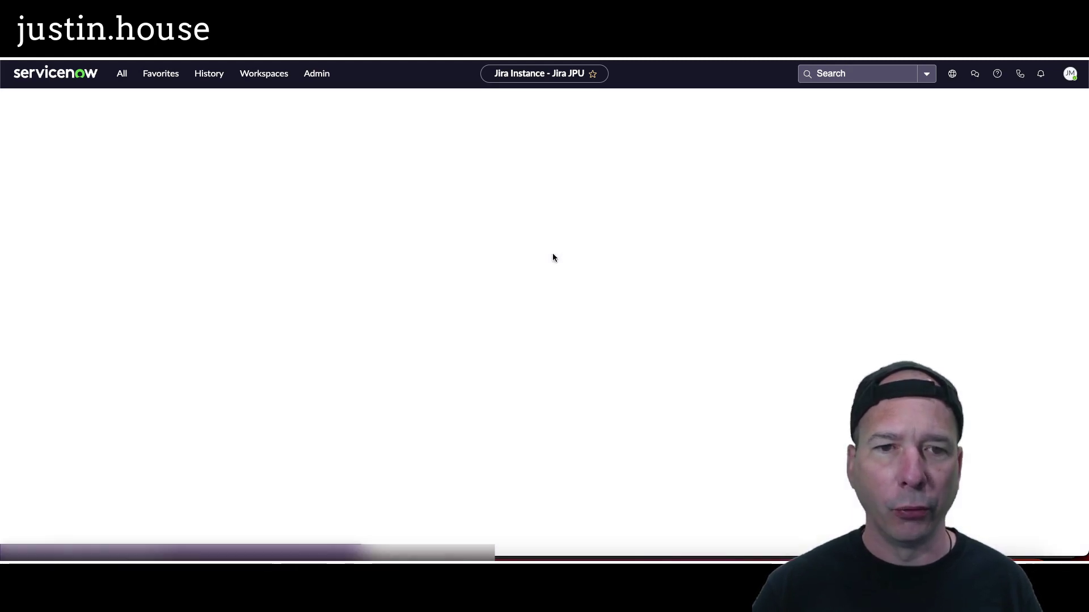
{"action": "left_click", "coordinate": [122, 270]}
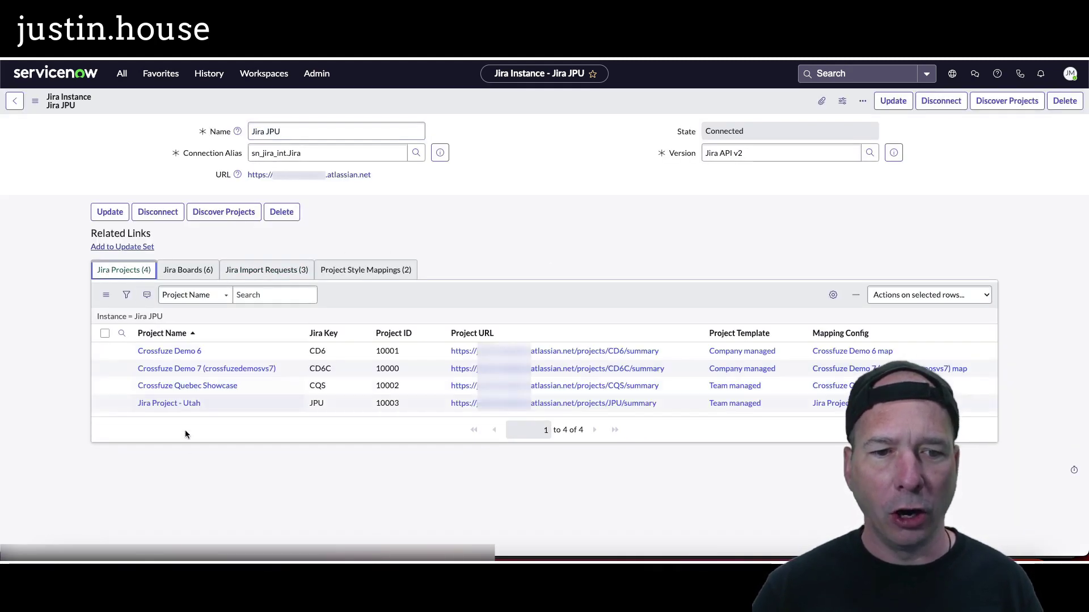
Step: Check the 6 boards, 3 import requests and 2 project style mappings, then return to the integration setup doc
{"action": "left_click", "coordinate": [188, 273]}
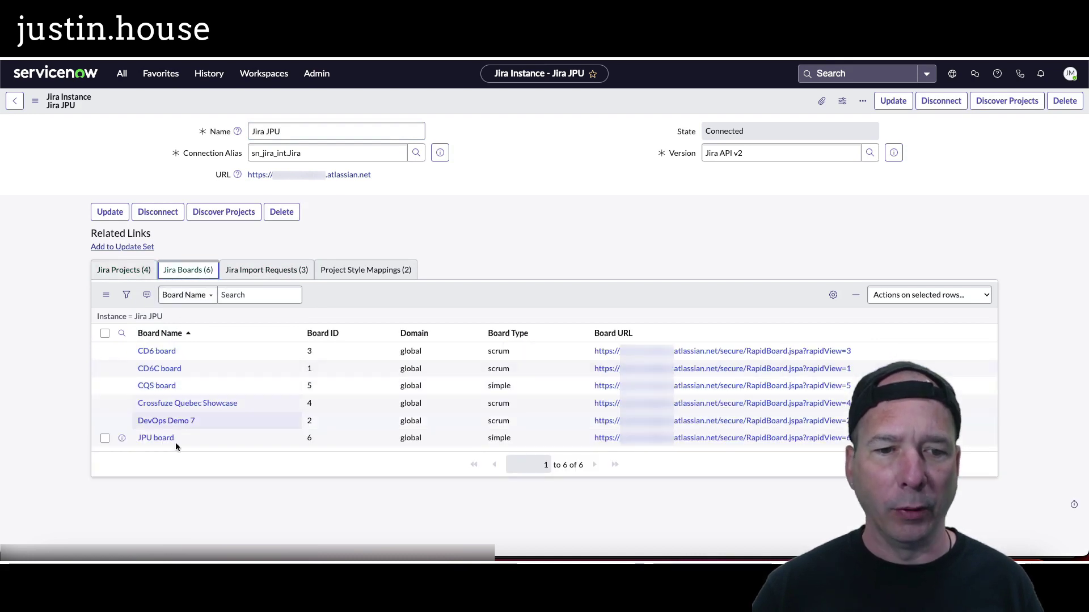
{"action": "left_click", "coordinate": [267, 271]}
{"action": "left_click", "coordinate": [353, 271]}
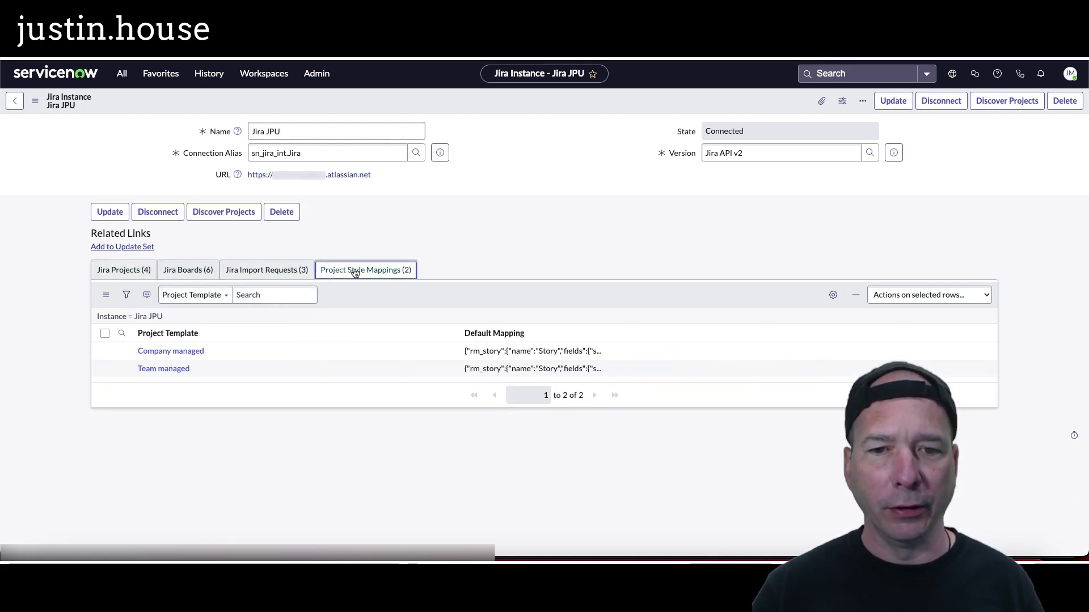
{"action": "left_click", "coordinate": [127, 271]}
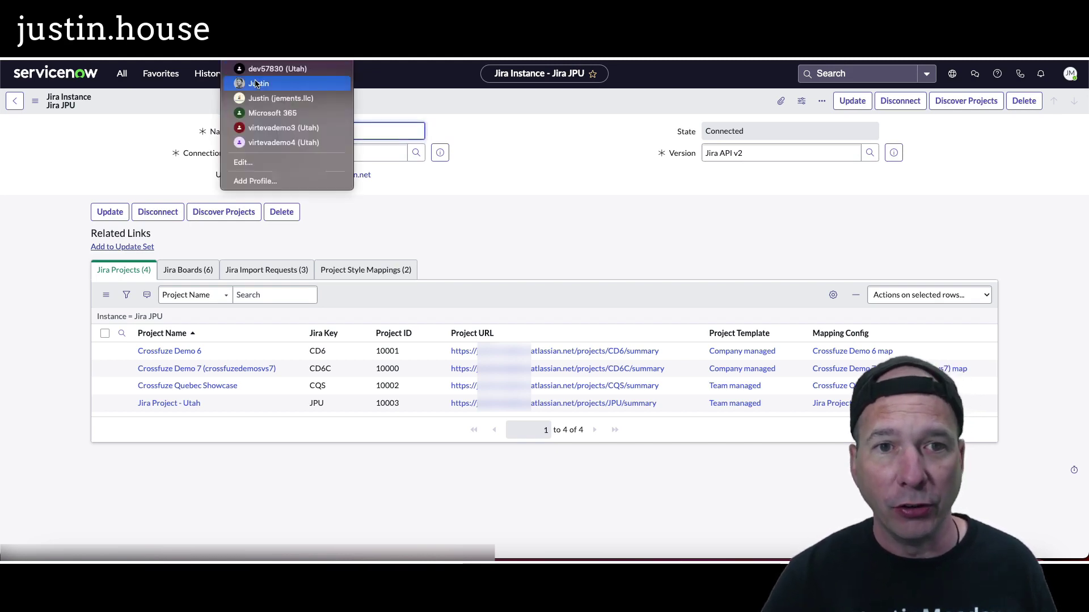
{"action": "left_click", "coordinate": [258, 83]}
{"action": "scroll", "coordinate": [312, 243], "scroll_direction": "up", "scroll_amount": 1}
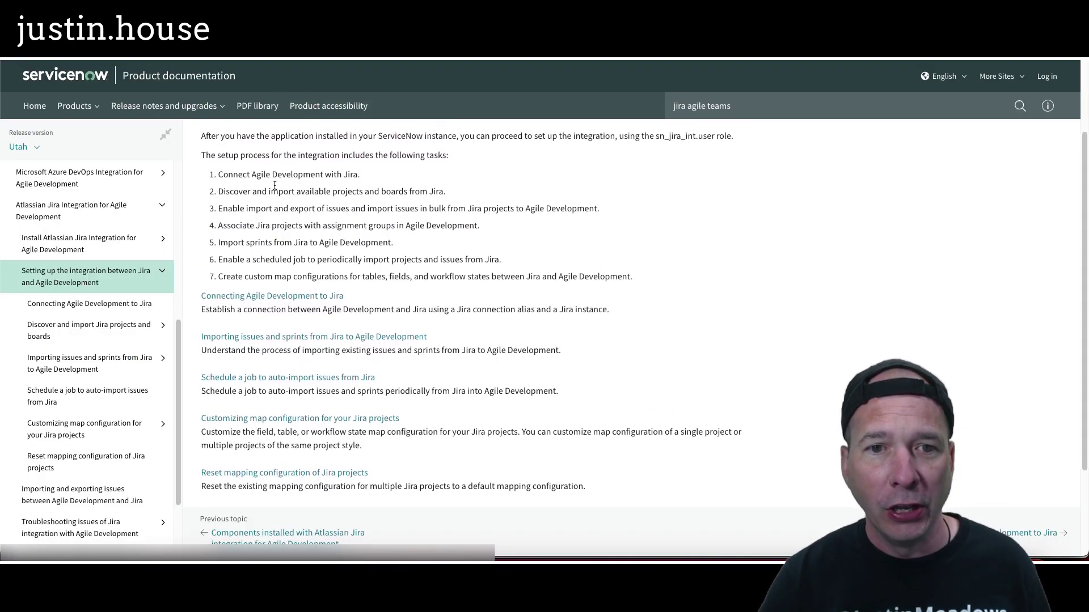
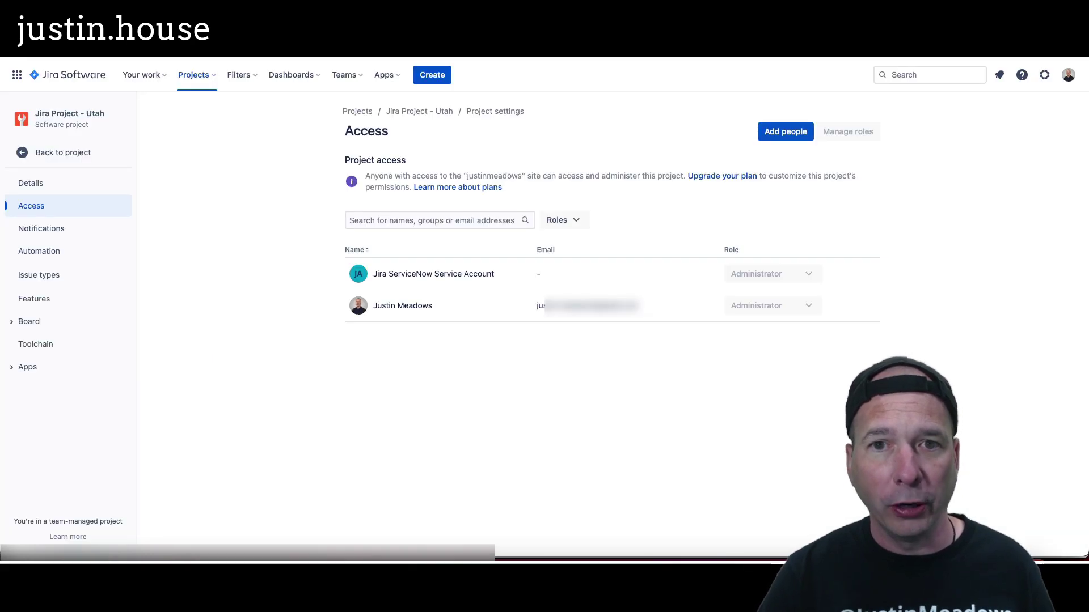
Step: Create Task JPU-1 'First issue in Jira' with description 'This was created in Jira.'
{"action": "left_click", "coordinate": [65, 153]}
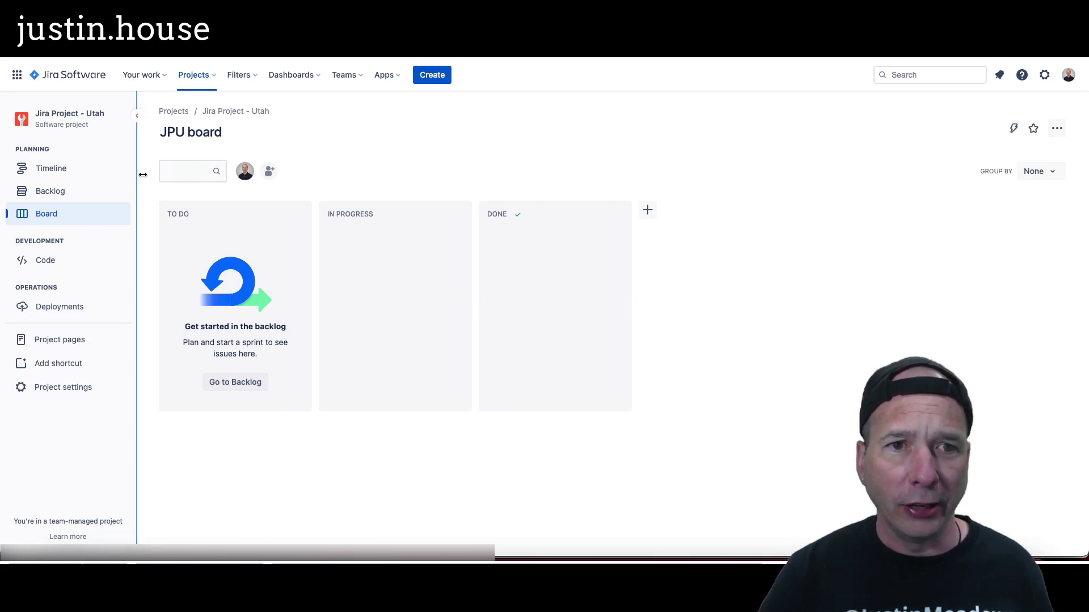
{"action": "left_click", "coordinate": [432, 74]}
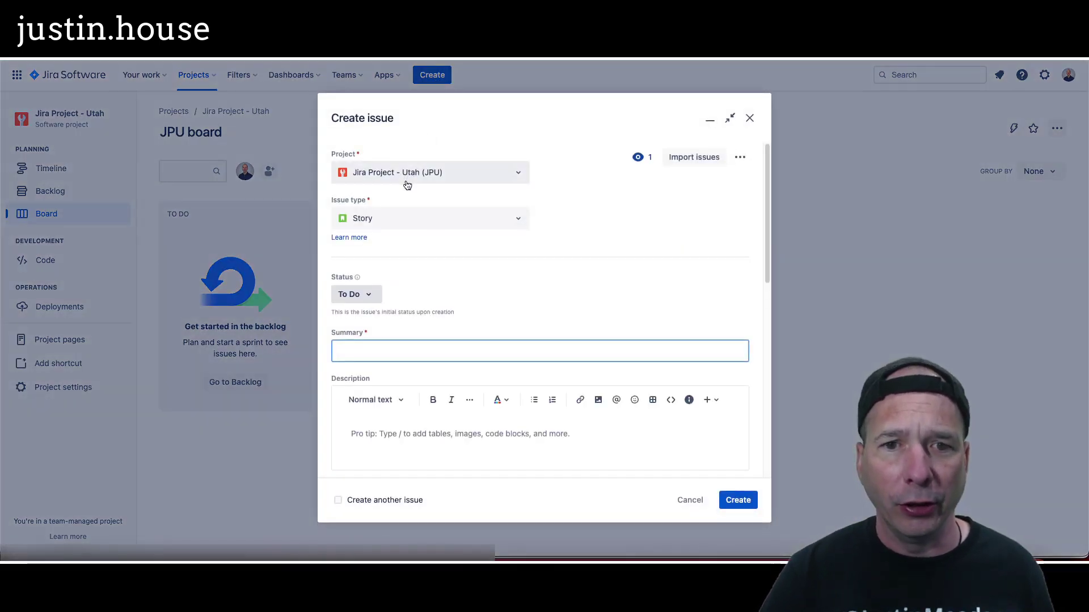
{"action": "left_click", "coordinate": [388, 225]}
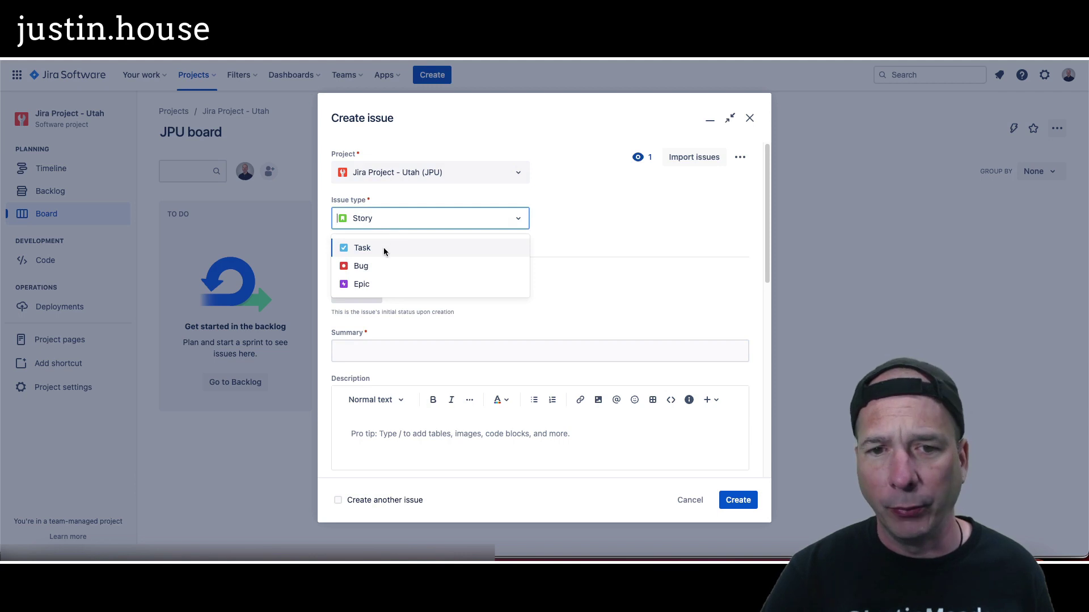
{"action": "left_click", "coordinate": [384, 250]}
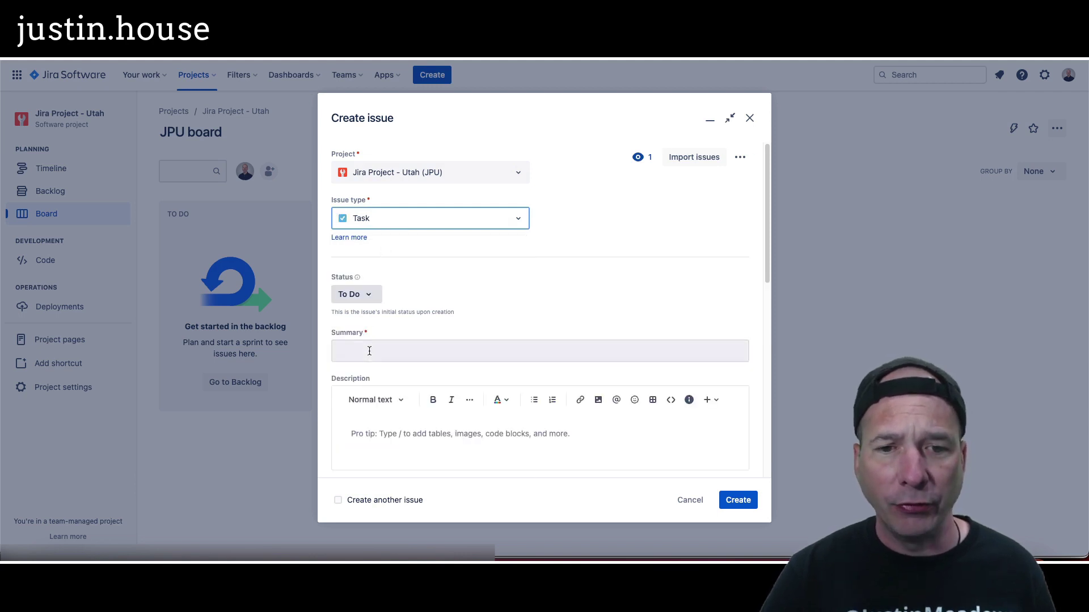
{"action": "left_click", "coordinate": [369, 351]}
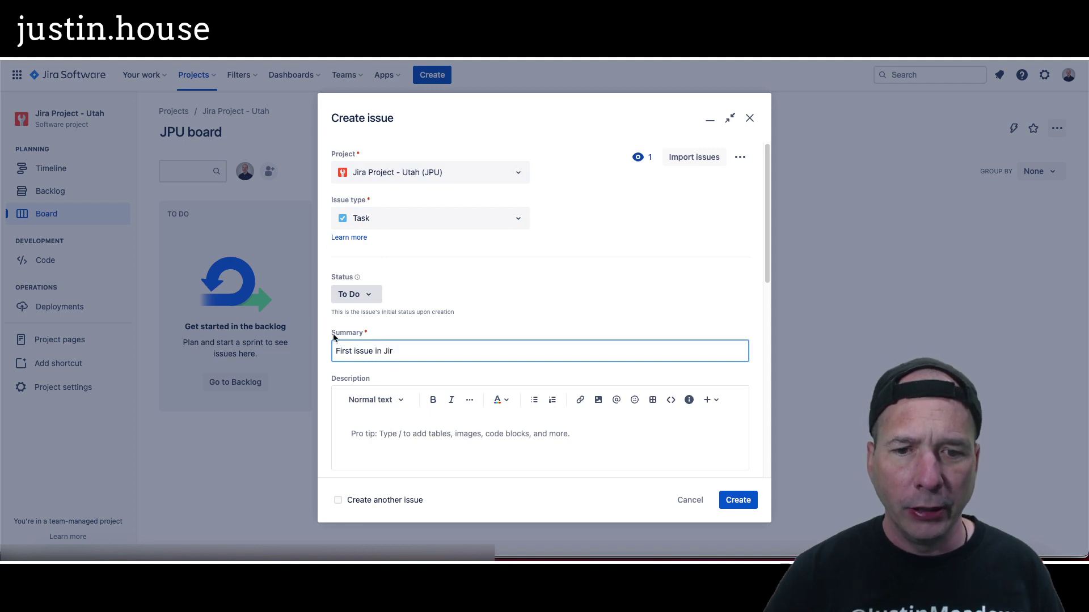
{"action": "left_click", "coordinate": [384, 431]}
{"action": "type", "text": "This was created in Jira."}
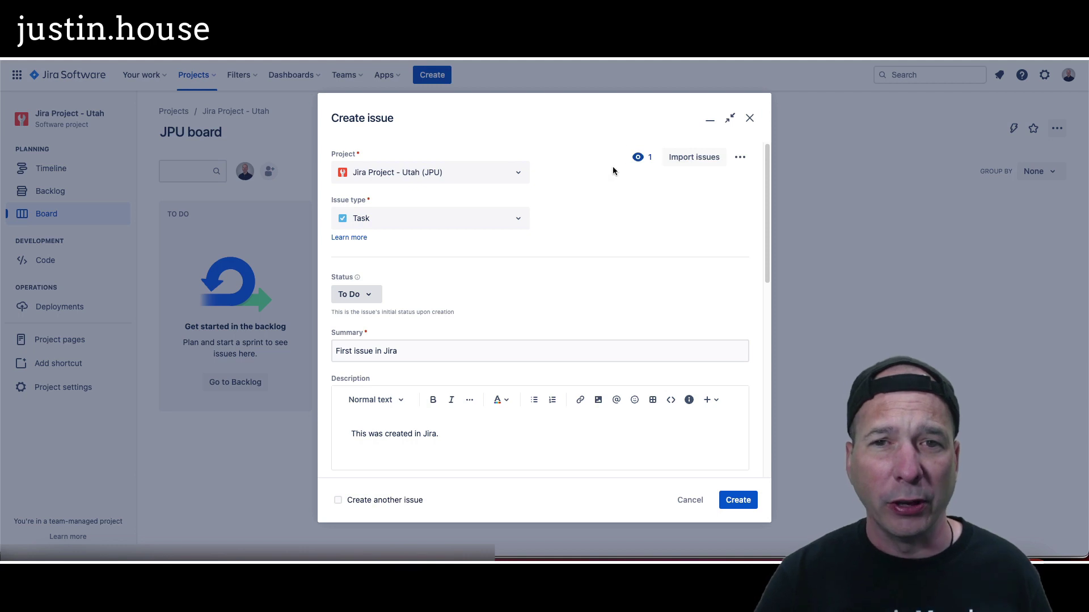
{"action": "left_click", "coordinate": [741, 502]}
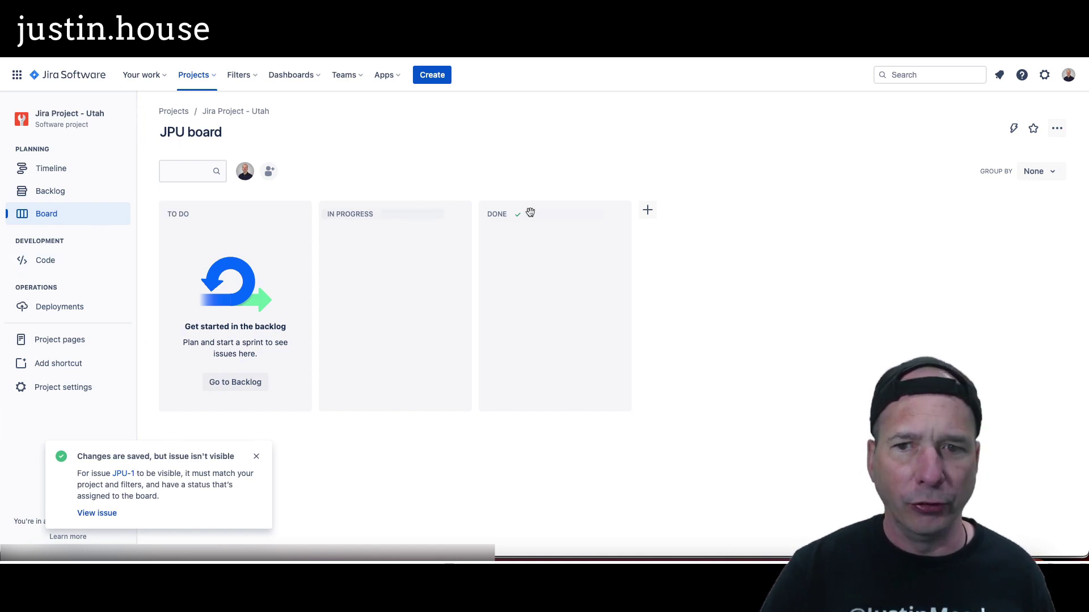
Step: Show the project backlog with JPU Sprint 1 collapsed, then switch to the ServiceNow window
{"action": "left_click", "coordinate": [220, 382]}
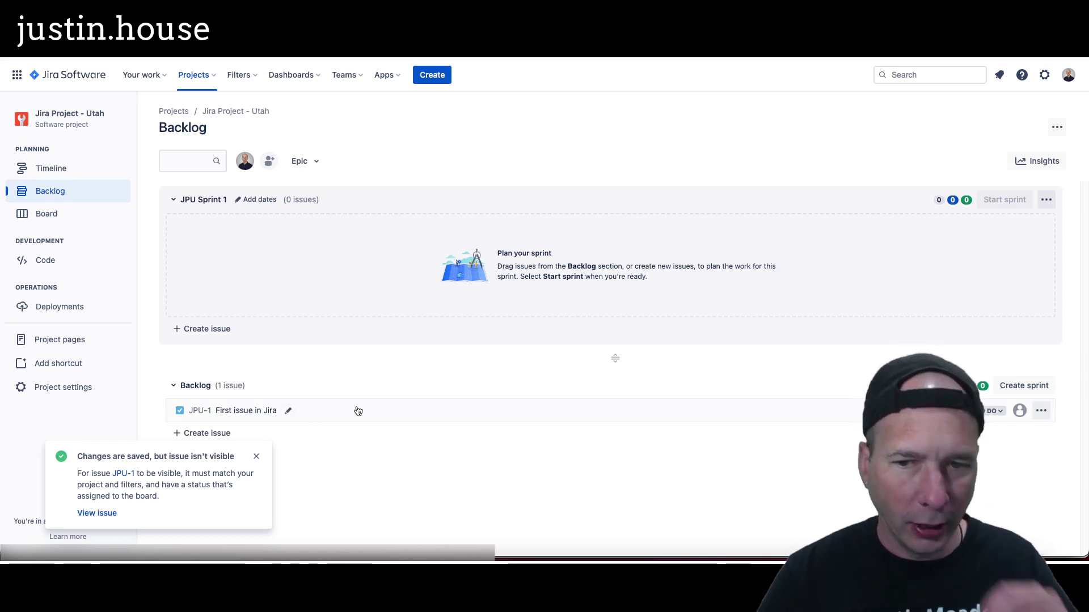
{"action": "left_click", "coordinate": [188, 199]}
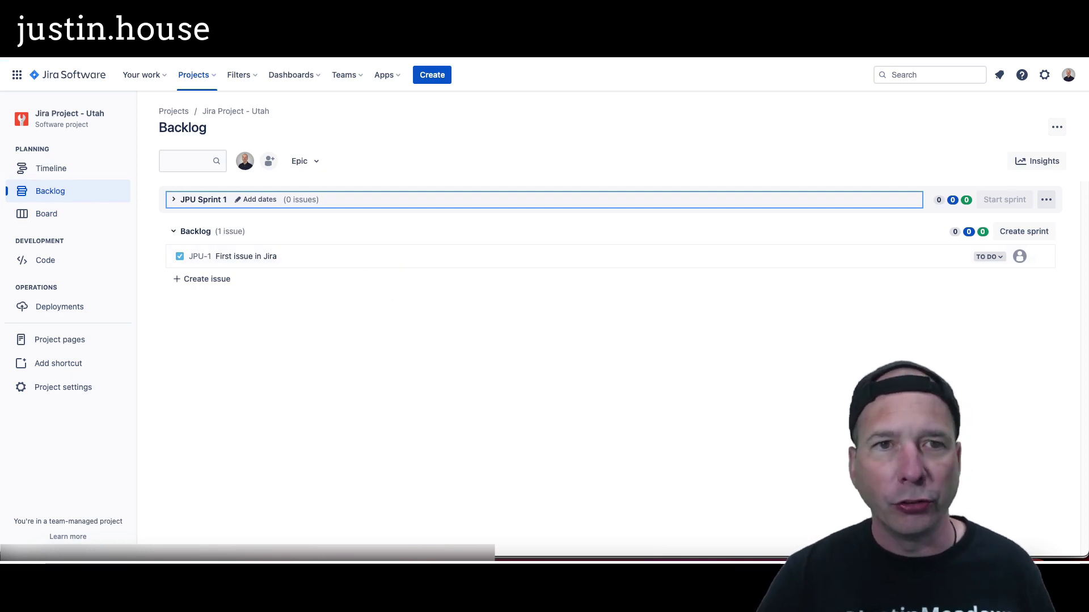
{"action": "left_click", "coordinate": [241, 51]}
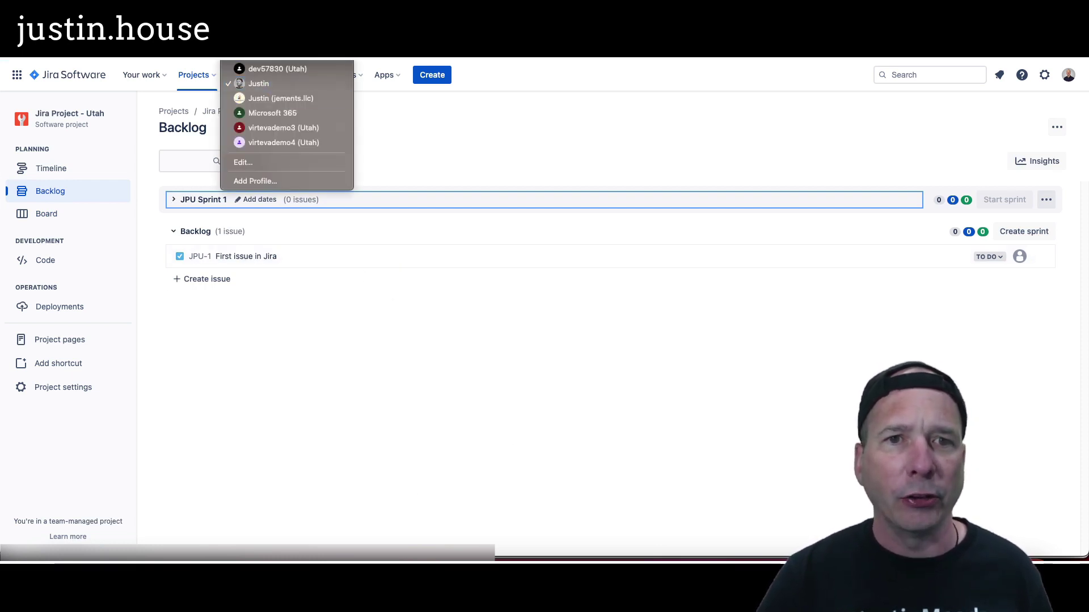
{"action": "left_click", "coordinate": [281, 99]}
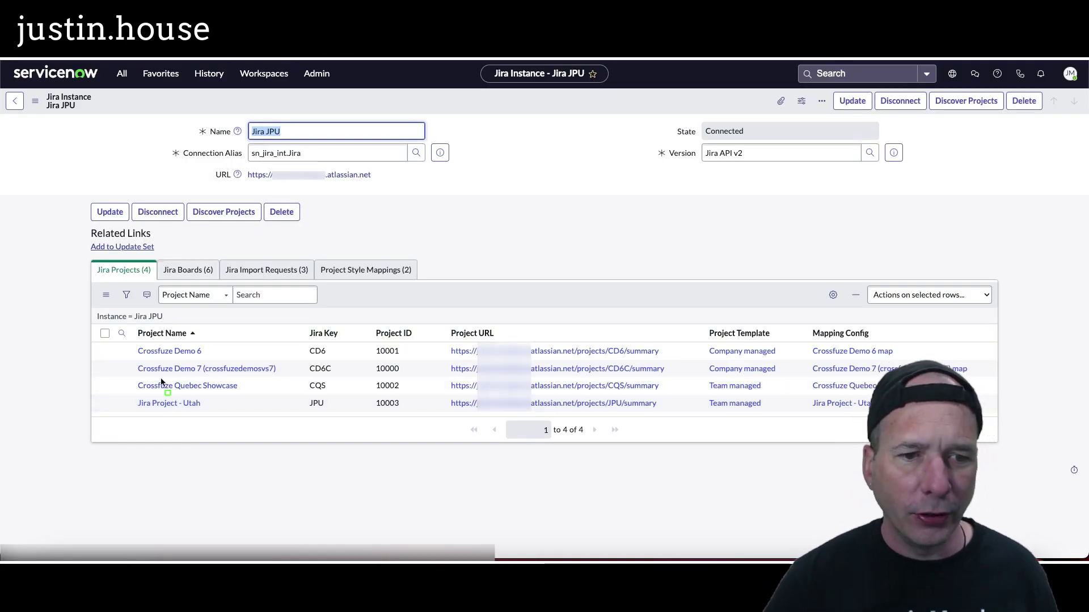
Step: Tick Enable Import and Enable Export on Jira Project - Utah and save the record
{"action": "left_click_drag", "start_coordinate": [120, 392], "coordinate": [865, 421]}
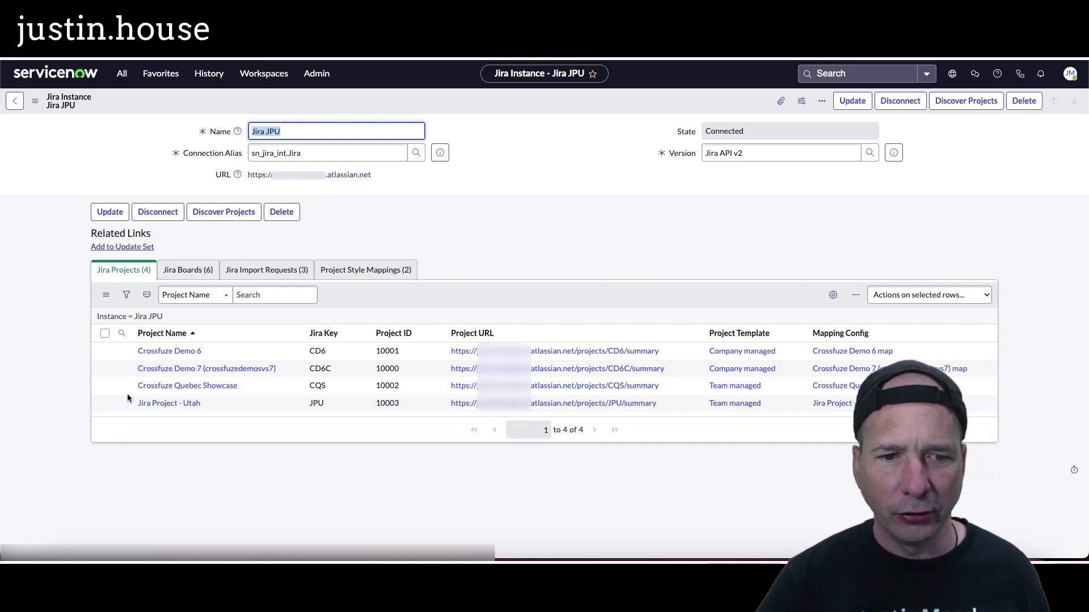
{"action": "left_click", "coordinate": [146, 403]}
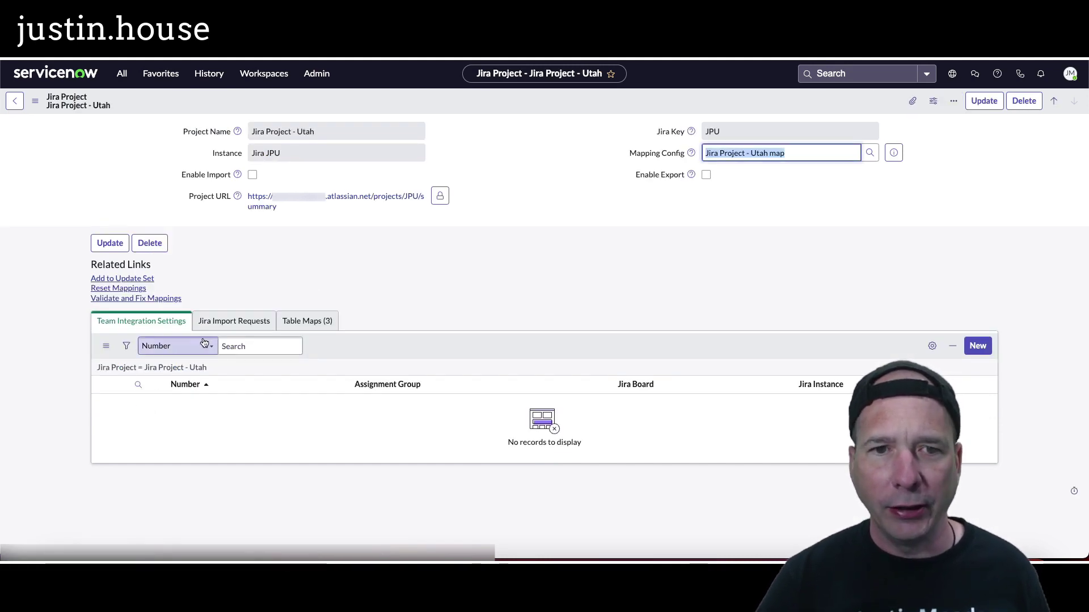
{"action": "left_click", "coordinate": [252, 176]}
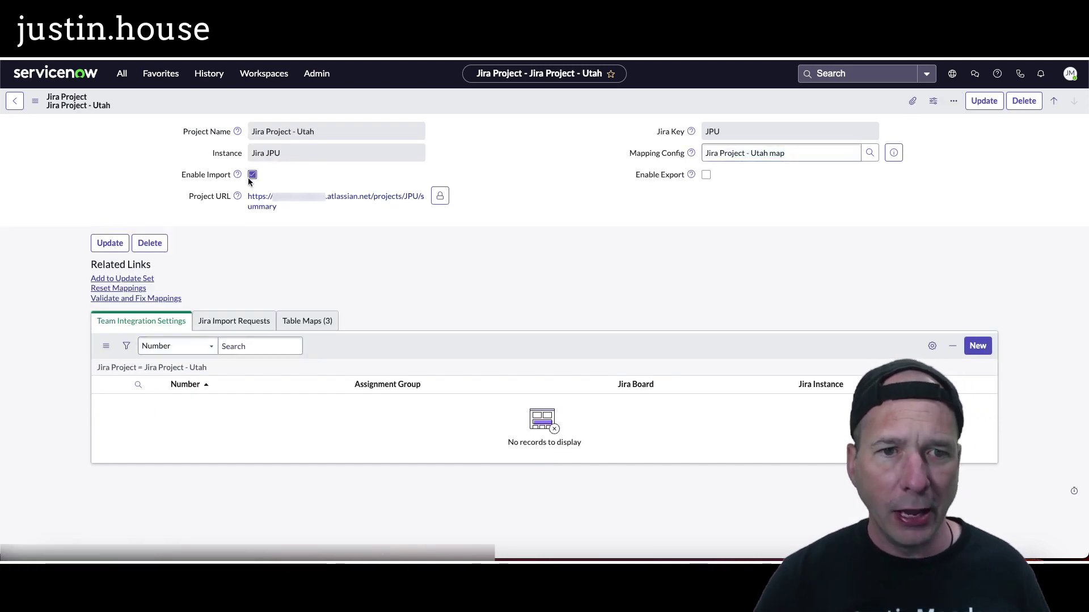
{"action": "left_click", "coordinate": [706, 175]}
{"action": "right_click", "coordinate": [561, 107]}
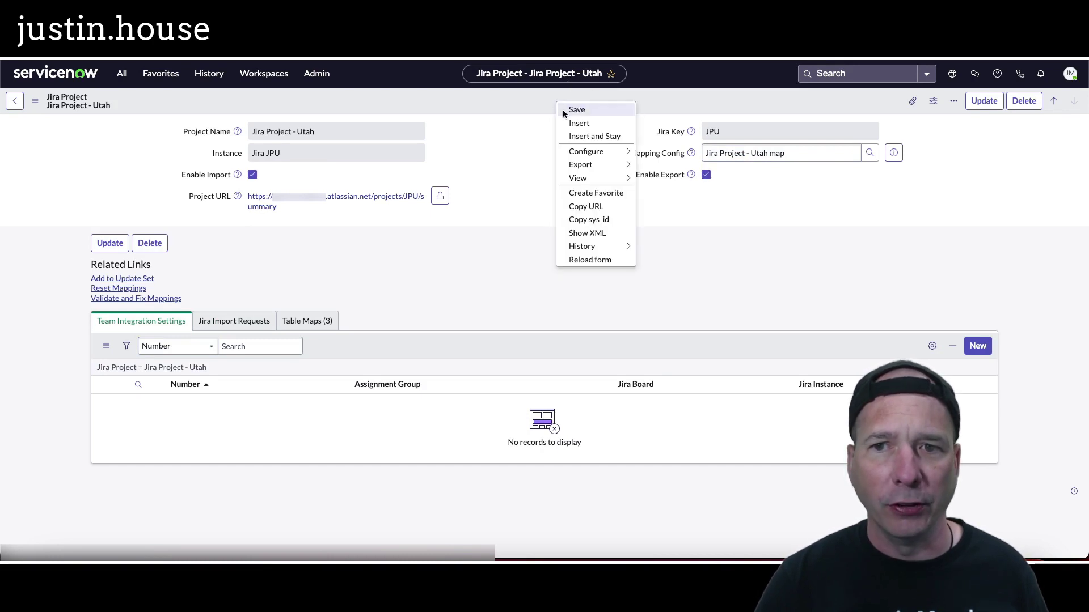
{"action": "left_click", "coordinate": [564, 111]}
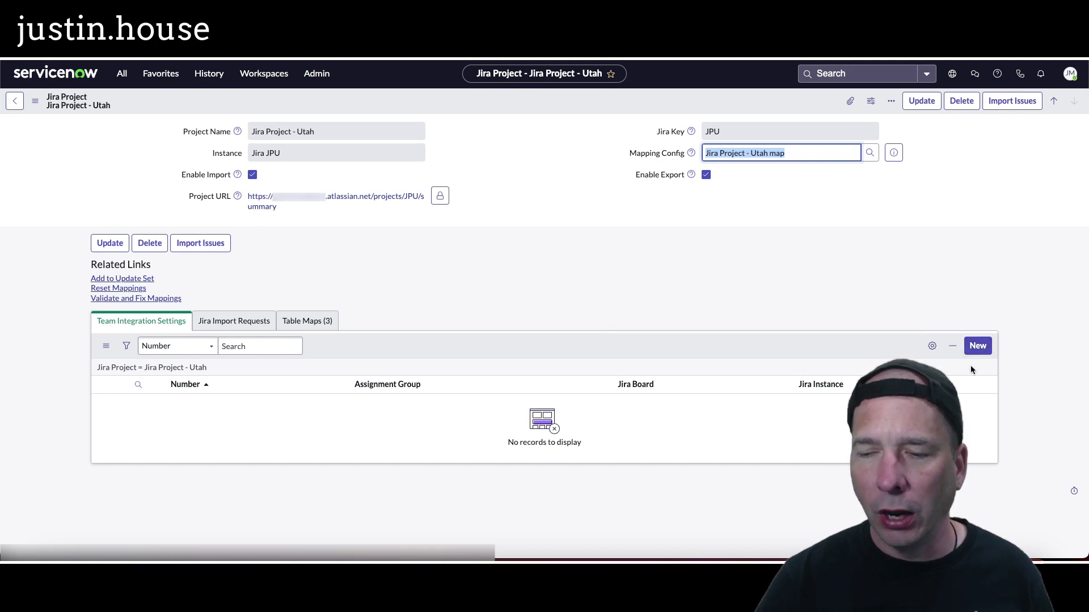
{"action": "left_click", "coordinate": [984, 347]}
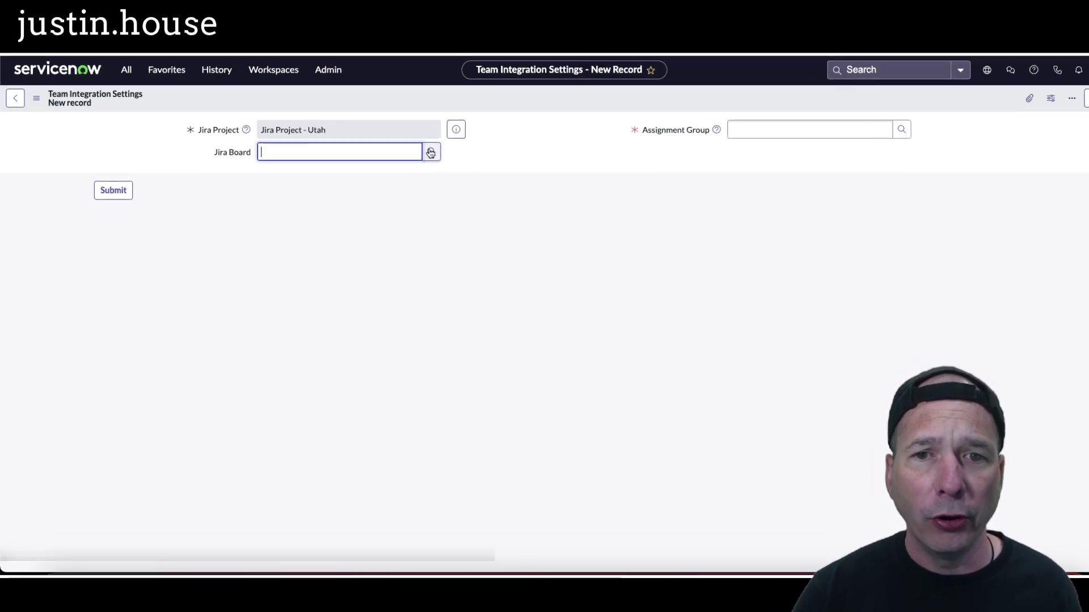
Step: Submit a team integration setting with JPU board and the ServiceNow Sprinters assignment group
{"action": "left_click", "coordinate": [431, 152]}
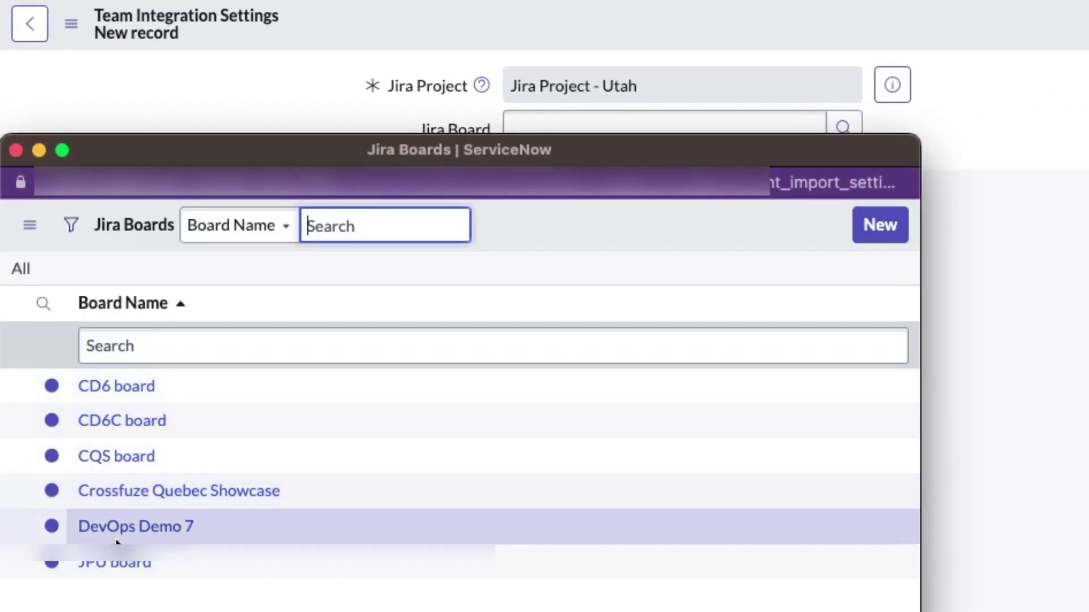
{"action": "left_click", "coordinate": [116, 561]}
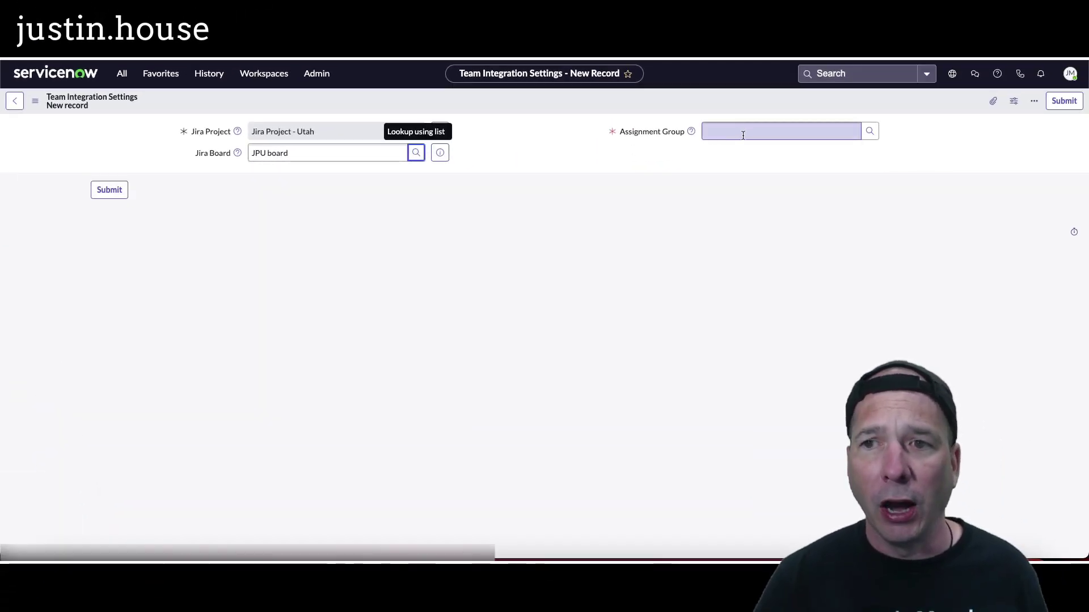
{"action": "left_click", "coordinate": [742, 135]}
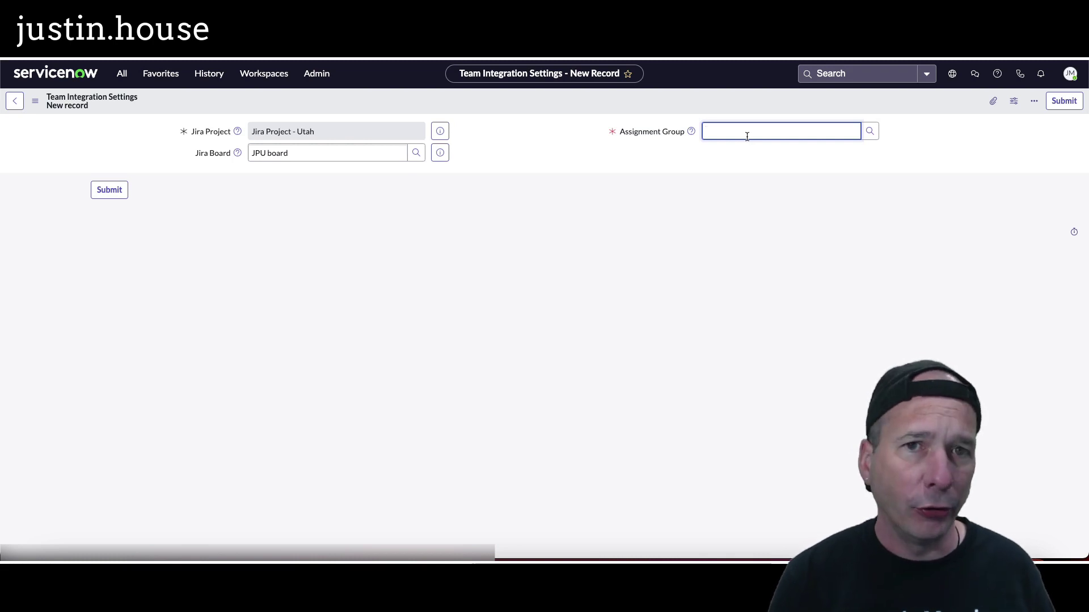
{"action": "type", "text": "servicenow s"}
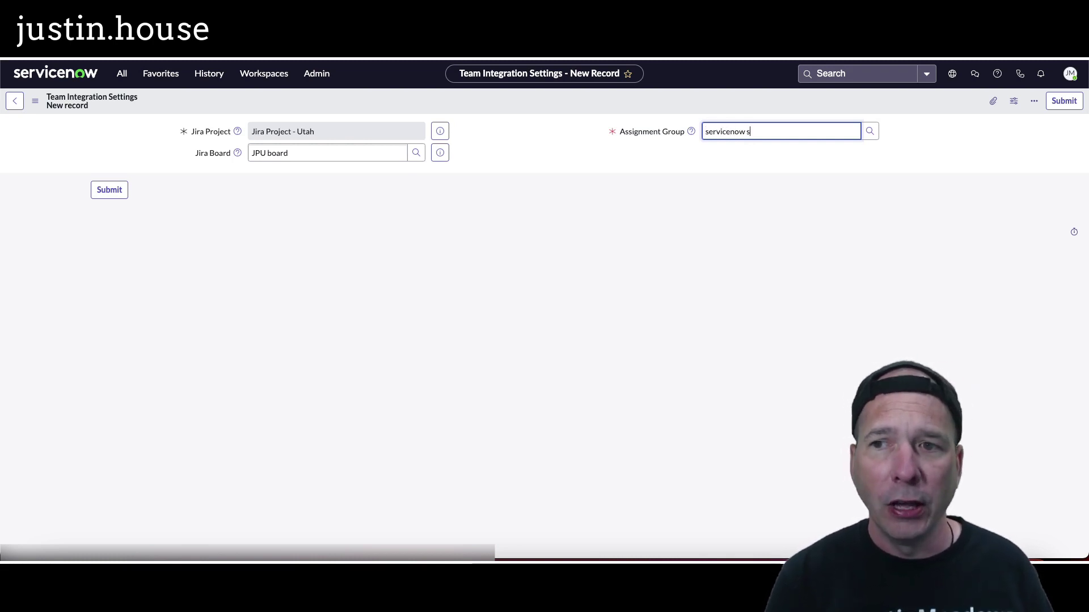
{"action": "type", "text": "p"}
{"action": "left_click", "coordinate": [725, 146]}
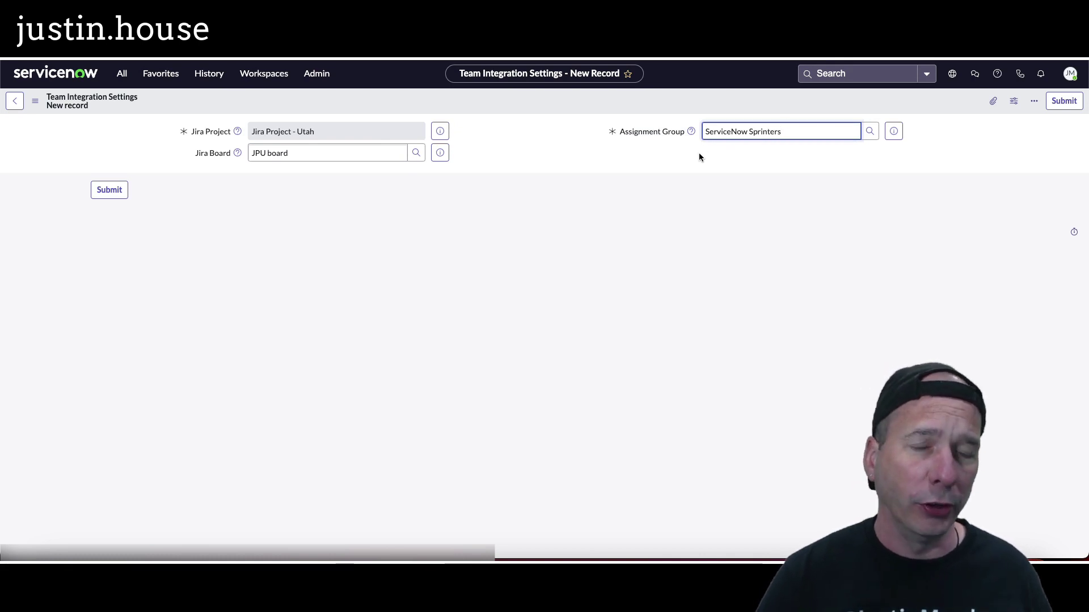
{"action": "left_click", "coordinate": [1064, 101]}
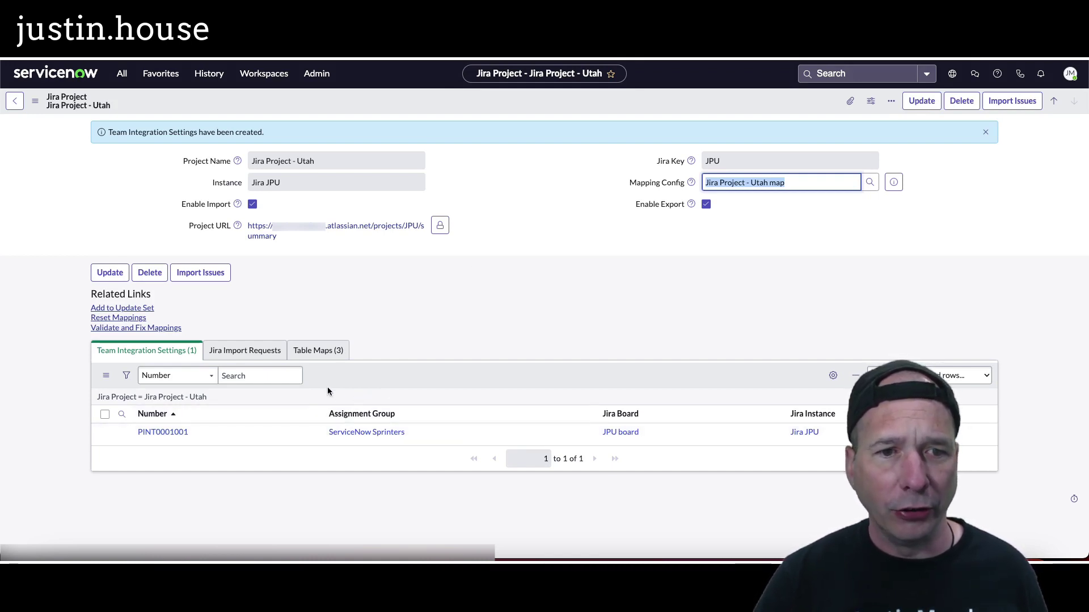
Step: Submit an Import Issues request for the project with a June 20 start date
{"action": "left_click", "coordinate": [206, 274]}
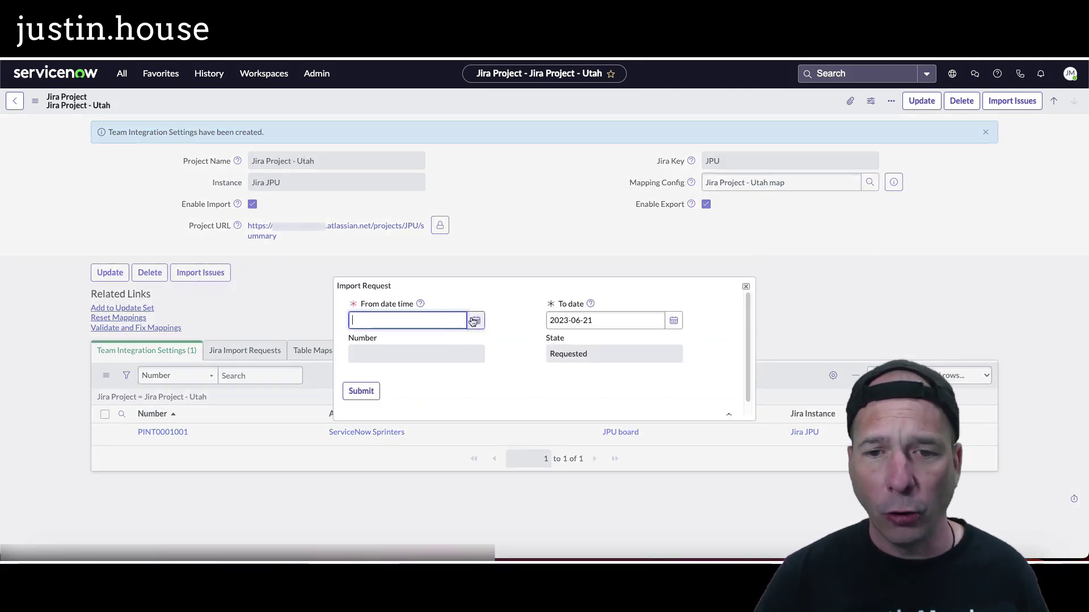
{"action": "left_click", "coordinate": [475, 321]}
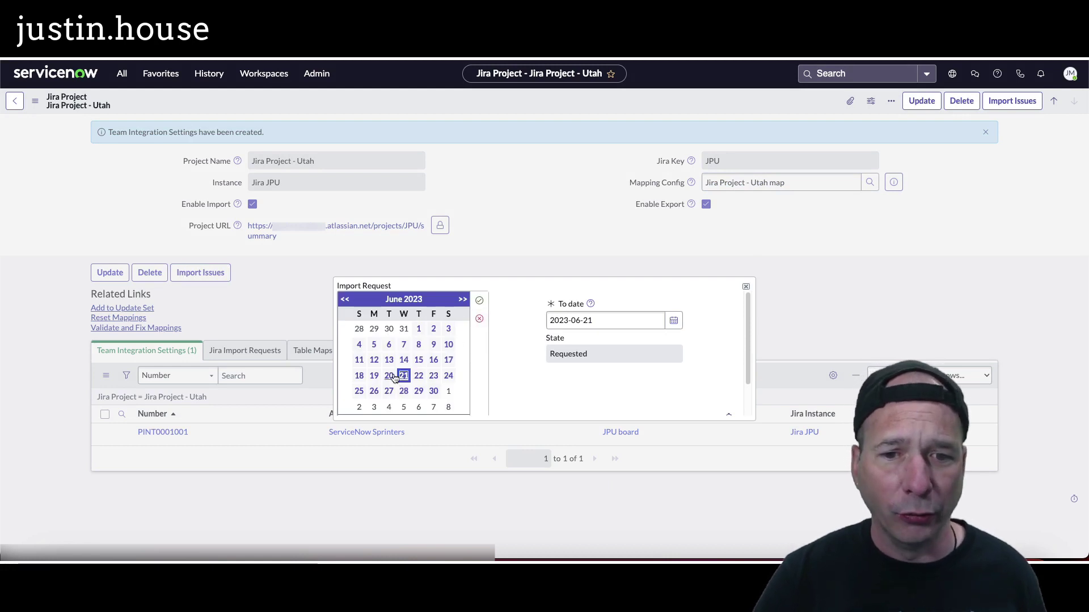
{"action": "left_click", "coordinate": [389, 376]}
{"action": "left_click", "coordinate": [479, 300]}
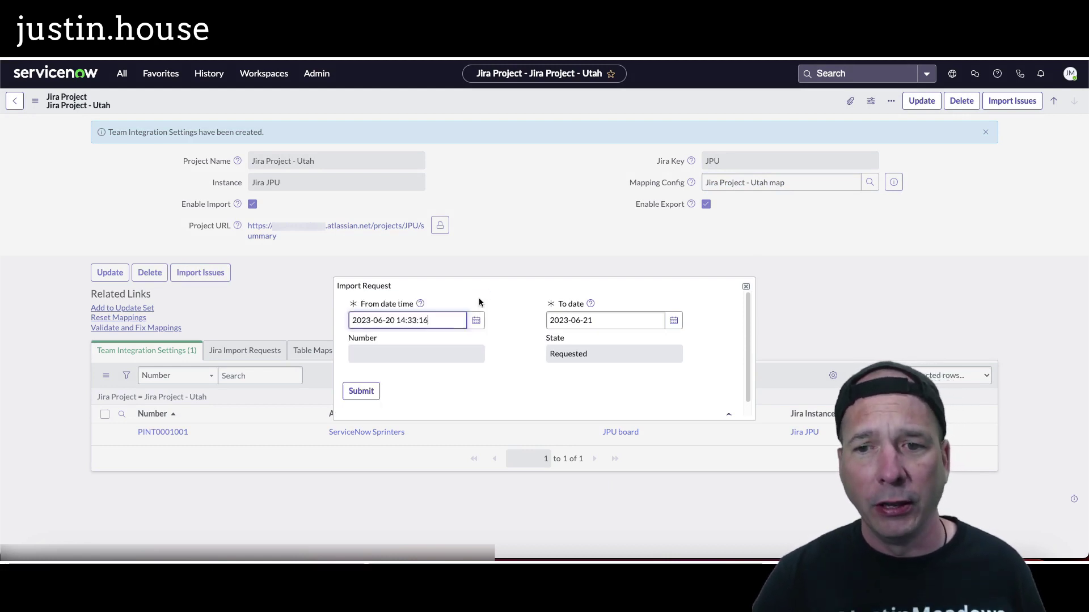
{"action": "left_click", "coordinate": [361, 391]}
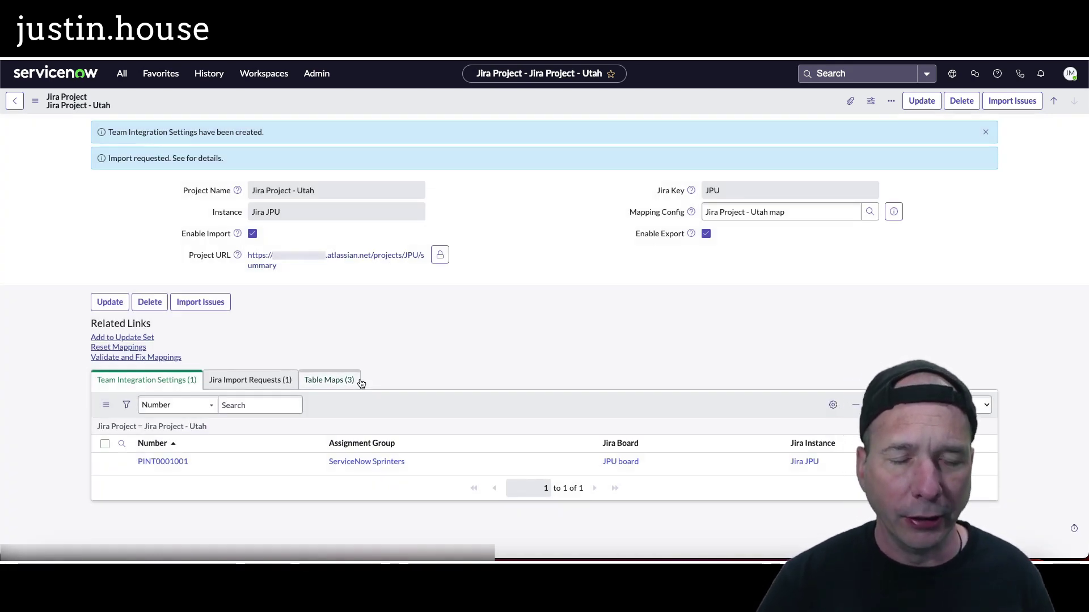
Step: Refresh the Jira Import Requests list until JIRREQ0001005 shows Completed
{"action": "left_click", "coordinate": [270, 382]}
{"action": "right_click", "coordinate": [490, 406]}
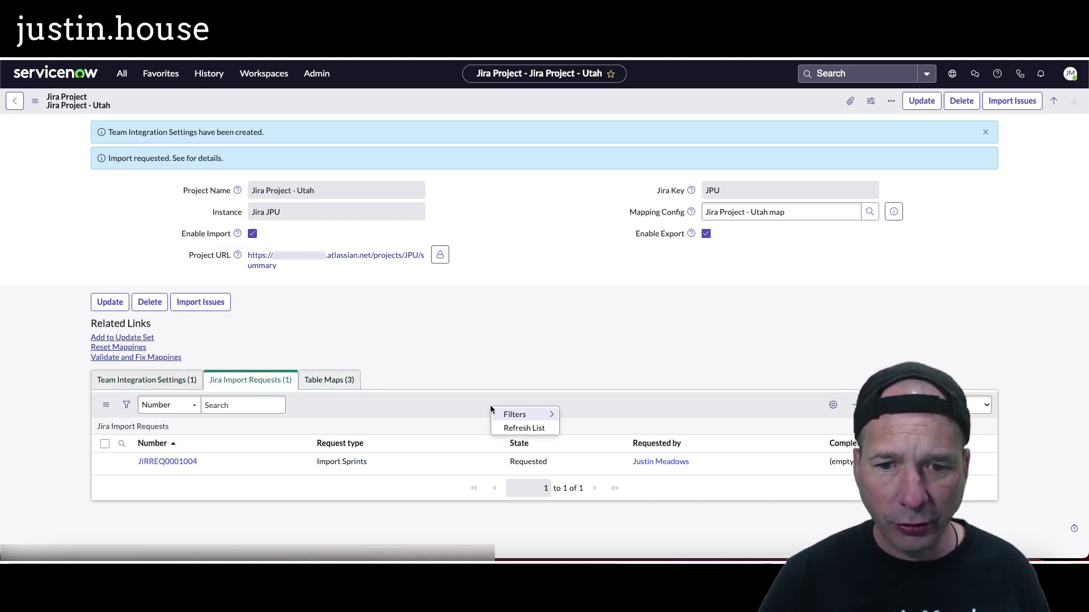
{"action": "left_click", "coordinate": [516, 427]}
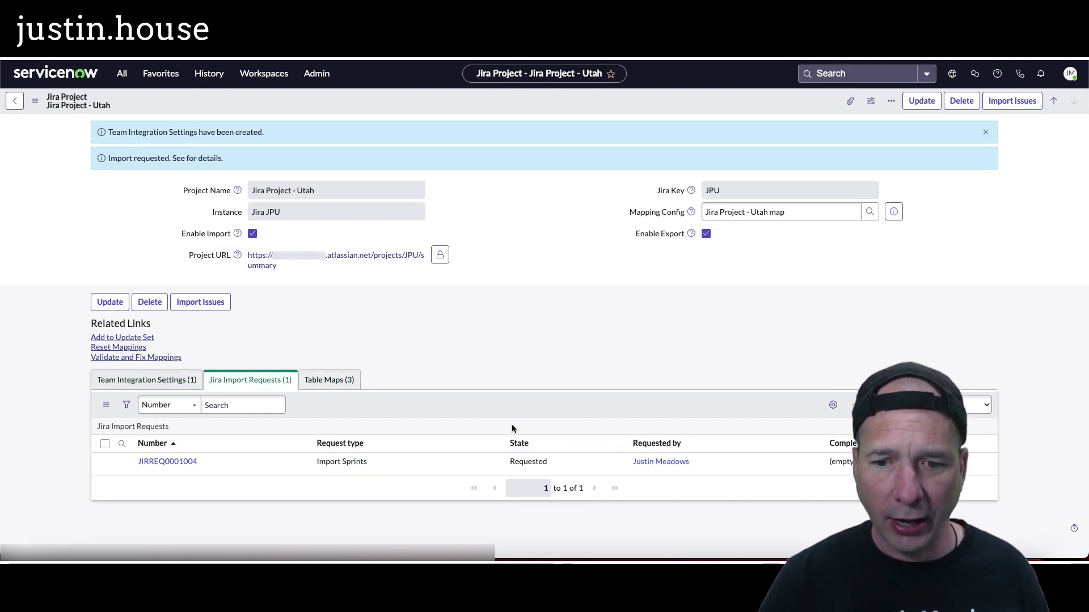
{"action": "right_click", "coordinate": [460, 404]}
{"action": "left_click", "coordinate": [465, 421]}
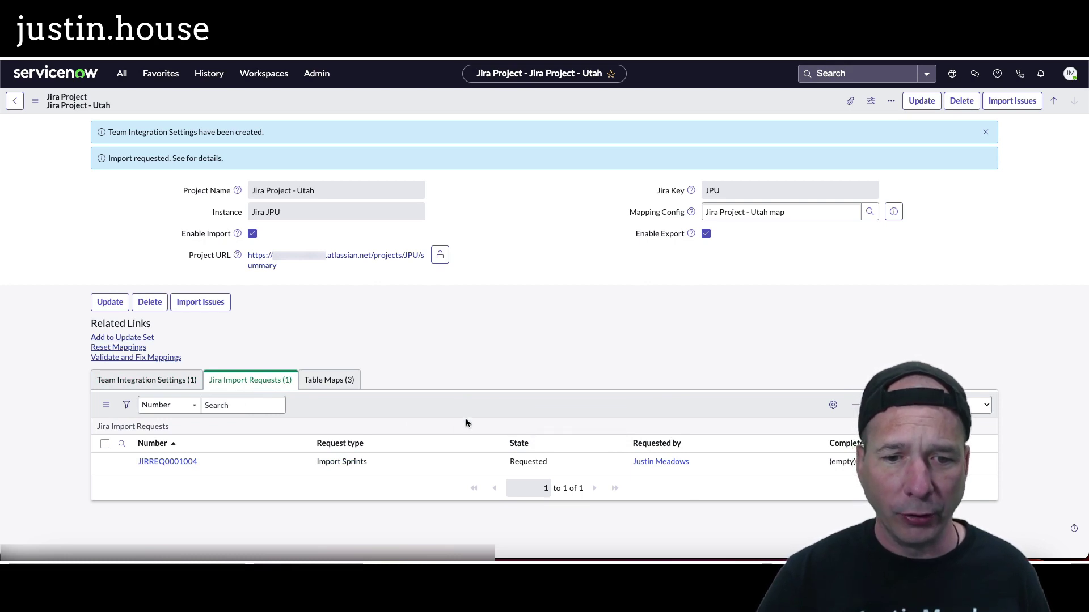
{"action": "right_click", "coordinate": [460, 398]}
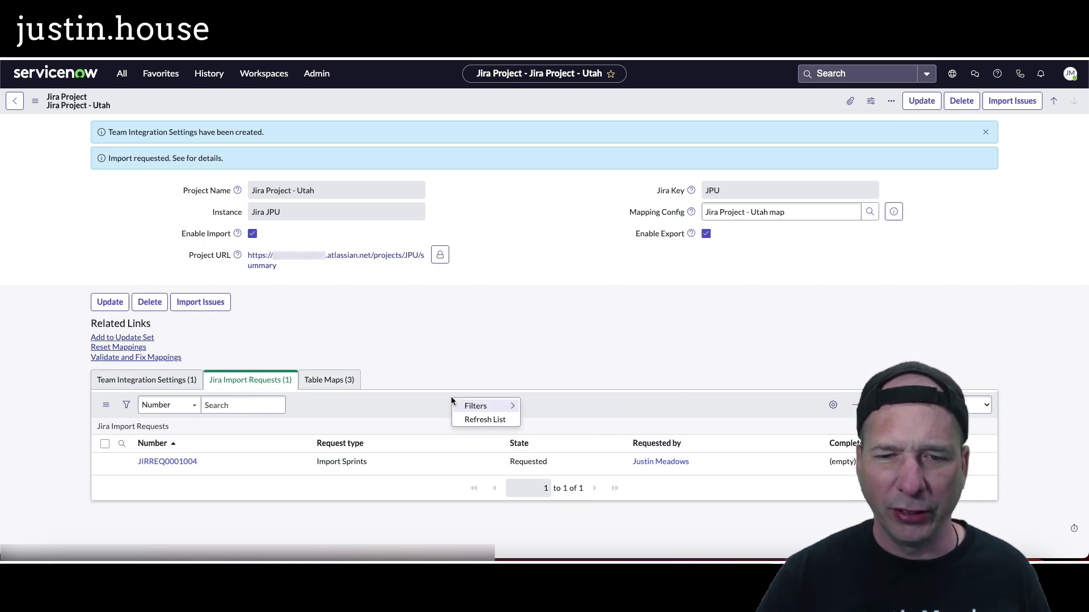
{"action": "left_click", "coordinate": [469, 419]}
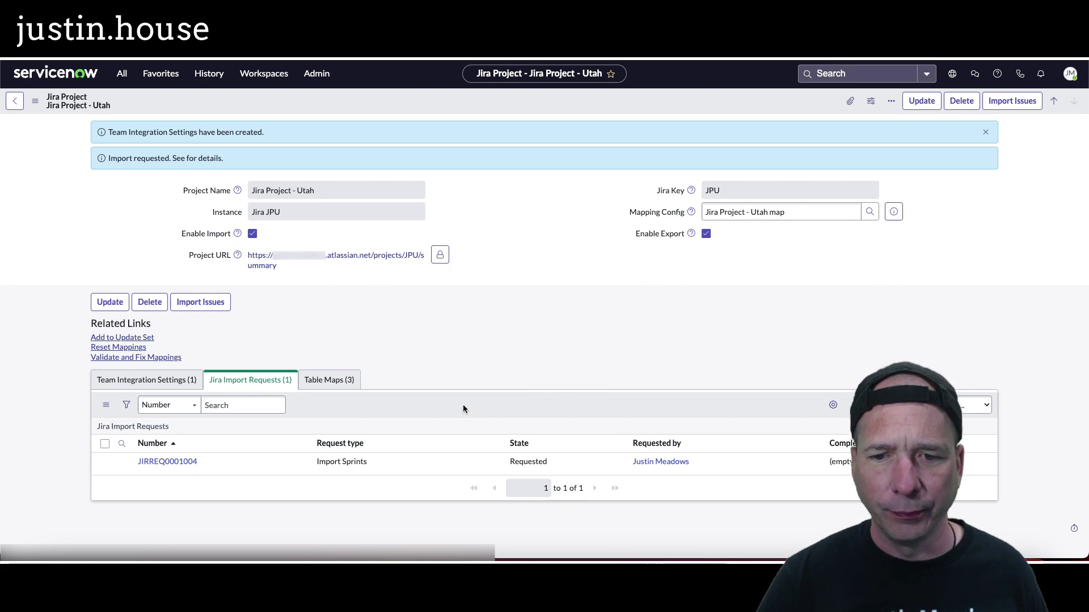
{"action": "right_click", "coordinate": [462, 404]}
{"action": "left_click", "coordinate": [471, 420]}
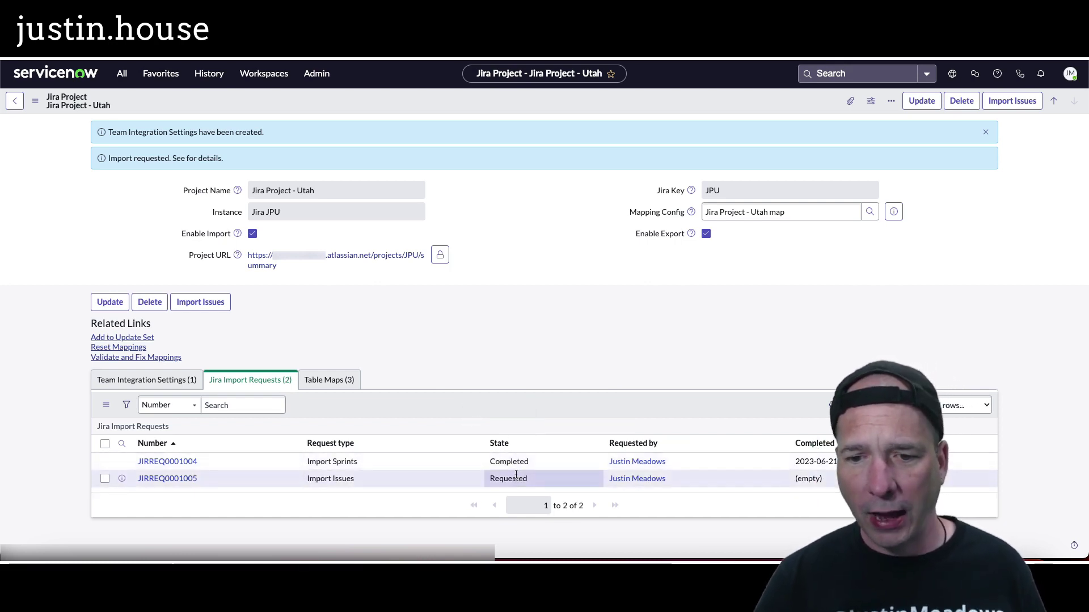
{"action": "right_click", "coordinate": [413, 401]}
{"action": "left_click", "coordinate": [435, 424]}
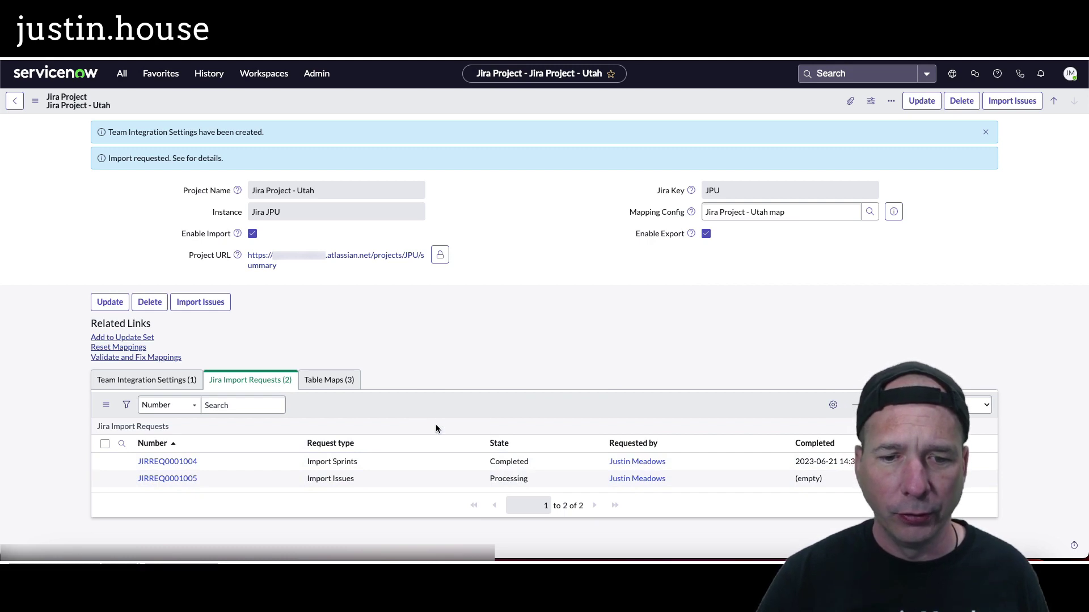
{"action": "right_click", "coordinate": [430, 401]}
{"action": "left_click", "coordinate": [445, 420]}
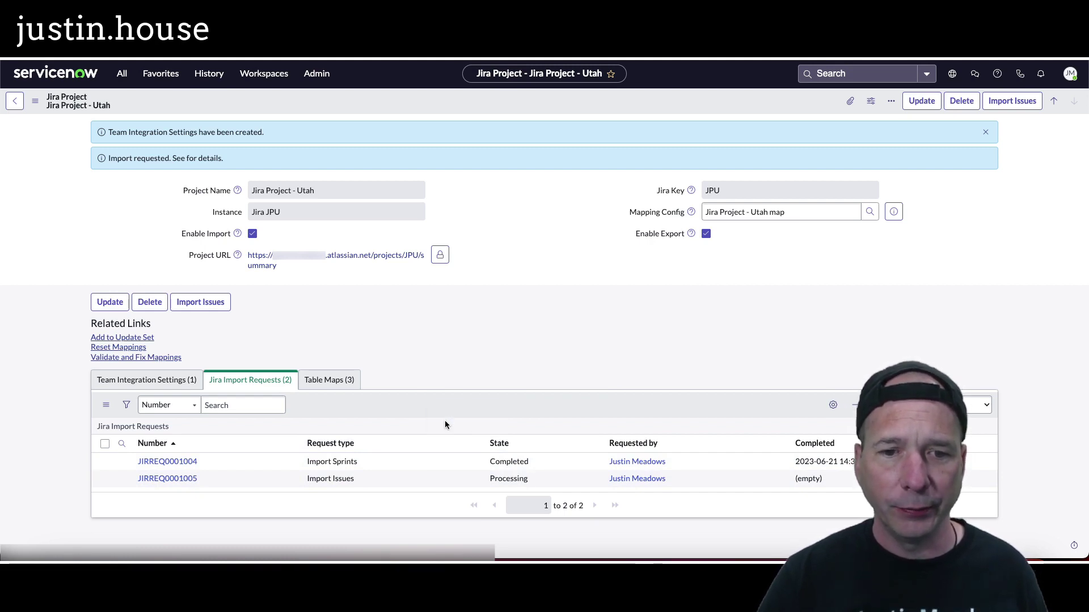
{"action": "left_click", "coordinate": [220, 396]}
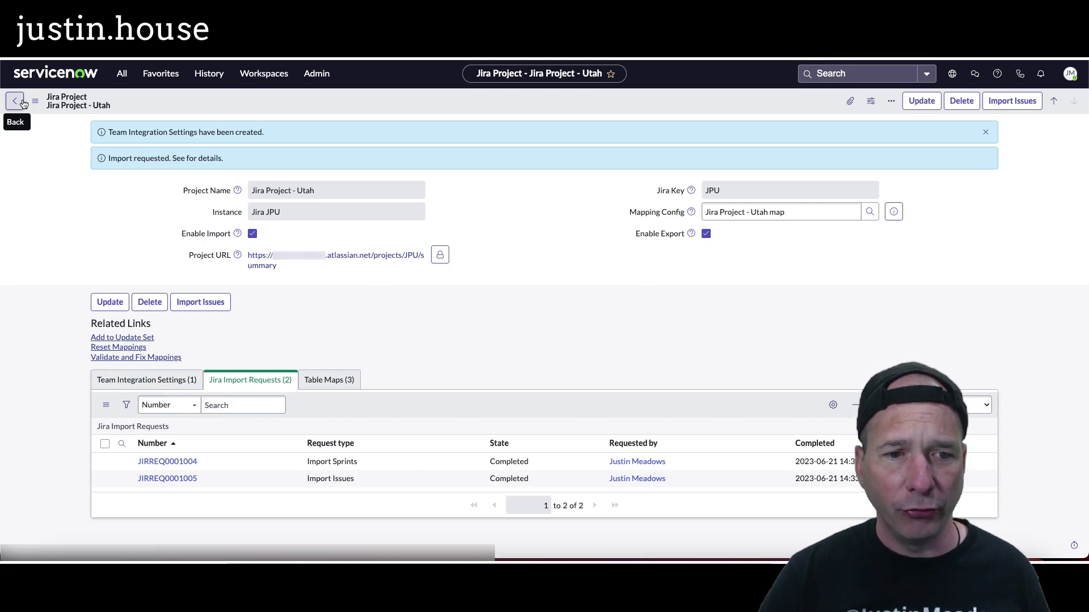
Step: Review the rm_sprint table map's five field mappings (goal, state, name, endDate, startDate)
{"action": "left_click", "coordinate": [333, 380]}
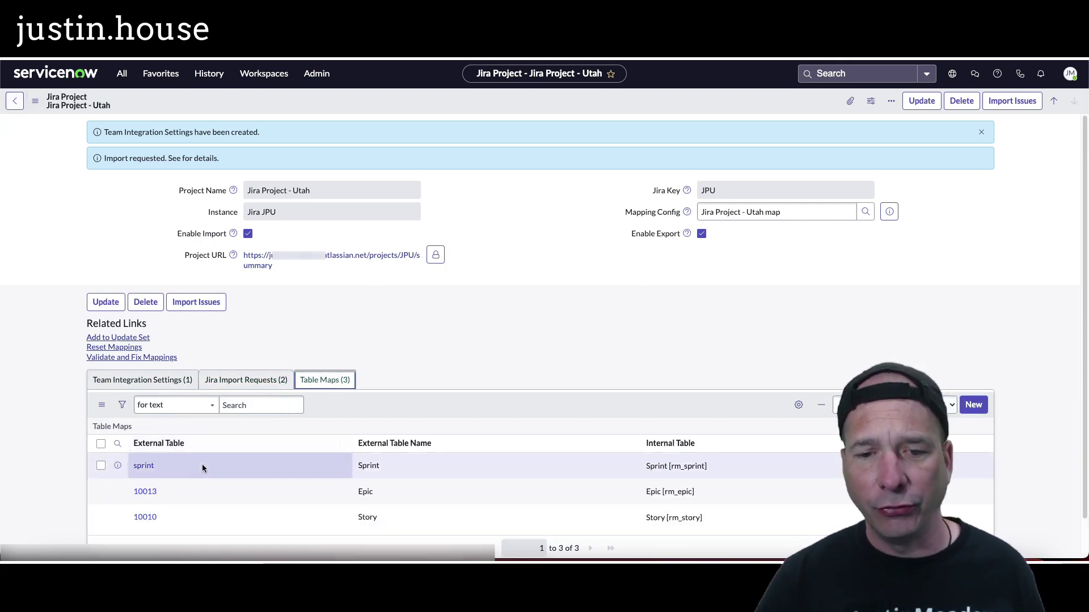
{"action": "scroll", "coordinate": [253, 468], "scroll_direction": "down", "scroll_amount": 1}
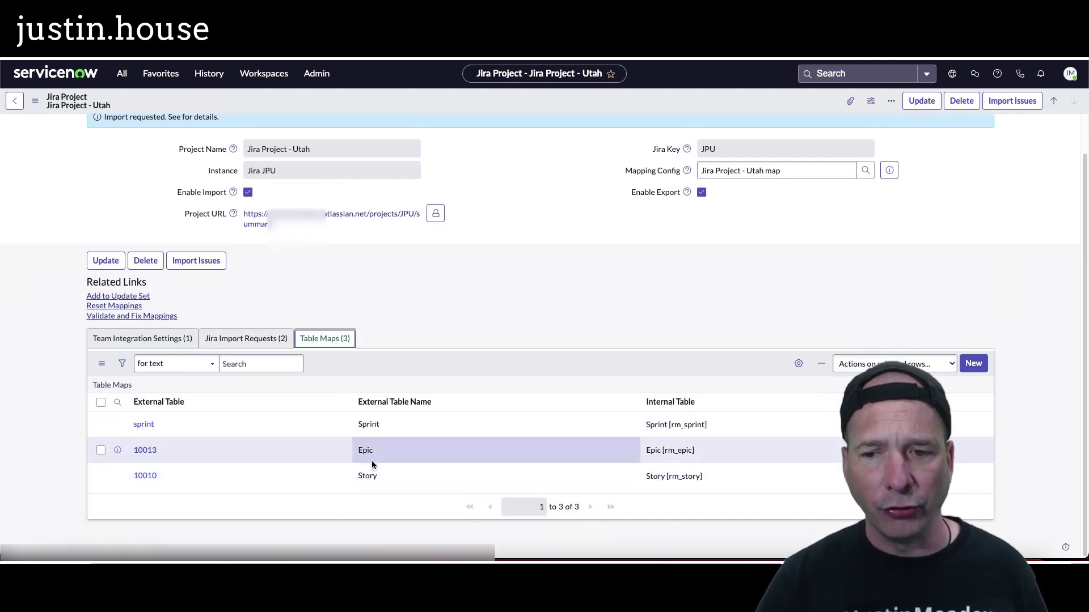
{"action": "left_click", "coordinate": [119, 425]}
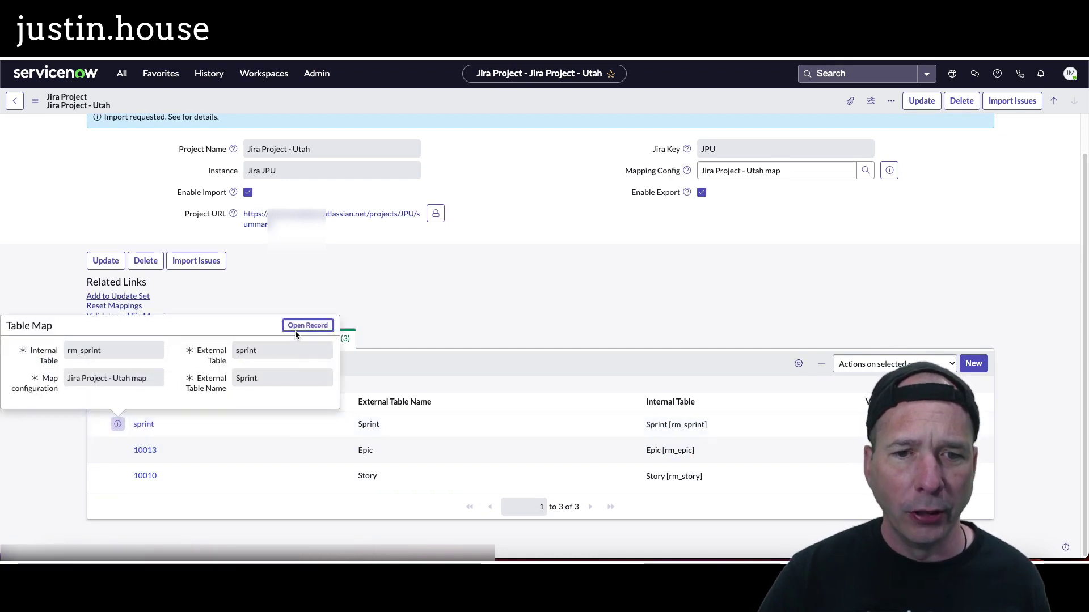
{"action": "left_click", "coordinate": [299, 332]}
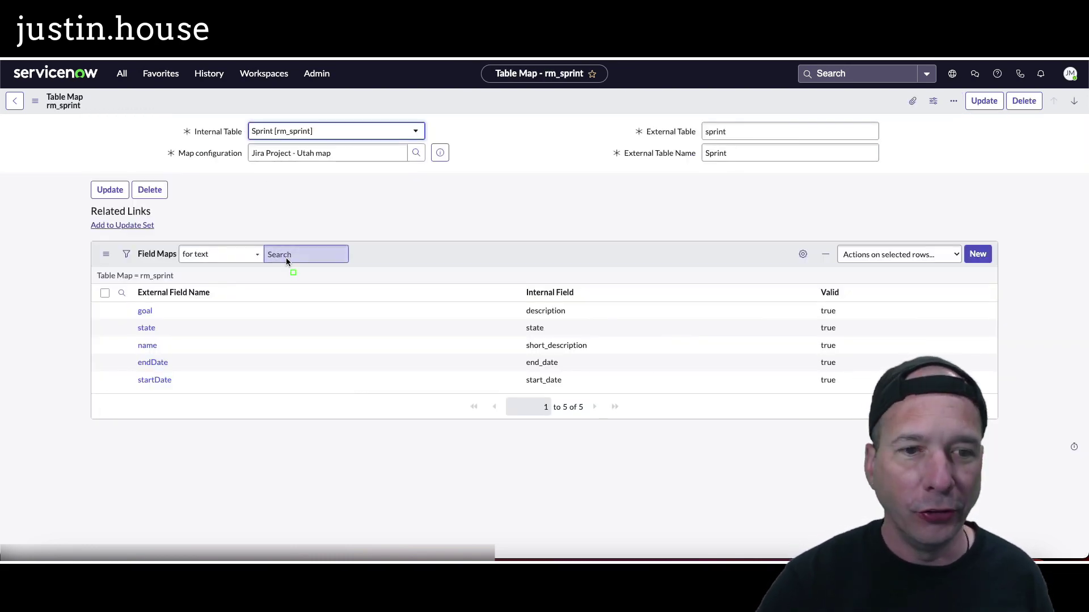
{"action": "mouse_move", "coordinate": [71, 277]}
{"action": "left_mouse_down"}
{"action": "mouse_move", "coordinate": [185, 302]}
{"action": "mouse_move", "coordinate": [254, 413]}
{"action": "left_mouse_up"}
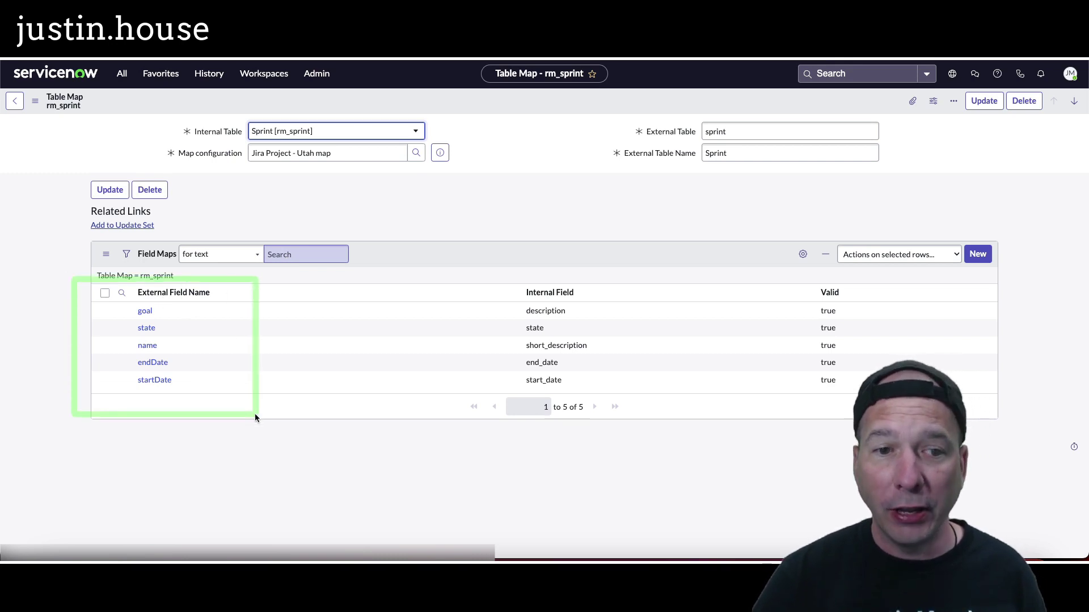
{"action": "mouse_move", "coordinate": [503, 277]}
{"action": "left_mouse_down"}
{"action": "mouse_move", "coordinate": [578, 396]}
{"action": "mouse_move", "coordinate": [604, 415]}
{"action": "left_mouse_up"}
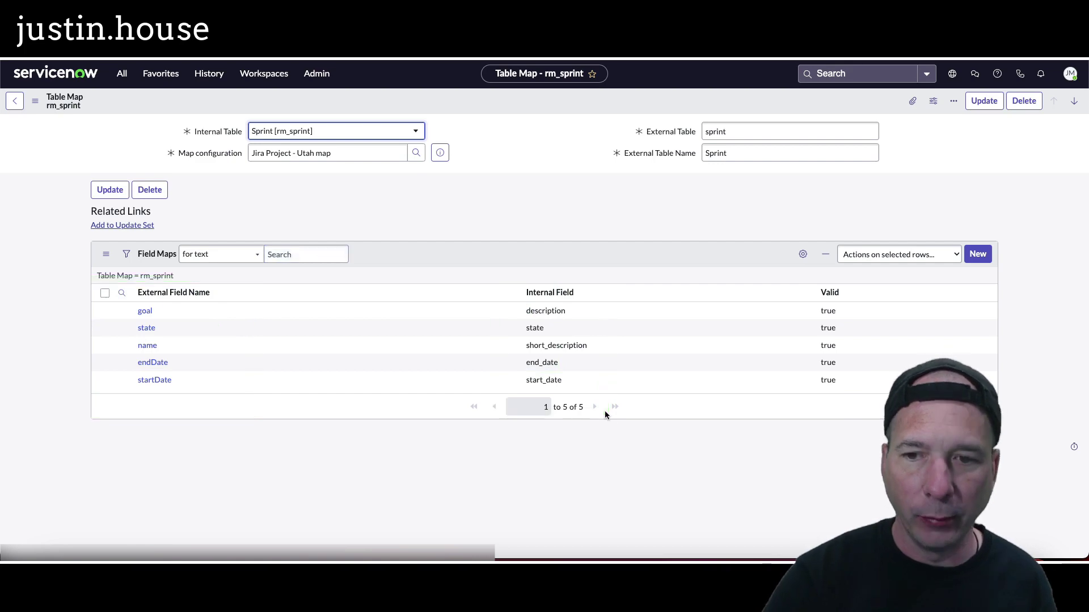
{"action": "left_click", "coordinate": [20, 104]}
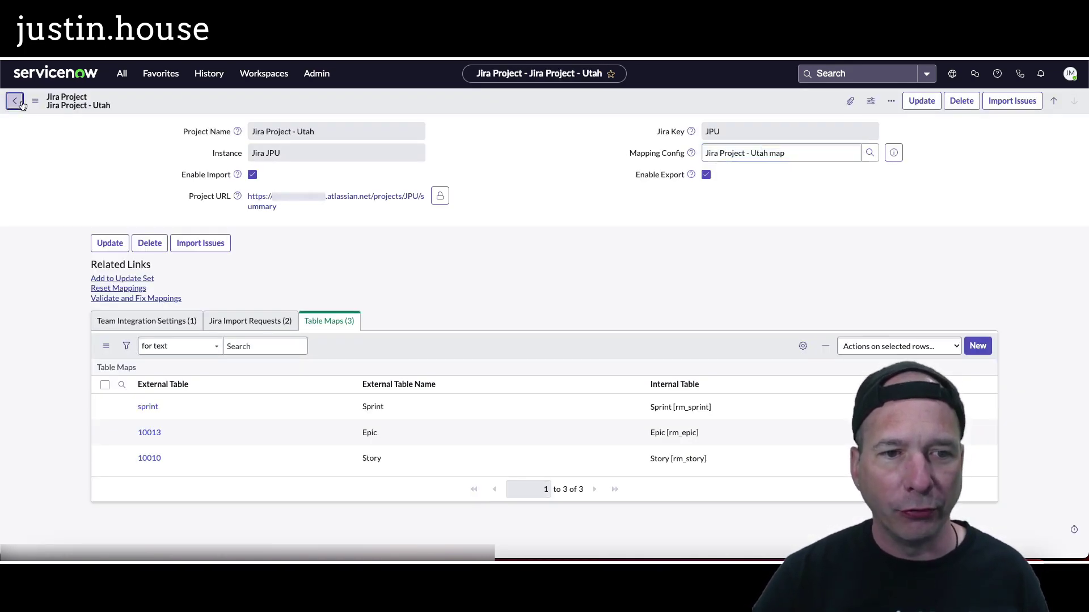
Step: Return to the Jira JPU instance and show its five completed import requests
{"action": "left_click", "coordinate": [20, 103]}
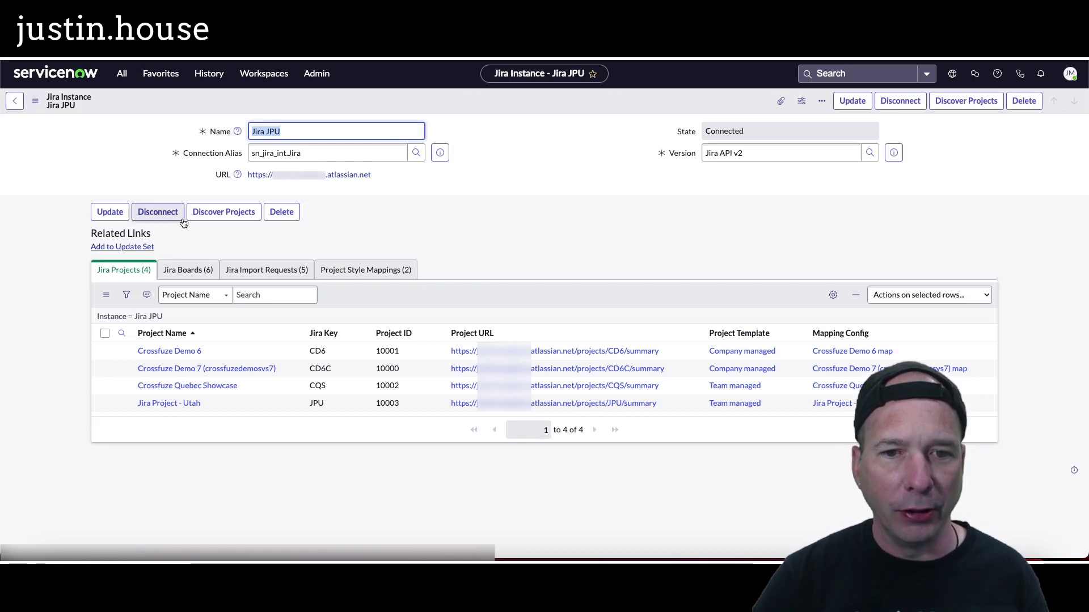
{"action": "left_click", "coordinate": [264, 272]}
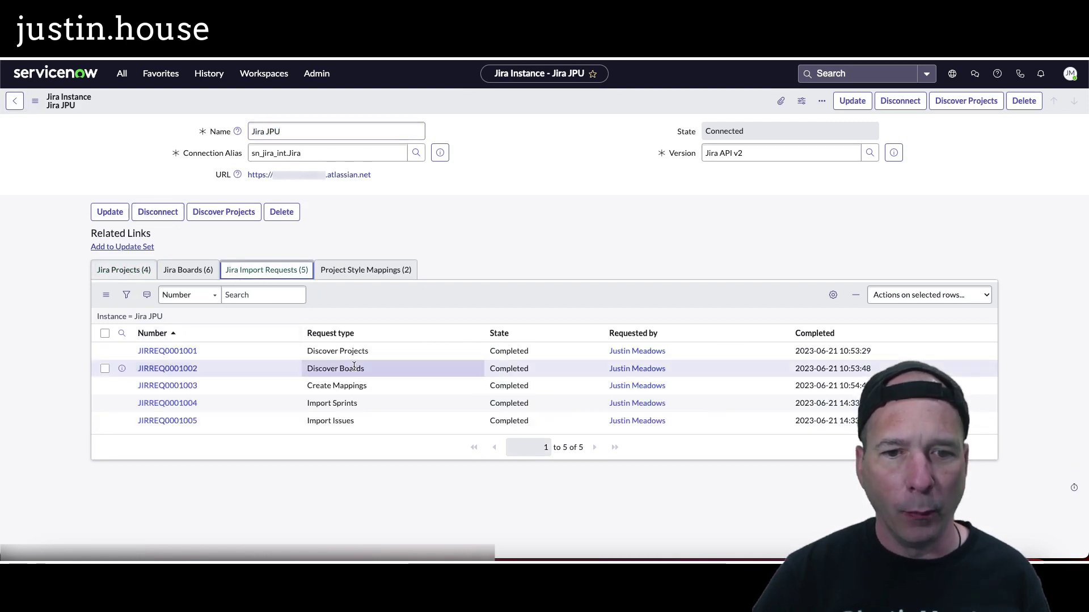
{"action": "left_click_drag", "start_coordinate": [343, 418], "coordinate": [344, 424]}
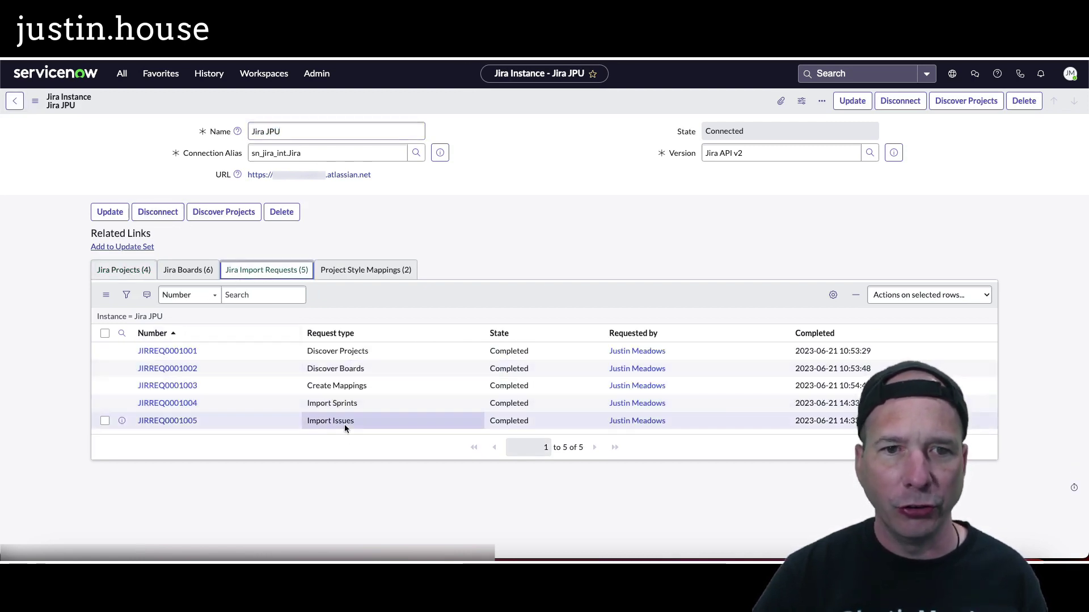
{"action": "left_click", "coordinate": [344, 424]}
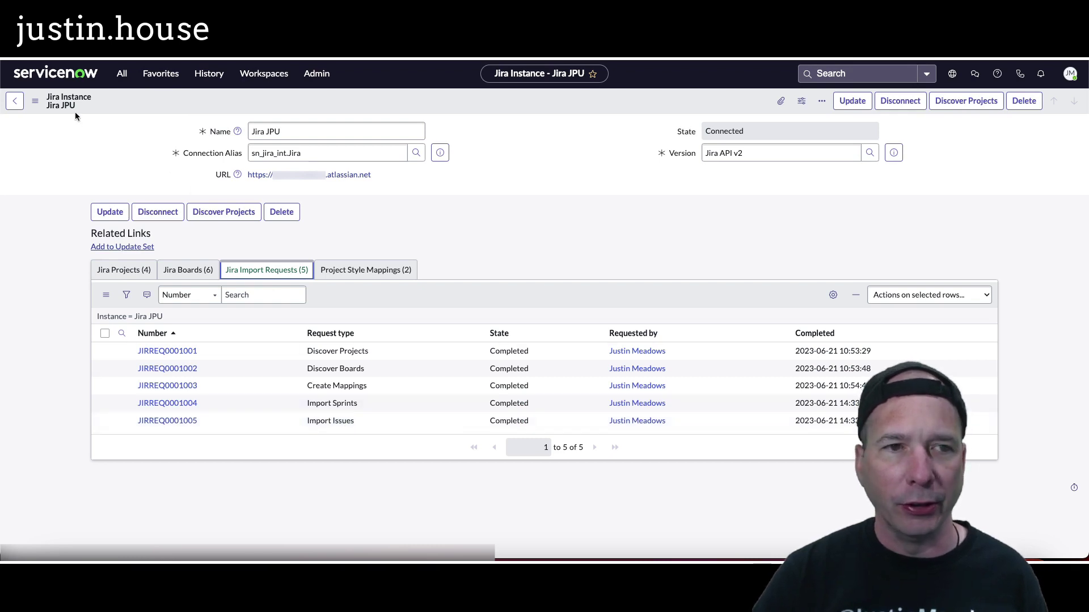
{"action": "left_click", "coordinate": [121, 75]}
Step: Open Agile Development > Stories filtered to the ServiceNow Sprinters assignment group
{"action": "type", "text": "jira"}
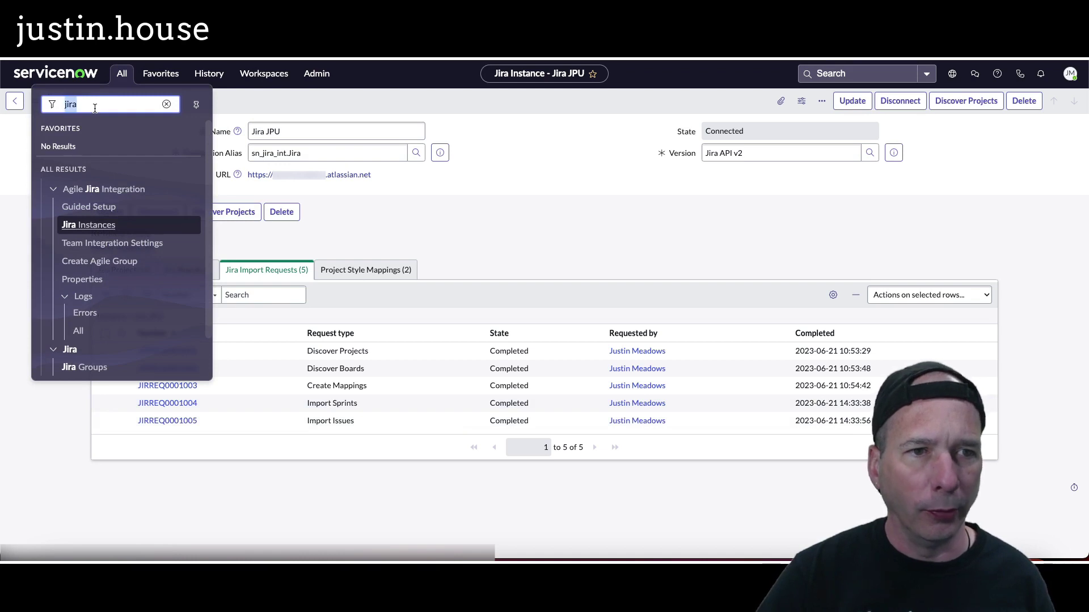
{"action": "type", "text": "agile"}
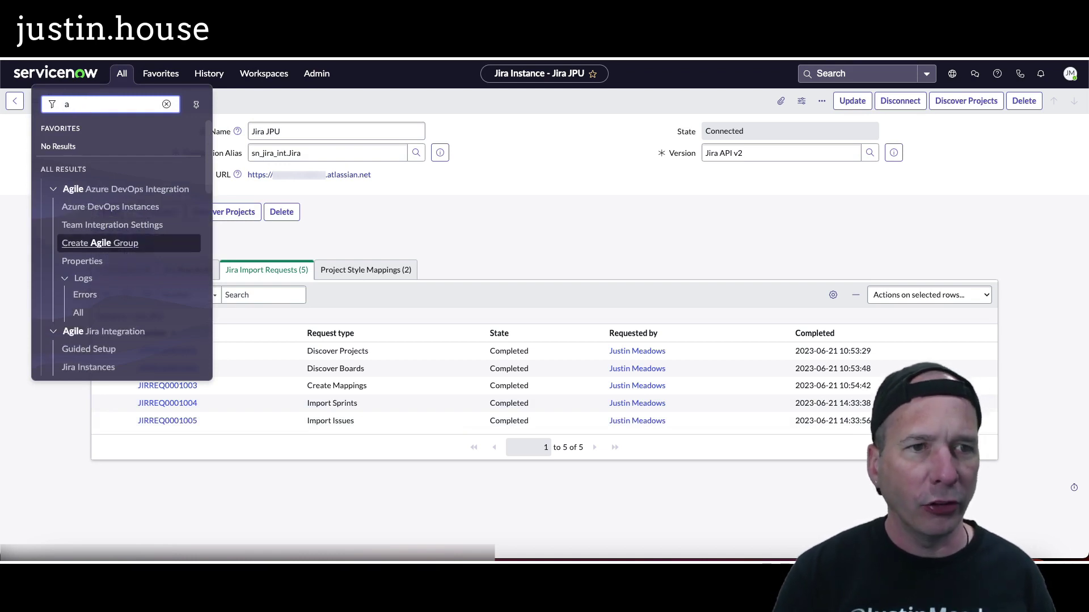
{"action": "key", "text": "BackSpace"}
{"action": "type", "text": "stories"}
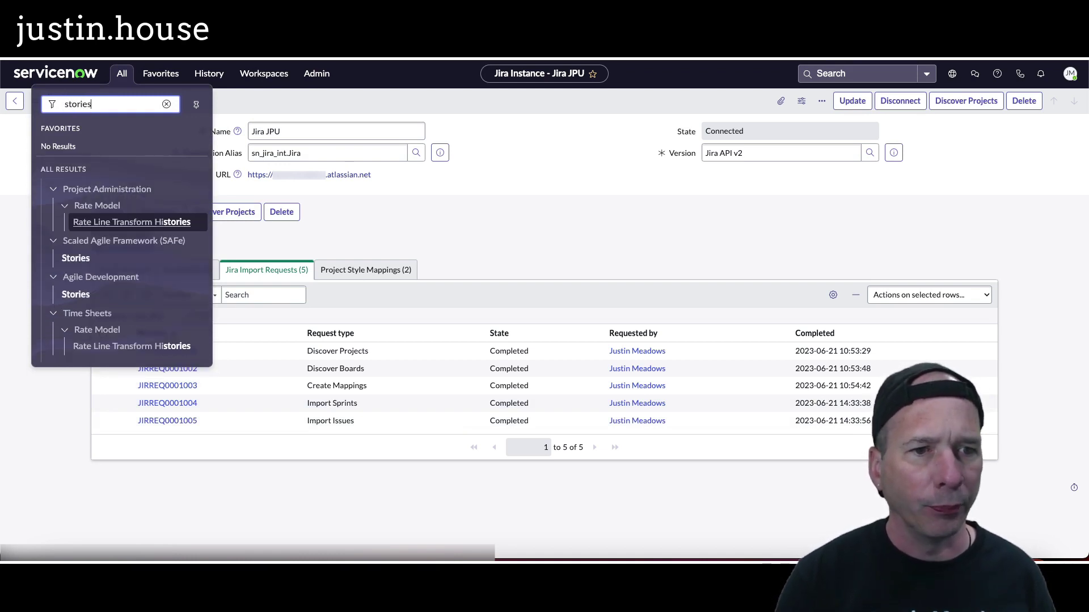
{"action": "left_click", "coordinate": [75, 295]}
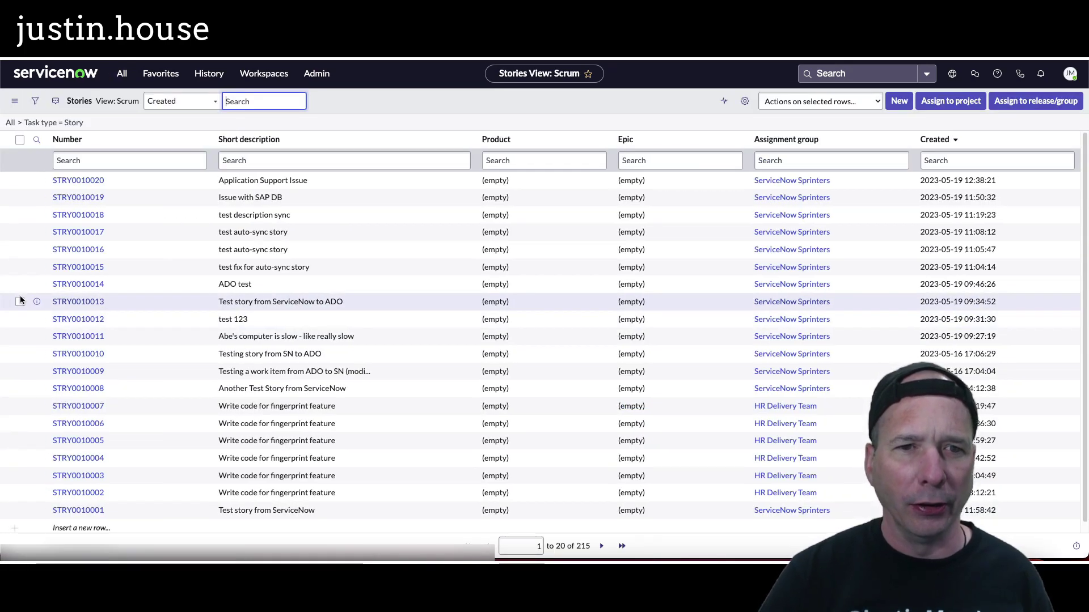
{"action": "right_click", "coordinate": [785, 182]}
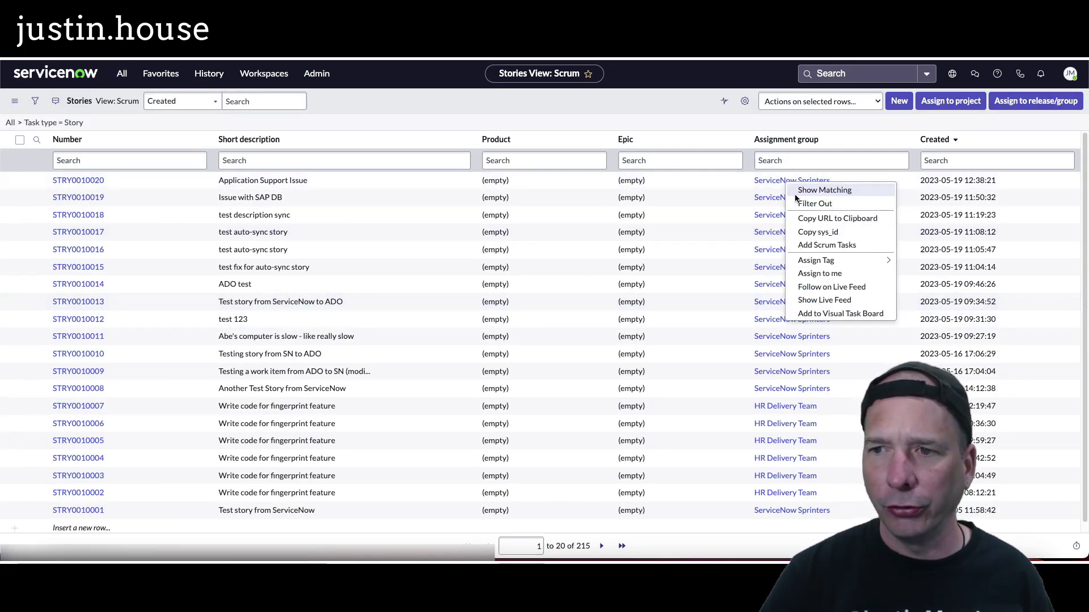
{"action": "left_click", "coordinate": [804, 193]}
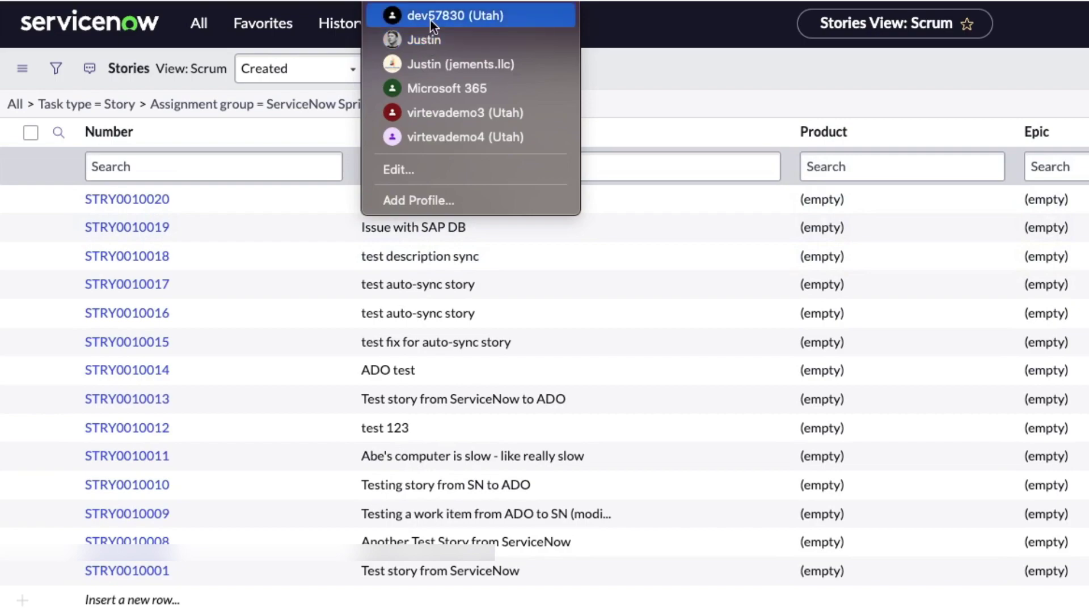
Step: Reload the stories list and remove the Type = Story condition, leaving 14 stories
{"action": "left_click", "coordinate": [471, 40]}
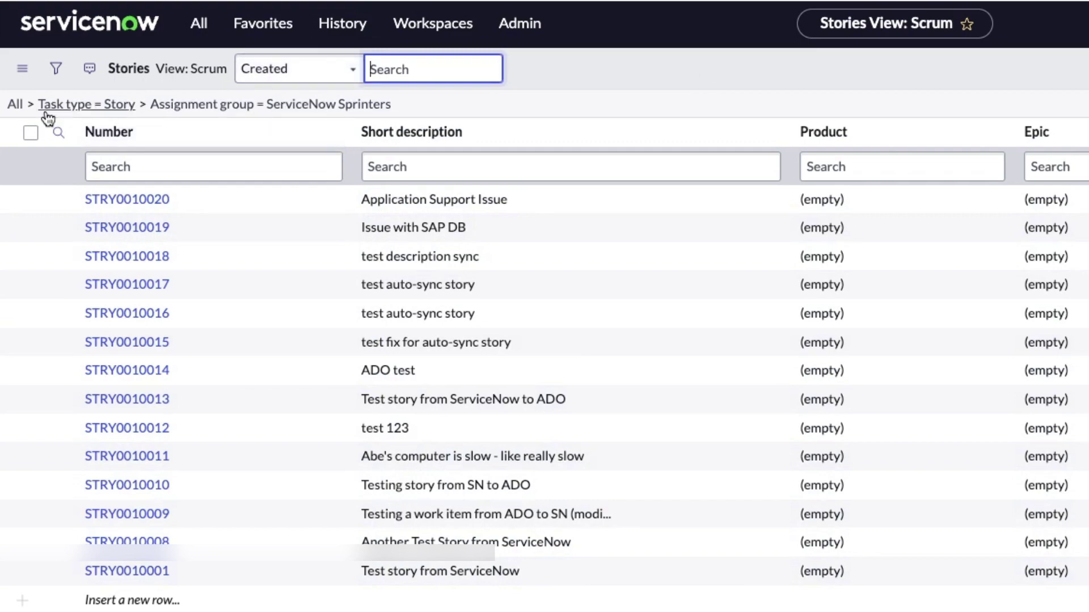
{"action": "right_click", "coordinate": [770, 59]}
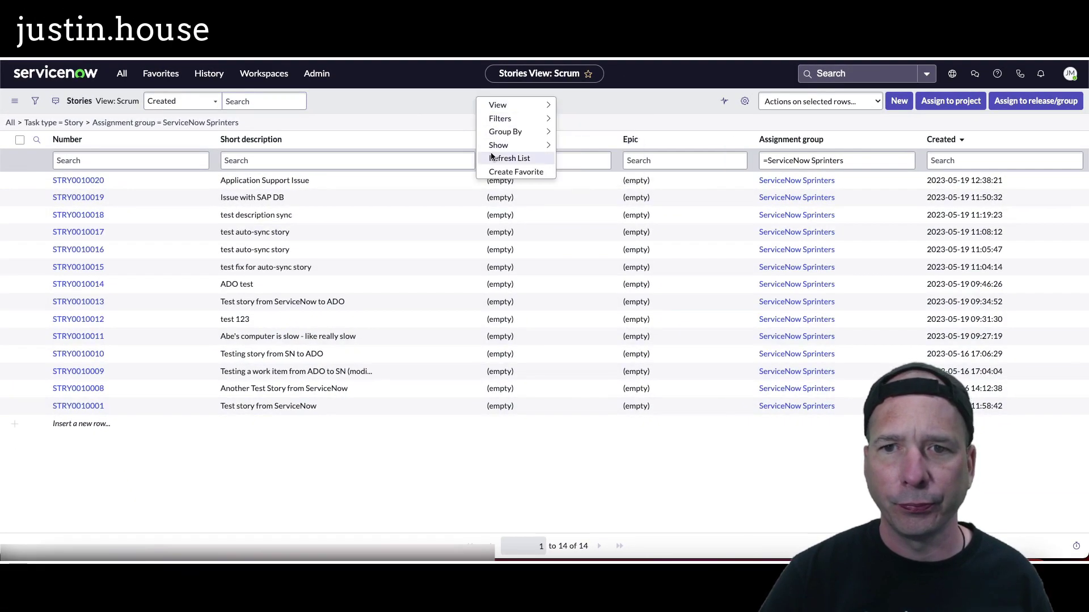
{"action": "left_click", "coordinate": [794, 155]}
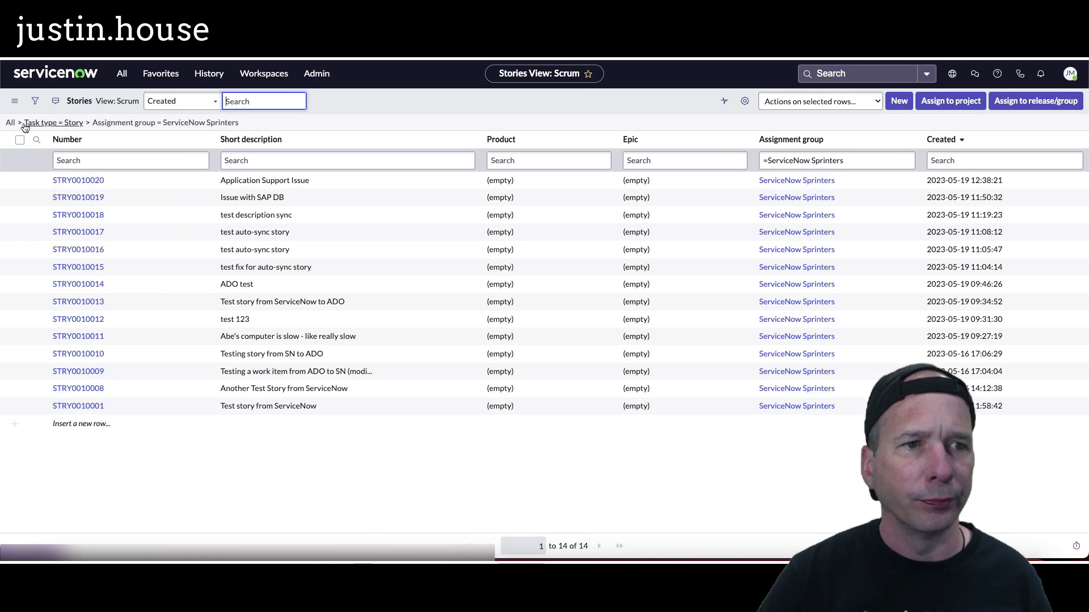
{"action": "left_click", "coordinate": [18, 122]}
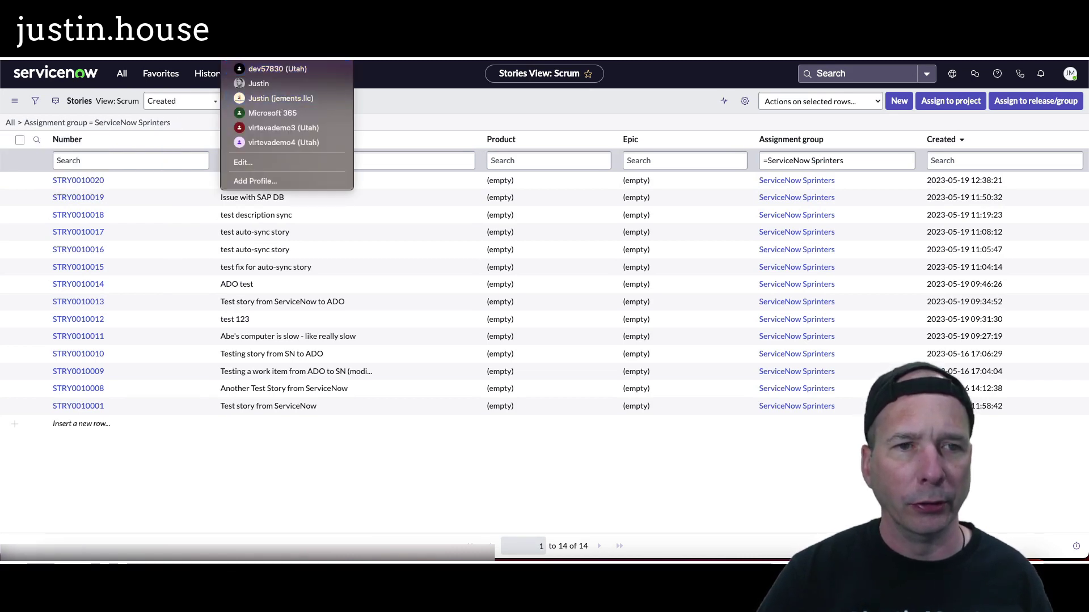
{"action": "left_click", "coordinate": [207, 73]}
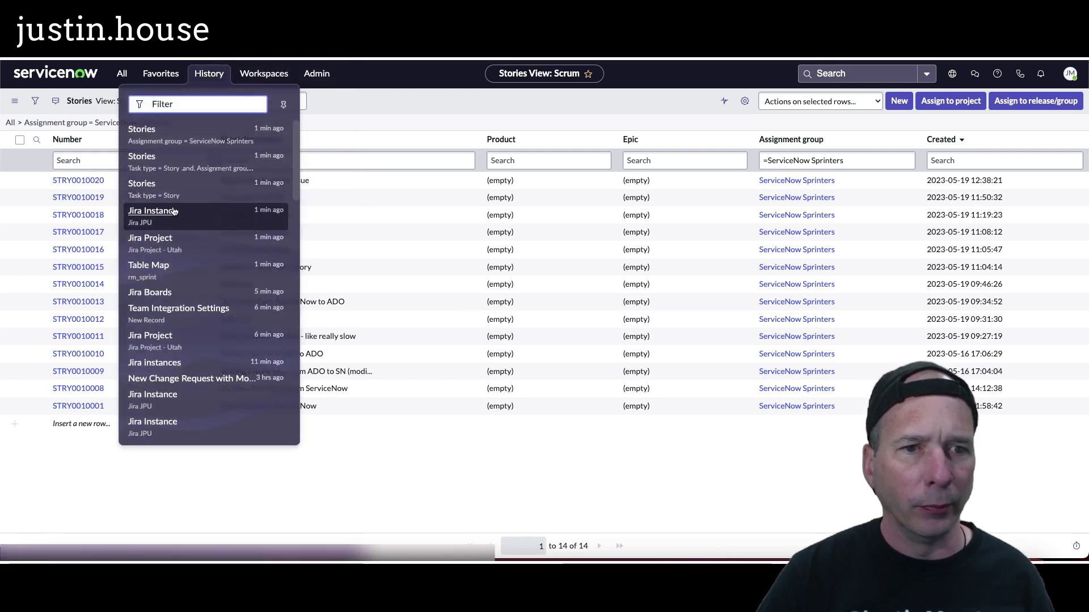
Step: Check JIRREQ0001005's zero import counts, then view the Jira JPU instance's boards and projects
{"action": "left_click", "coordinate": [170, 214]}
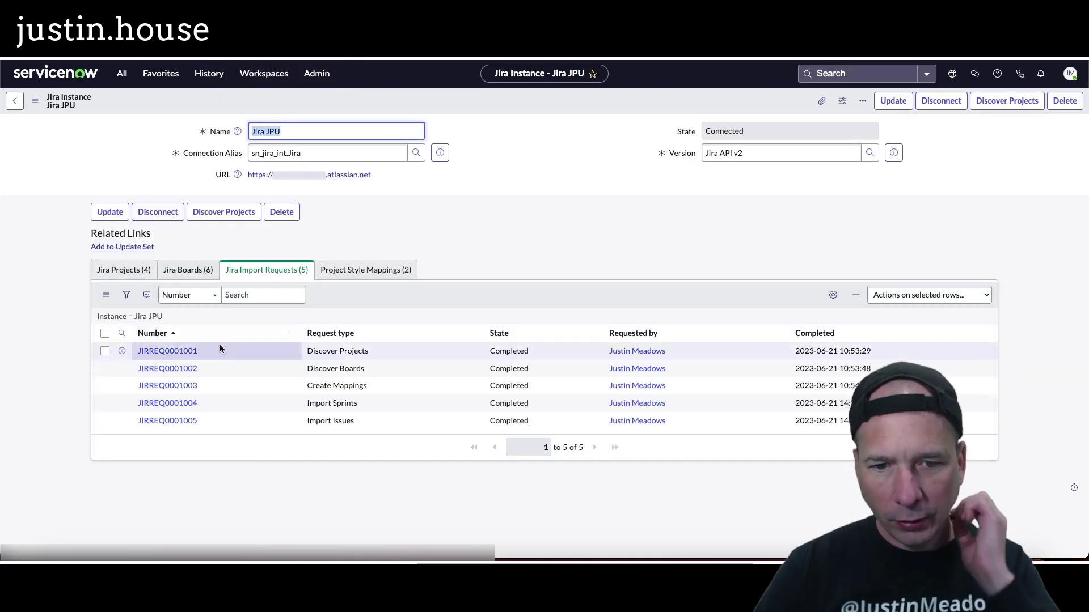
{"action": "left_click", "coordinate": [177, 420]}
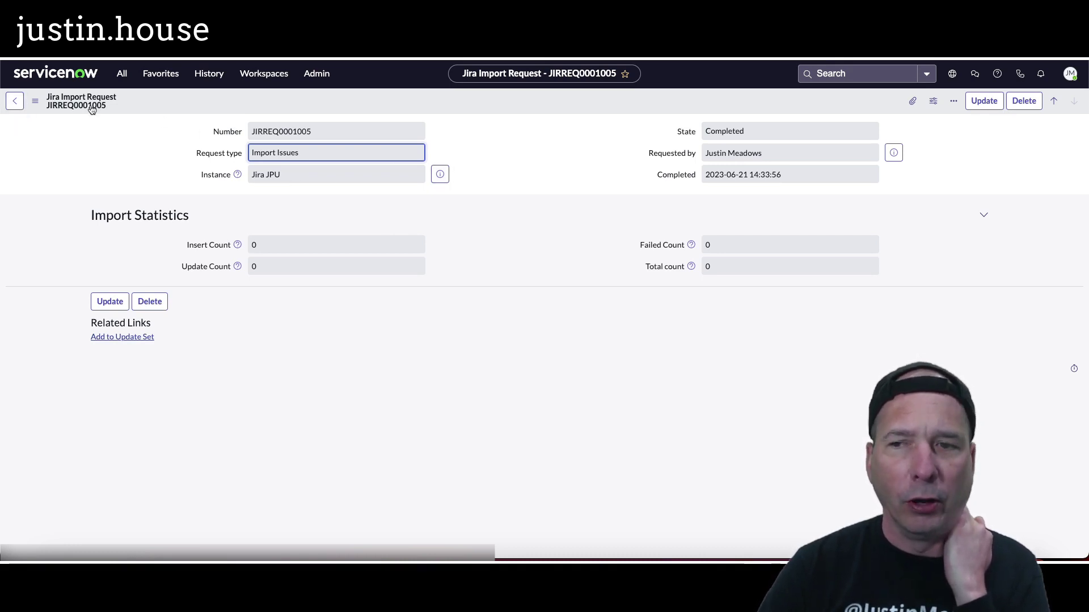
{"action": "left_click", "coordinate": [16, 103]}
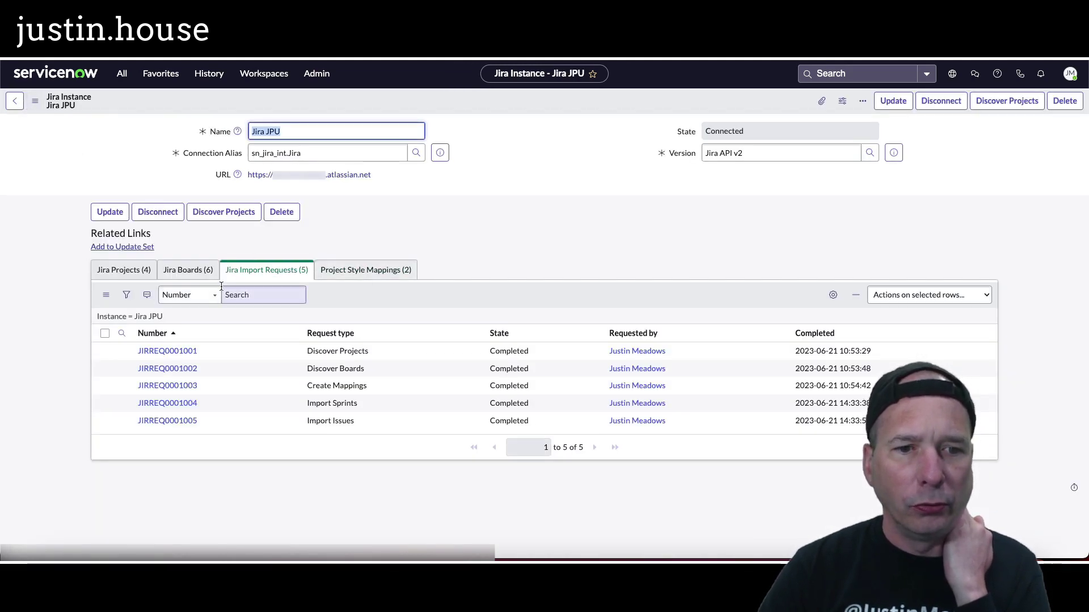
{"action": "left_click", "coordinate": [183, 270]}
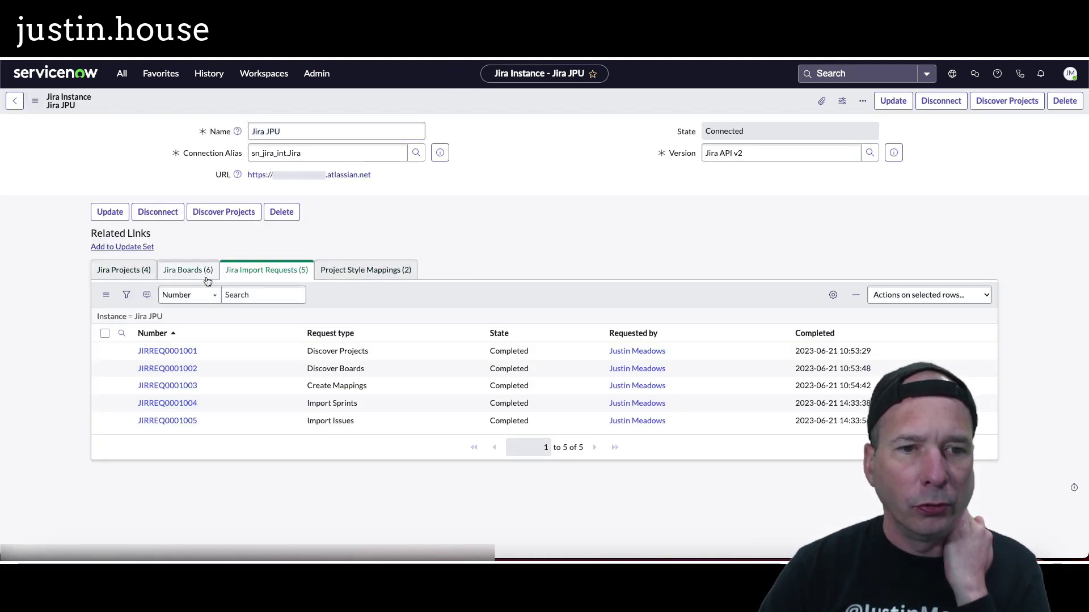
{"action": "left_click", "coordinate": [144, 272]}
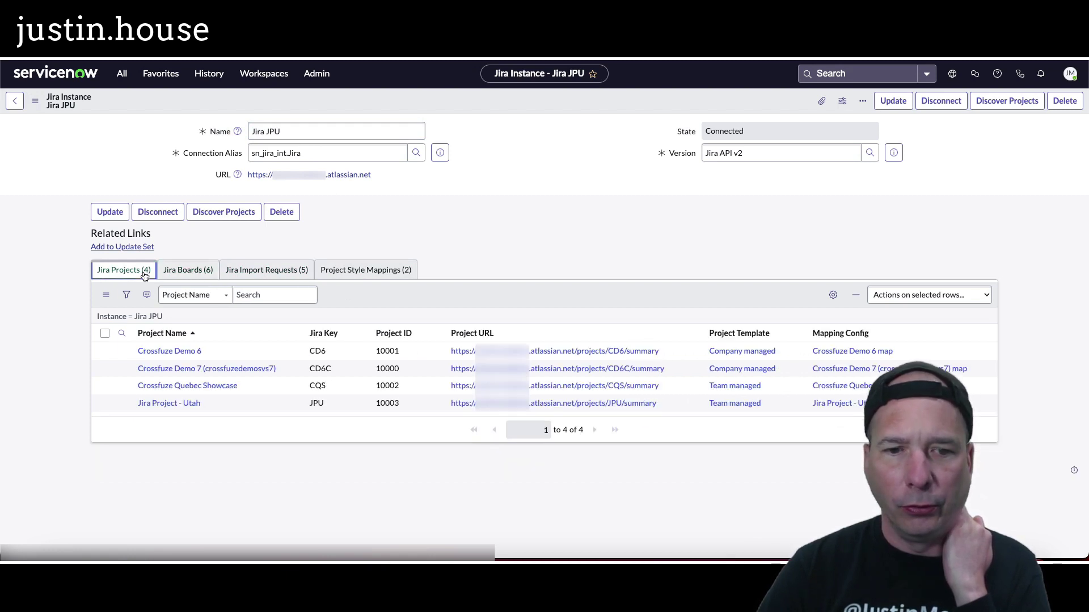
Step: Review Jira Project - Utah's Sprint, Epic and Story table maps, then return to the Jira backlog
{"action": "left_click", "coordinate": [188, 402]}
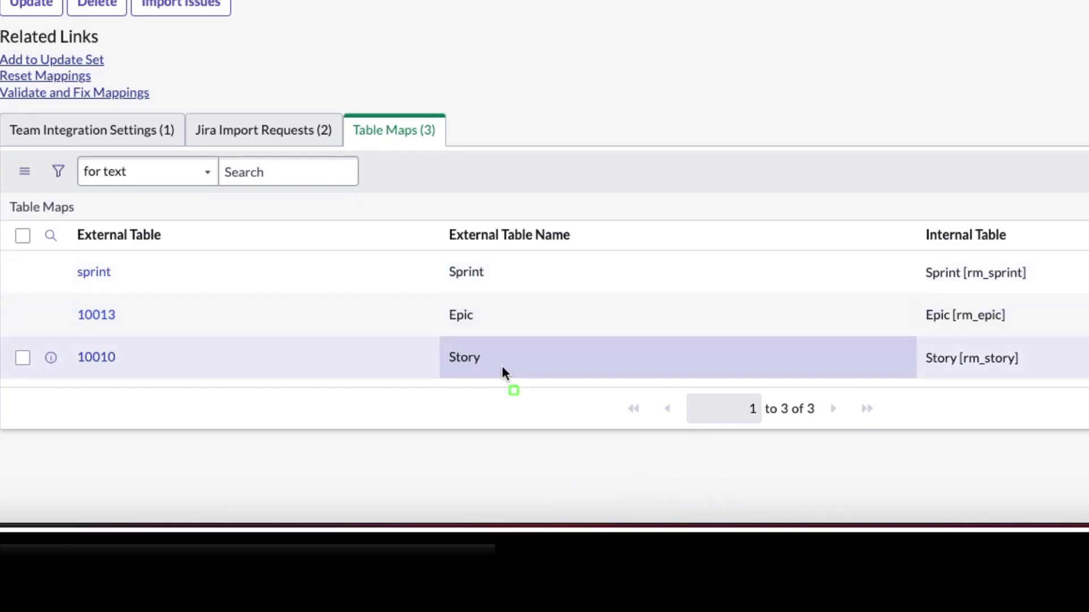
{"action": "left_click_drag", "start_coordinate": [404, 316], "coordinate": [575, 417]}
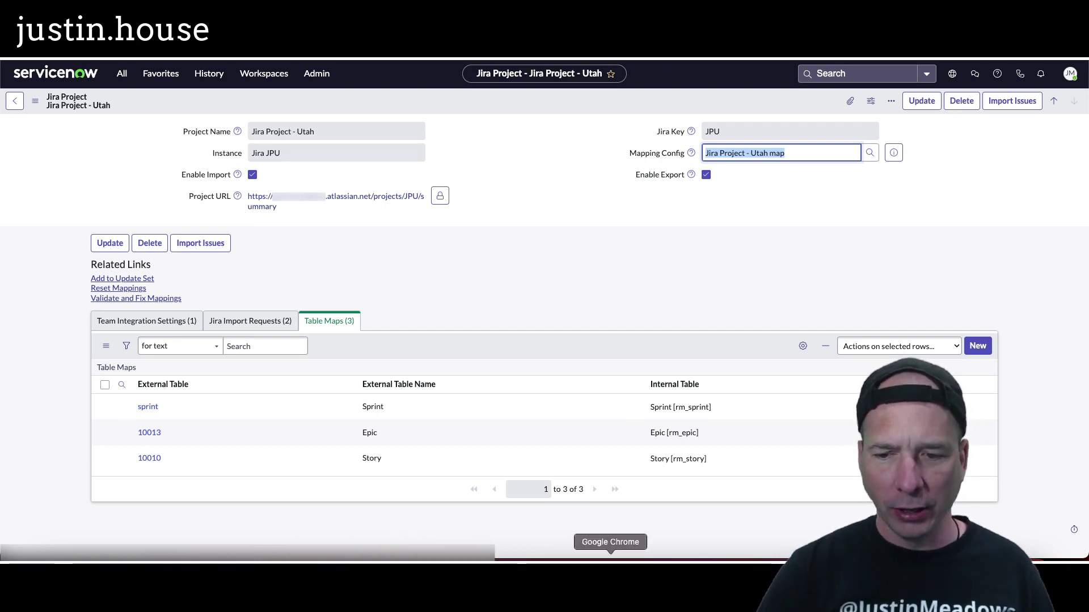
{"action": "left_click", "coordinate": [274, 59]}
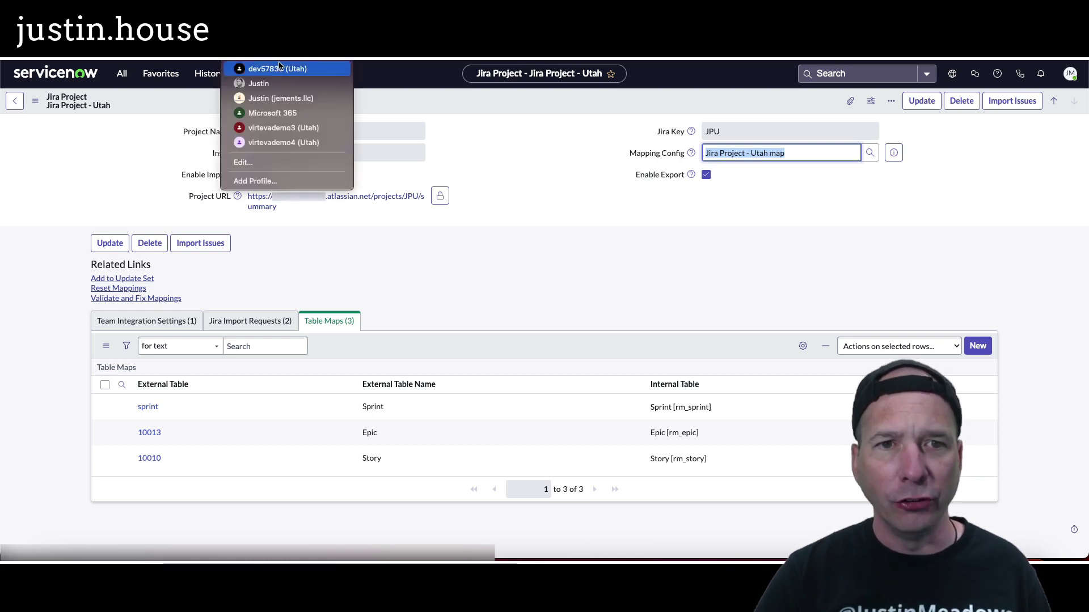
{"action": "left_click", "coordinate": [309, 85]}
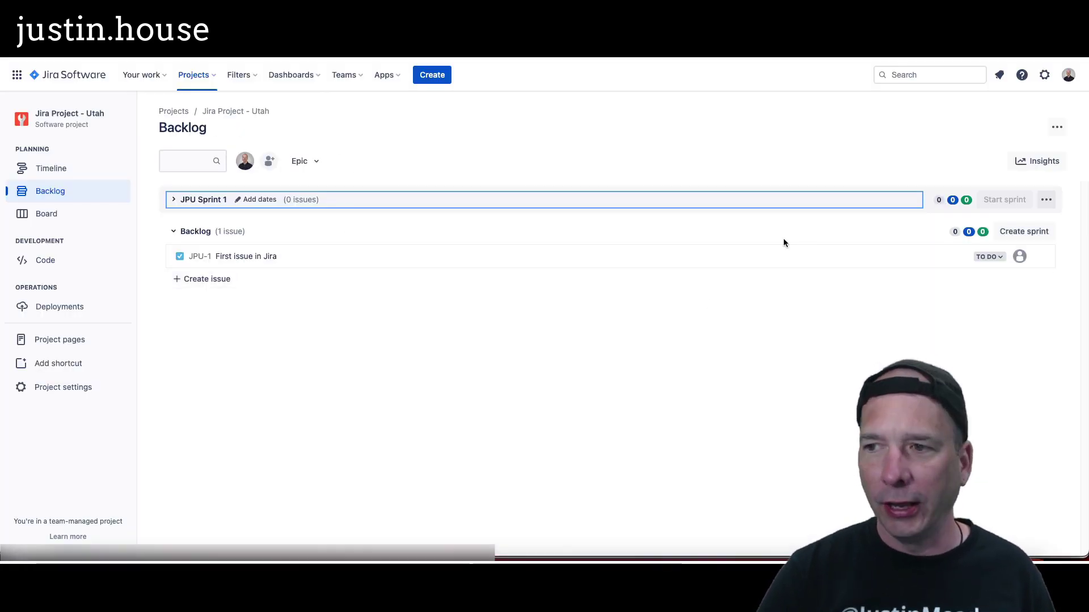
Step: Add a new sprint and give JPU Sprint 1 dates from 26 Jun to 7 Jul 2023
{"action": "left_click", "coordinate": [1021, 231]}
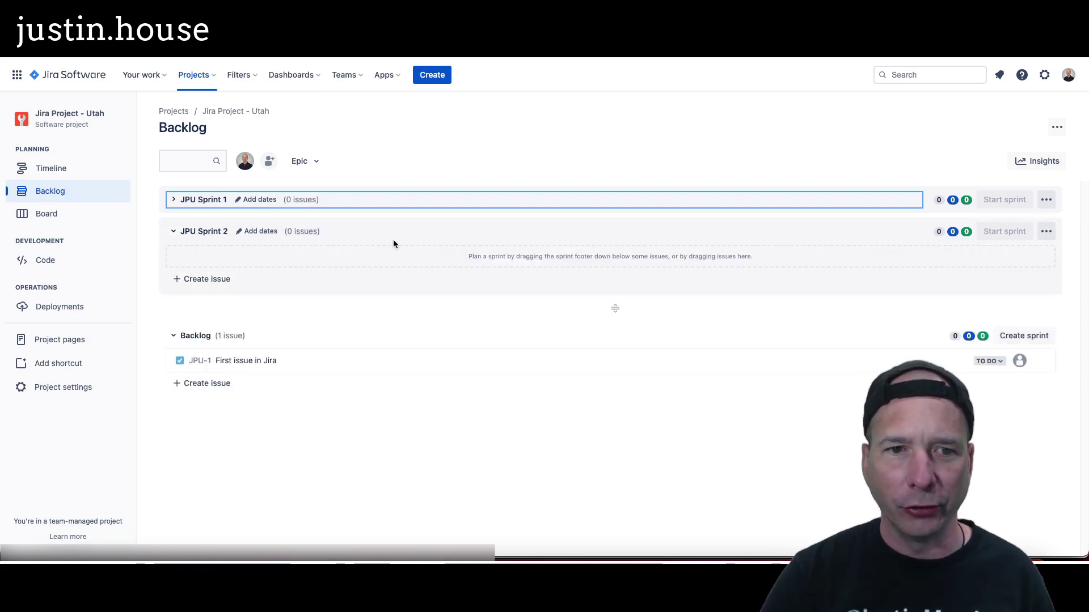
{"action": "left_click", "coordinate": [175, 230]}
{"action": "left_click", "coordinate": [260, 199]}
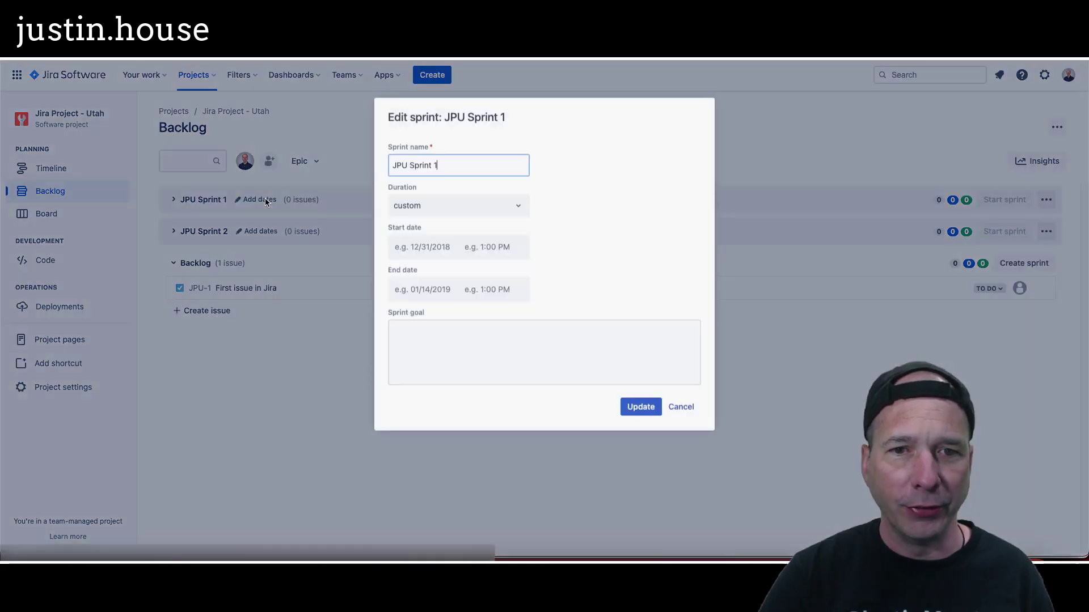
{"action": "left_click", "coordinate": [440, 242]}
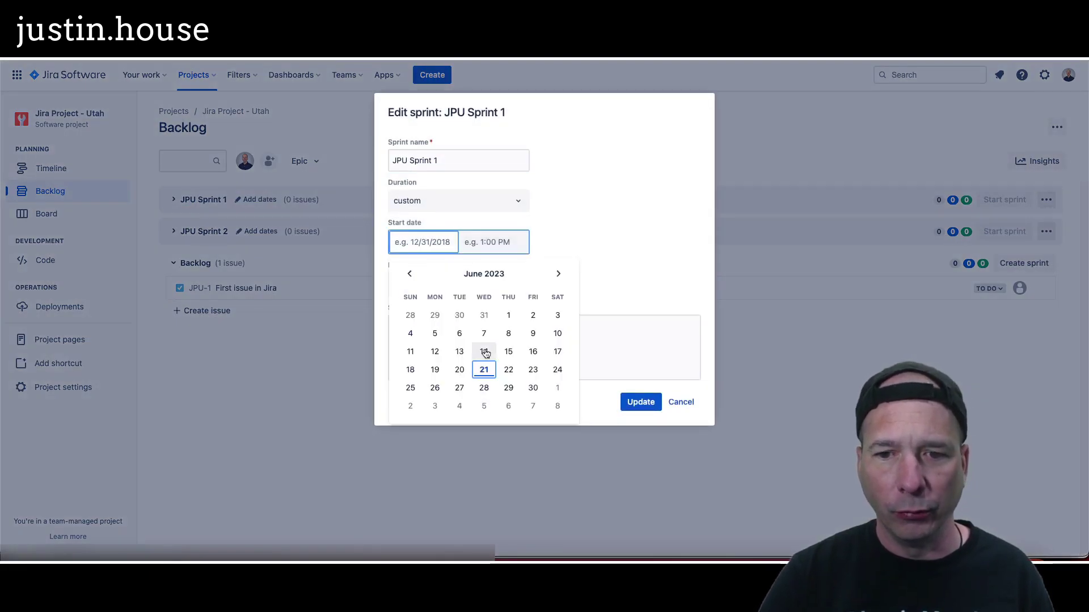
{"action": "left_click", "coordinate": [434, 388]}
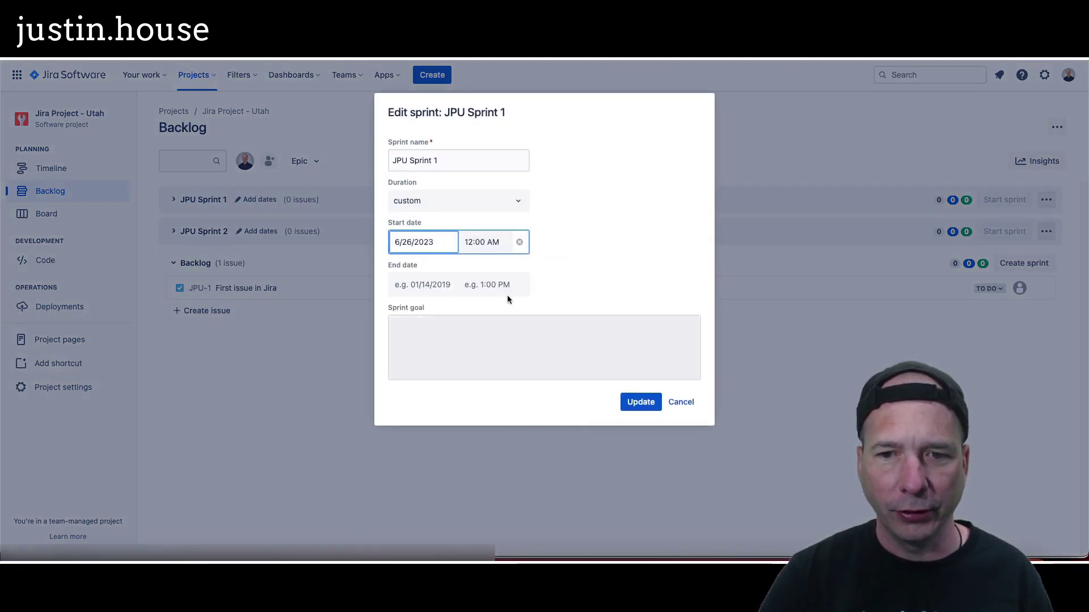
{"action": "left_click", "coordinate": [499, 284]}
{"action": "left_click", "coordinate": [442, 285]}
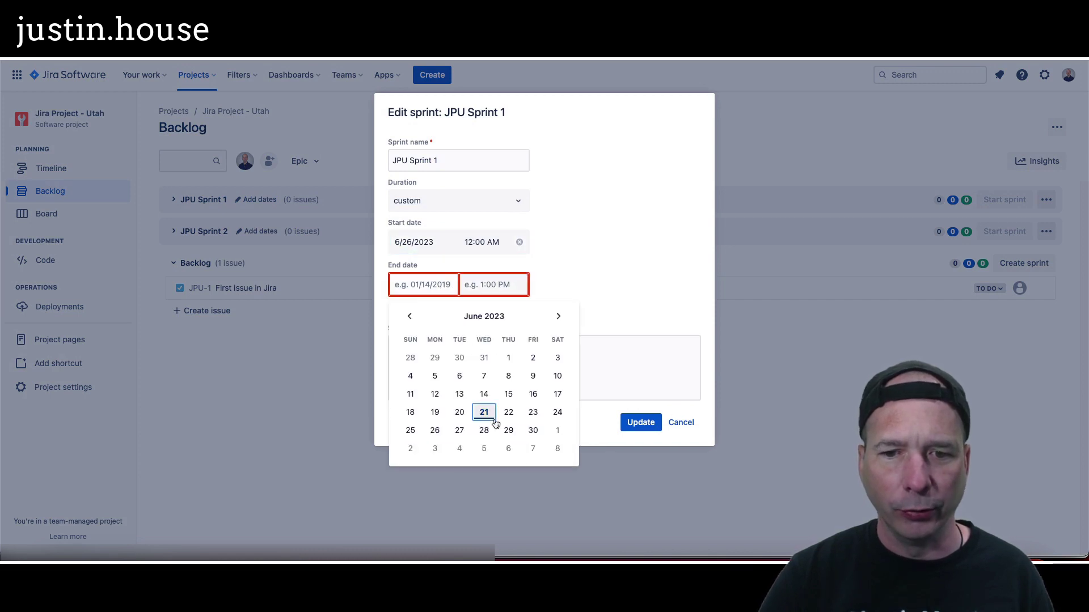
{"action": "left_click", "coordinate": [532, 448]}
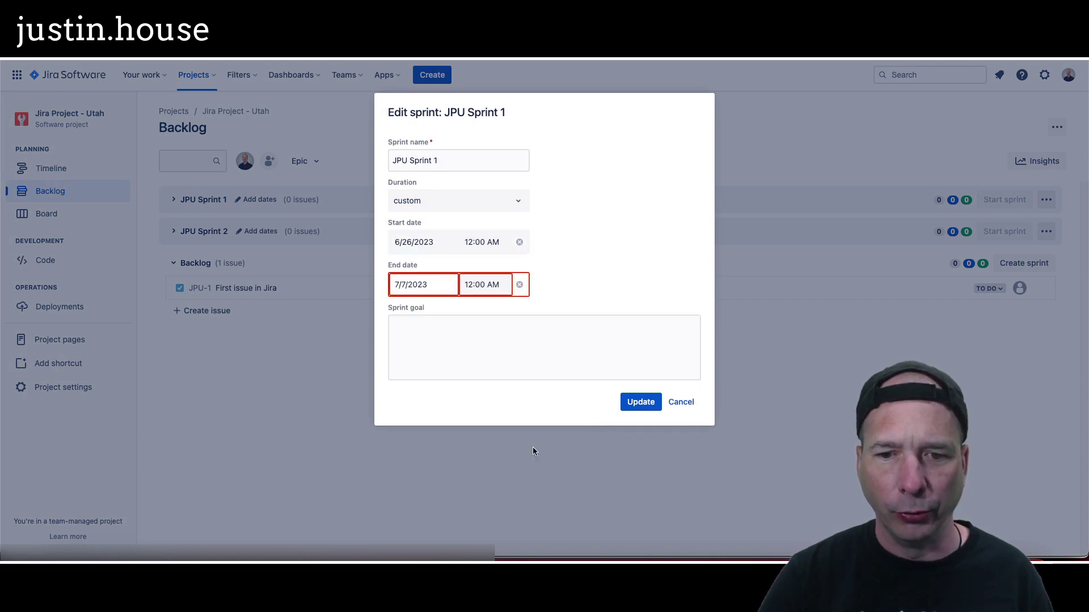
{"action": "left_click", "coordinate": [638, 402]}
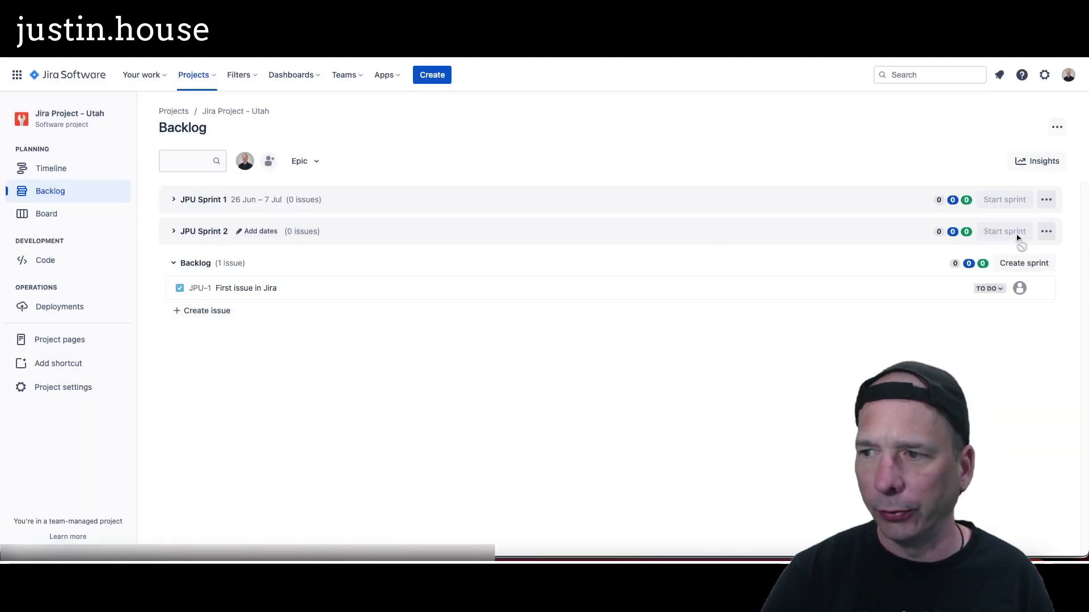
Step: Delete the extra JPU Sprint 2
{"action": "left_click", "coordinate": [1046, 231]}
{"action": "left_click", "coordinate": [1019, 300]}
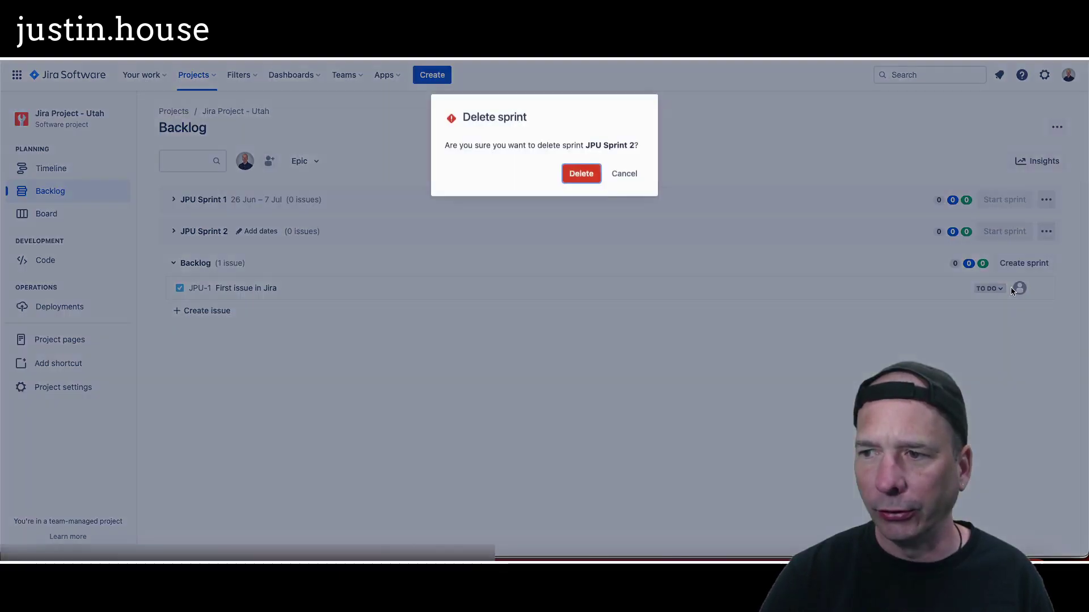
{"action": "left_click", "coordinate": [582, 172]}
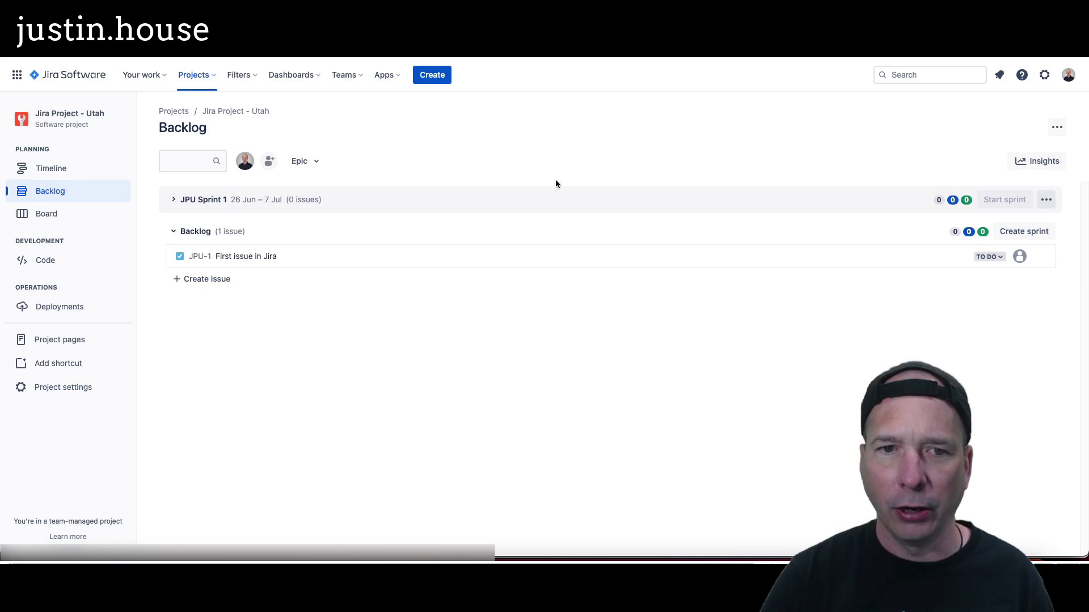
Step: Start a new backlog issue as a Task, then cancel that entry
{"action": "left_click", "coordinate": [210, 278]}
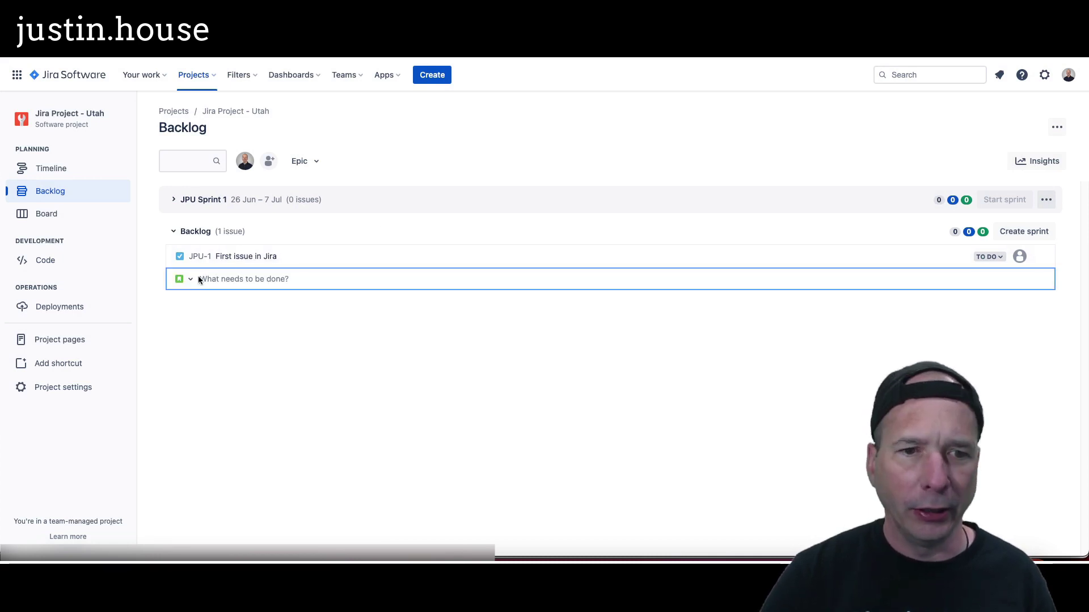
{"action": "left_click", "coordinate": [191, 281]}
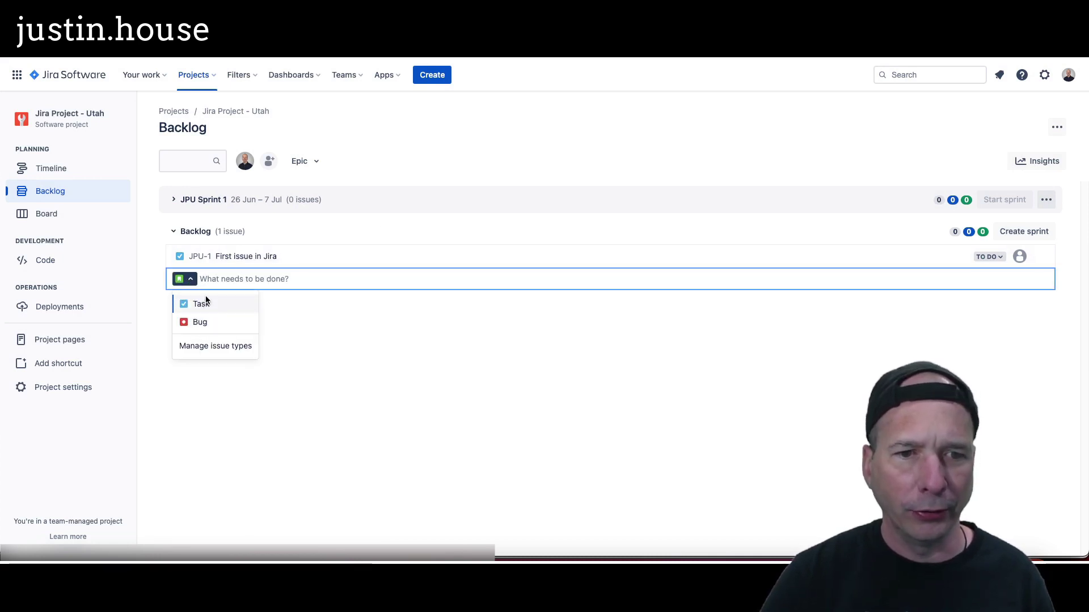
{"action": "left_click", "coordinate": [181, 282]}
{"action": "left_click", "coordinate": [182, 282]}
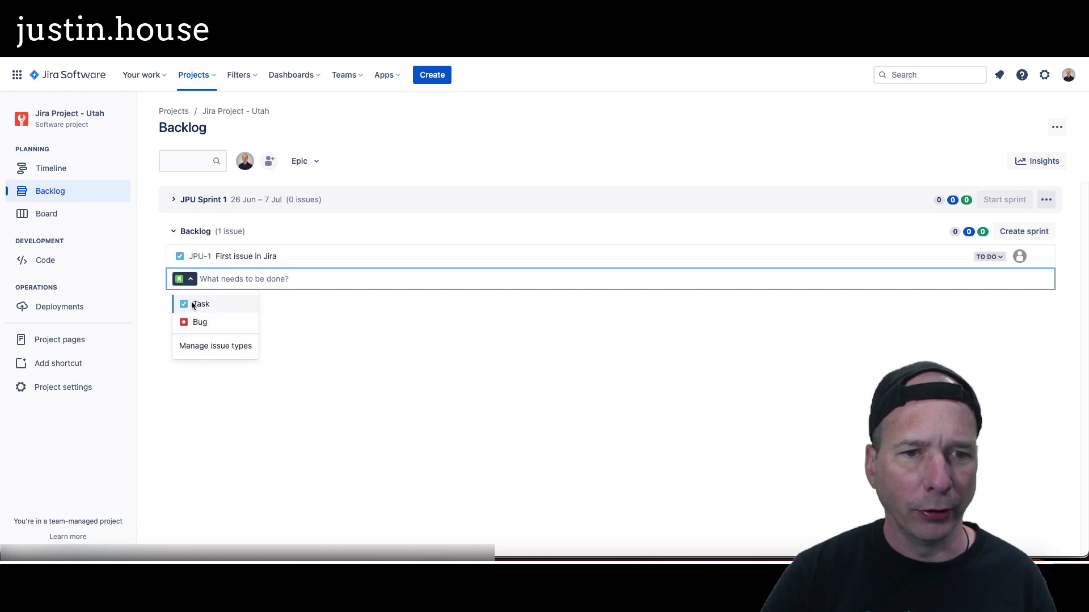
{"action": "left_click", "coordinate": [191, 301]}
{"action": "left_click", "coordinate": [184, 280]}
{"action": "key", "text": "Escape"}
Step: Create the Story 'First story in Jira' in the backlog and return to the ServiceNow profile
{"action": "left_click", "coordinate": [242, 278]}
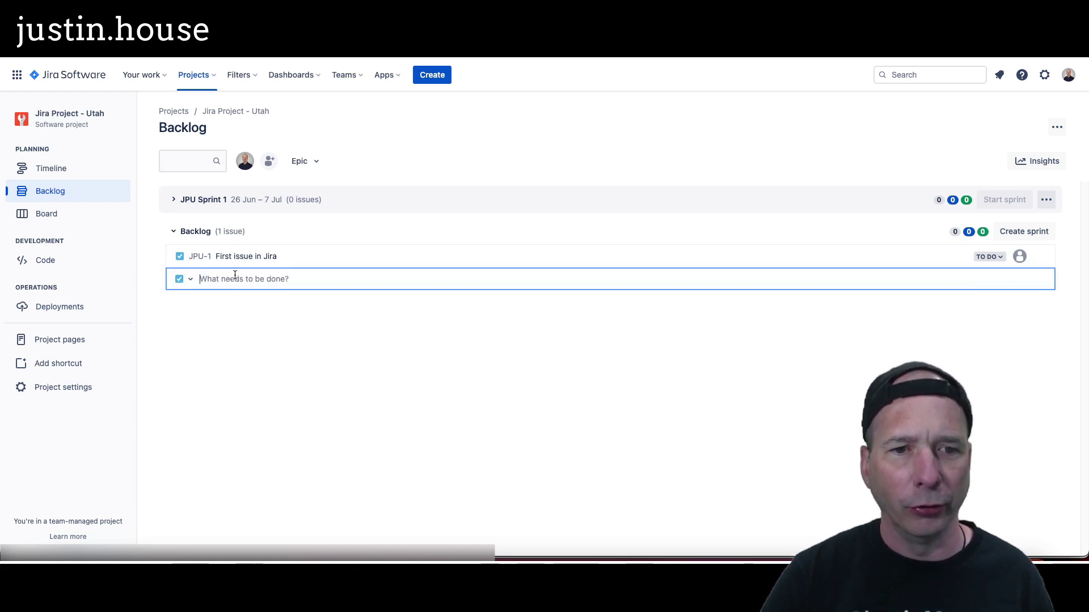
{"action": "left_click", "coordinate": [190, 282]}
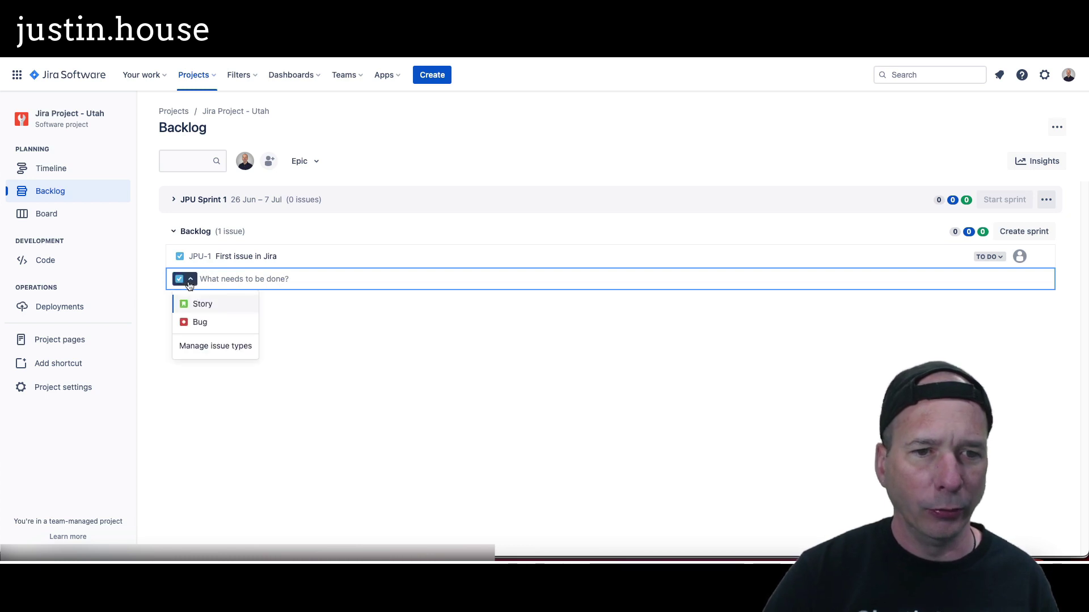
{"action": "left_click", "coordinate": [185, 302]}
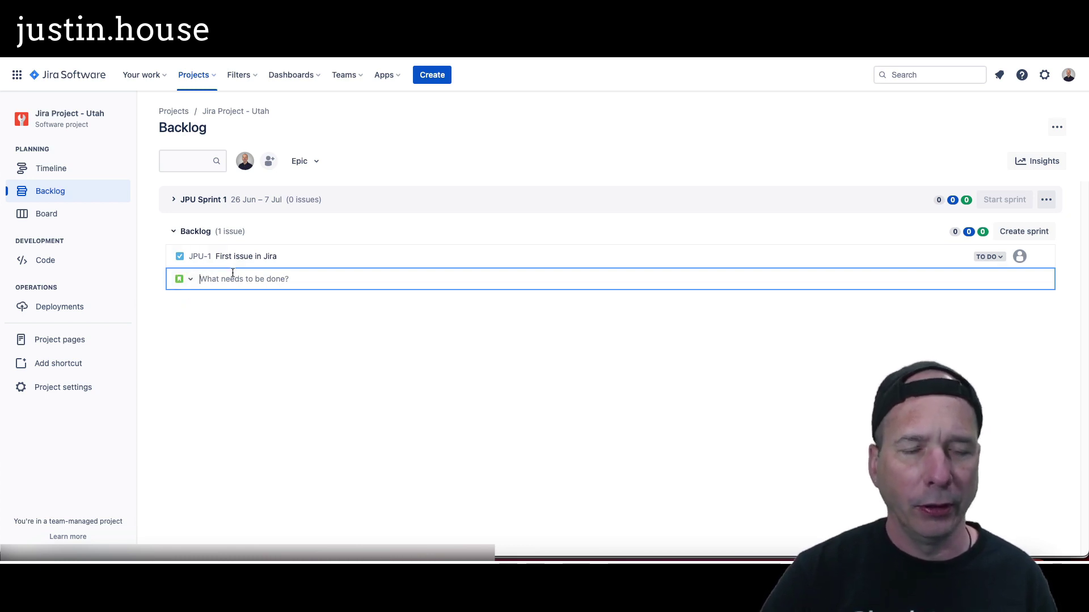
{"action": "type", "text": "Second"}
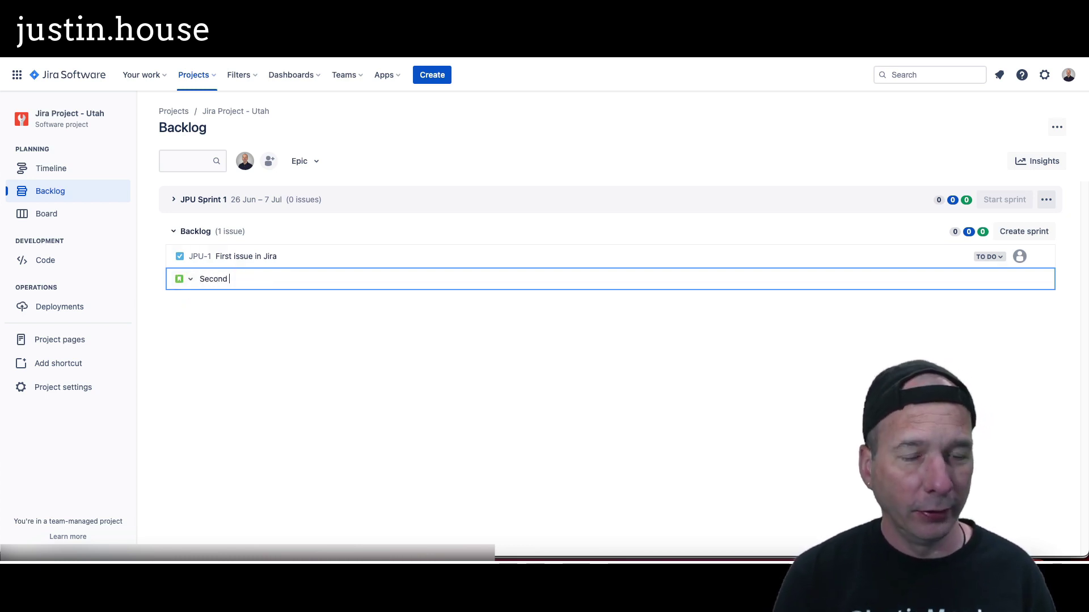
{"action": "type", "text": "o"}
{"action": "key", "text": "BackSpace"}
{"action": "key", "text": "BackSpace"}
{"action": "key", "text": "BackSpace"}
{"action": "key", "text": "BackSpace"}
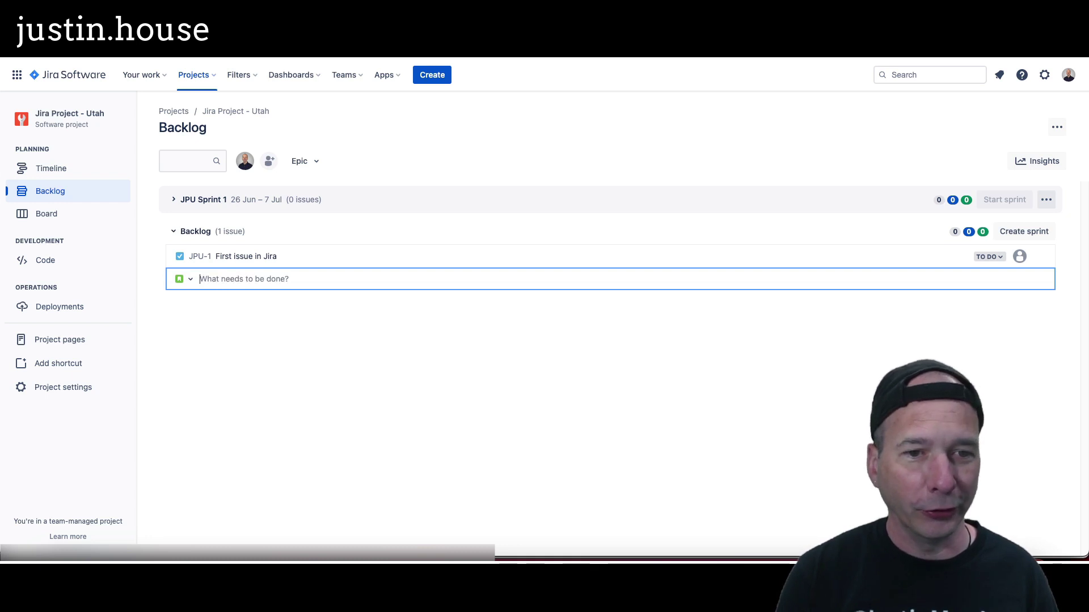
{"action": "type", "text": "First story in Ji"}
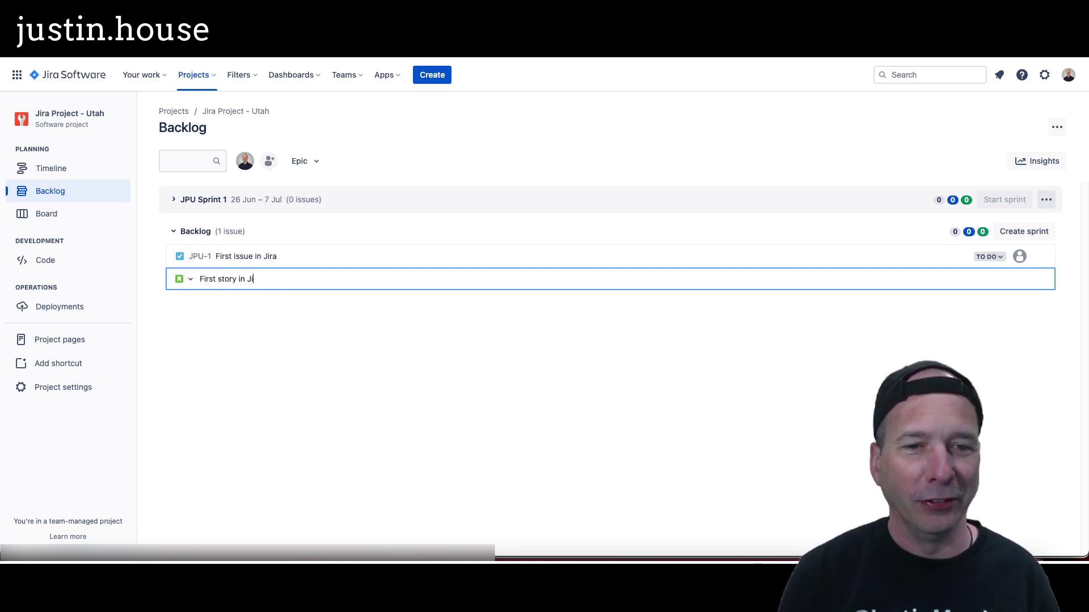
{"action": "type", "text": "ra"}
{"action": "key", "text": "Return"}
{"action": "left_click", "coordinate": [71, 237]}
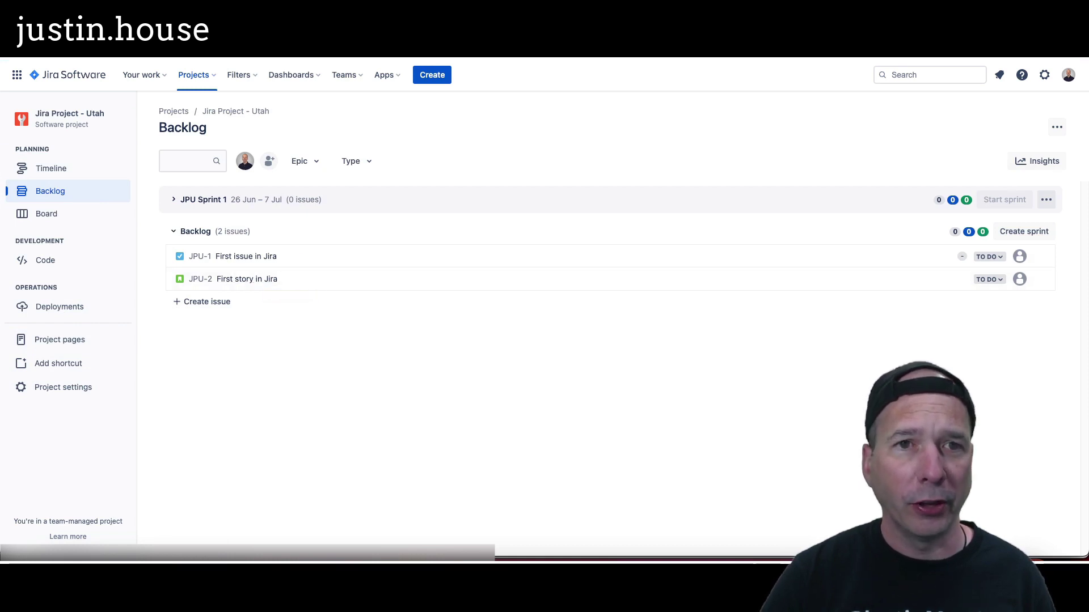
{"action": "left_click", "coordinate": [236, 54]}
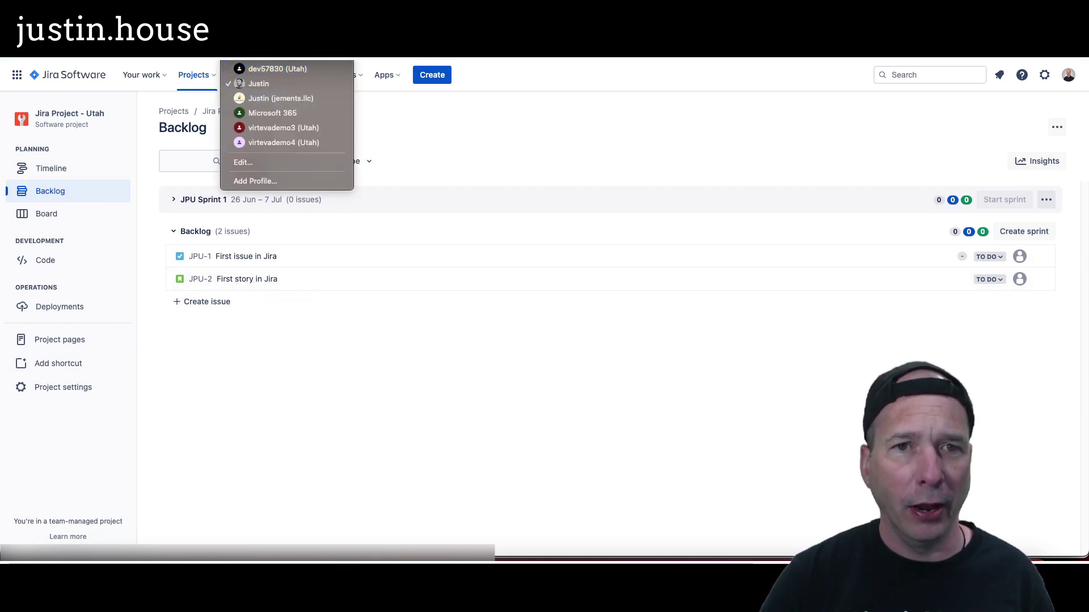
{"action": "left_click", "coordinate": [278, 69]}
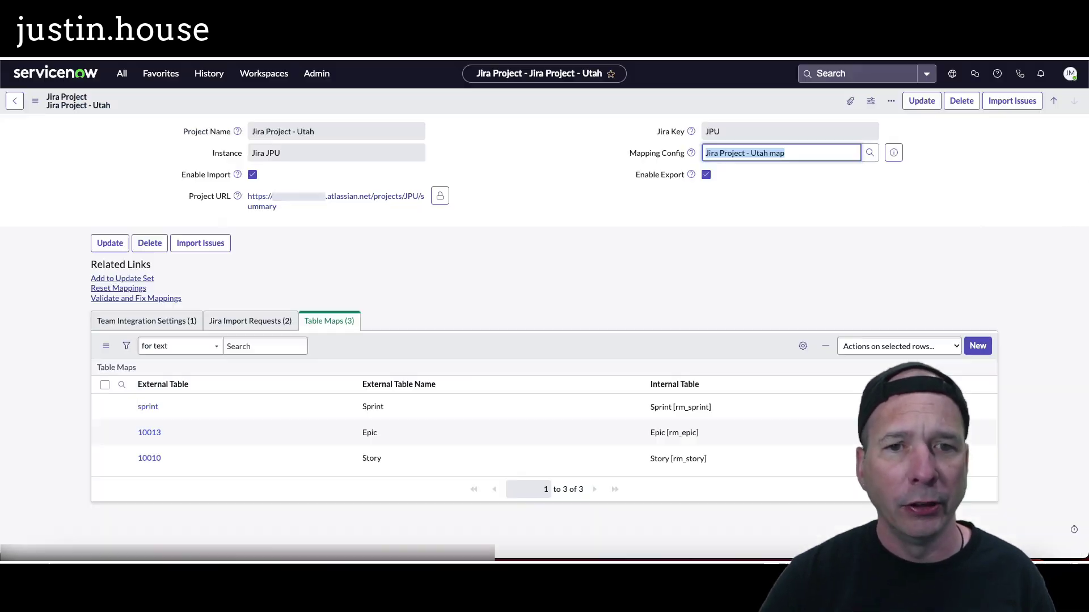
Step: Submit a Jira issue import request from 2023-06-20 for the Utah project
{"action": "left_click", "coordinate": [254, 321]}
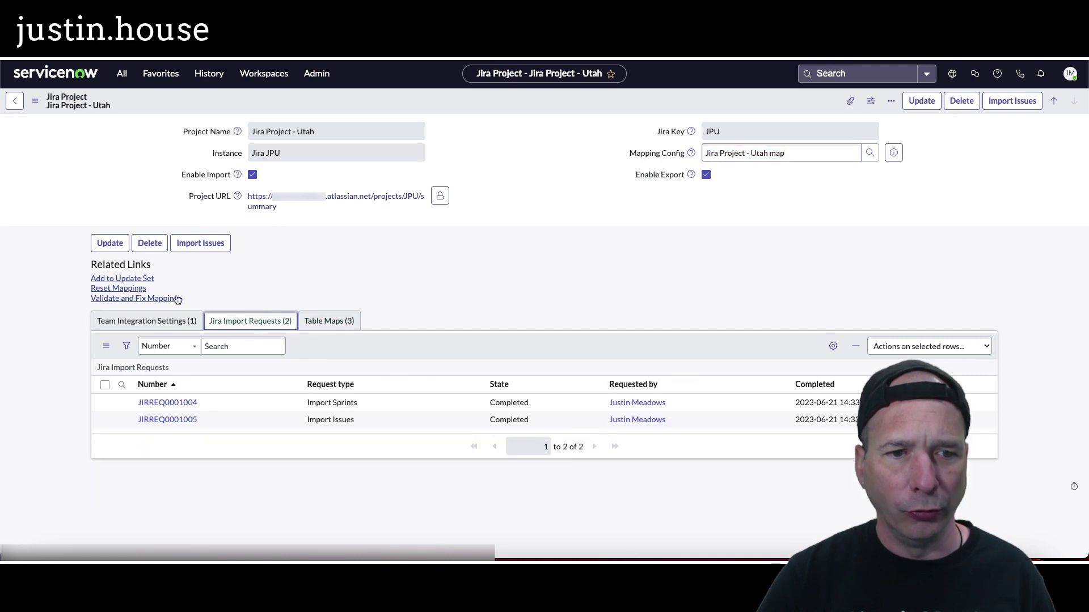
{"action": "left_click", "coordinate": [192, 244]}
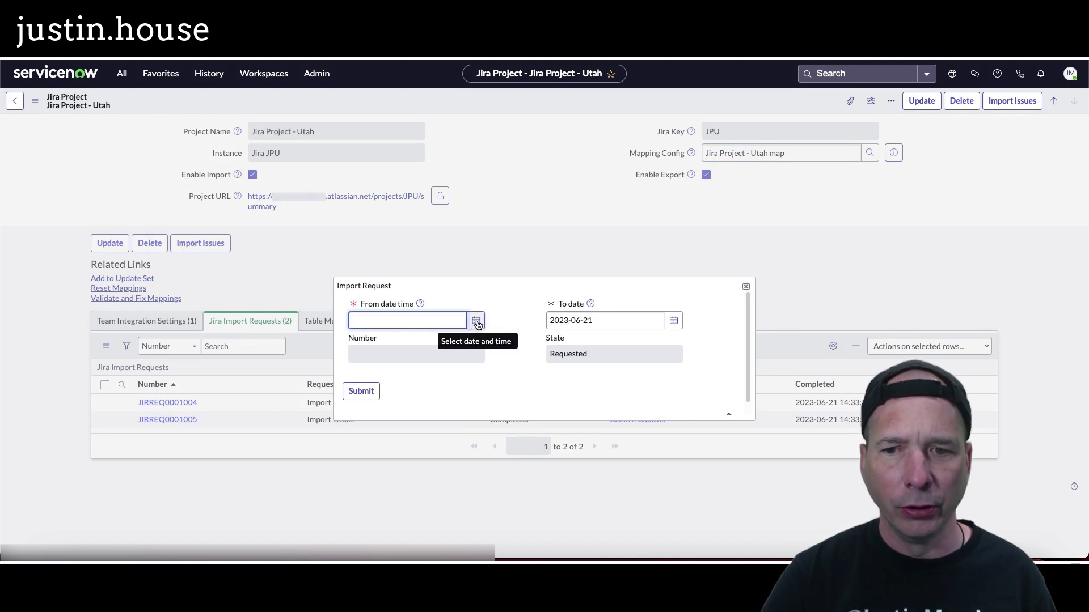
{"action": "left_click", "coordinate": [476, 322]}
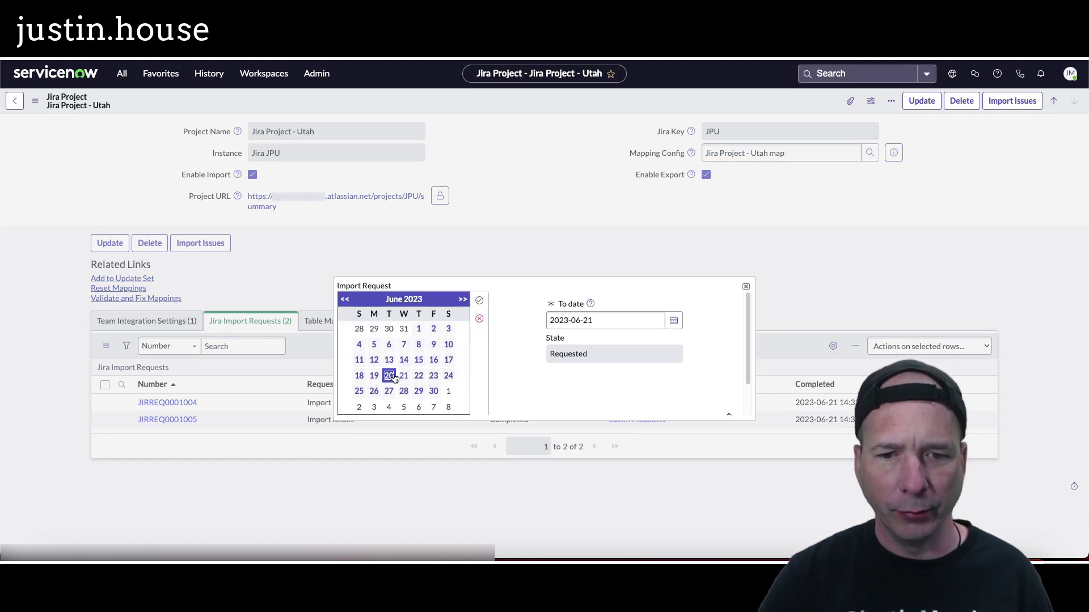
{"action": "left_click", "coordinate": [478, 301]}
{"action": "left_click", "coordinate": [360, 389]}
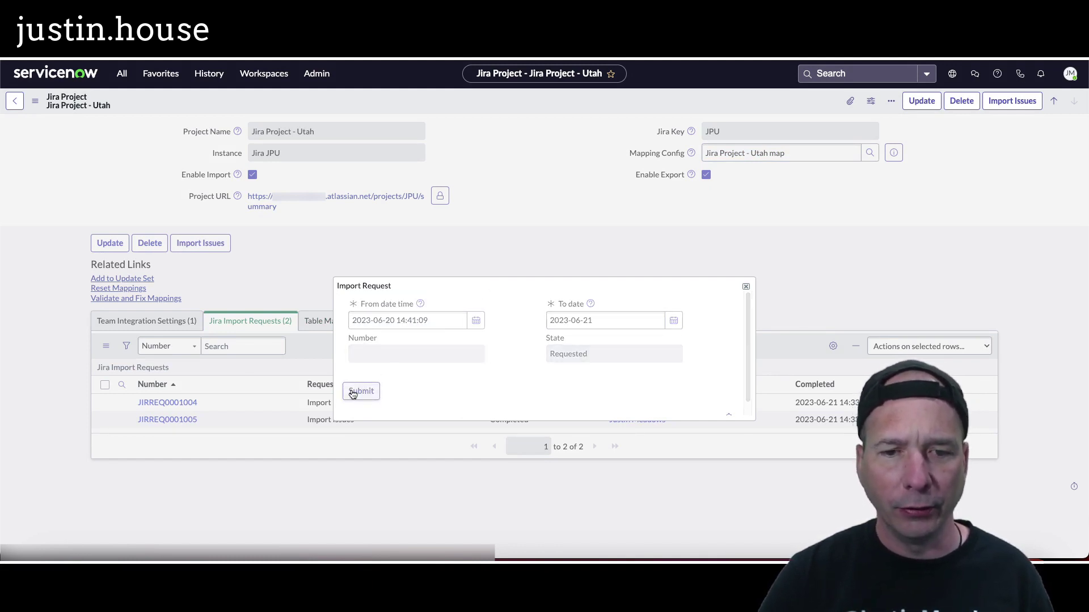
Step: Refresh the import requests list and open JIRREQ0001006
{"action": "right_click", "coordinate": [509, 379]}
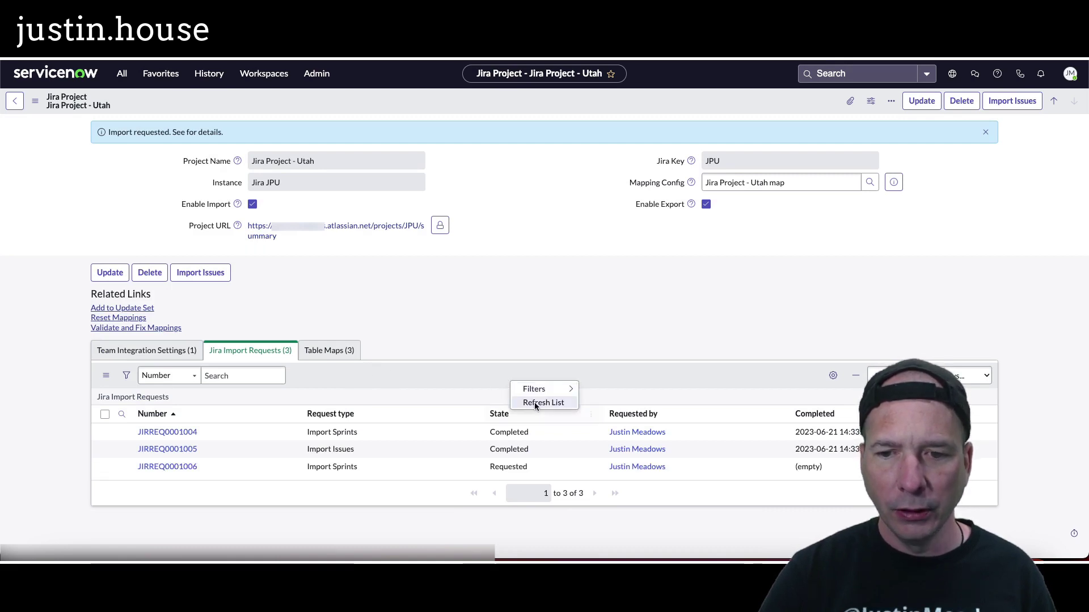
{"action": "left_click", "coordinate": [534, 402]}
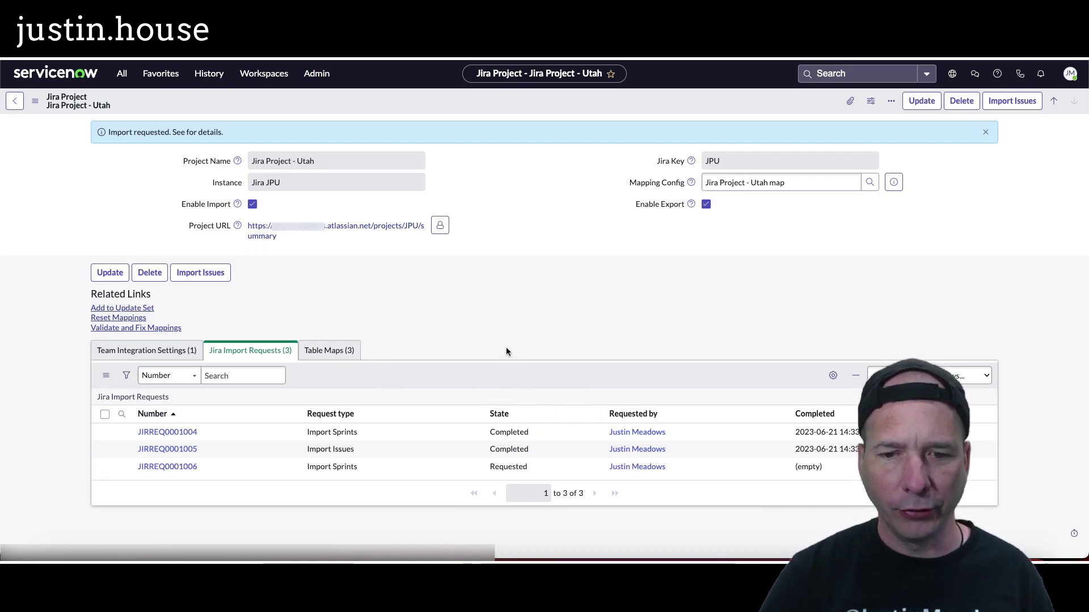
{"action": "right_click", "coordinate": [497, 368]}
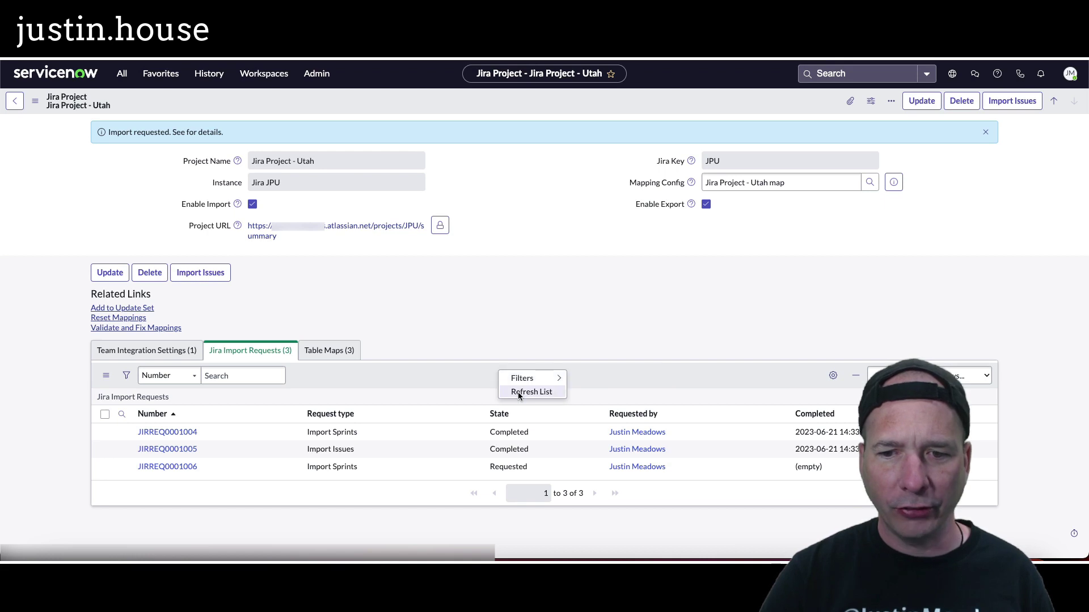
{"action": "left_click", "coordinate": [518, 393]}
{"action": "left_click", "coordinate": [189, 467]}
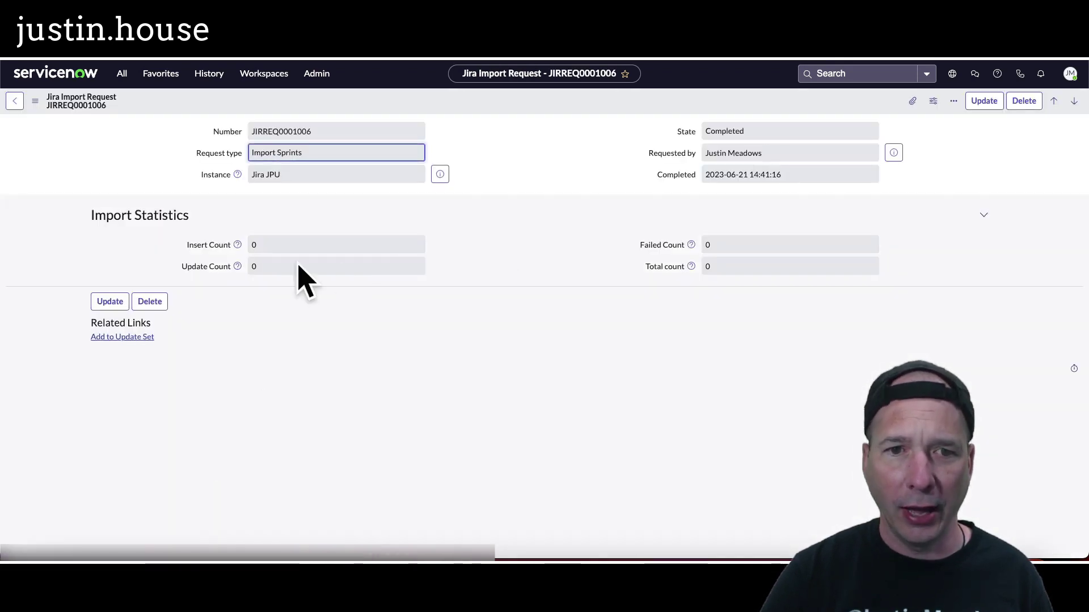
Step: Refresh Jira Project - Utah's import requests, check JIRREQ0001007, then return to the Sprinters stories list
{"action": "left_click", "coordinate": [14, 100]}
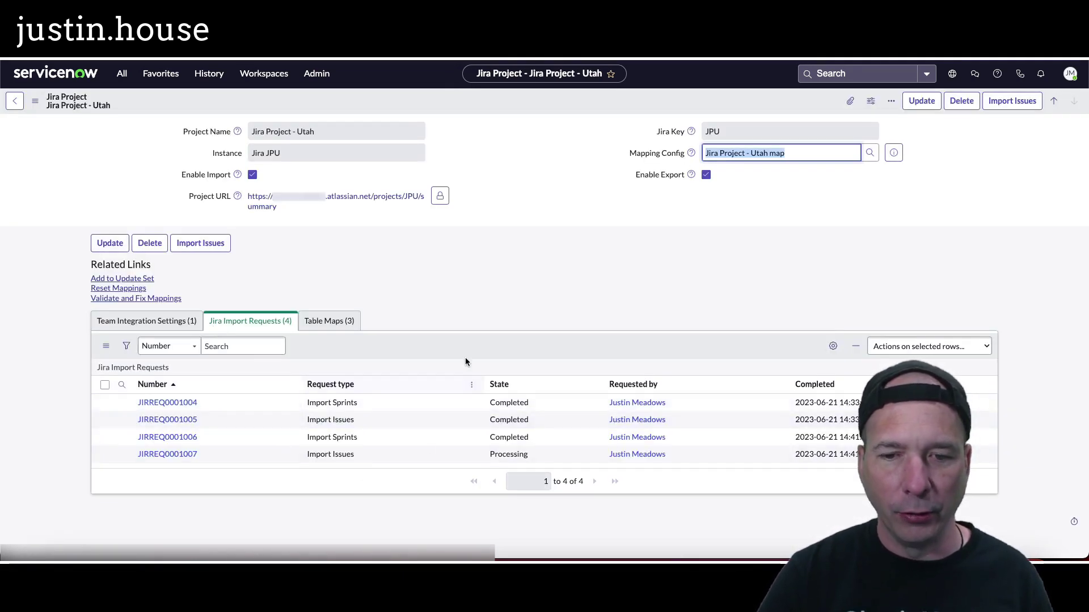
{"action": "right_click", "coordinate": [466, 350]}
{"action": "left_click", "coordinate": [482, 365]}
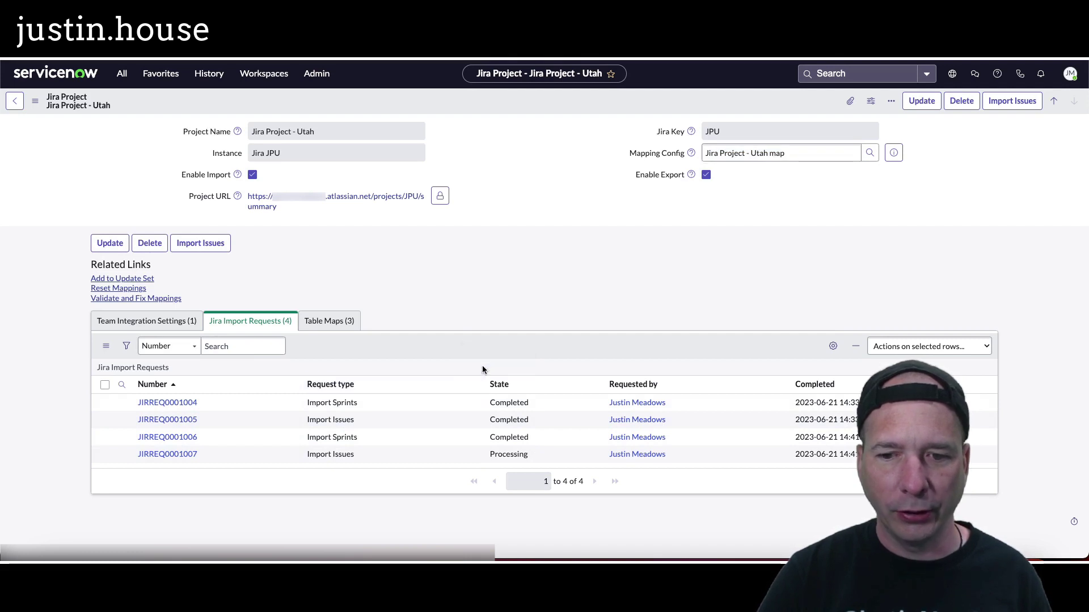
{"action": "right_click", "coordinate": [472, 347]}
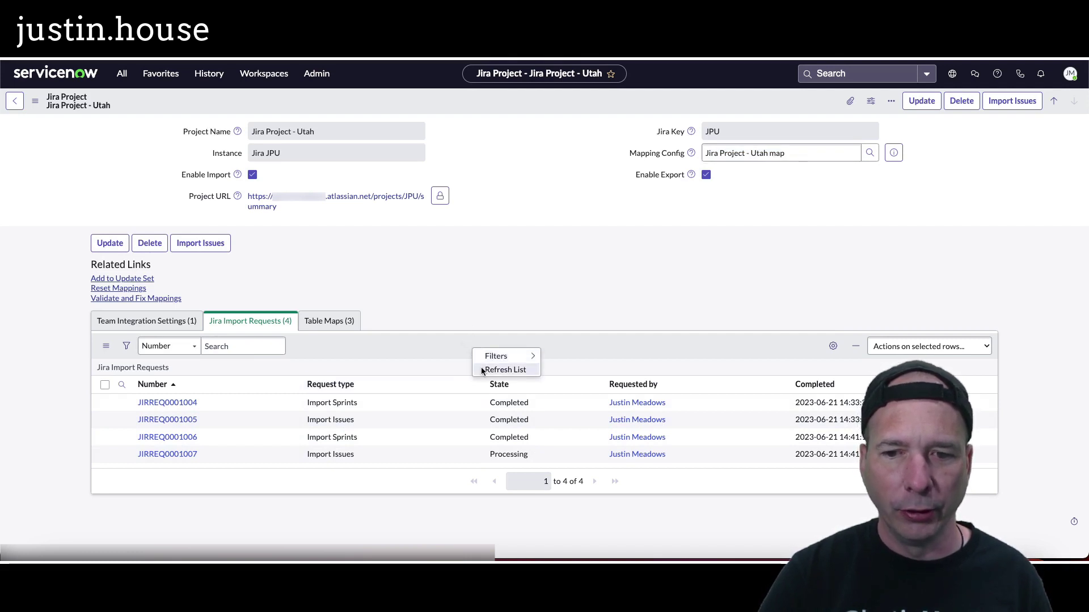
{"action": "left_click", "coordinate": [481, 367]}
{"action": "right_click", "coordinate": [471, 342]}
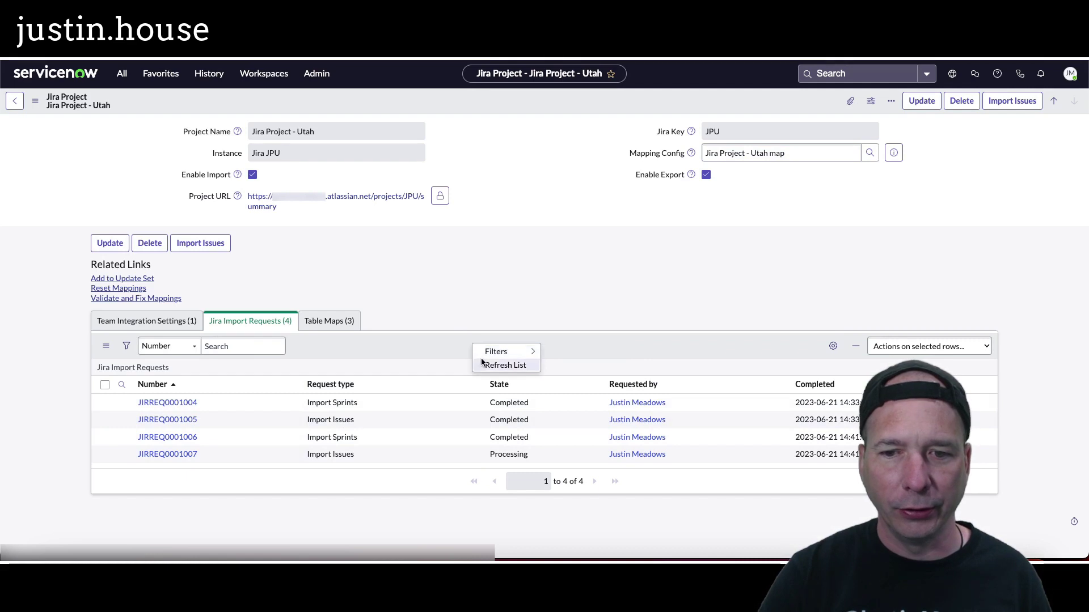
{"action": "left_click", "coordinate": [481, 363]}
{"action": "left_click", "coordinate": [164, 456]}
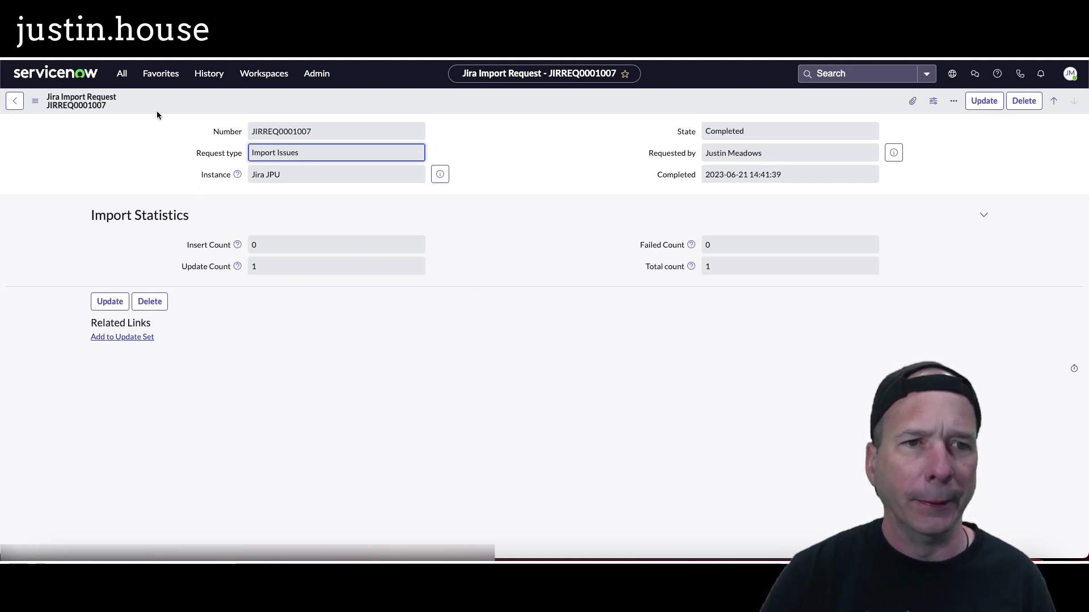
{"action": "left_click", "coordinate": [209, 73]}
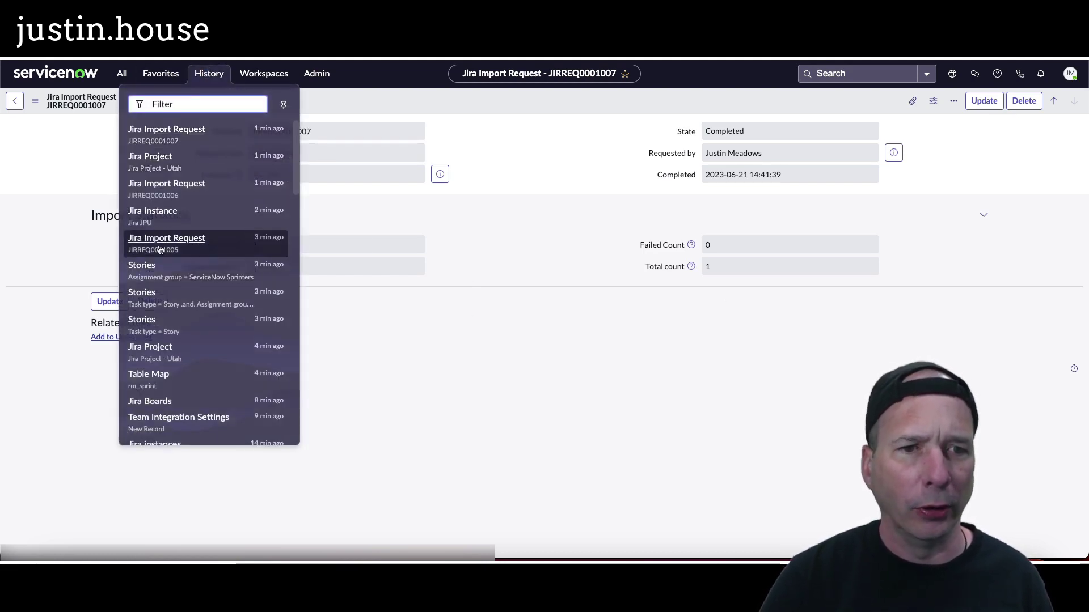
{"action": "left_click", "coordinate": [158, 267]}
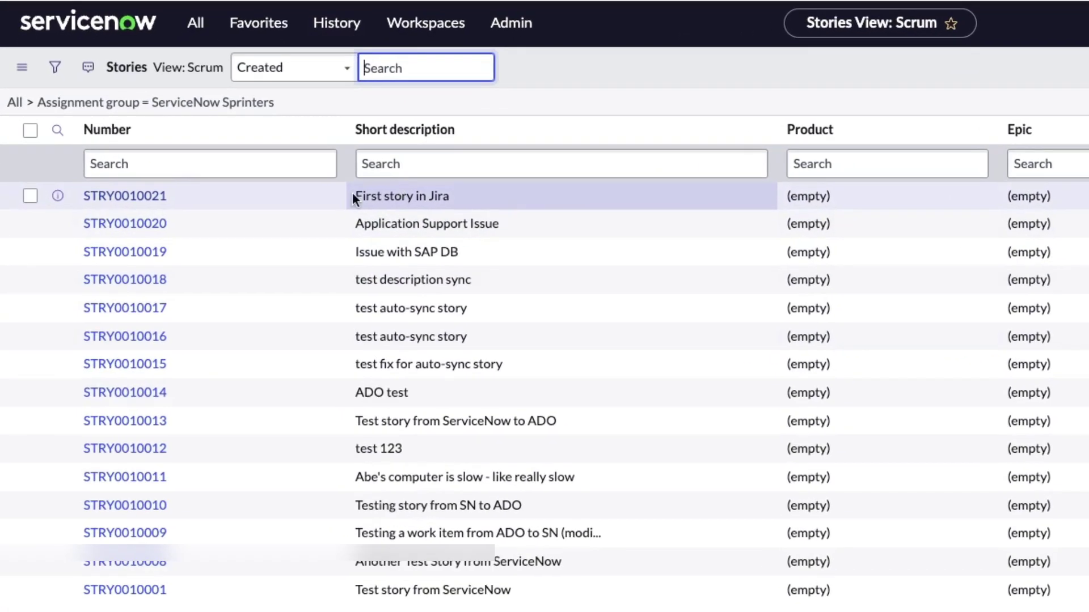
Step: Append ' (update from SN)' to STRY0010021's short description and save the story
{"action": "left_click", "coordinate": [142, 200]}
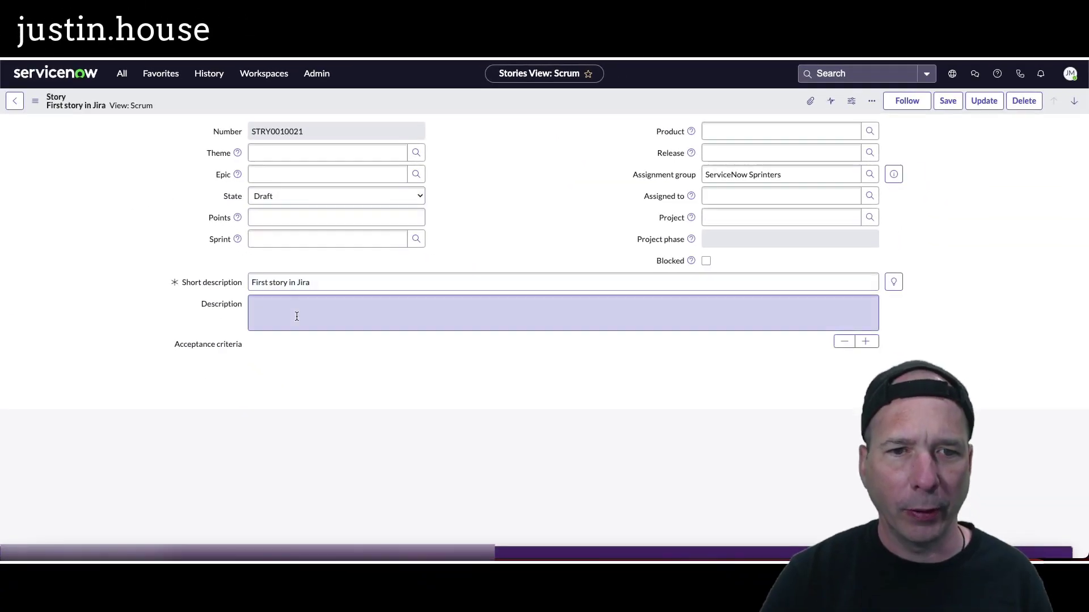
{"action": "left_click", "coordinate": [339, 280]}
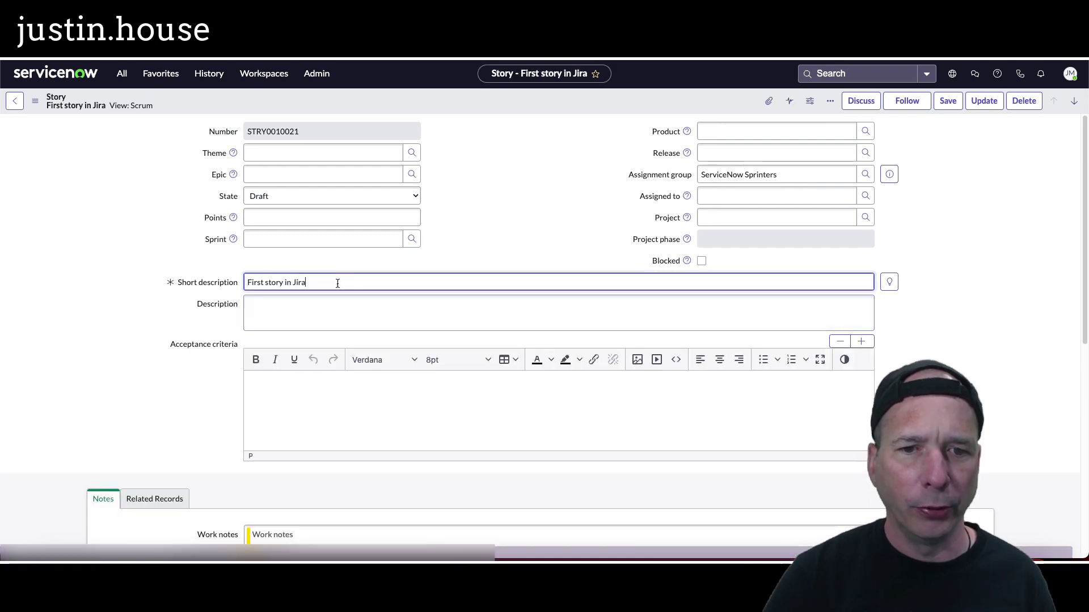
{"action": "type", "text": "(update from SN"}
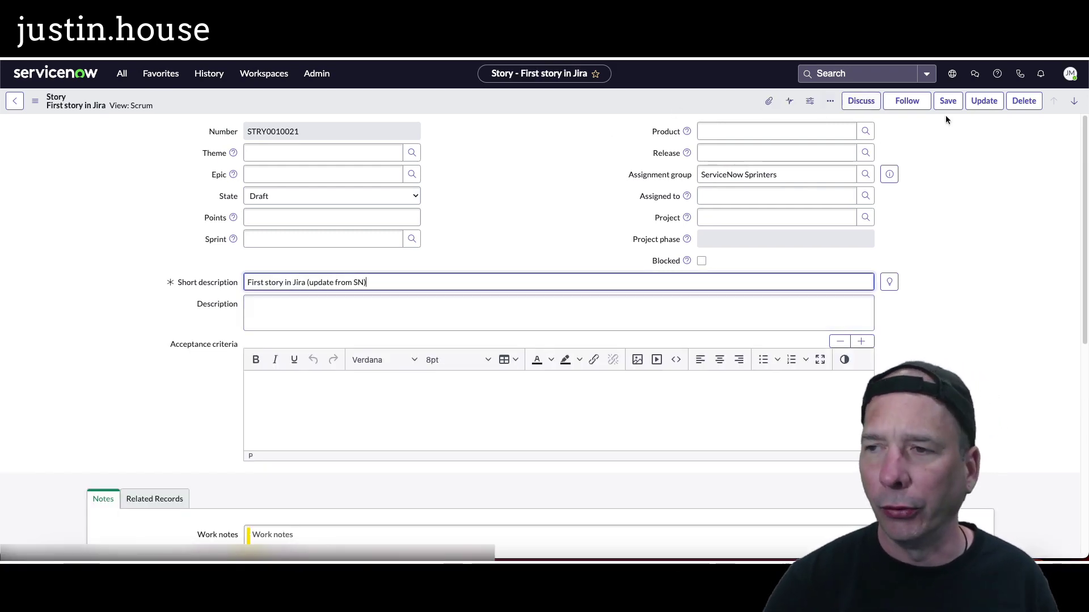
{"action": "left_click", "coordinate": [946, 102]}
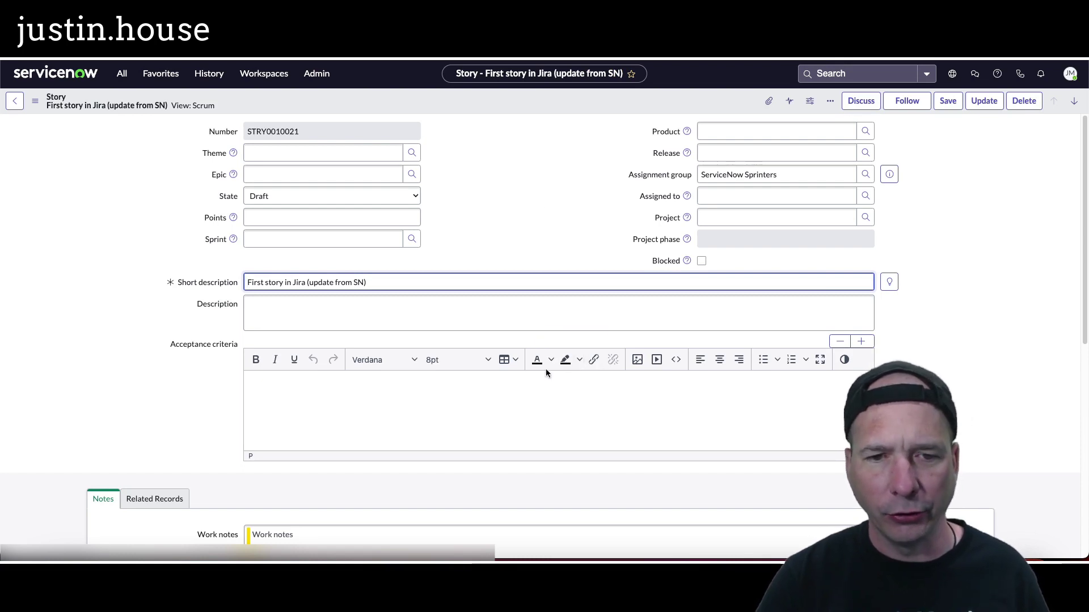
Step: Switch to the Jira profile and reload the Jira Project - Utah backlog
{"action": "left_click", "coordinate": [278, 59]}
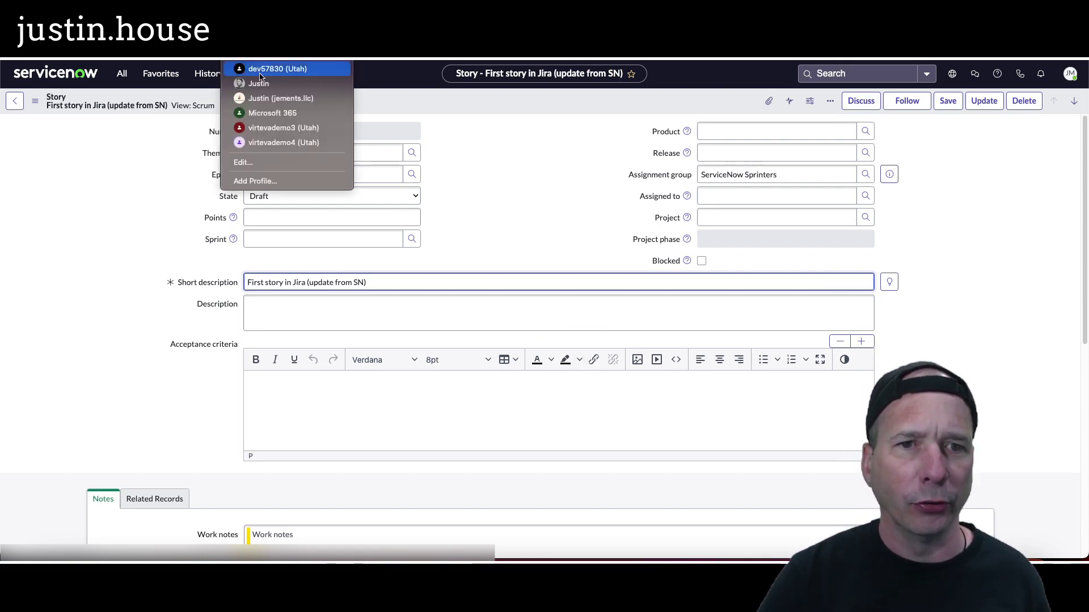
{"action": "left_click", "coordinate": [280, 84]}
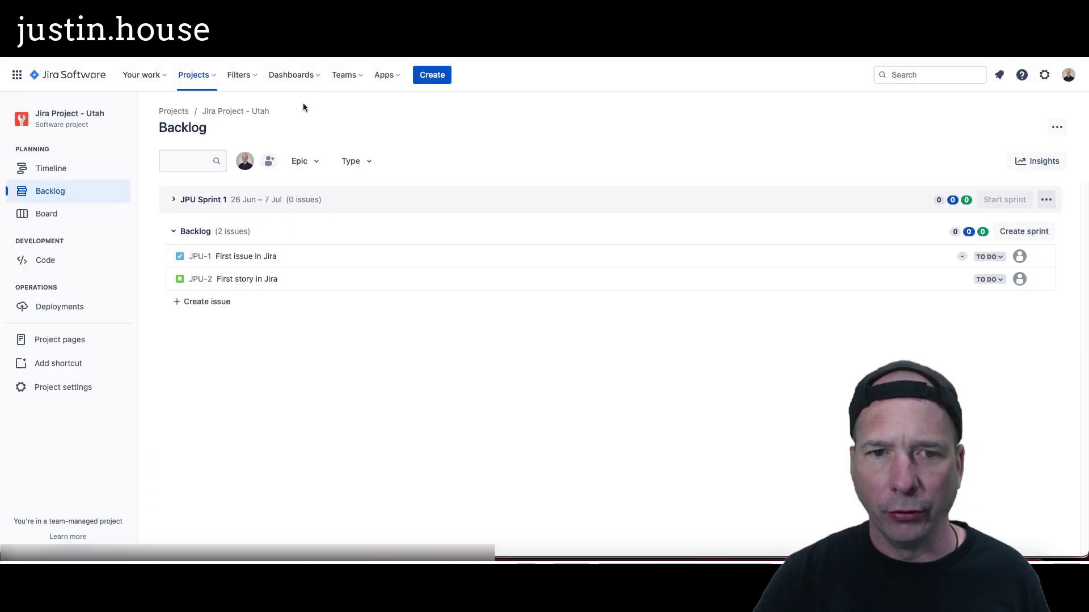
{"action": "left_click", "coordinate": [50, 168]}
{"action": "left_click", "coordinate": [54, 189]}
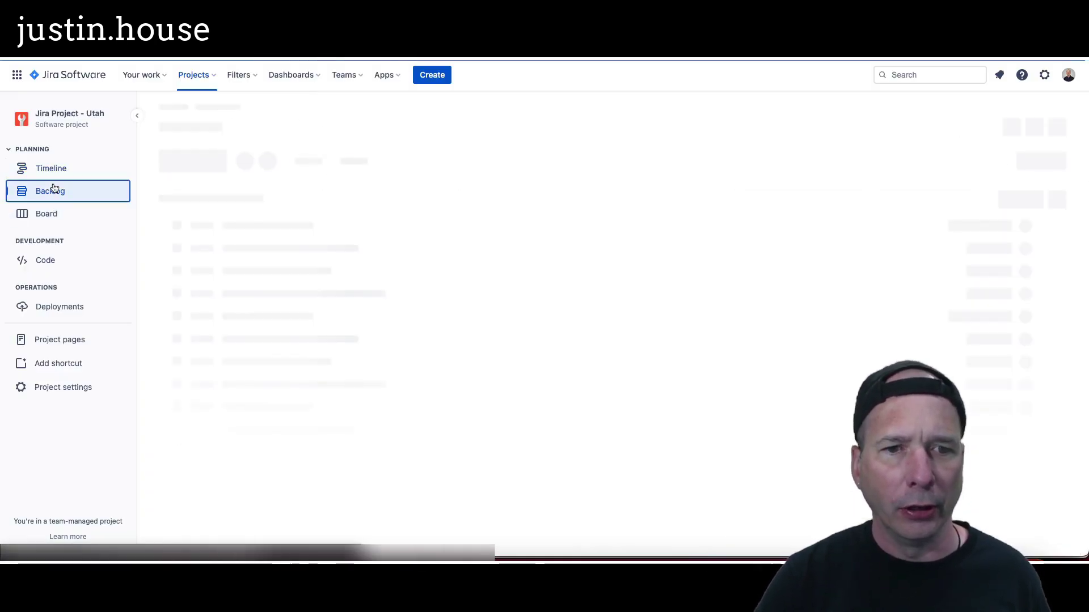
Step: Open JPU-2's issue details, then bring up the ServiceNow documentation window
{"action": "left_click", "coordinate": [288, 279]}
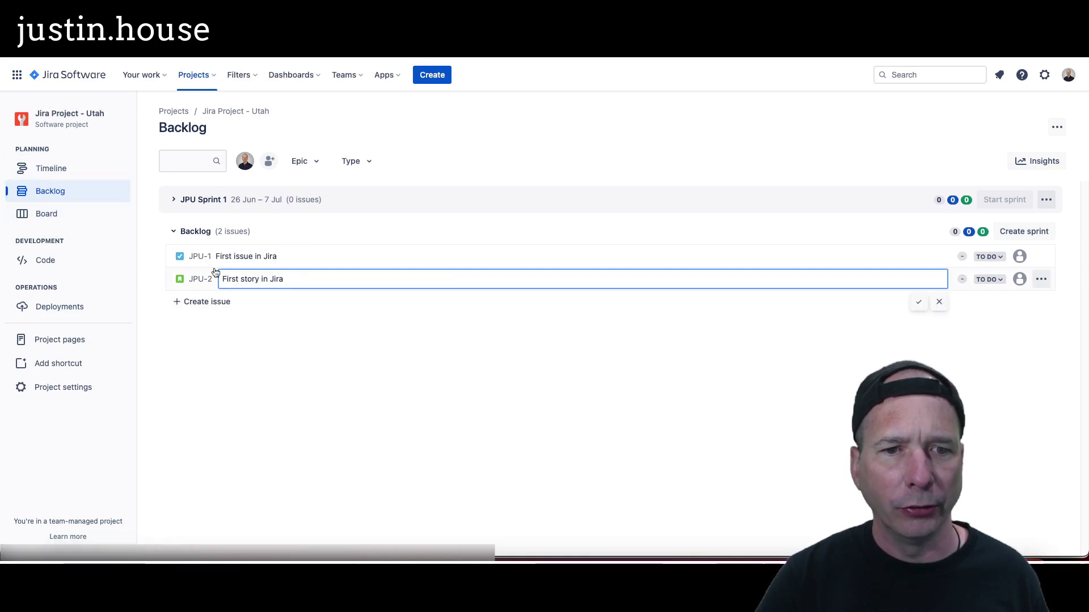
{"action": "key", "text": "Escape"}
{"action": "left_click", "coordinate": [236, 279]}
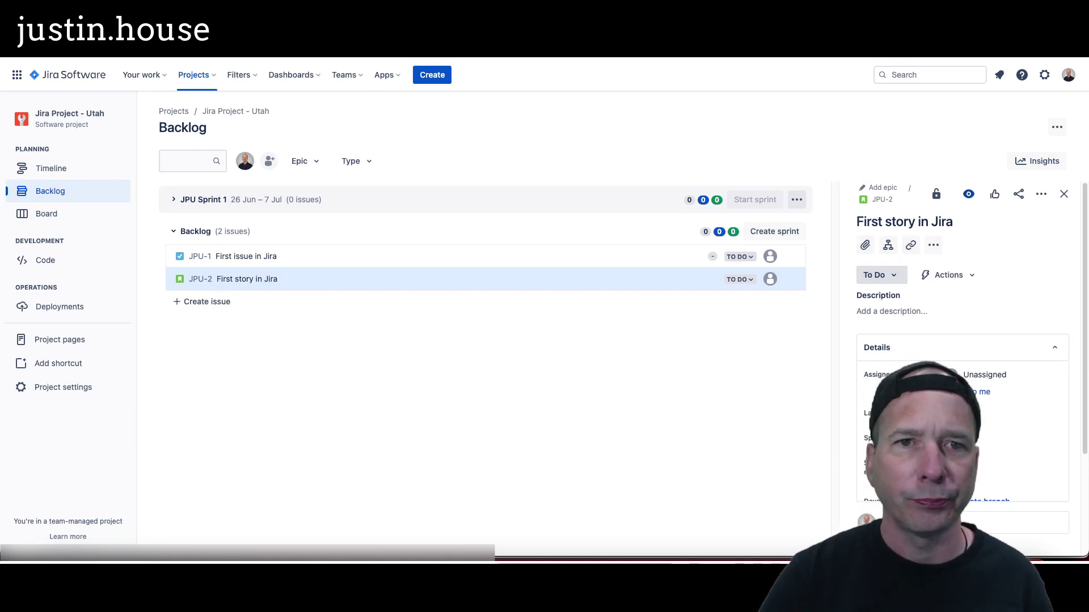
{"action": "left_click", "coordinate": [229, 54]}
{"action": "key", "text": "Escape"}
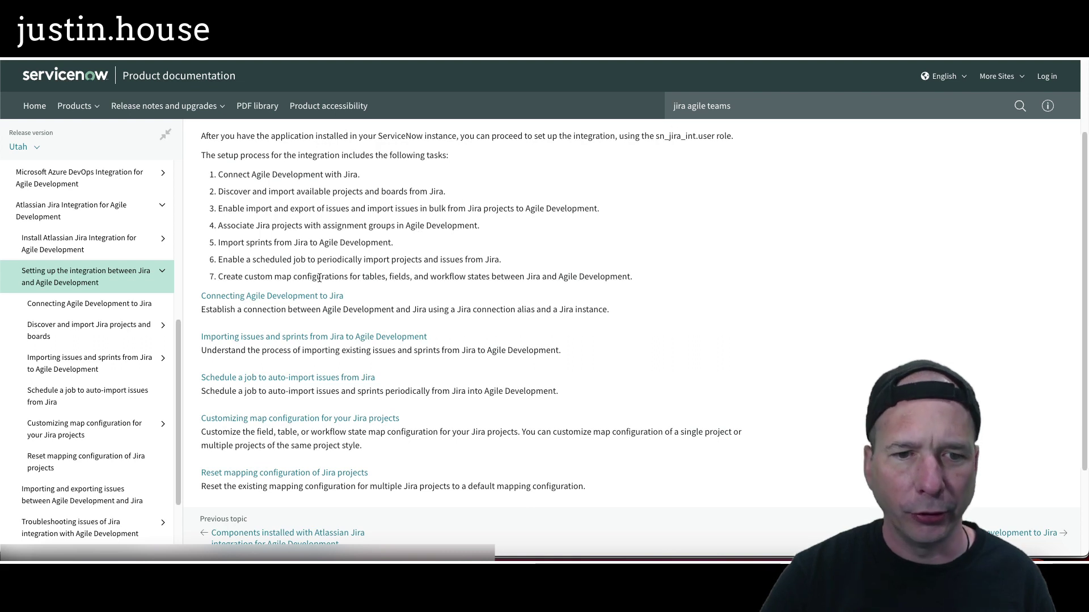
Step: Open the documentation article 'Schedule a job to auto-import issues from Jira'
{"action": "scroll", "coordinate": [306, 300], "scroll_direction": "down", "scroll_amount": 1}
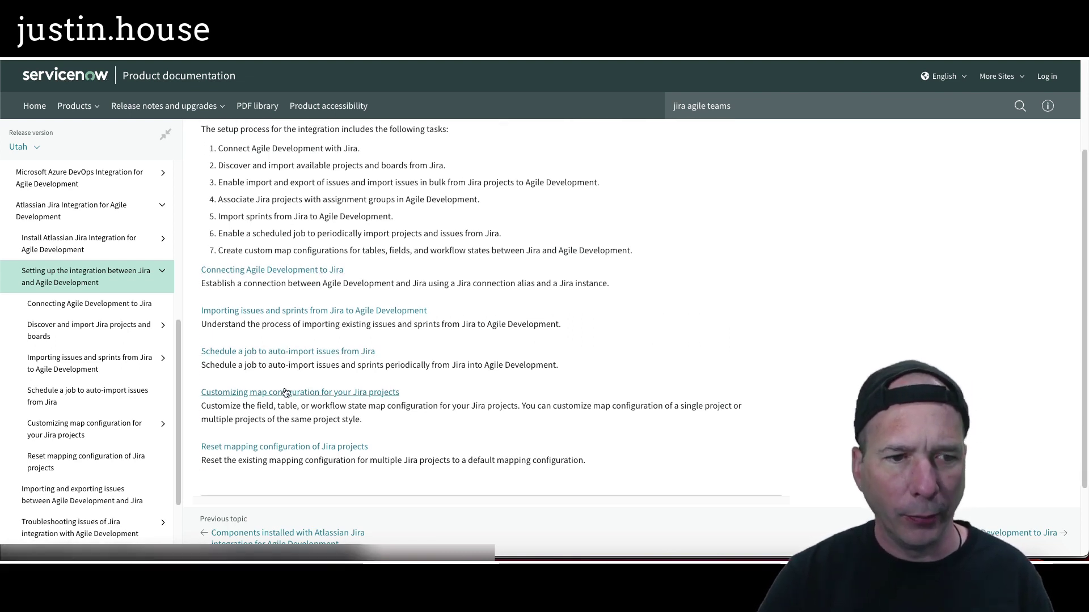
{"action": "scroll", "coordinate": [91, 327], "scroll_direction": "down", "scroll_amount": 3}
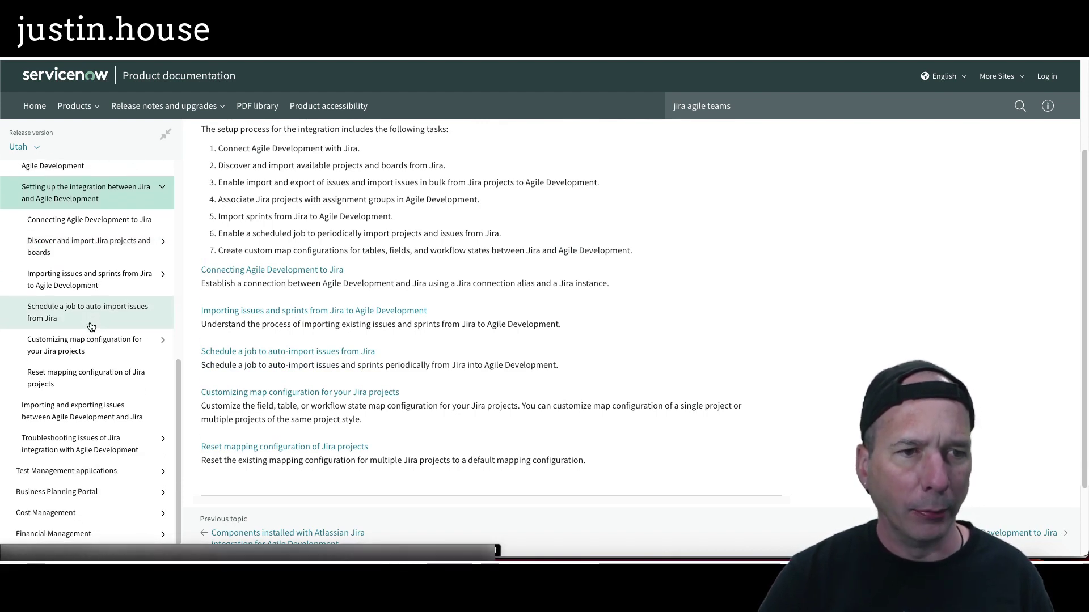
{"action": "scroll", "coordinate": [99, 290], "scroll_direction": "up", "scroll_amount": 3}
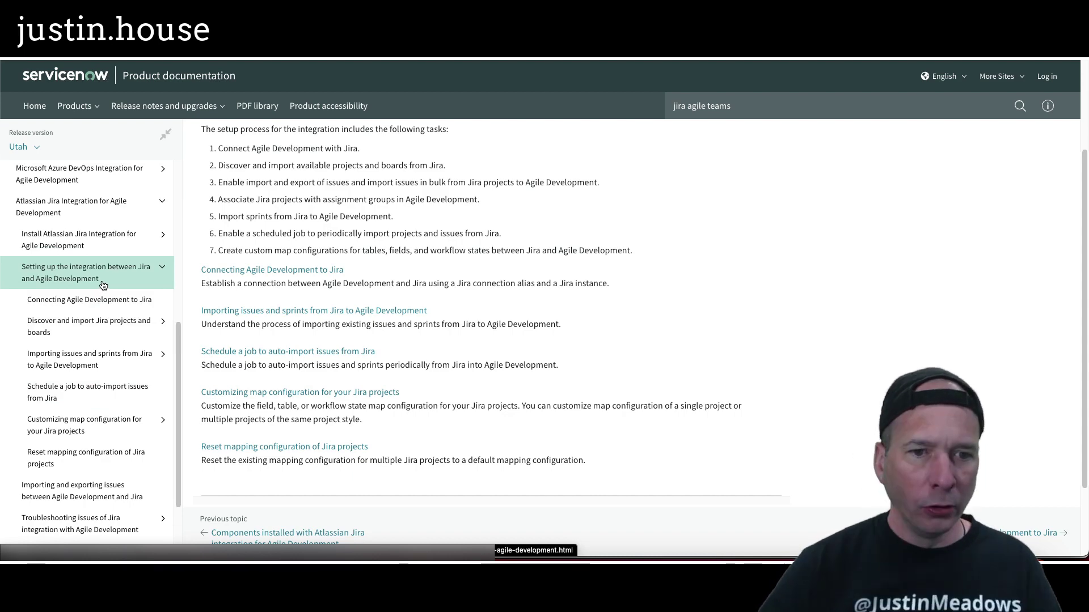
{"action": "left_click", "coordinate": [316, 353]}
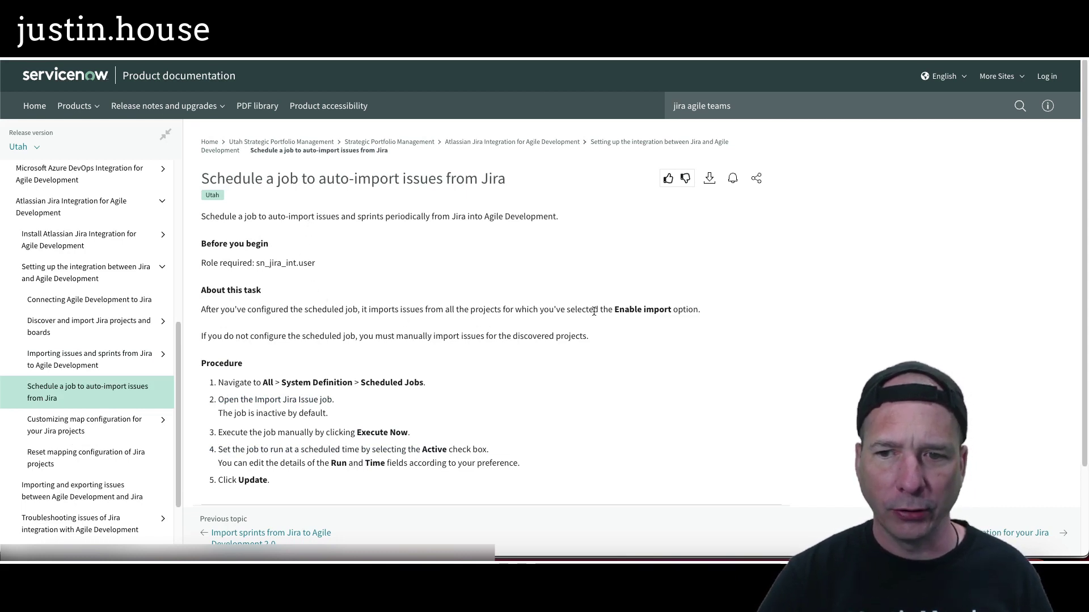
Step: Read through it and open the 'Importing and exporting issues' article
{"action": "scroll", "coordinate": [345, 320], "scroll_direction": "down", "scroll_amount": 1}
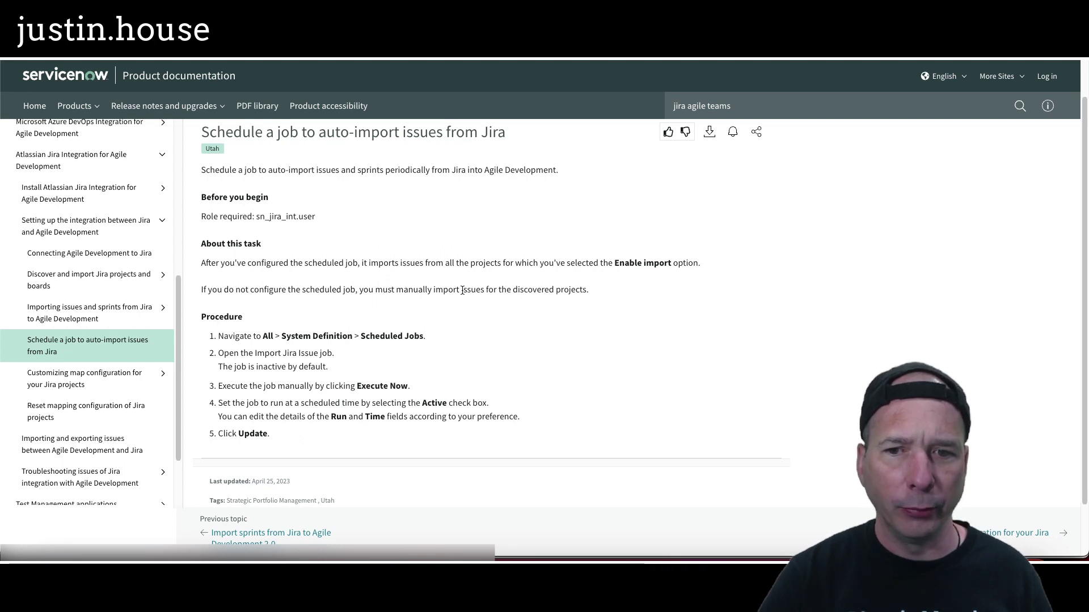
{"action": "scroll", "coordinate": [312, 314], "scroll_direction": "down", "scroll_amount": 1}
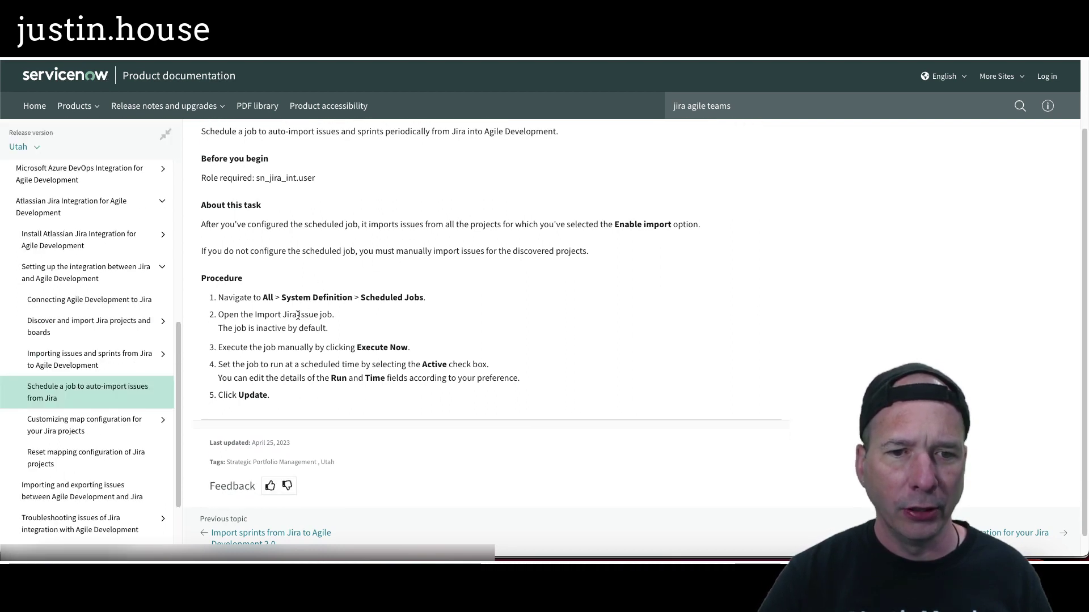
{"action": "scroll", "coordinate": [274, 319], "scroll_direction": "down", "scroll_amount": 1}
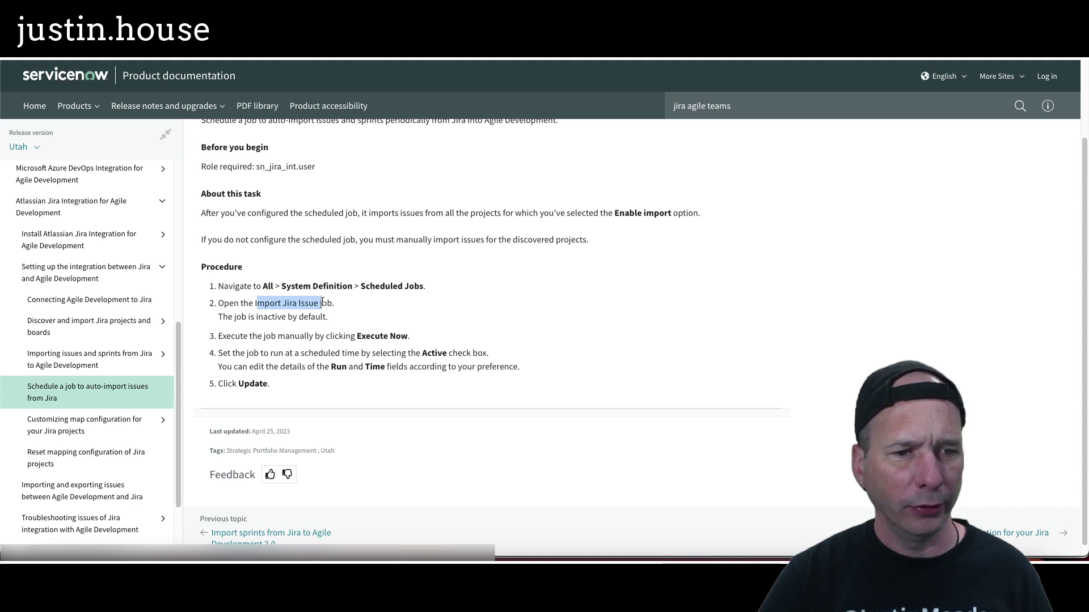
{"action": "scroll", "coordinate": [79, 420], "scroll_direction": "down", "scroll_amount": 1}
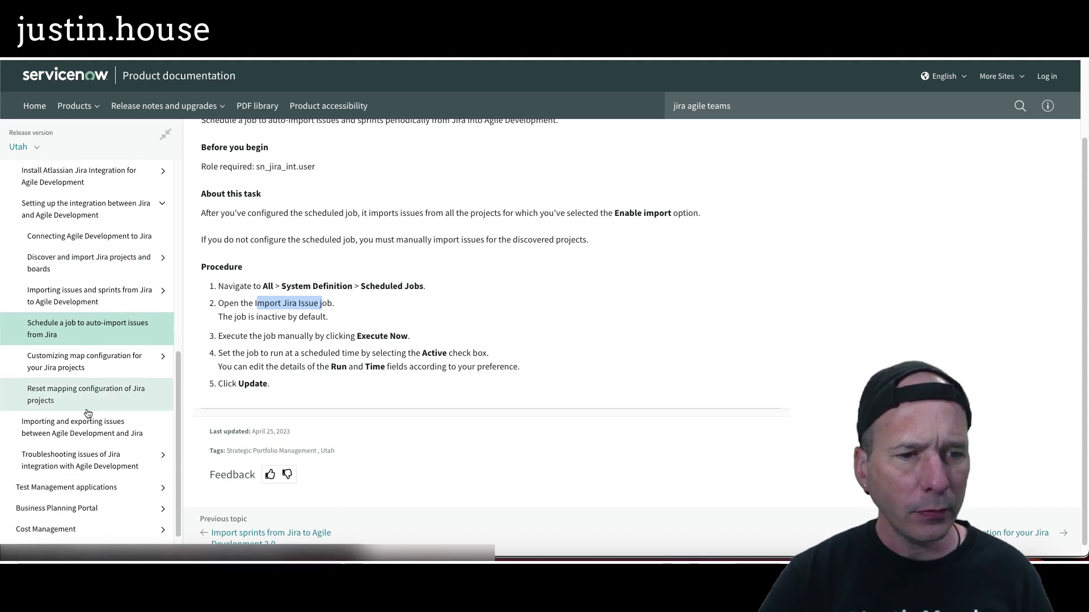
{"action": "left_click", "coordinate": [77, 431]}
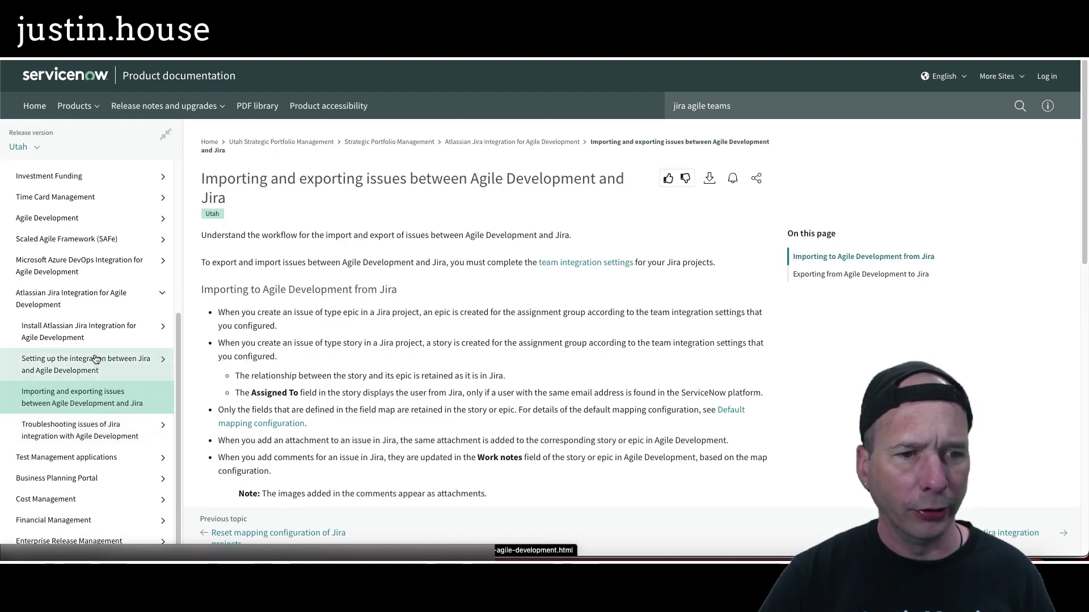
{"action": "scroll", "coordinate": [252, 305], "scroll_direction": "down", "scroll_amount": 2}
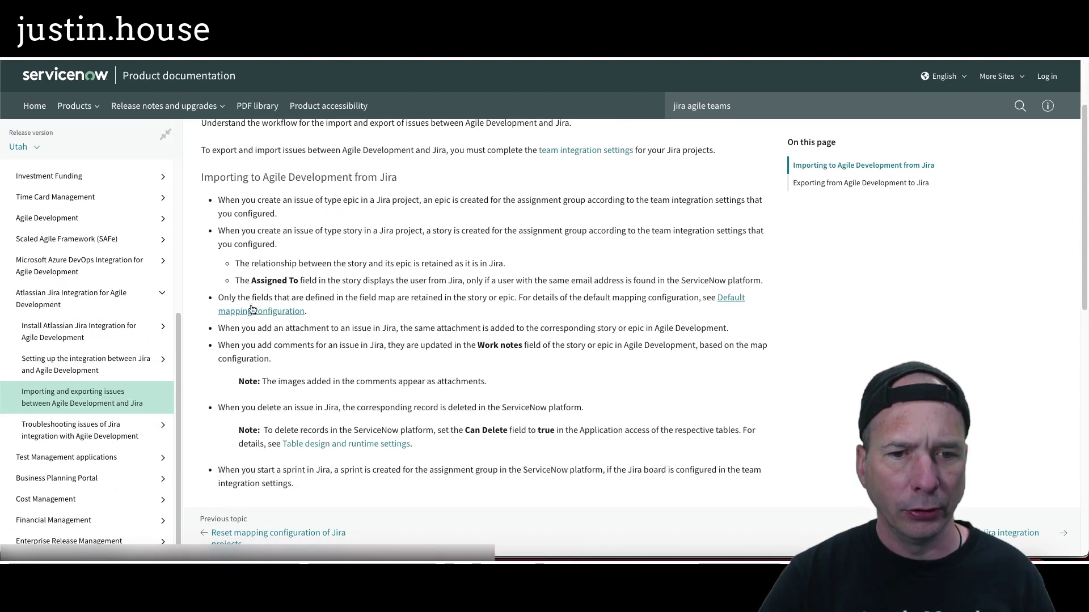
{"action": "scroll", "coordinate": [251, 305], "scroll_direction": "down", "scroll_amount": 2}
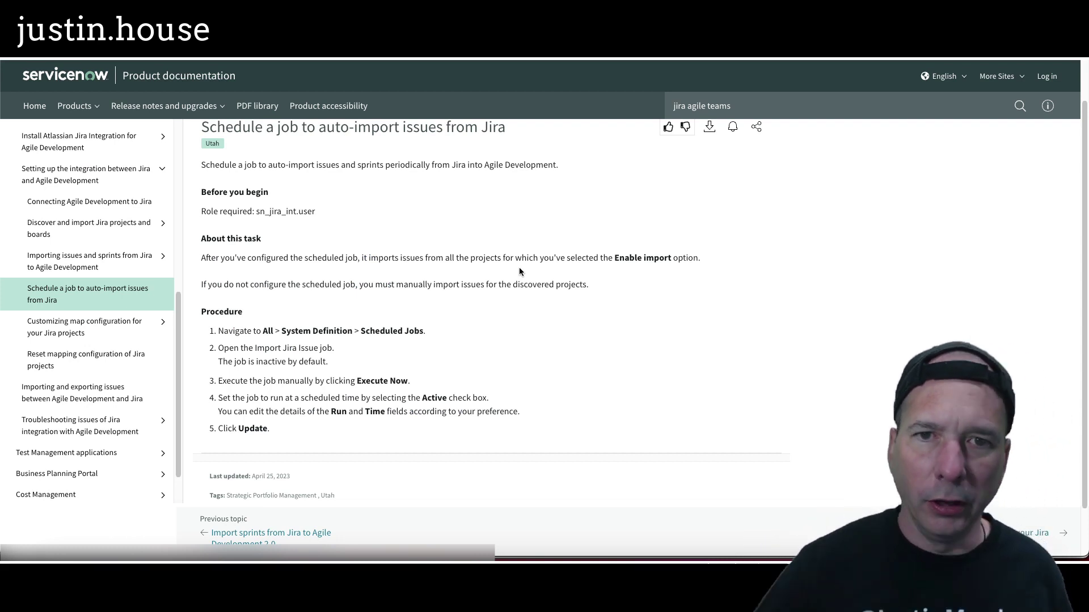
Step: Back in the ServiceNow instance, open the Scheduled Jobs list from the navigator
{"action": "left_click", "coordinate": [241, 57]}
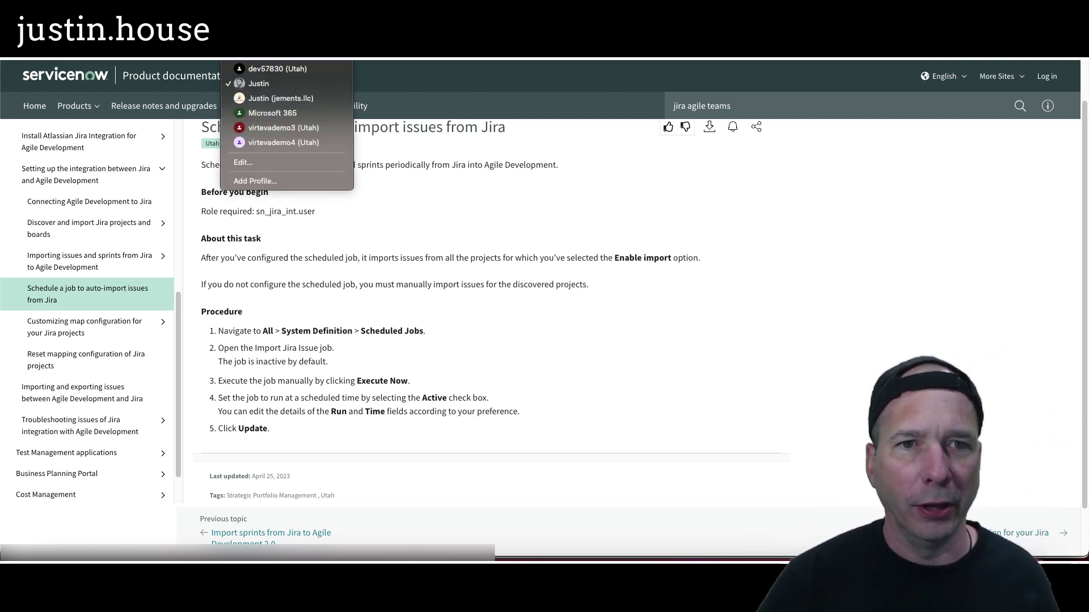
{"action": "left_click", "coordinate": [277, 69]}
{"action": "left_click", "coordinate": [122, 73]}
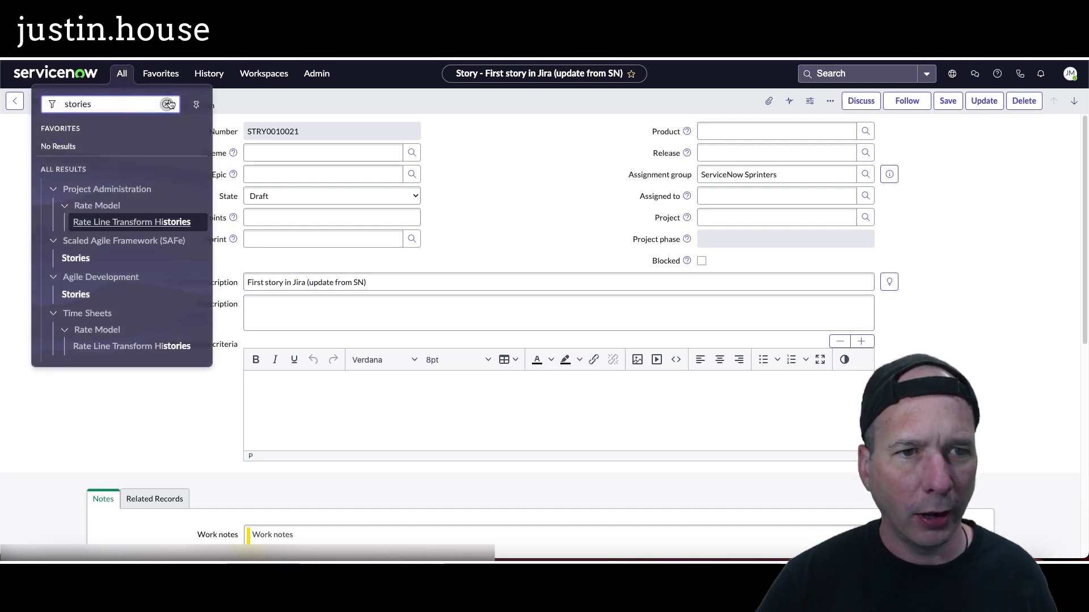
{"action": "type", "text": "sched"}
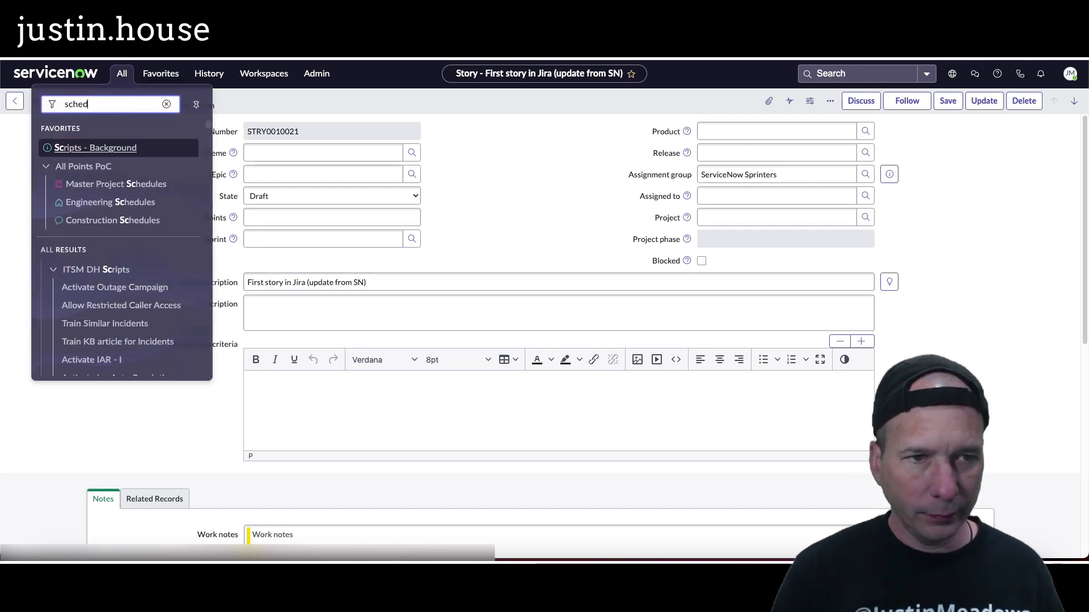
{"action": "type", "text": "uled jobs"}
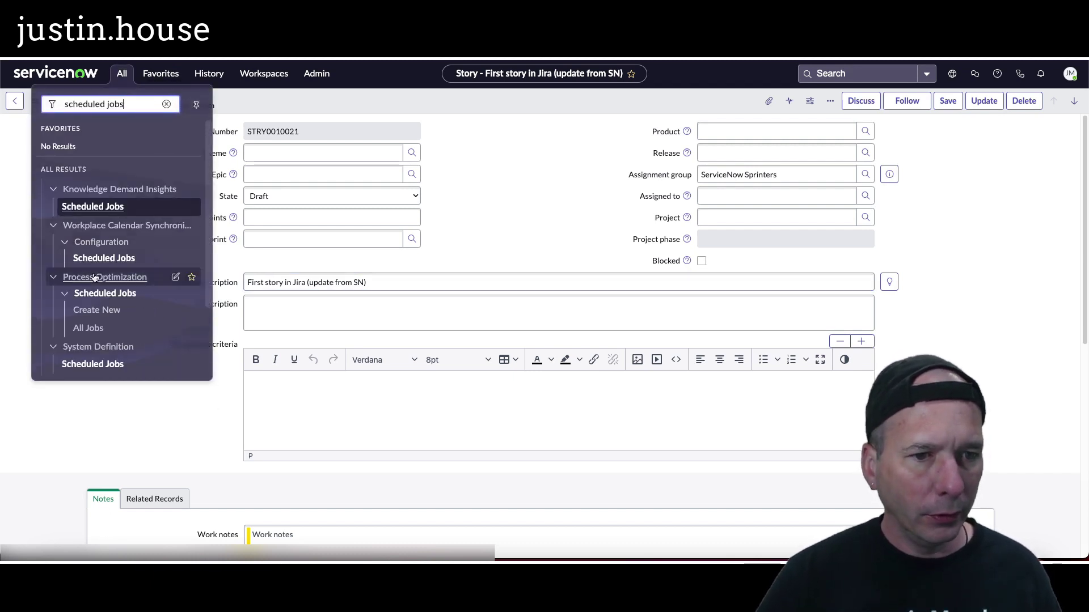
{"action": "left_click", "coordinate": [89, 364]}
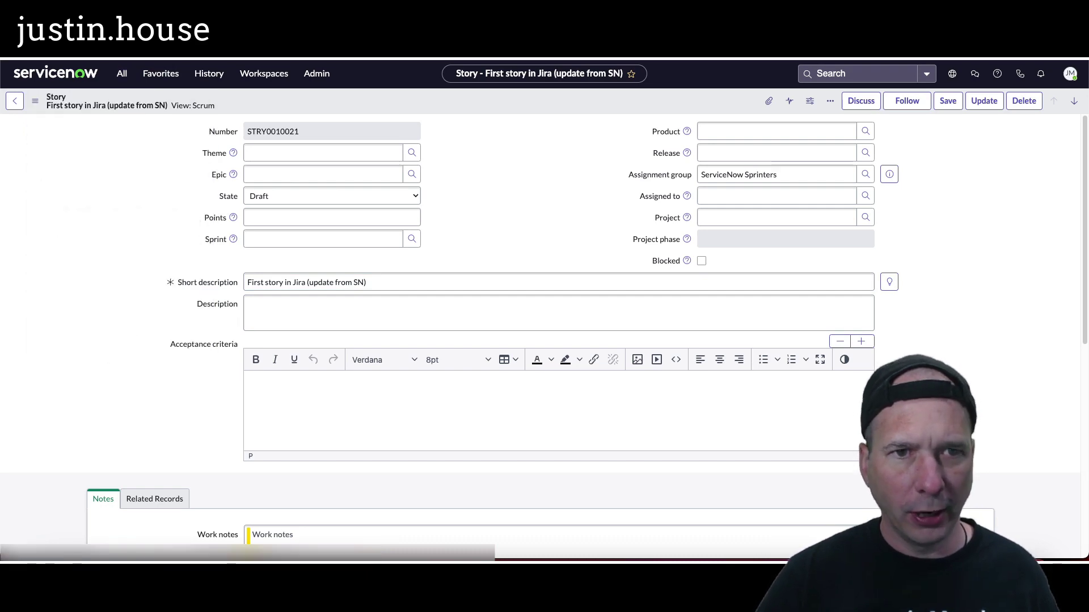
Step: Filter scheduled jobs by name '*jira' and open Import Jira Issue
{"action": "left_click", "coordinate": [238, 54]}
{"action": "left_click", "coordinate": [259, 84]}
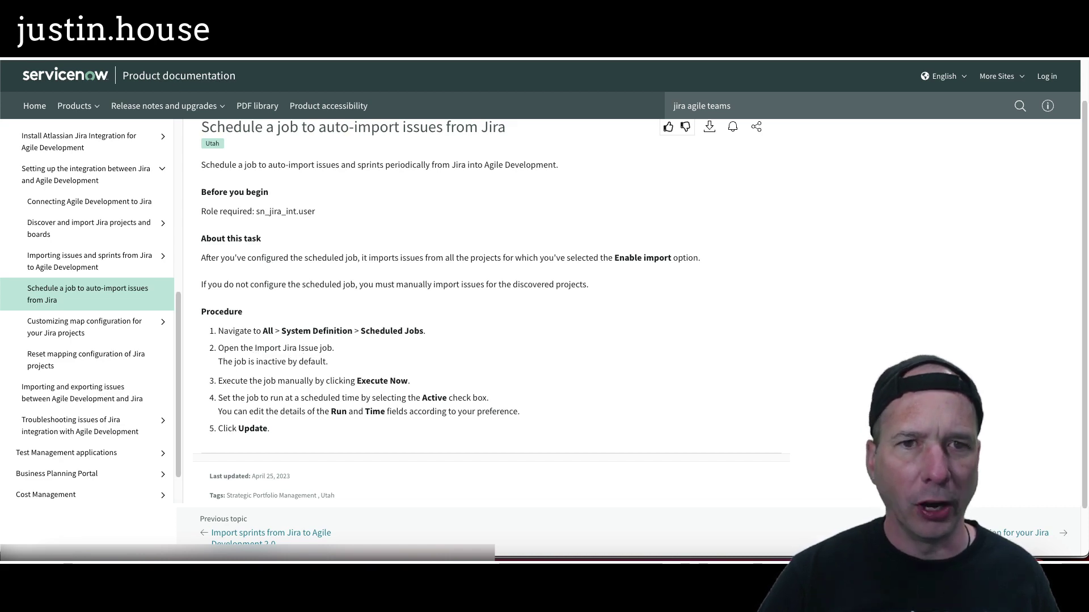
{"action": "left_click", "coordinate": [238, 54]}
{"action": "left_click", "coordinate": [277, 69]}
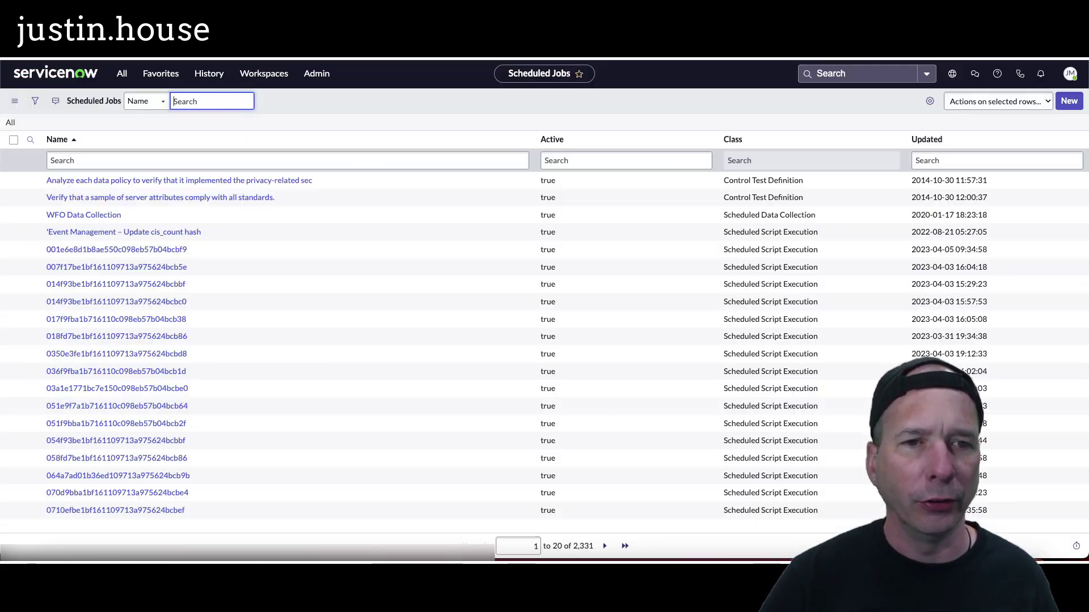
{"action": "left_click", "coordinate": [173, 161]}
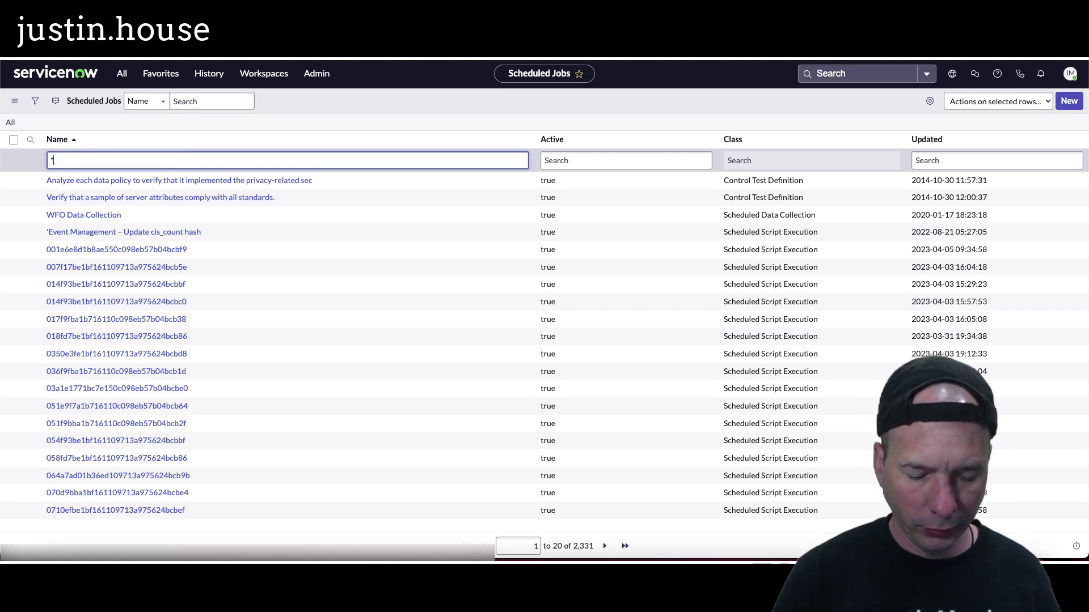
{"action": "type", "text": "*jira"}
{"action": "key", "text": "Return"}
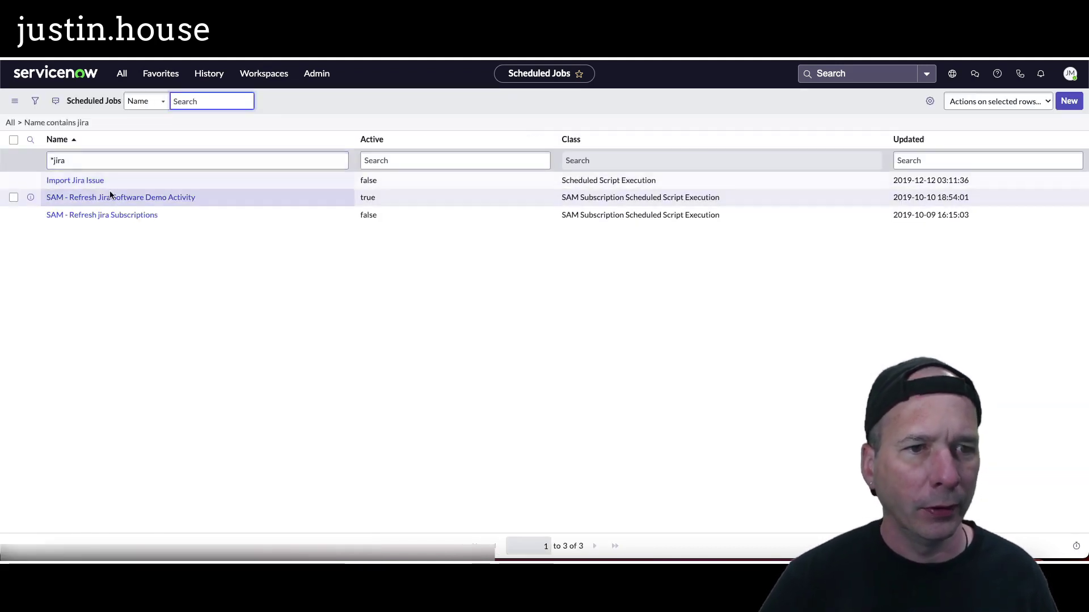
{"action": "left_click", "coordinate": [94, 186]}
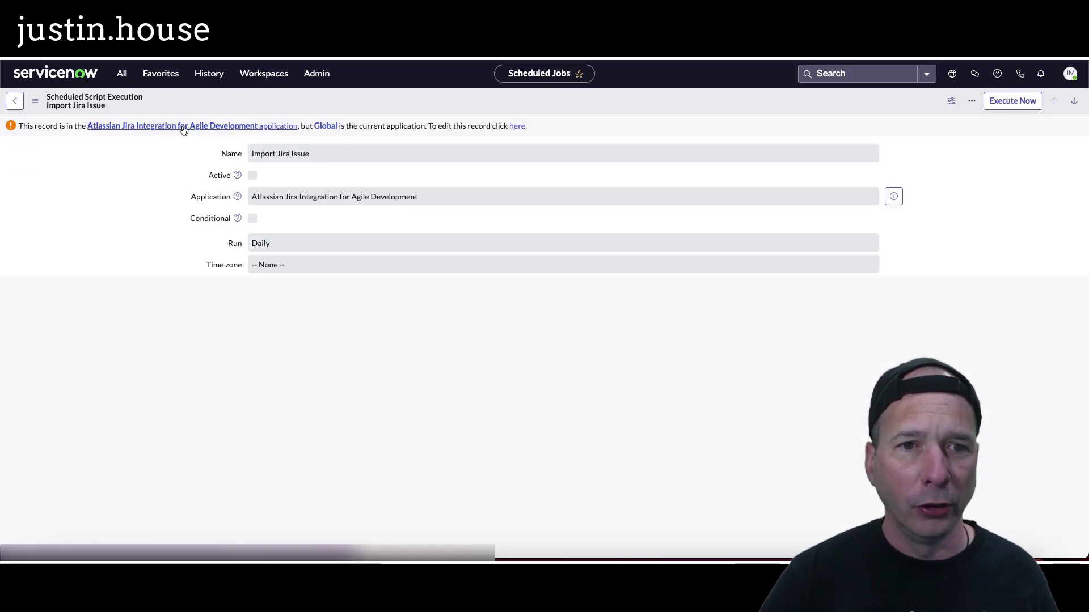
Step: Switch the application scope to Atlassian Jira Integration
{"action": "left_click", "coordinate": [952, 73]}
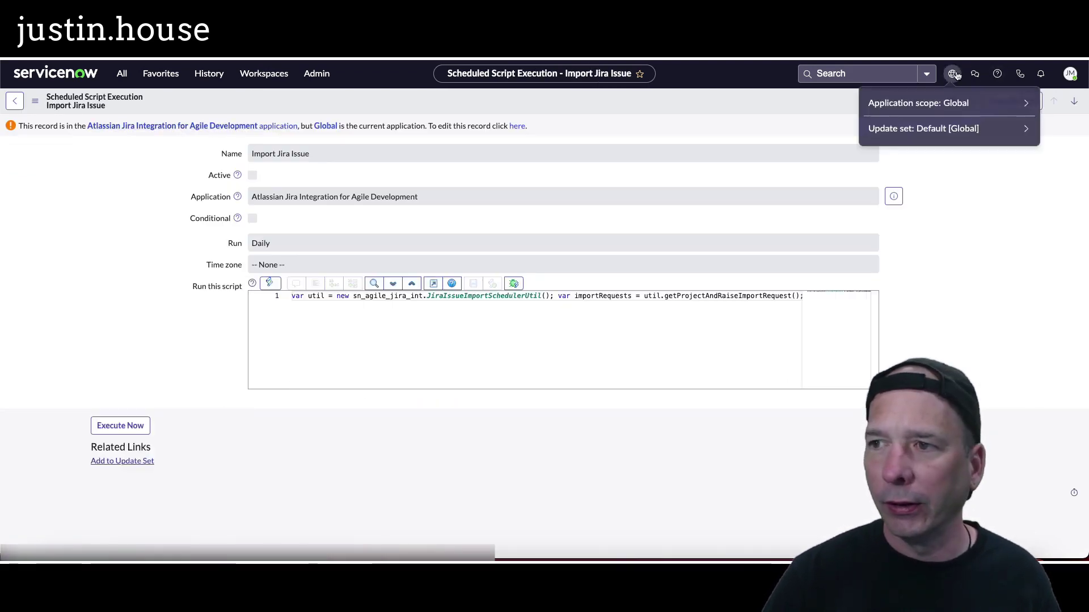
{"action": "left_click", "coordinate": [950, 103]}
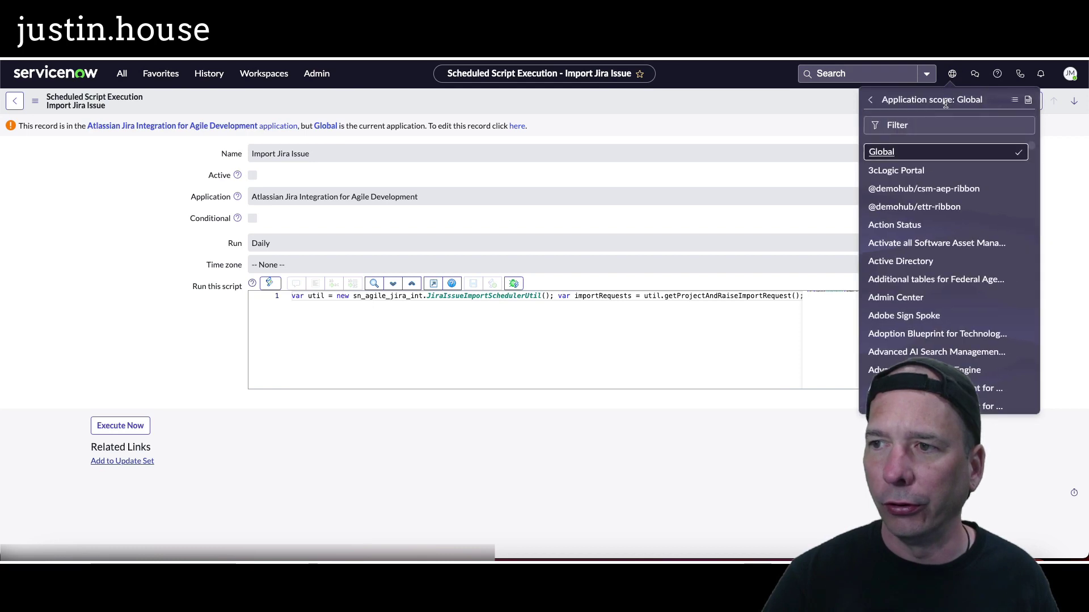
{"action": "type", "text": "atlassian"}
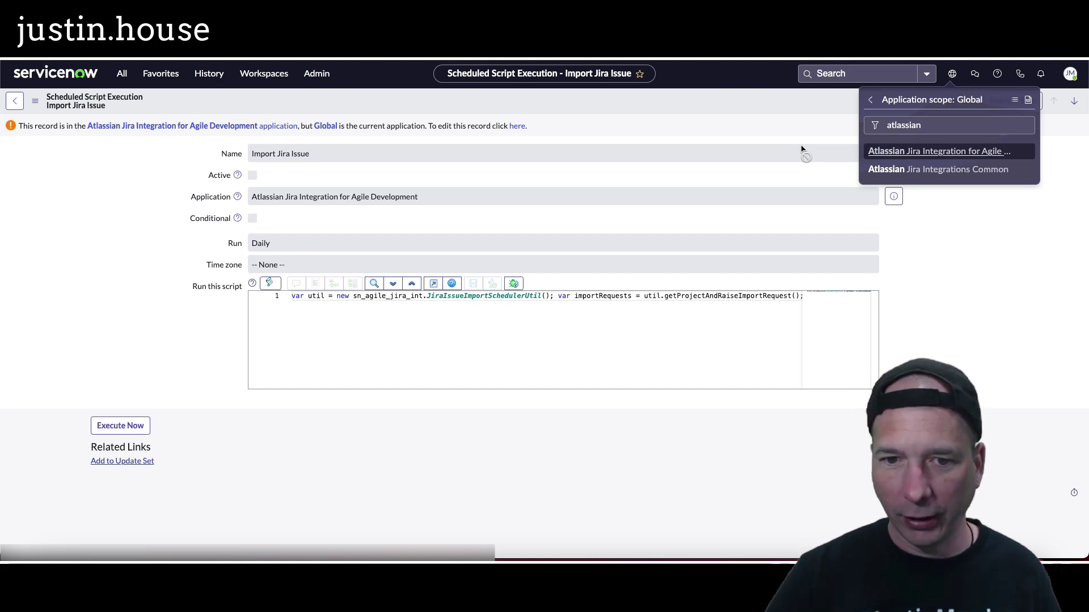
{"action": "key", "text": "Return"}
Step: Make Import Jira Issue active, running periodically every 01 hour, and update it
{"action": "left_click", "coordinate": [252, 153]}
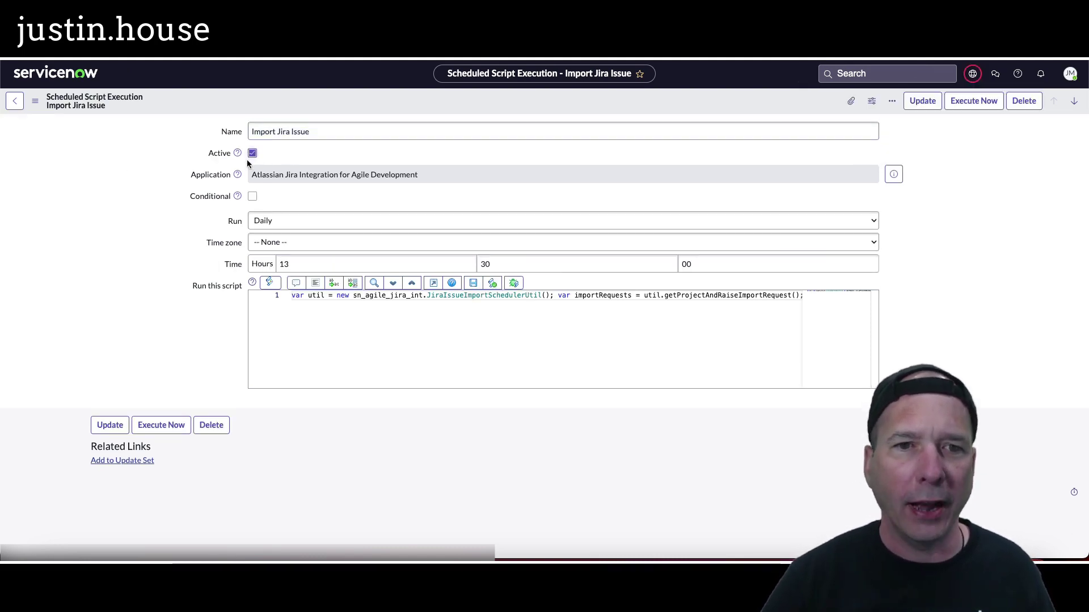
{"action": "left_click", "coordinate": [296, 220]}
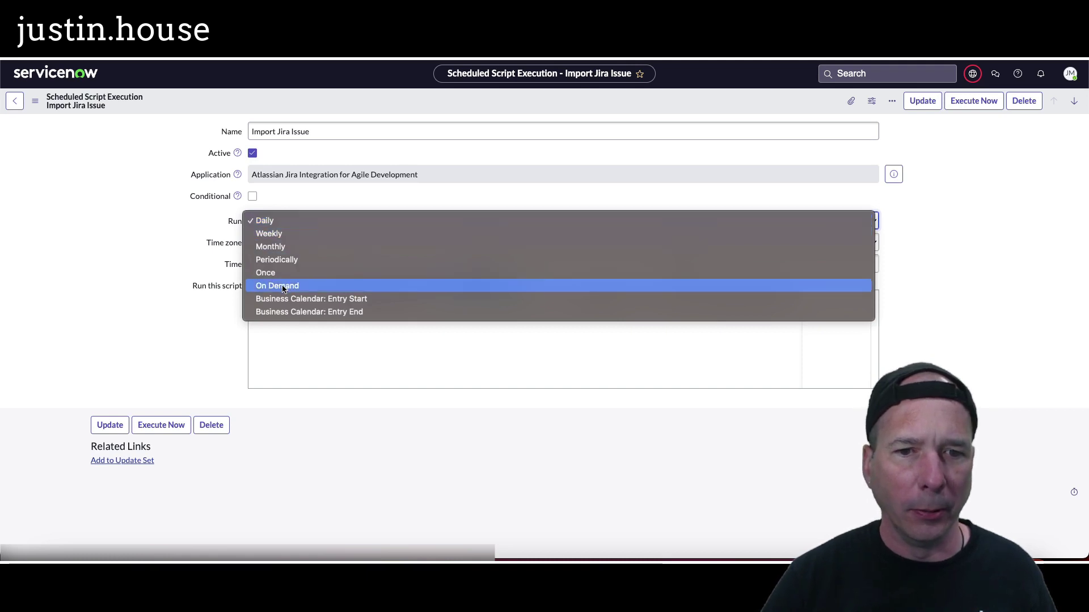
{"action": "left_click", "coordinate": [270, 223]}
{"action": "left_click", "coordinate": [270, 225]}
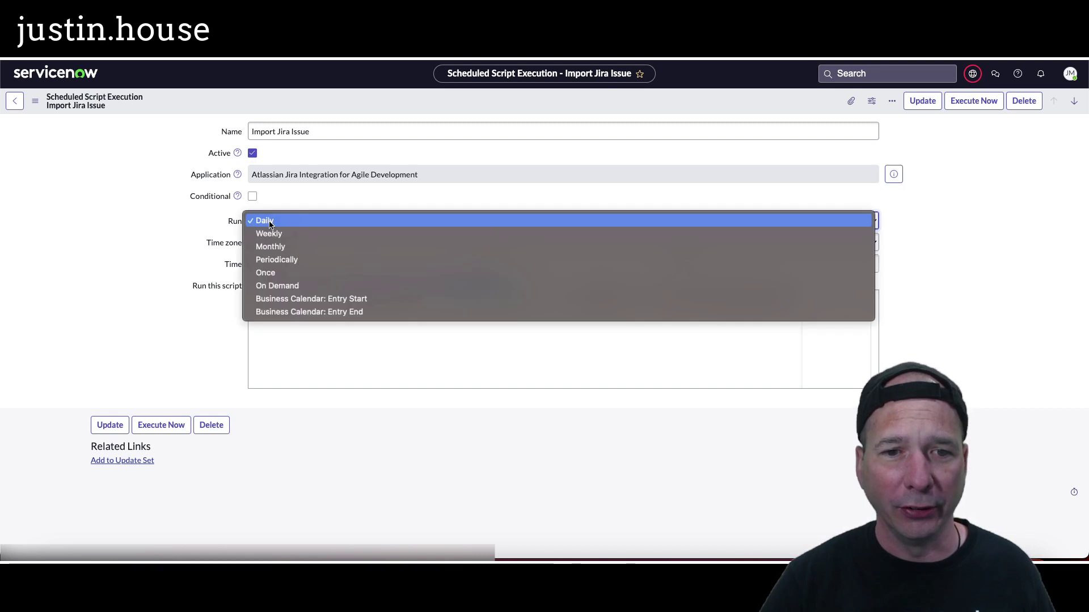
{"action": "left_click", "coordinate": [276, 259]}
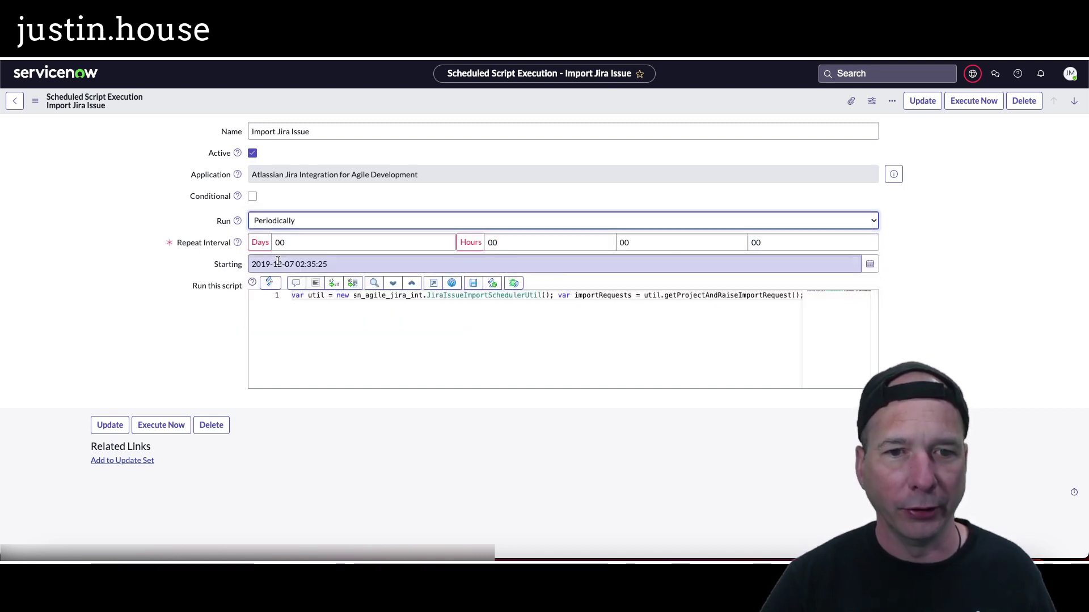
{"action": "left_click", "coordinate": [547, 243]}
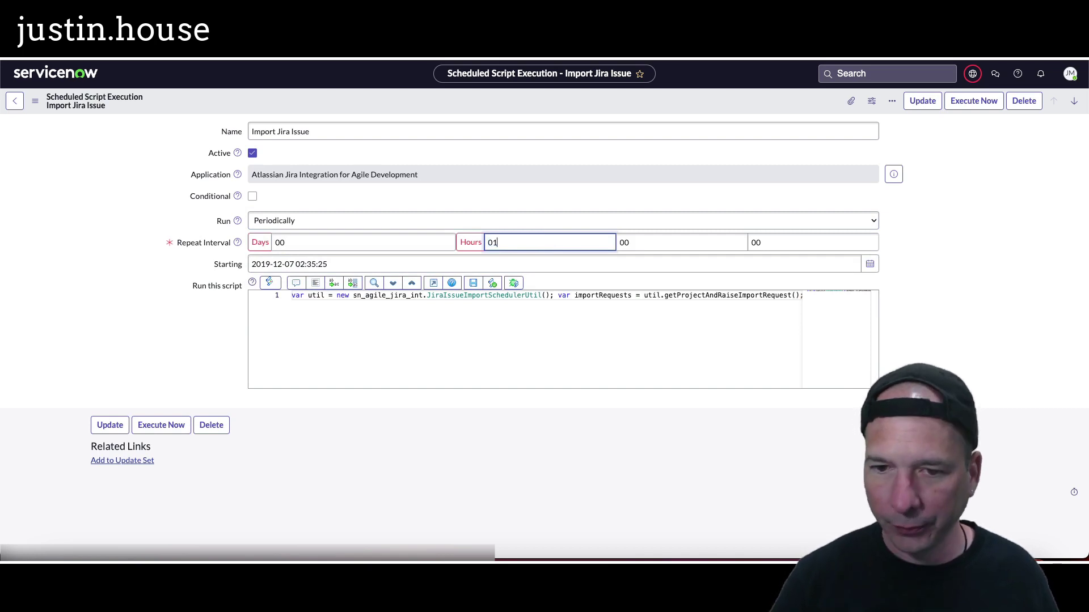
{"action": "type", "text": "01"}
{"action": "left_click", "coordinate": [182, 339]}
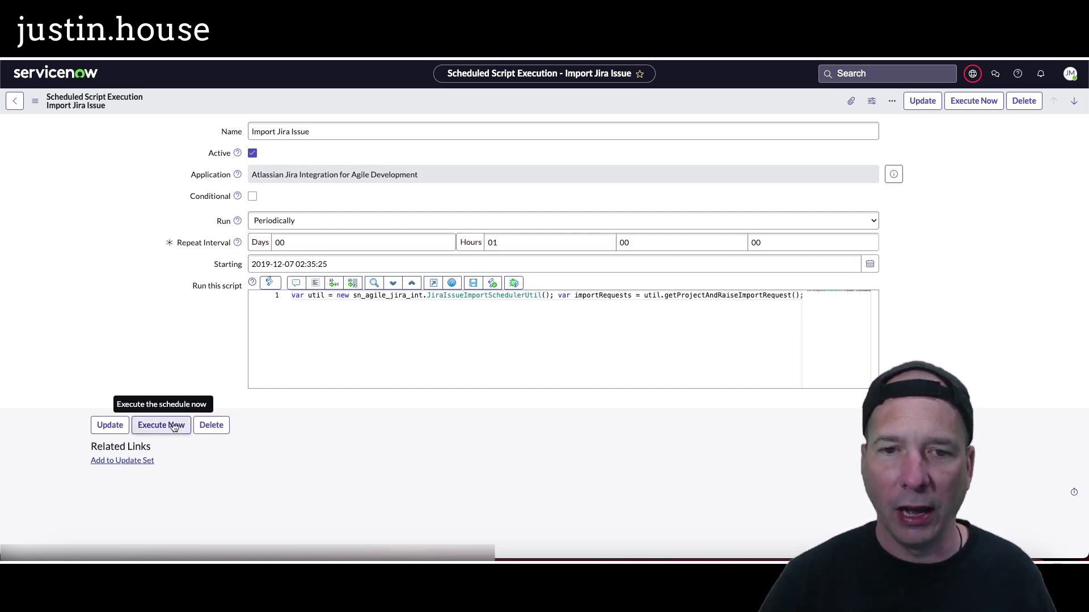
{"action": "left_click", "coordinate": [118, 425]}
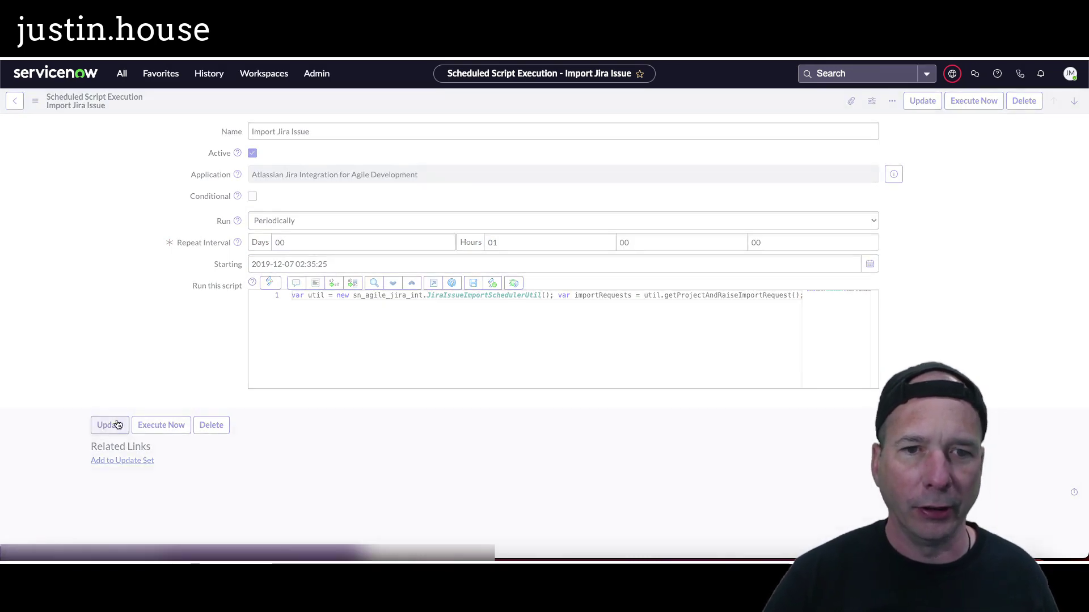
Step: Execute the job now and reopen story STRY0010021
{"action": "left_click", "coordinate": [173, 425]}
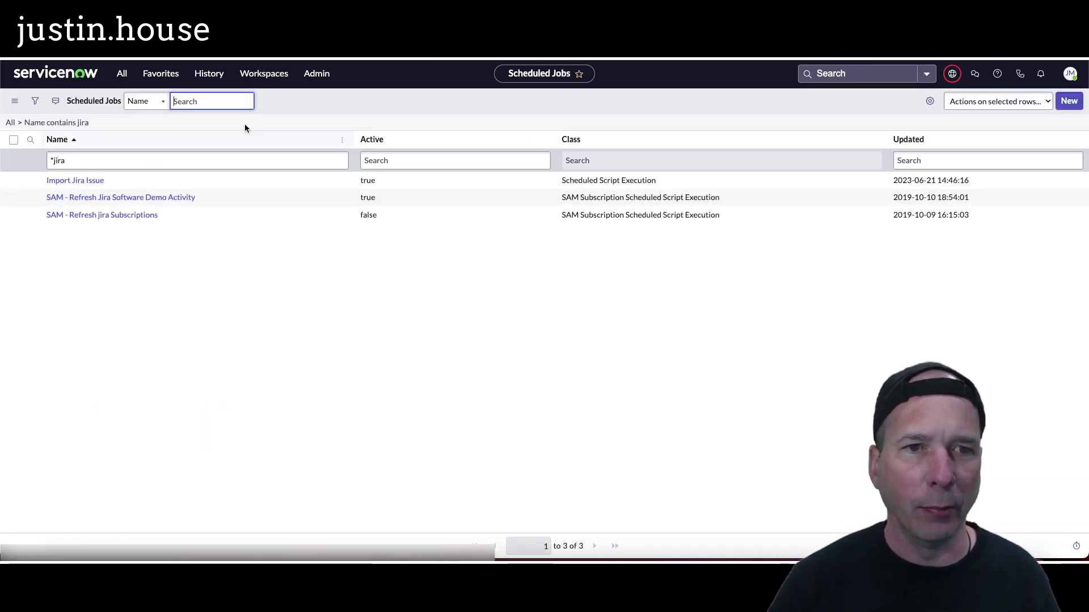
{"action": "left_click", "coordinate": [209, 73]}
{"action": "left_click", "coordinate": [172, 206]}
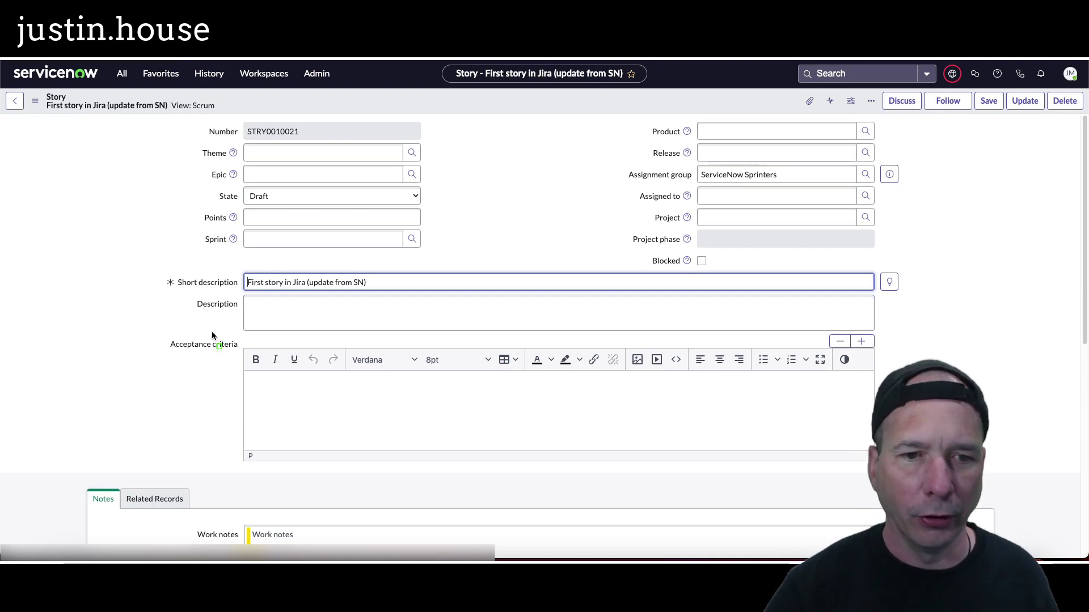
Step: Highlight the story's updated short description, then open the Jira Project - Utah record
{"action": "left_click_drag", "start_coordinate": [286, 268], "coordinate": [396, 304]}
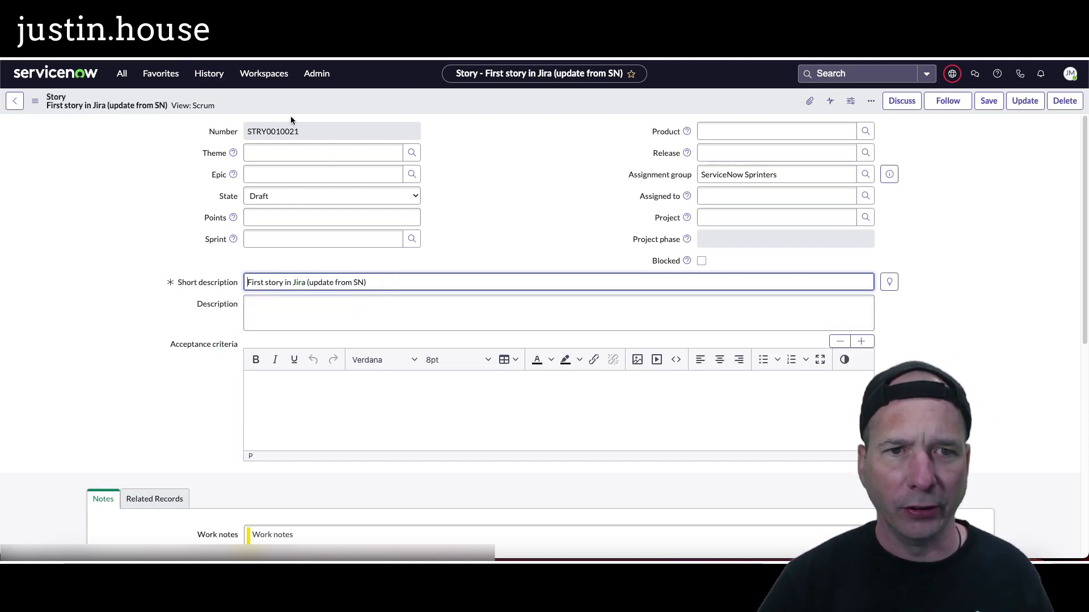
{"action": "left_click", "coordinate": [126, 80]}
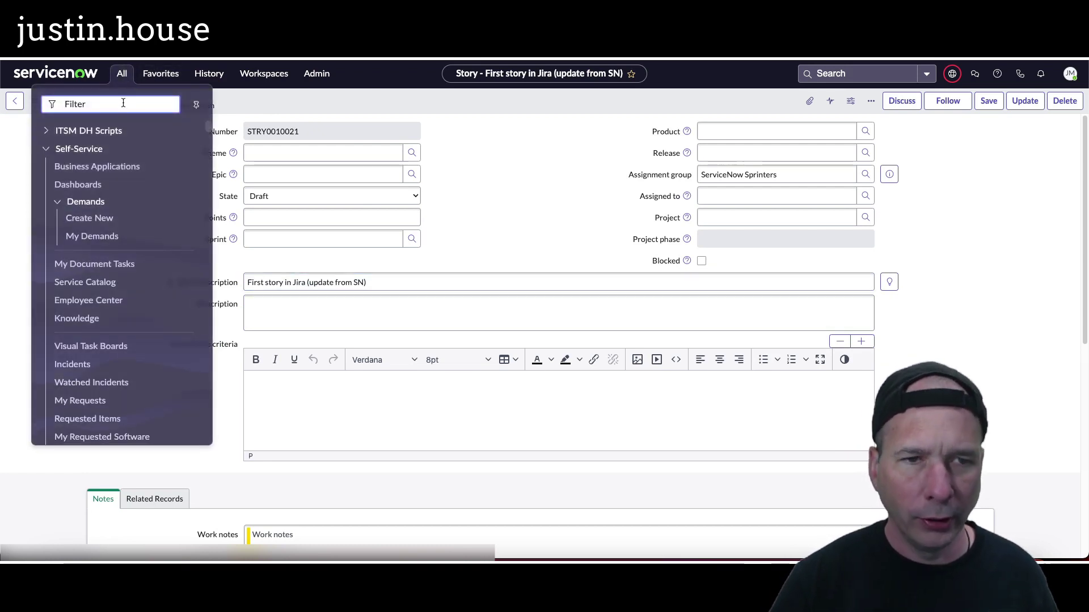
{"action": "left_click", "coordinate": [209, 73]}
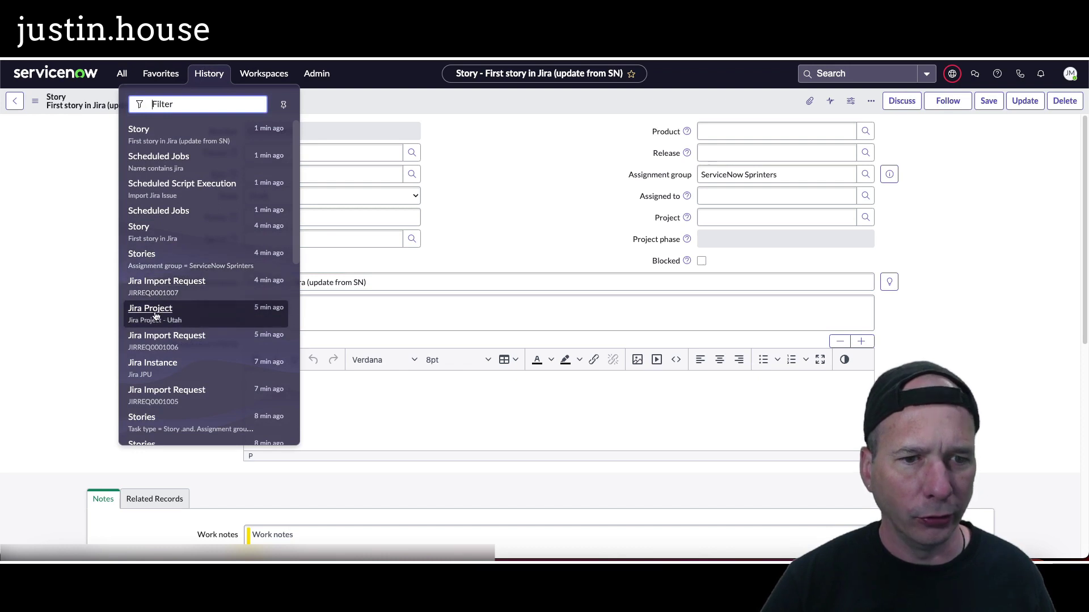
{"action": "left_click", "coordinate": [152, 315]}
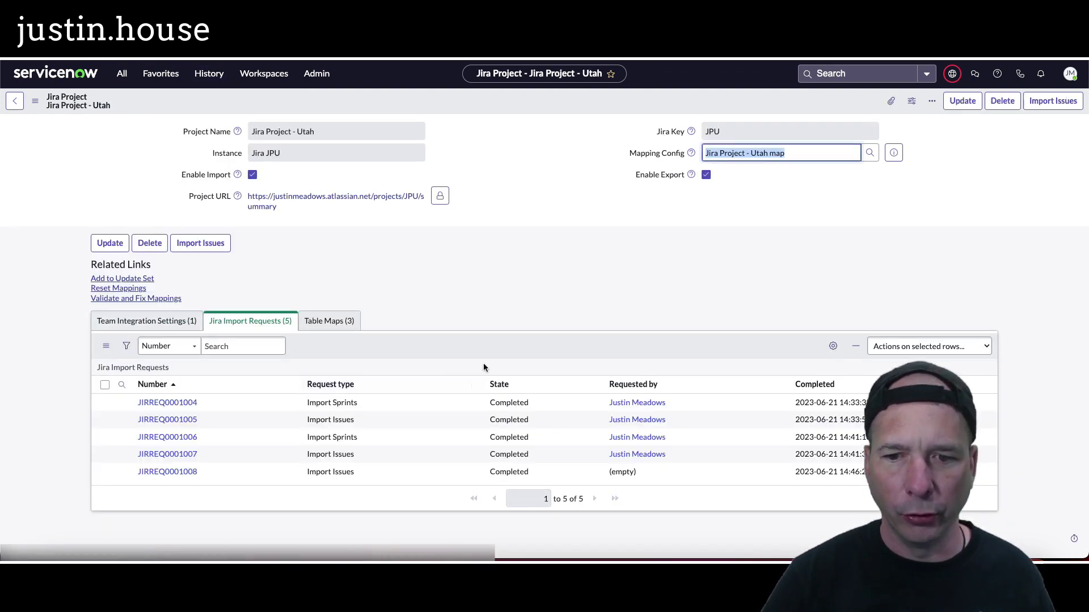
Step: Refresh the Jira import requests list and return to the documentation window
{"action": "right_click", "coordinate": [488, 349]}
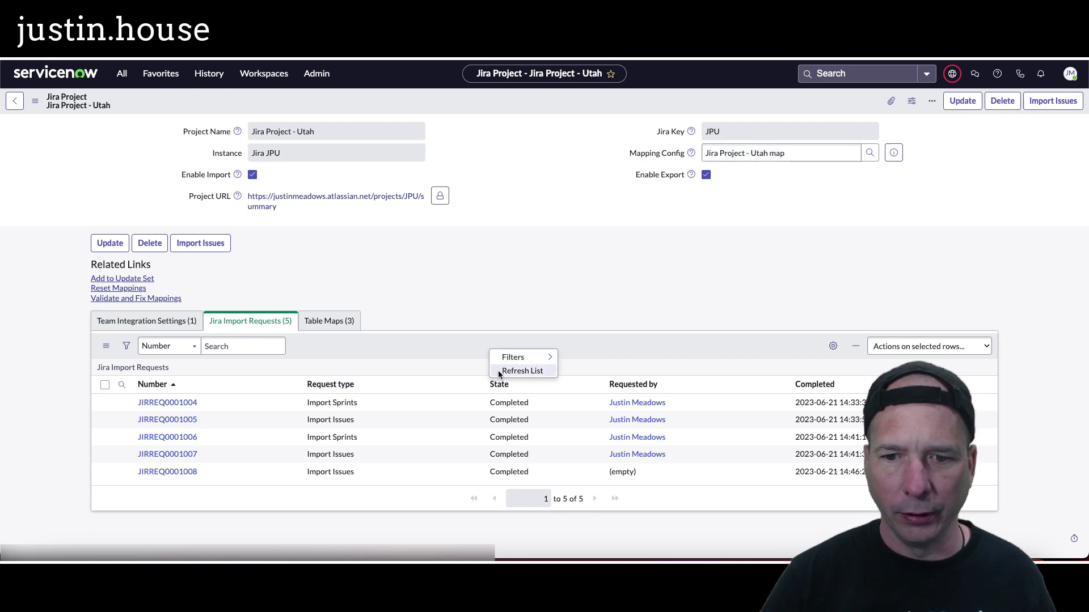
{"action": "left_click", "coordinate": [498, 370]}
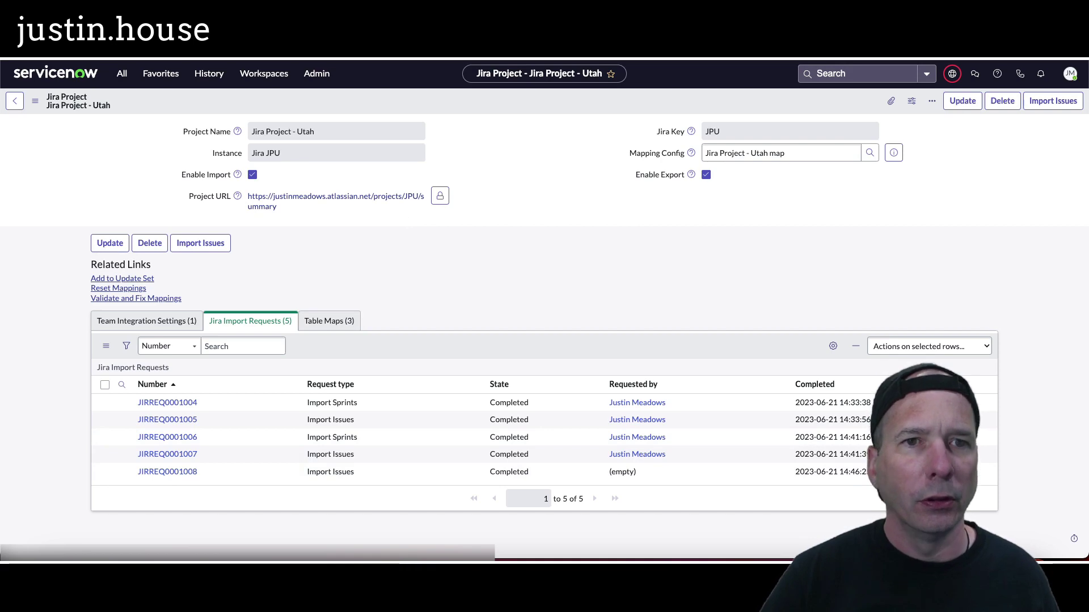
{"action": "left_click", "coordinate": [244, 56]}
{"action": "left_click", "coordinate": [259, 83]}
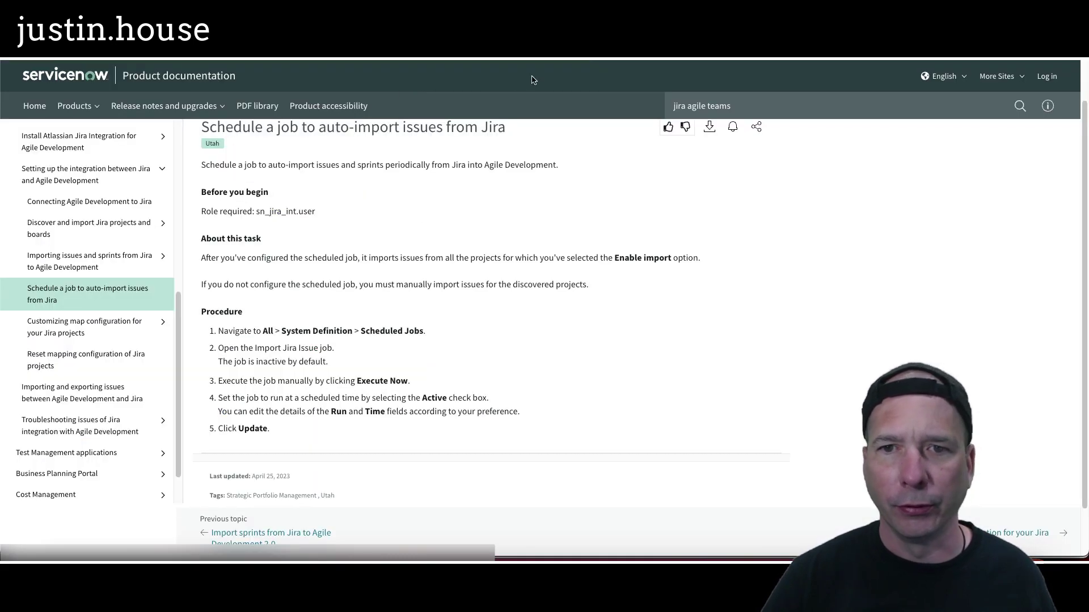
Step: In the Jira backlog, append 'and from J' to the JPU-2 story title
{"action": "key", "text": "alt+Tab"}
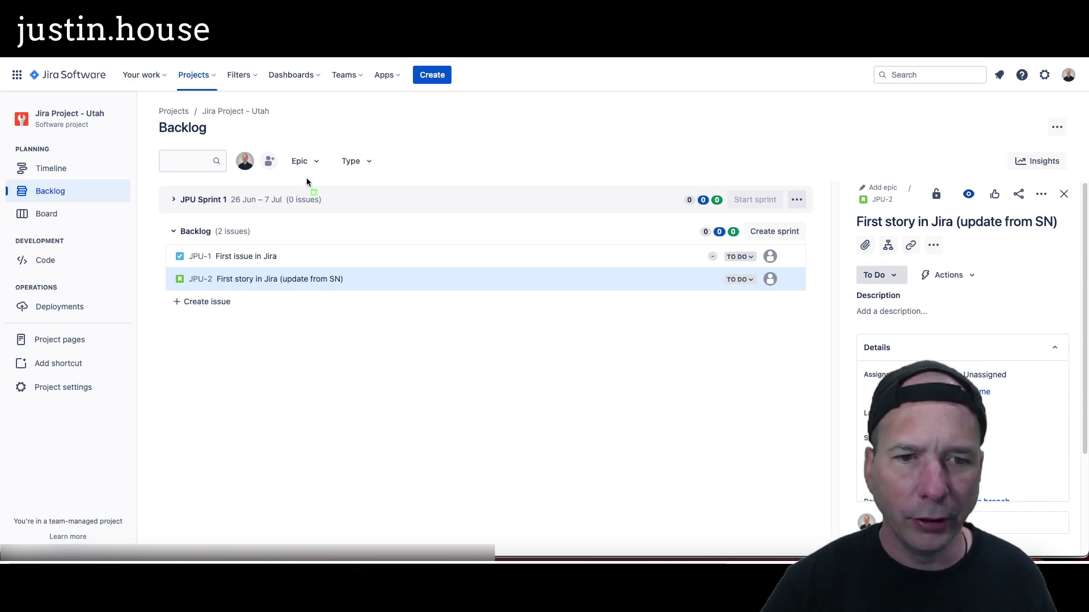
{"action": "left_click_drag", "start_coordinate": [258, 256], "coordinate": [428, 328]}
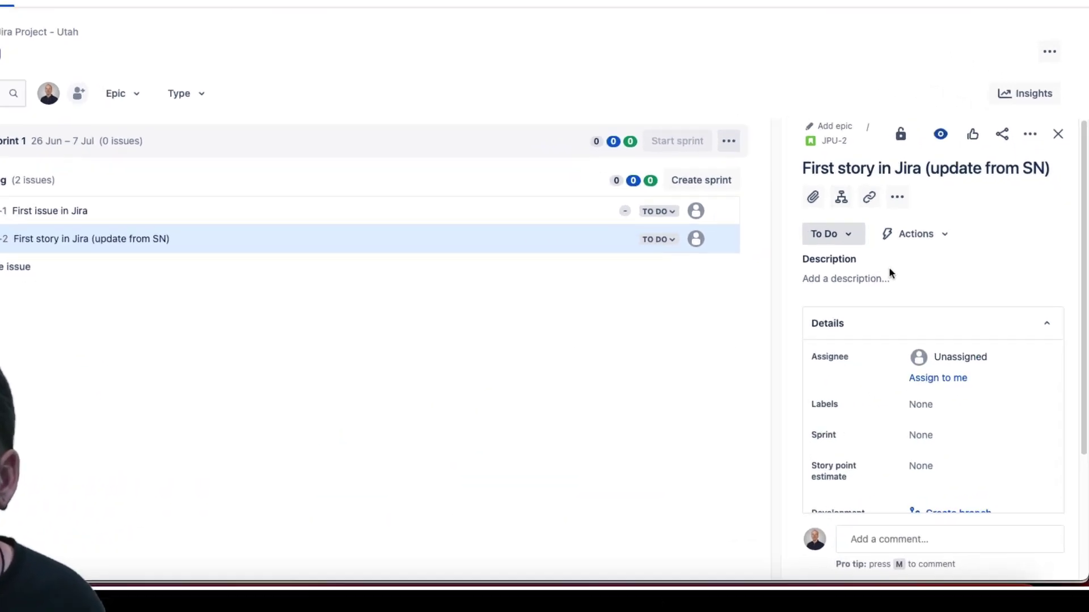
{"action": "left_click", "coordinate": [984, 76]}
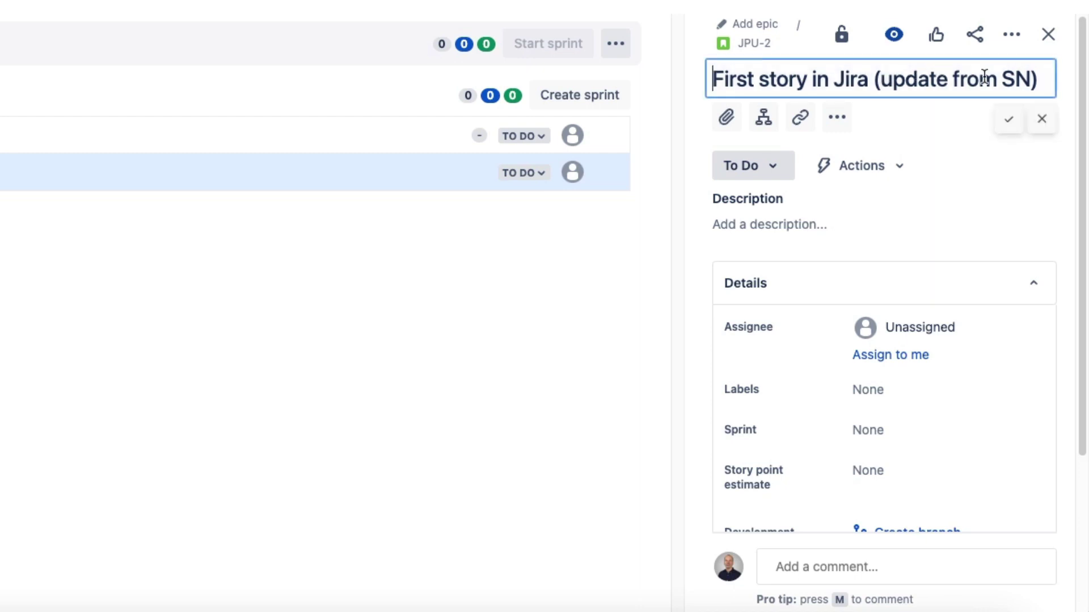
{"action": "type", "text": "and from Jira"}
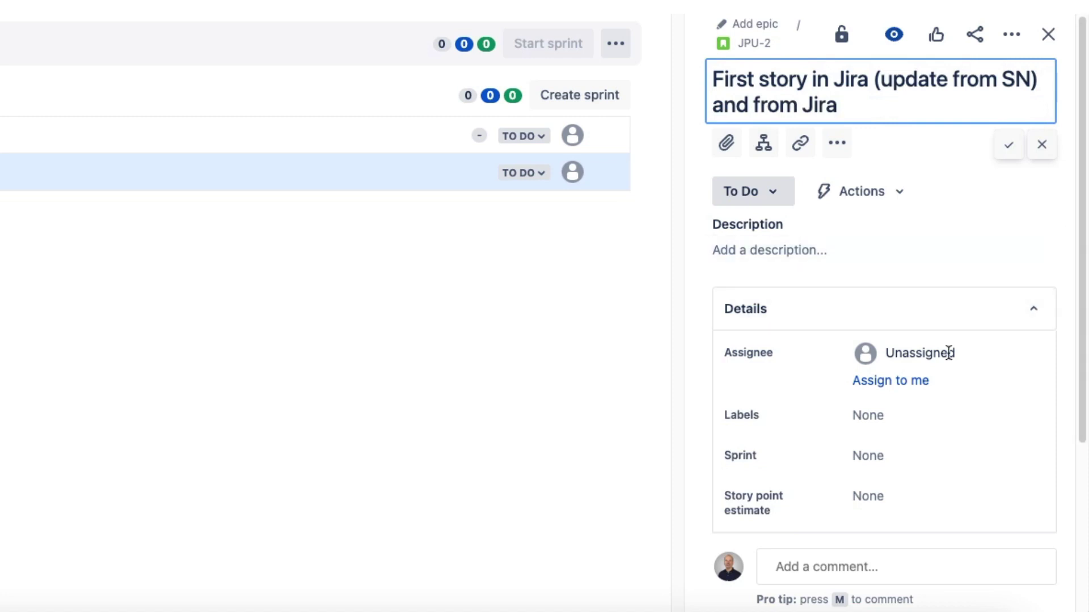
Step: Save the JPU-2 title and assign the story to a team member
{"action": "left_click", "coordinate": [924, 352]}
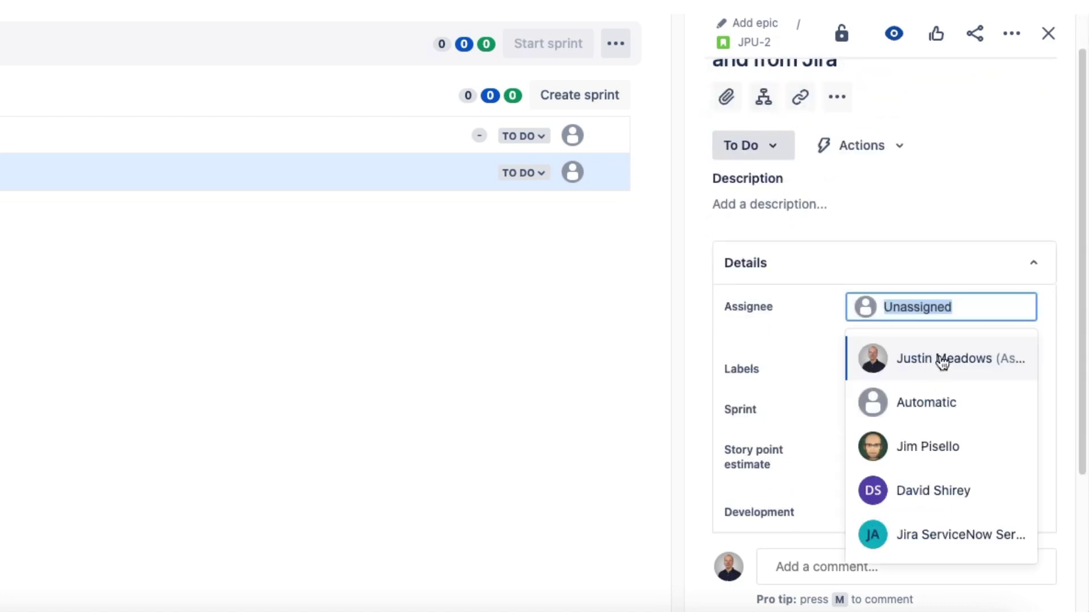
{"action": "left_click", "coordinate": [943, 362]}
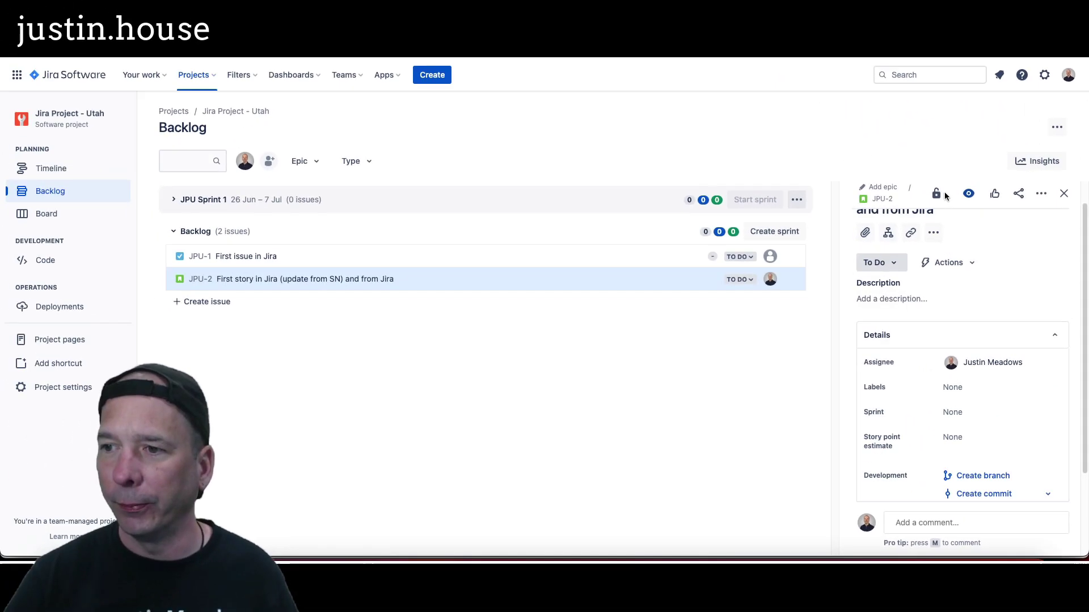
{"action": "left_click", "coordinate": [847, 38]}
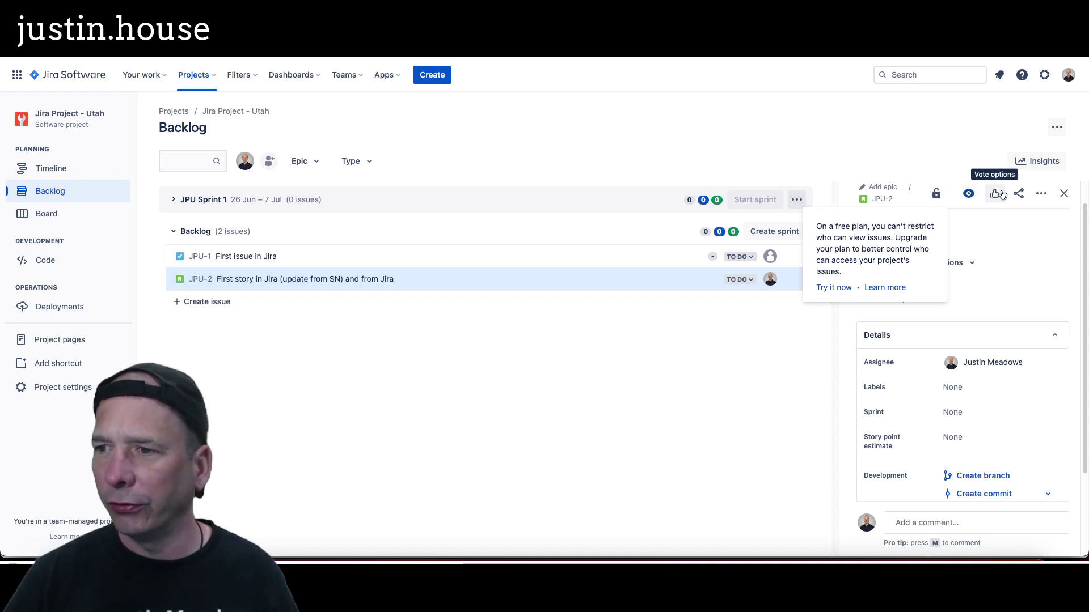
Step: Compare the details of JPU-1 and JPU-2, then return to the ServiceNow window
{"action": "left_click", "coordinate": [1041, 194]}
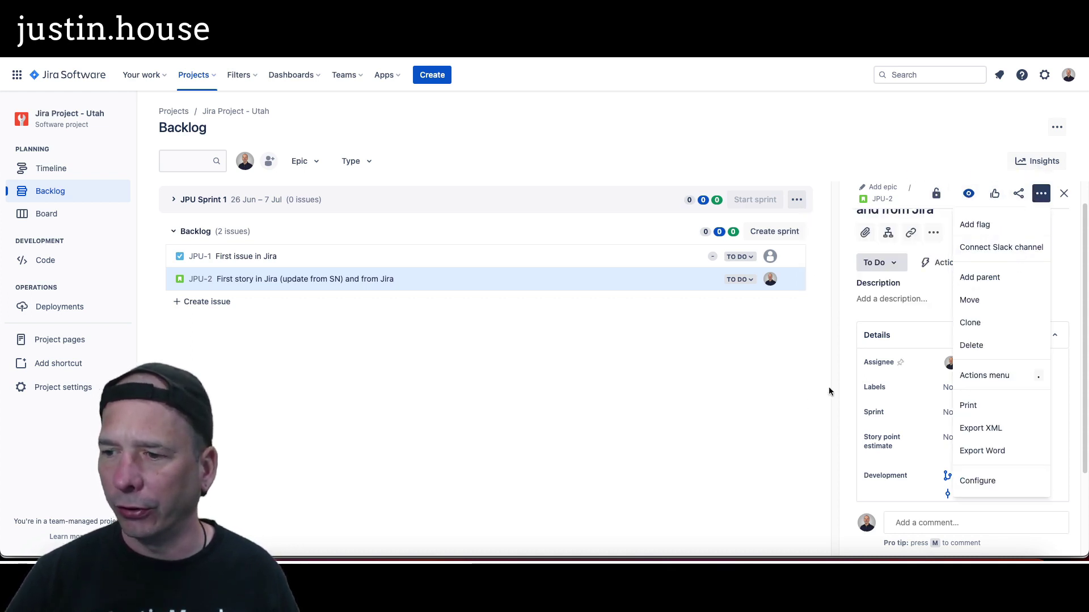
{"action": "left_click", "coordinate": [738, 427]}
{"action": "scroll", "coordinate": [907, 393], "scroll_direction": "down", "scroll_amount": 2}
{"action": "scroll", "coordinate": [902, 415], "scroll_direction": "up", "scroll_amount": 3}
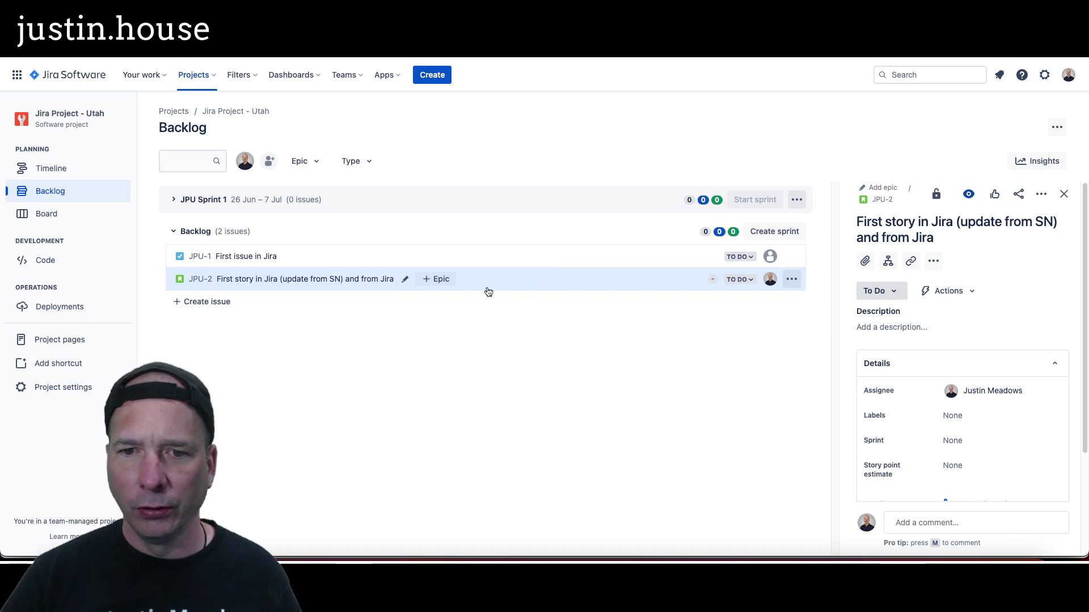
{"action": "left_click", "coordinate": [397, 262]}
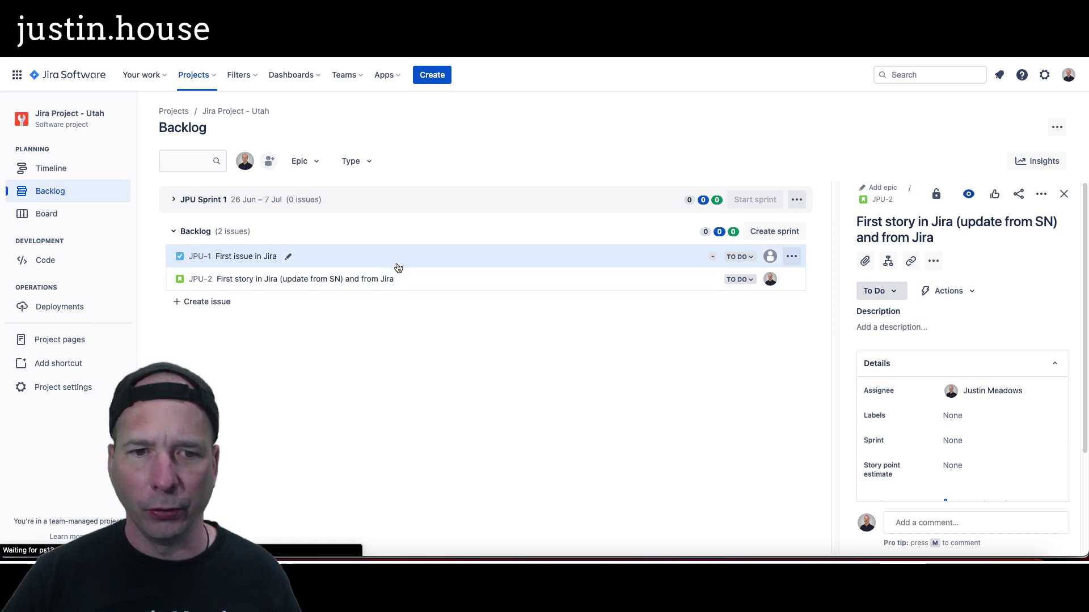
{"action": "left_click", "coordinate": [492, 285]}
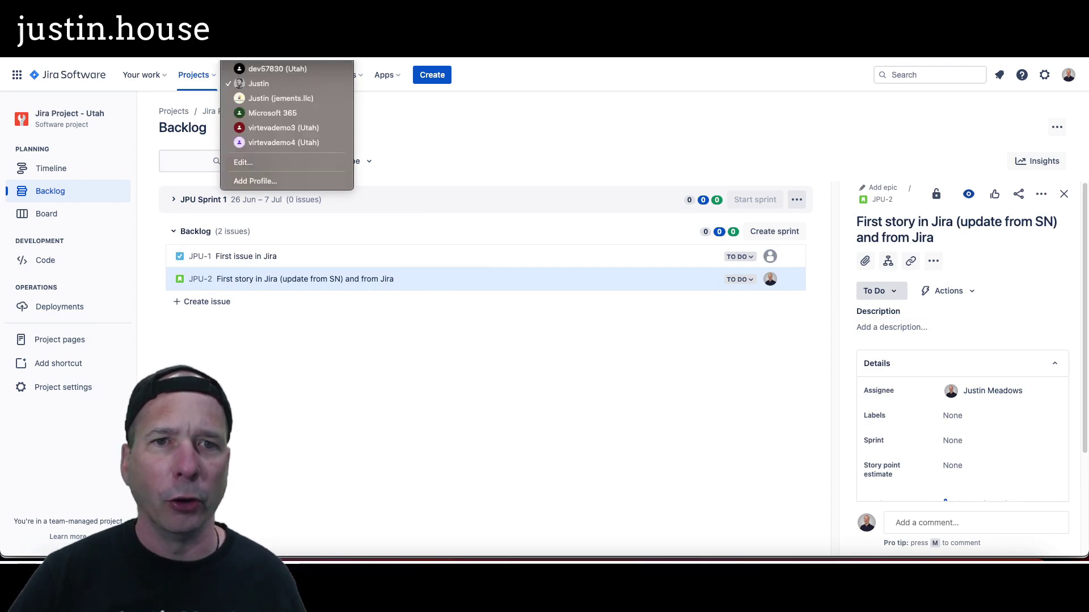
{"action": "left_click", "coordinate": [277, 69]}
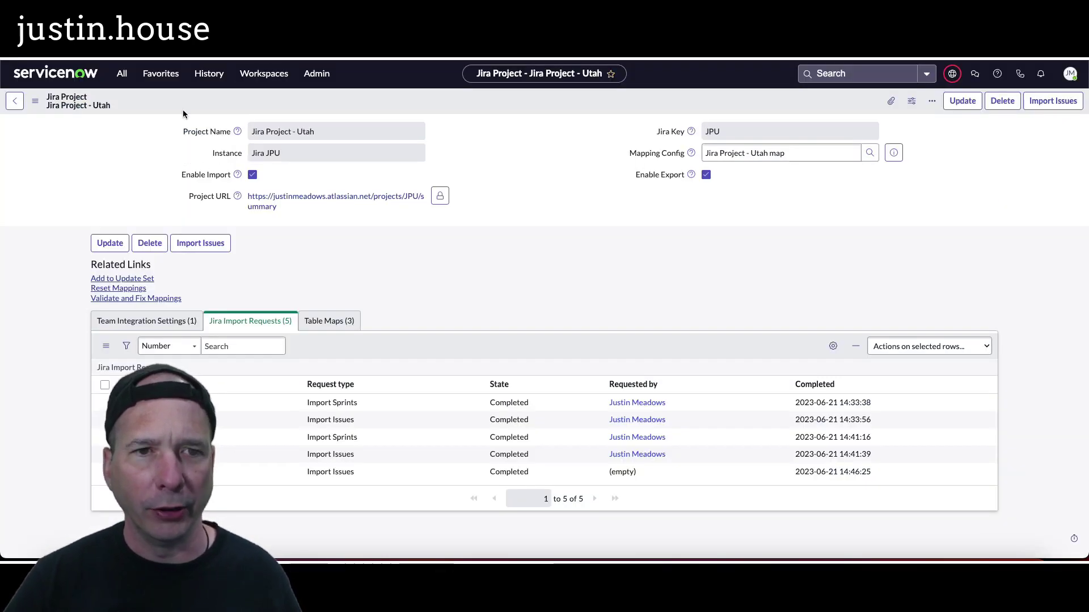
Step: Reopen the Jira Project - Utah record from History and show its Sprint, Epic and Story table maps
{"action": "left_click", "coordinate": [205, 73]}
{"action": "left_click", "coordinate": [205, 162]}
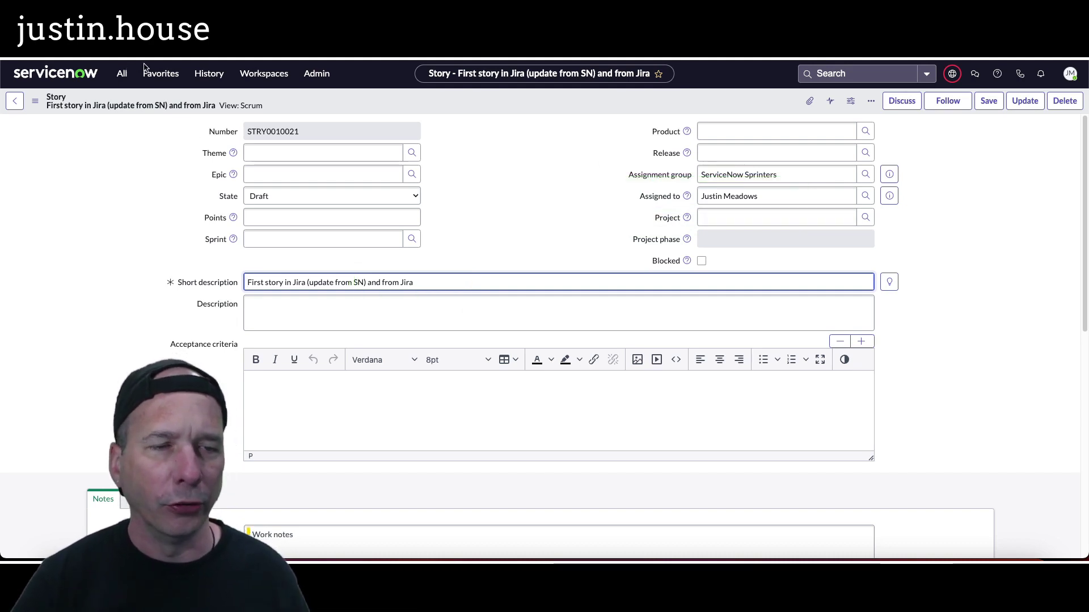
{"action": "left_click", "coordinate": [123, 74]}
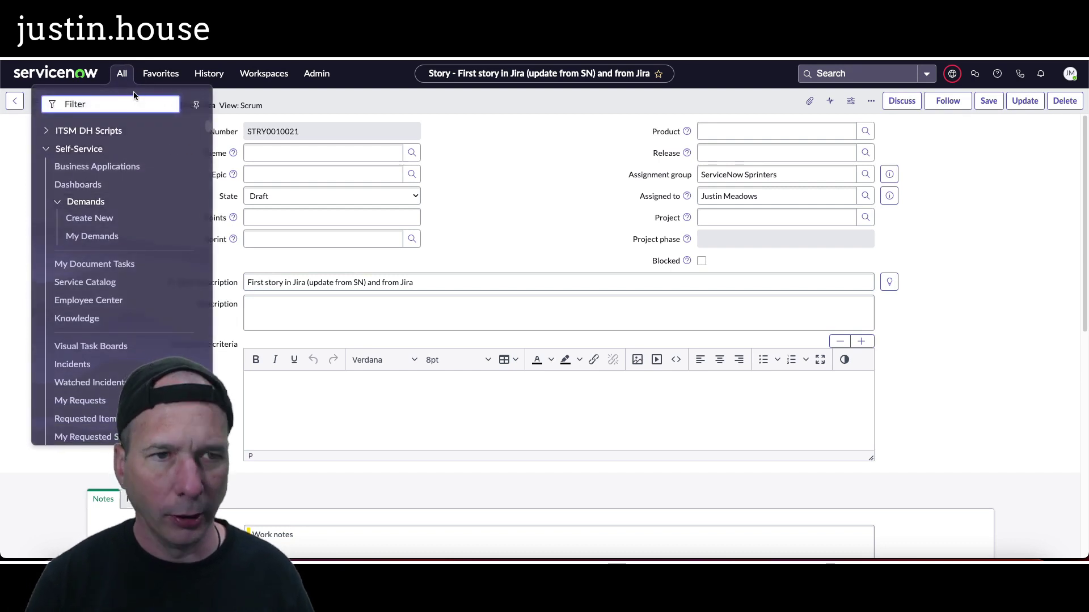
{"action": "left_click", "coordinate": [208, 73]}
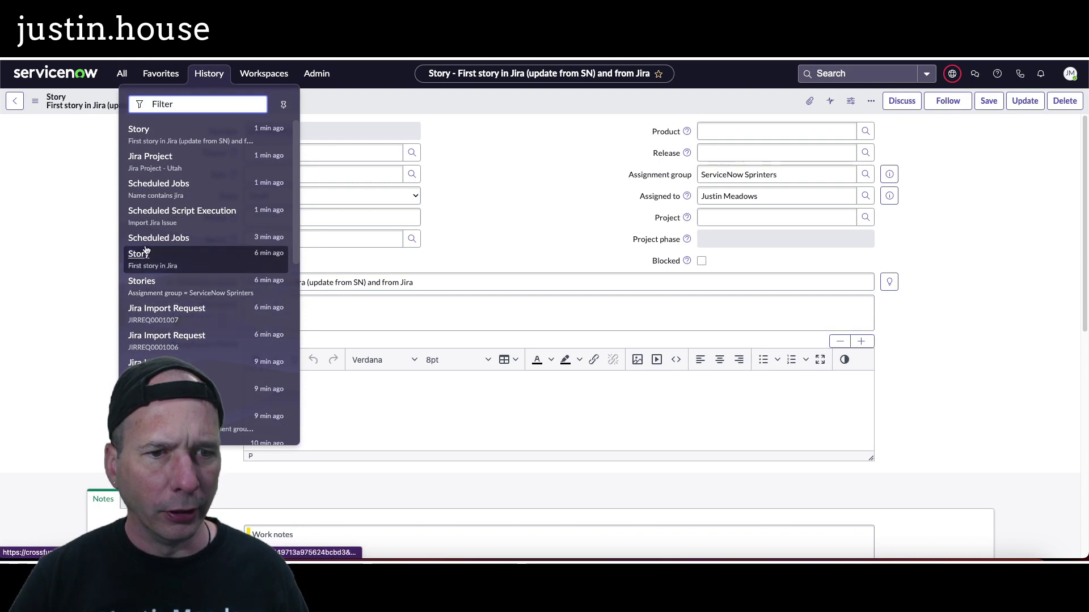
{"action": "left_click", "coordinate": [163, 173]}
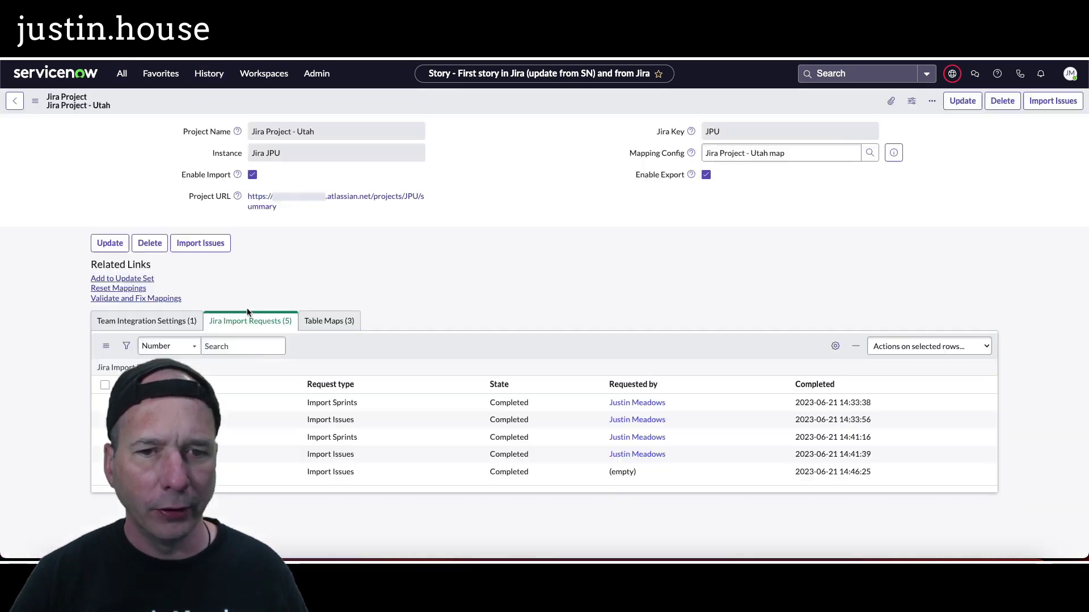
{"action": "left_click", "coordinate": [328, 321]}
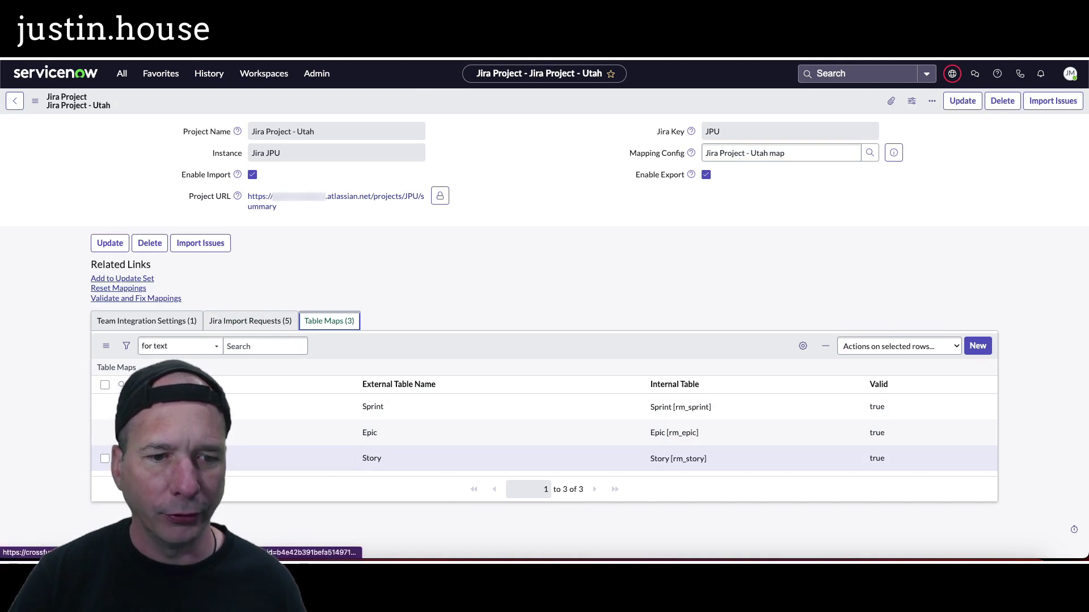
Step: Review the rm_story table map's six field mappings, then return to the story record
{"action": "left_click", "coordinate": [121, 458]}
{"action": "left_click", "coordinate": [314, 360]}
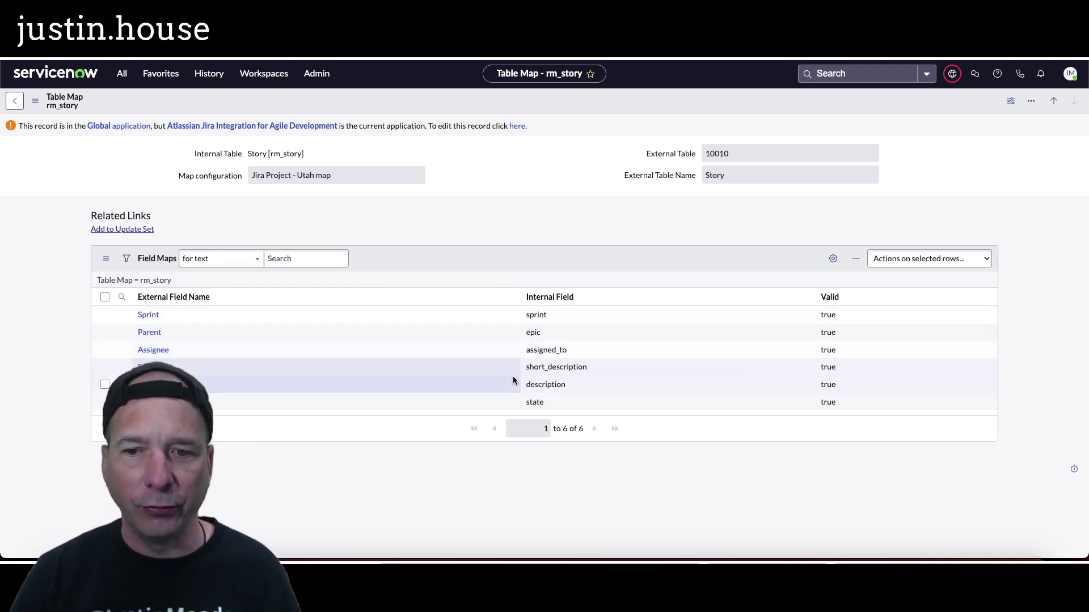
{"action": "left_click", "coordinate": [201, 82]}
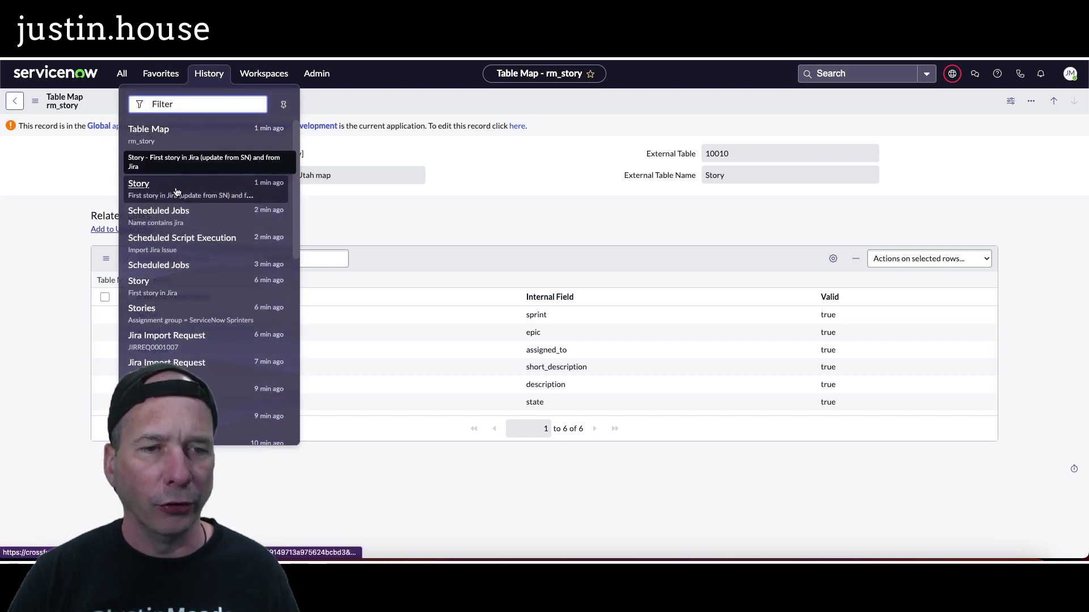
{"action": "left_click", "coordinate": [139, 187]}
Step: Save story STRY0010021 with the description 'Now I am testing description.'
{"action": "left_click", "coordinate": [260, 315]}
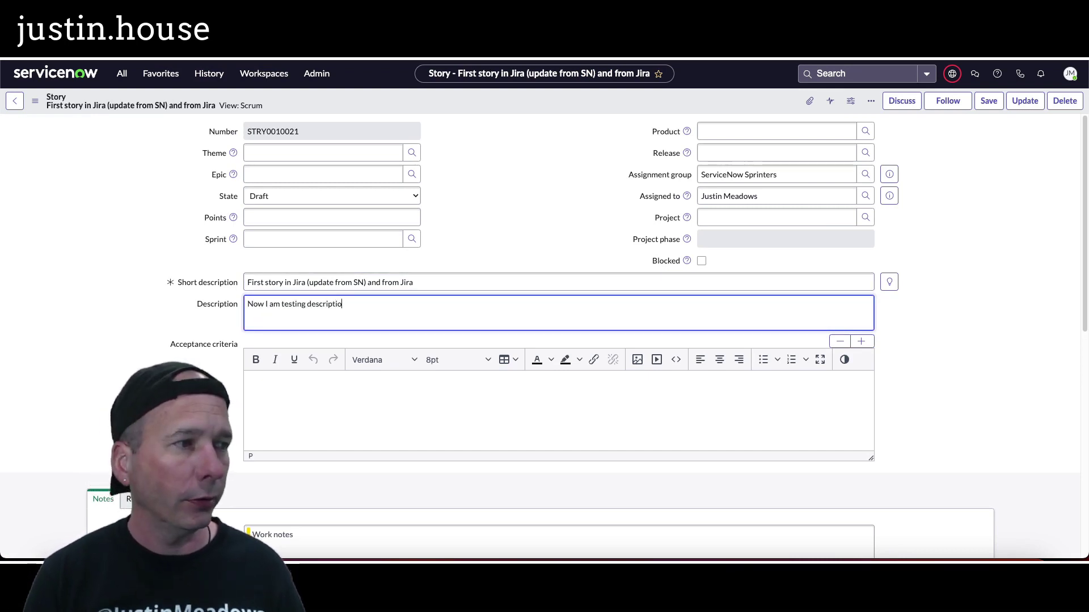
{"action": "right_click", "coordinate": [629, 94]}
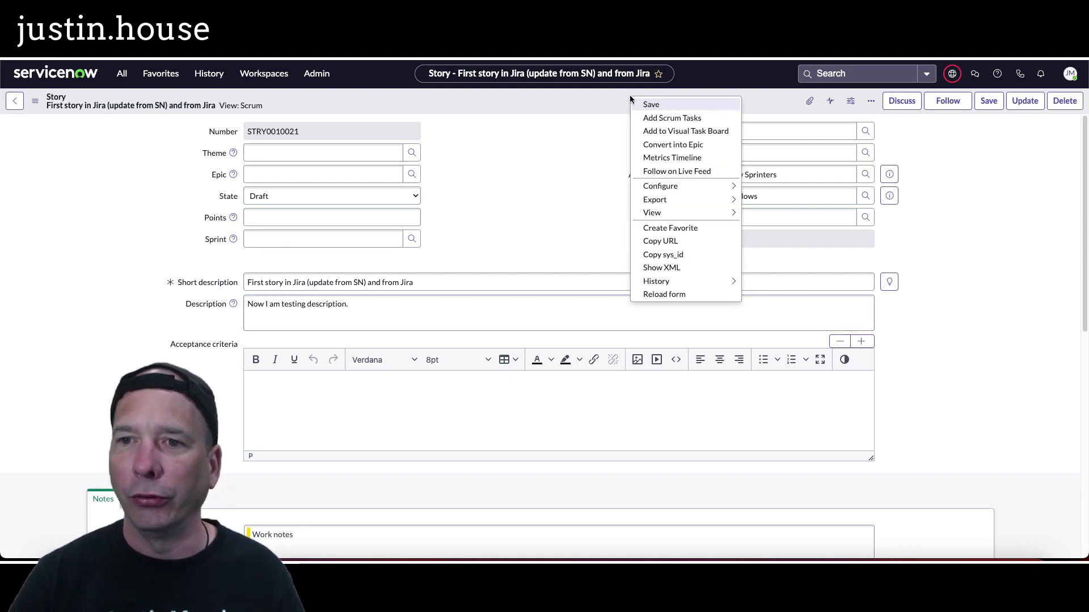
{"action": "left_click", "coordinate": [642, 105]}
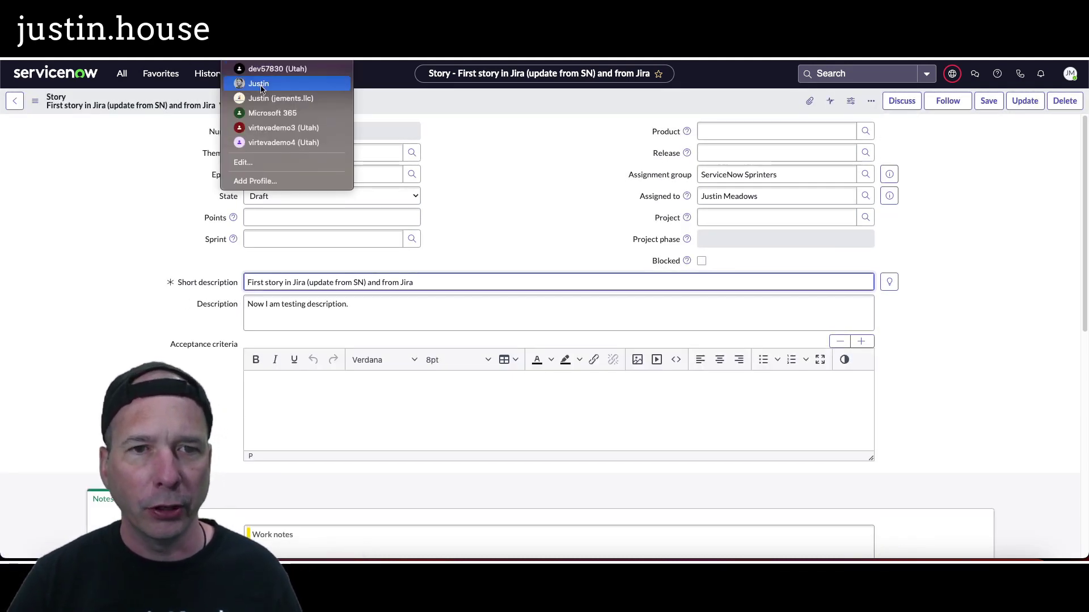
{"action": "left_click", "coordinate": [259, 85]}
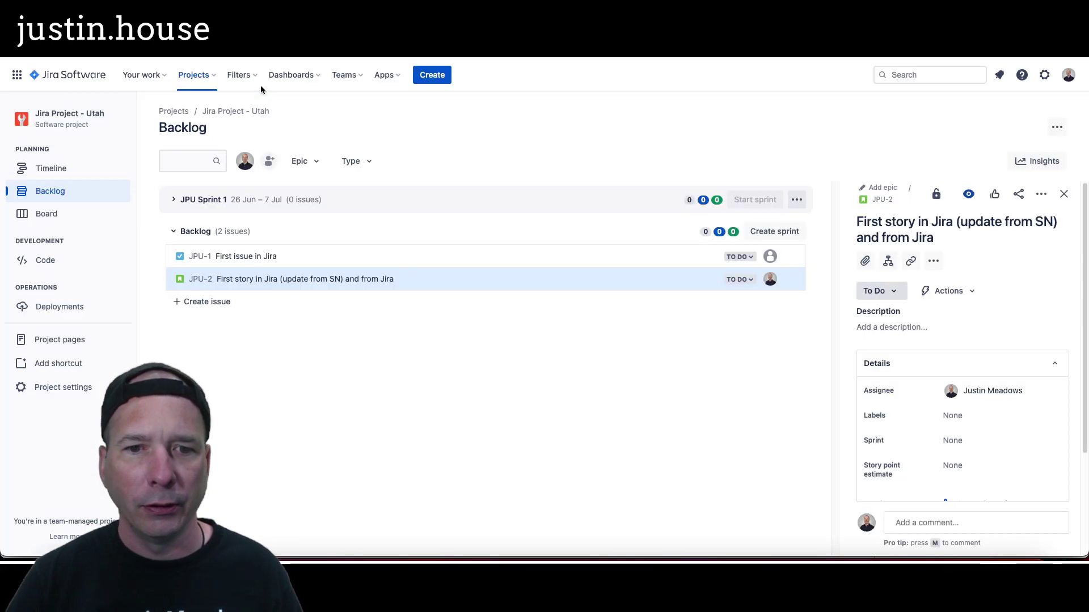
Step: Open JPU-2 in Jira to view its synced description and assignee
{"action": "left_click", "coordinate": [366, 257]}
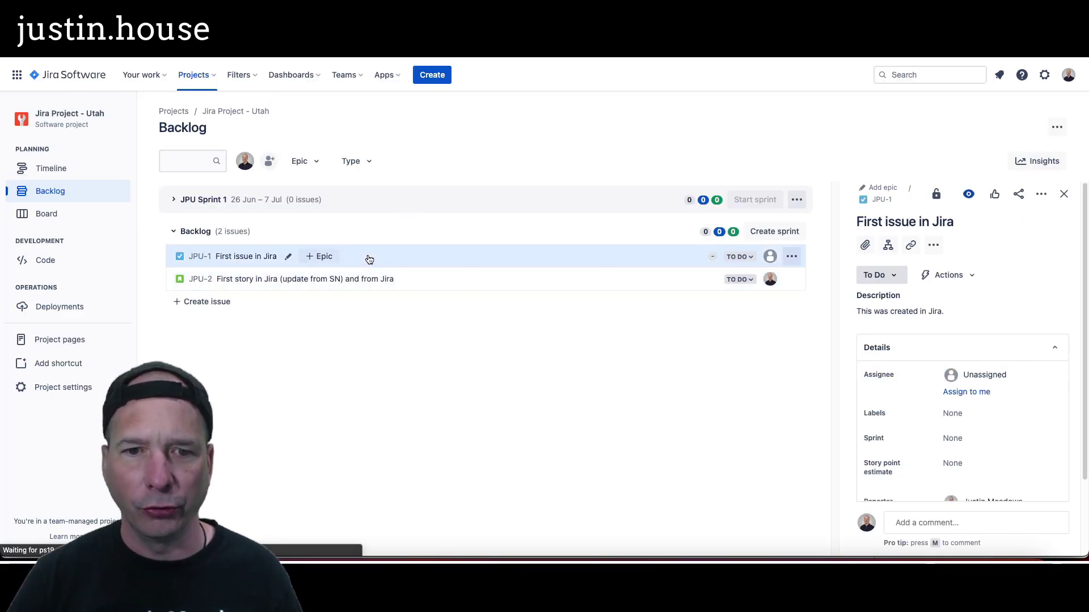
{"action": "left_click", "coordinate": [429, 279]}
{"action": "left_click", "coordinate": [347, 301]}
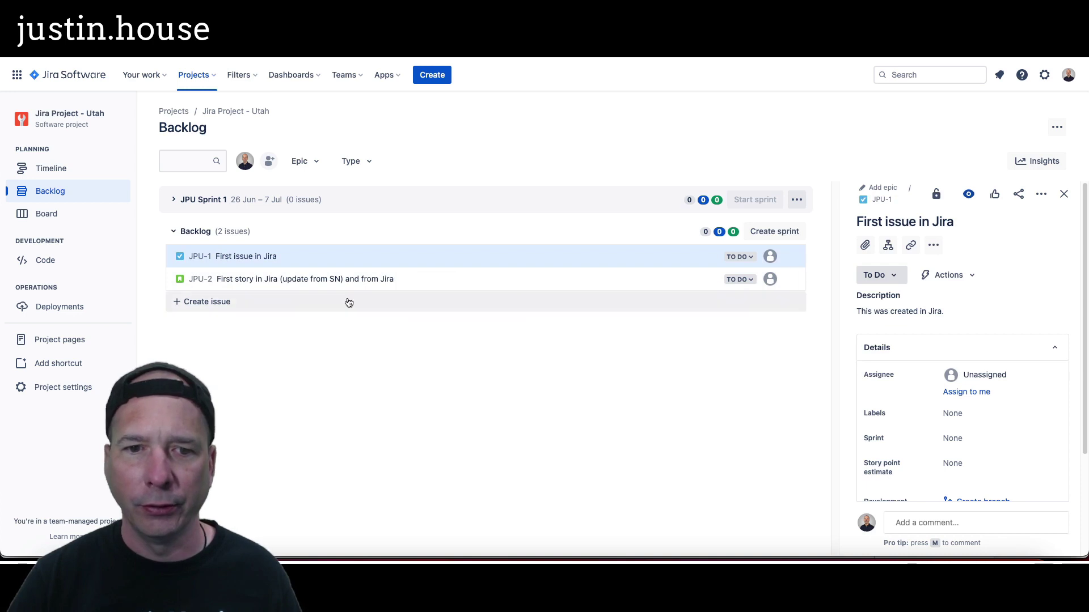
{"action": "left_click", "coordinate": [367, 284]}
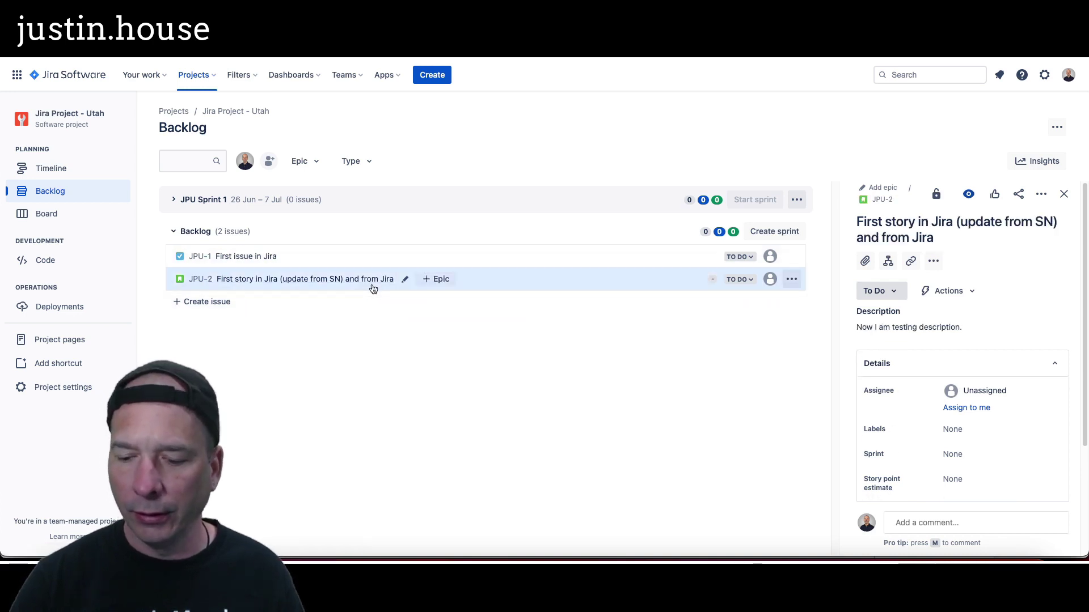
{"action": "mouse_move", "coordinate": [844, 315]}
{"action": "left_mouse_down"}
{"action": "mouse_move", "coordinate": [1001, 361]}
{"action": "mouse_move", "coordinate": [1007, 353]}
{"action": "left_mouse_up"}
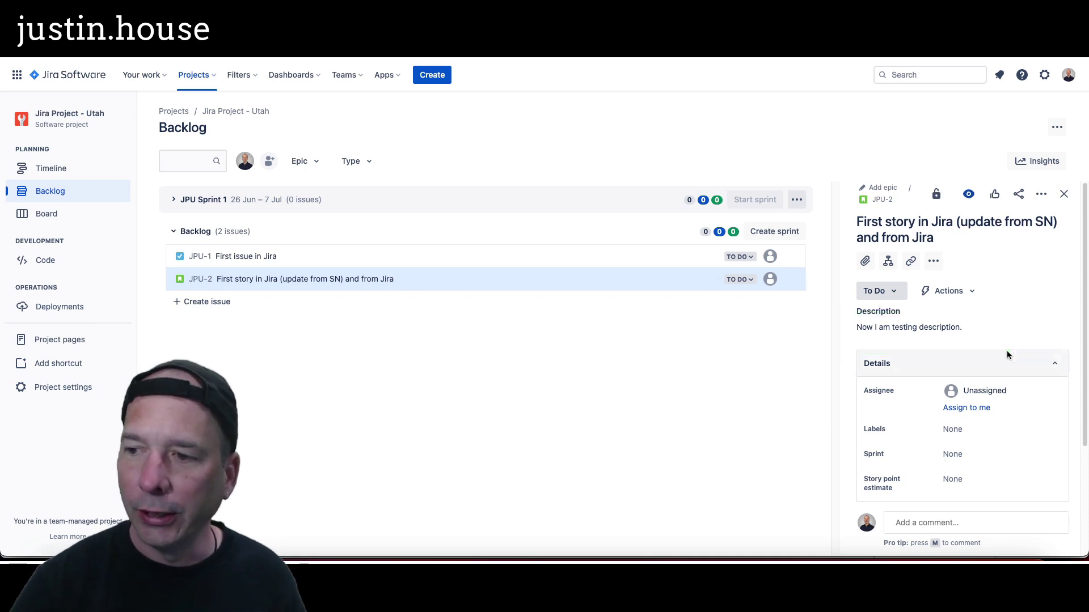
Step: Add 'This is a pretty good rectional a!' to JPU-2's description and check it on the ServiceNow story
{"action": "left_click", "coordinate": [978, 328]}
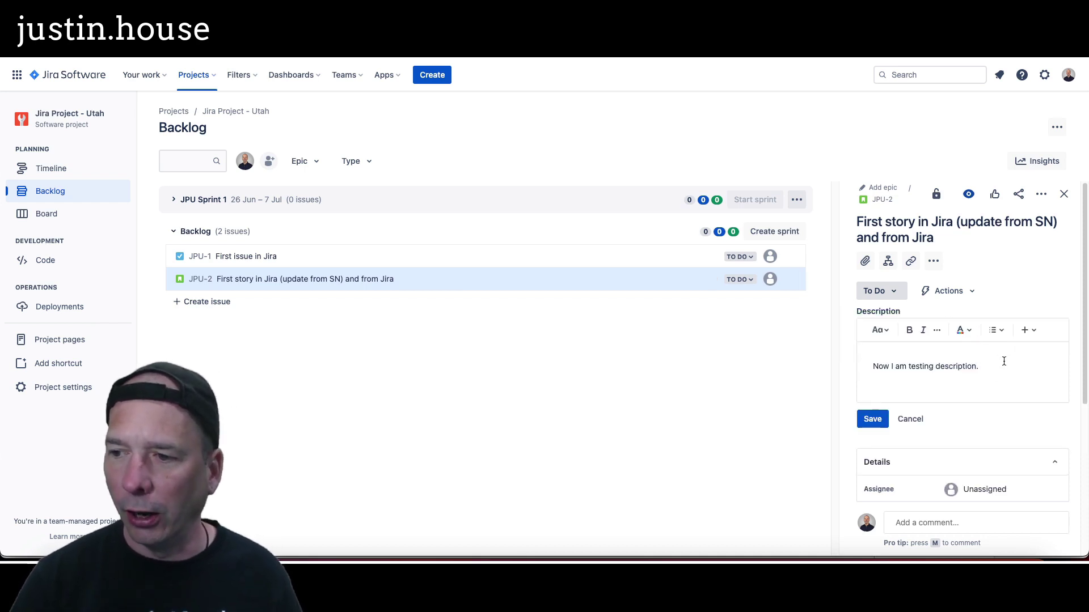
{"action": "key", "text": "Return"}
{"action": "key", "text": "Return"}
{"action": "key", "text": "BackSpace"}
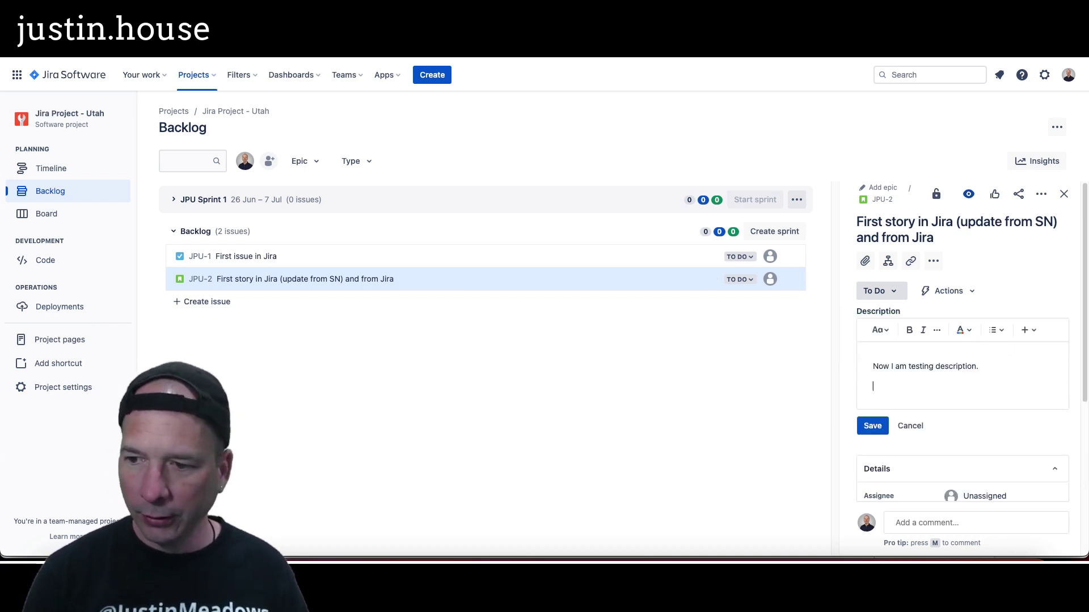
{"action": "type", "text": "This is a pretty good test! Looks like it is bi-di"}
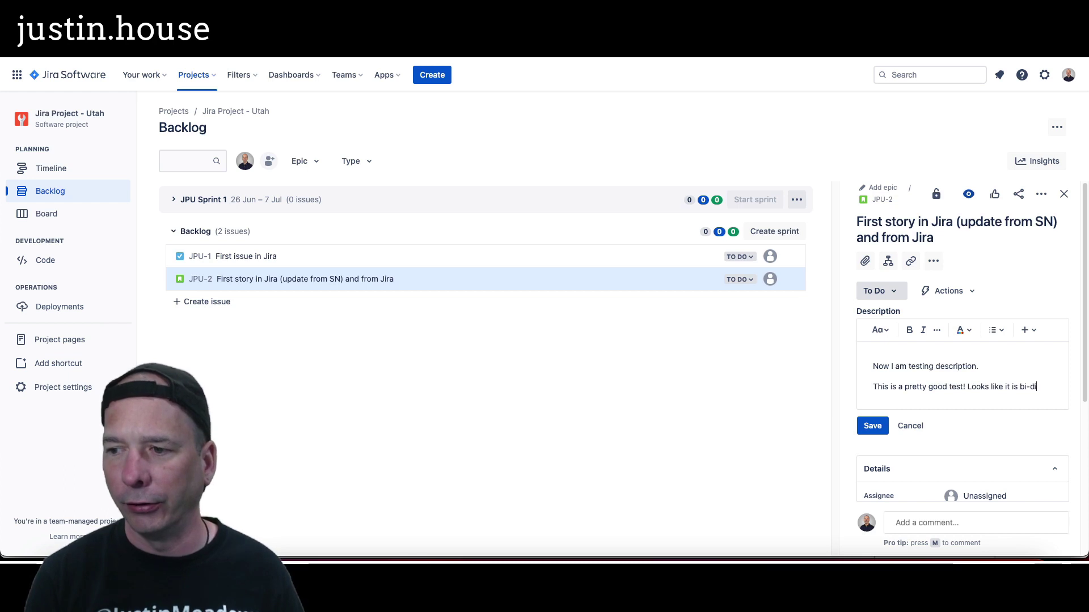
{"action": "type", "text": "rectional and the integration s"}
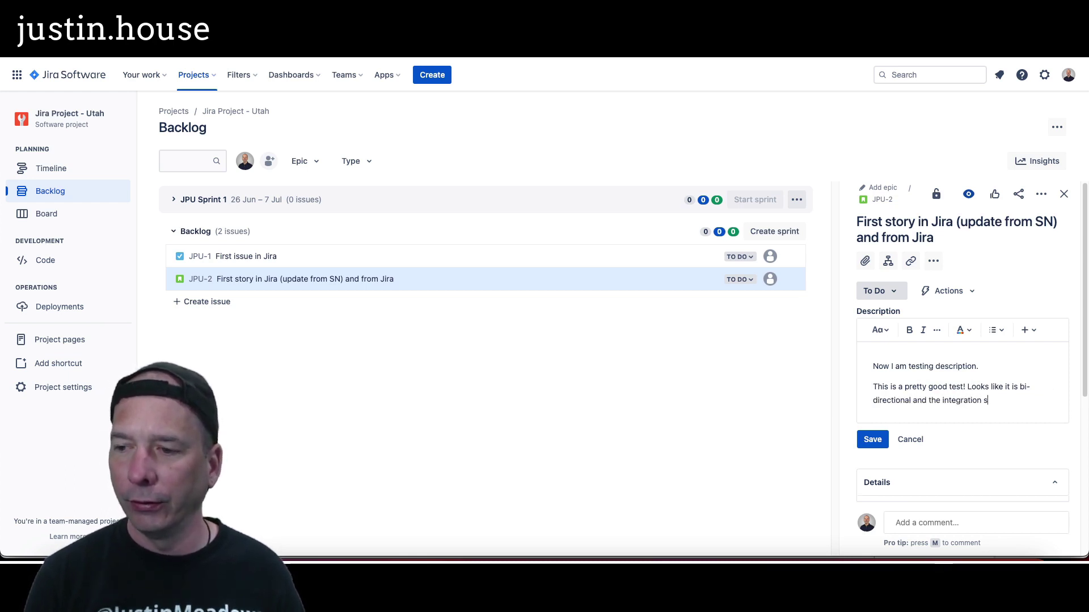
{"action": "key", "text": "BackSpace"}
{"action": "type", "text": "is done!"}
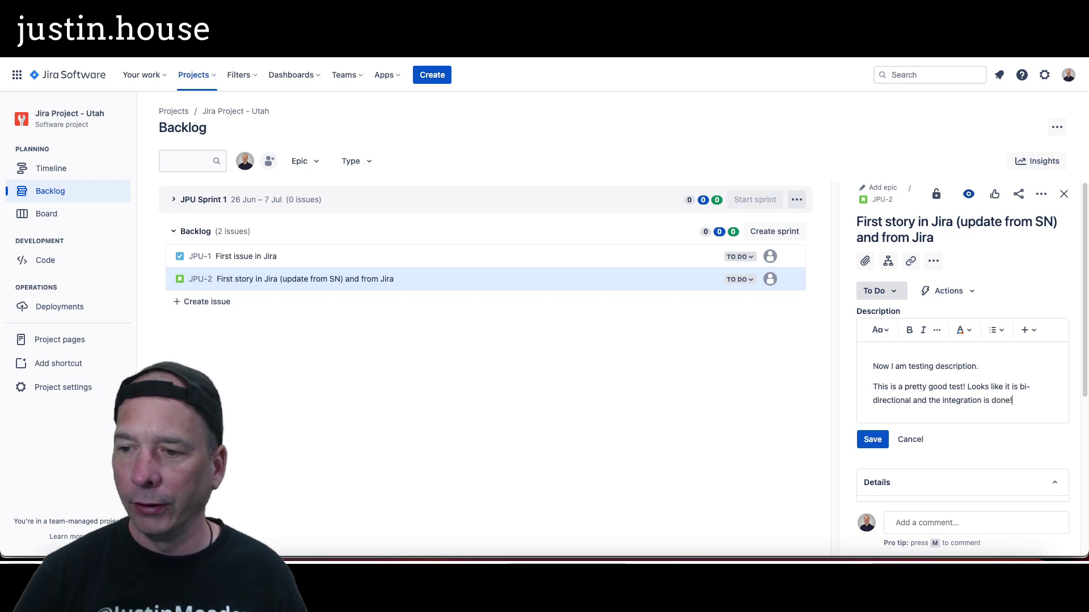
{"action": "left_click", "coordinate": [870, 438]}
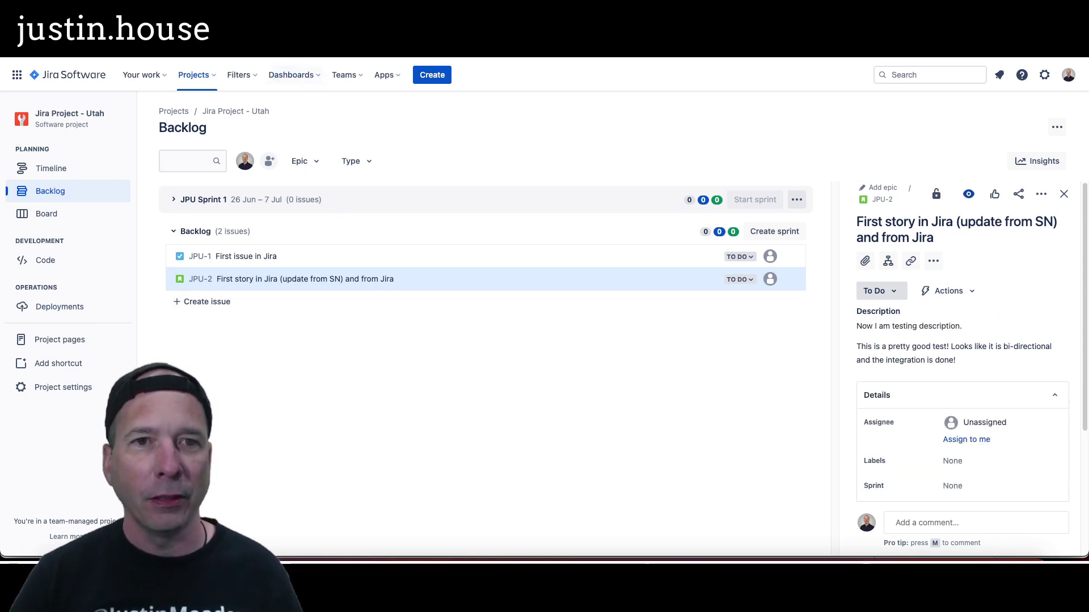
{"action": "left_click", "coordinate": [277, 69]}
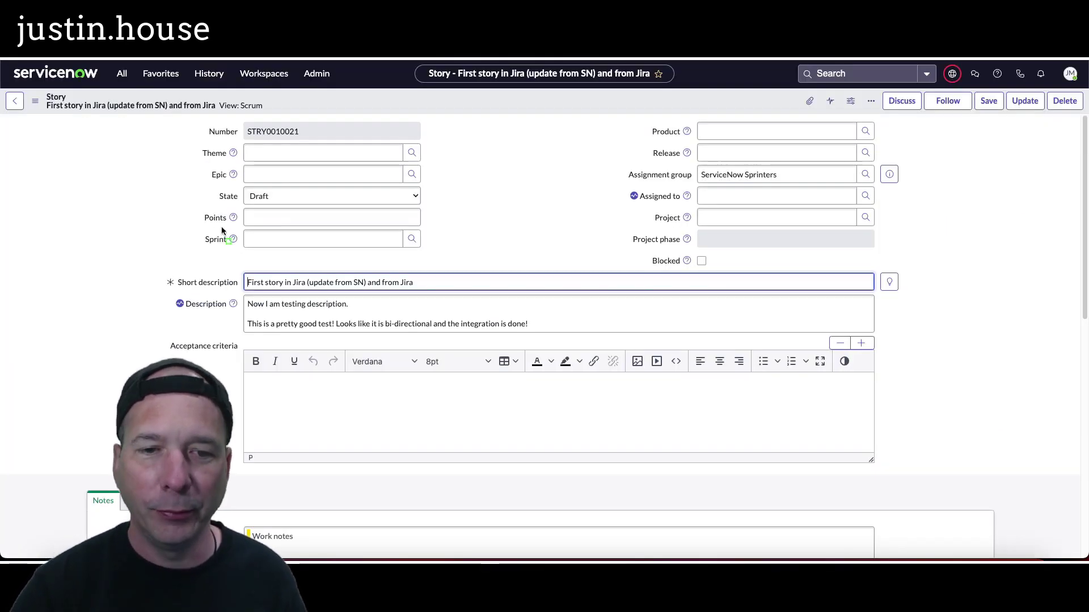
{"action": "mouse_move", "coordinate": [224, 319]}
{"action": "left_mouse_down"}
{"action": "mouse_move", "coordinate": [384, 345]}
{"action": "mouse_move", "coordinate": [583, 338]}
{"action": "left_mouse_up"}
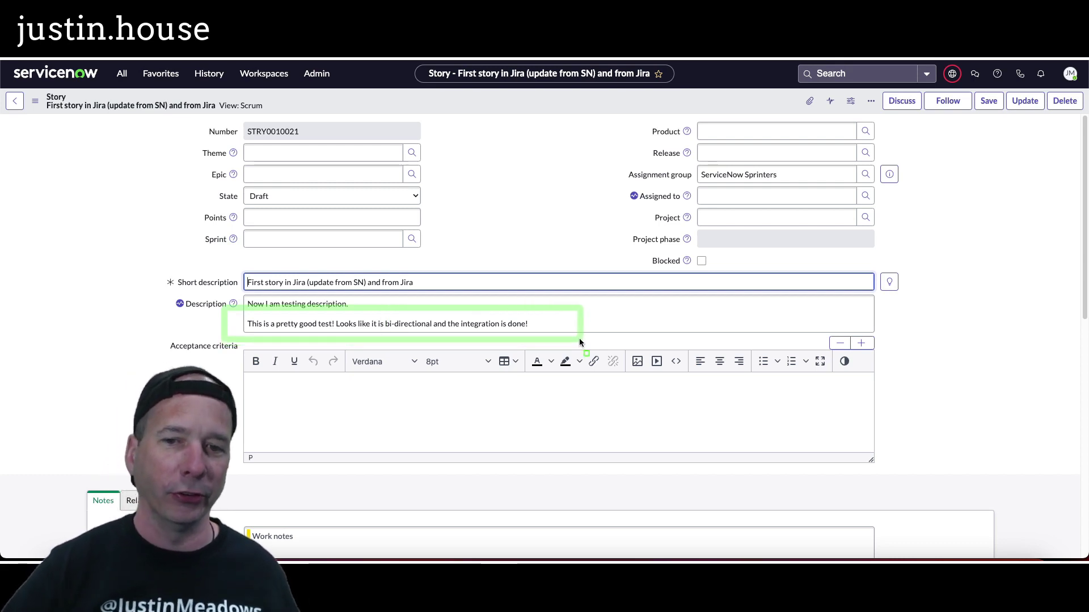